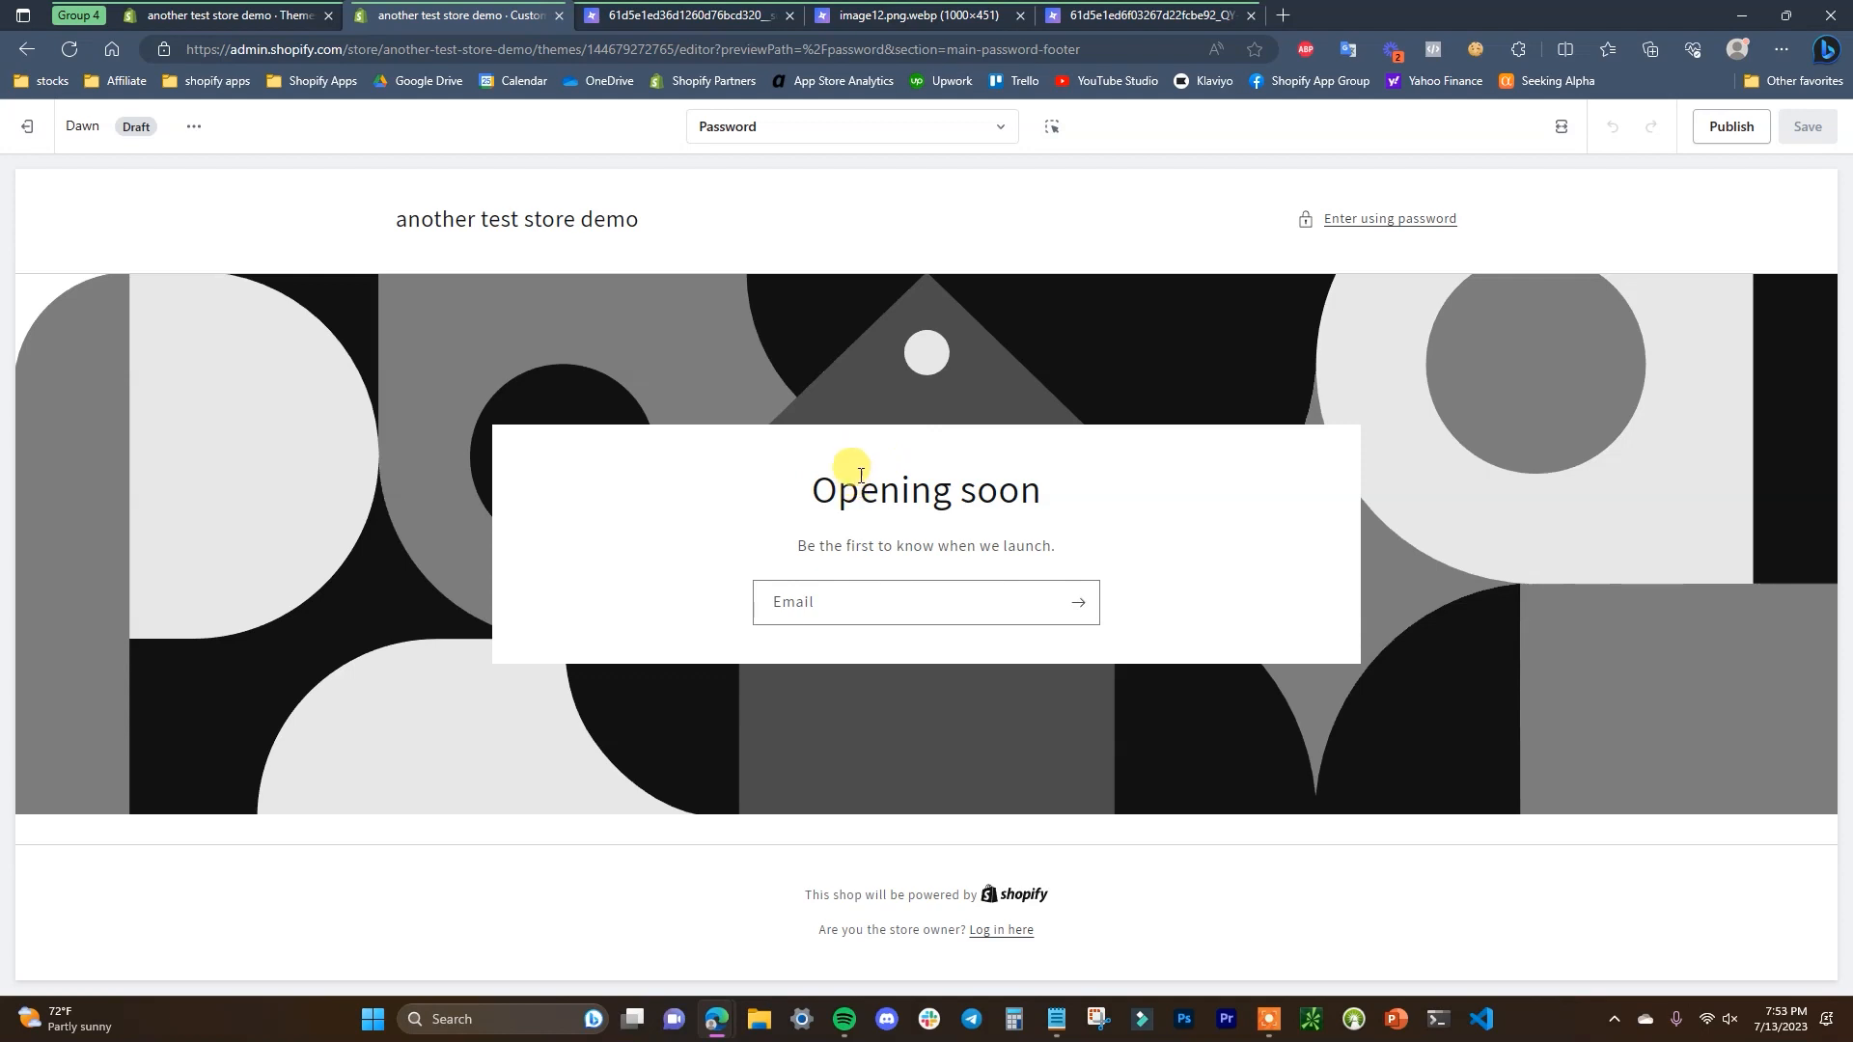
Examine the Indiegogo, Harry's and Saha pre-launch page examples
{"action": "left_click", "coordinate": [646, 17]}
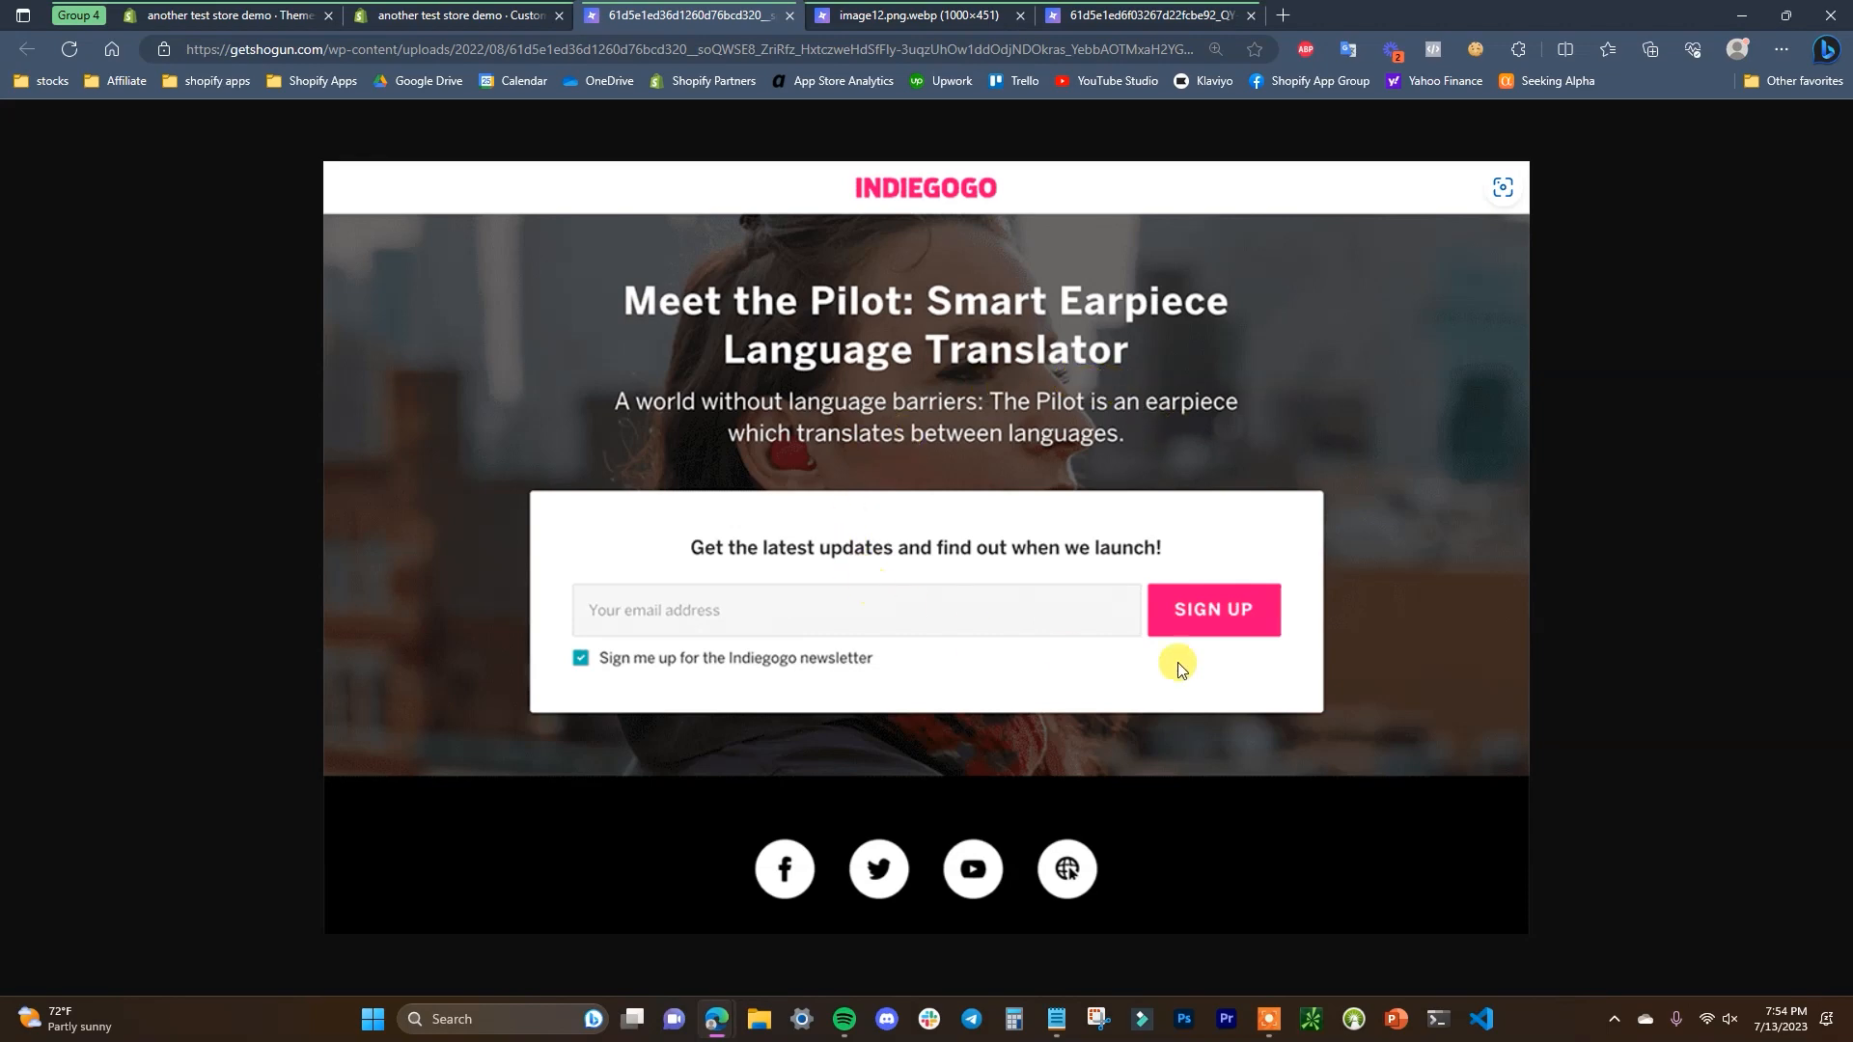
{"action": "left_click", "coordinate": [921, 15]}
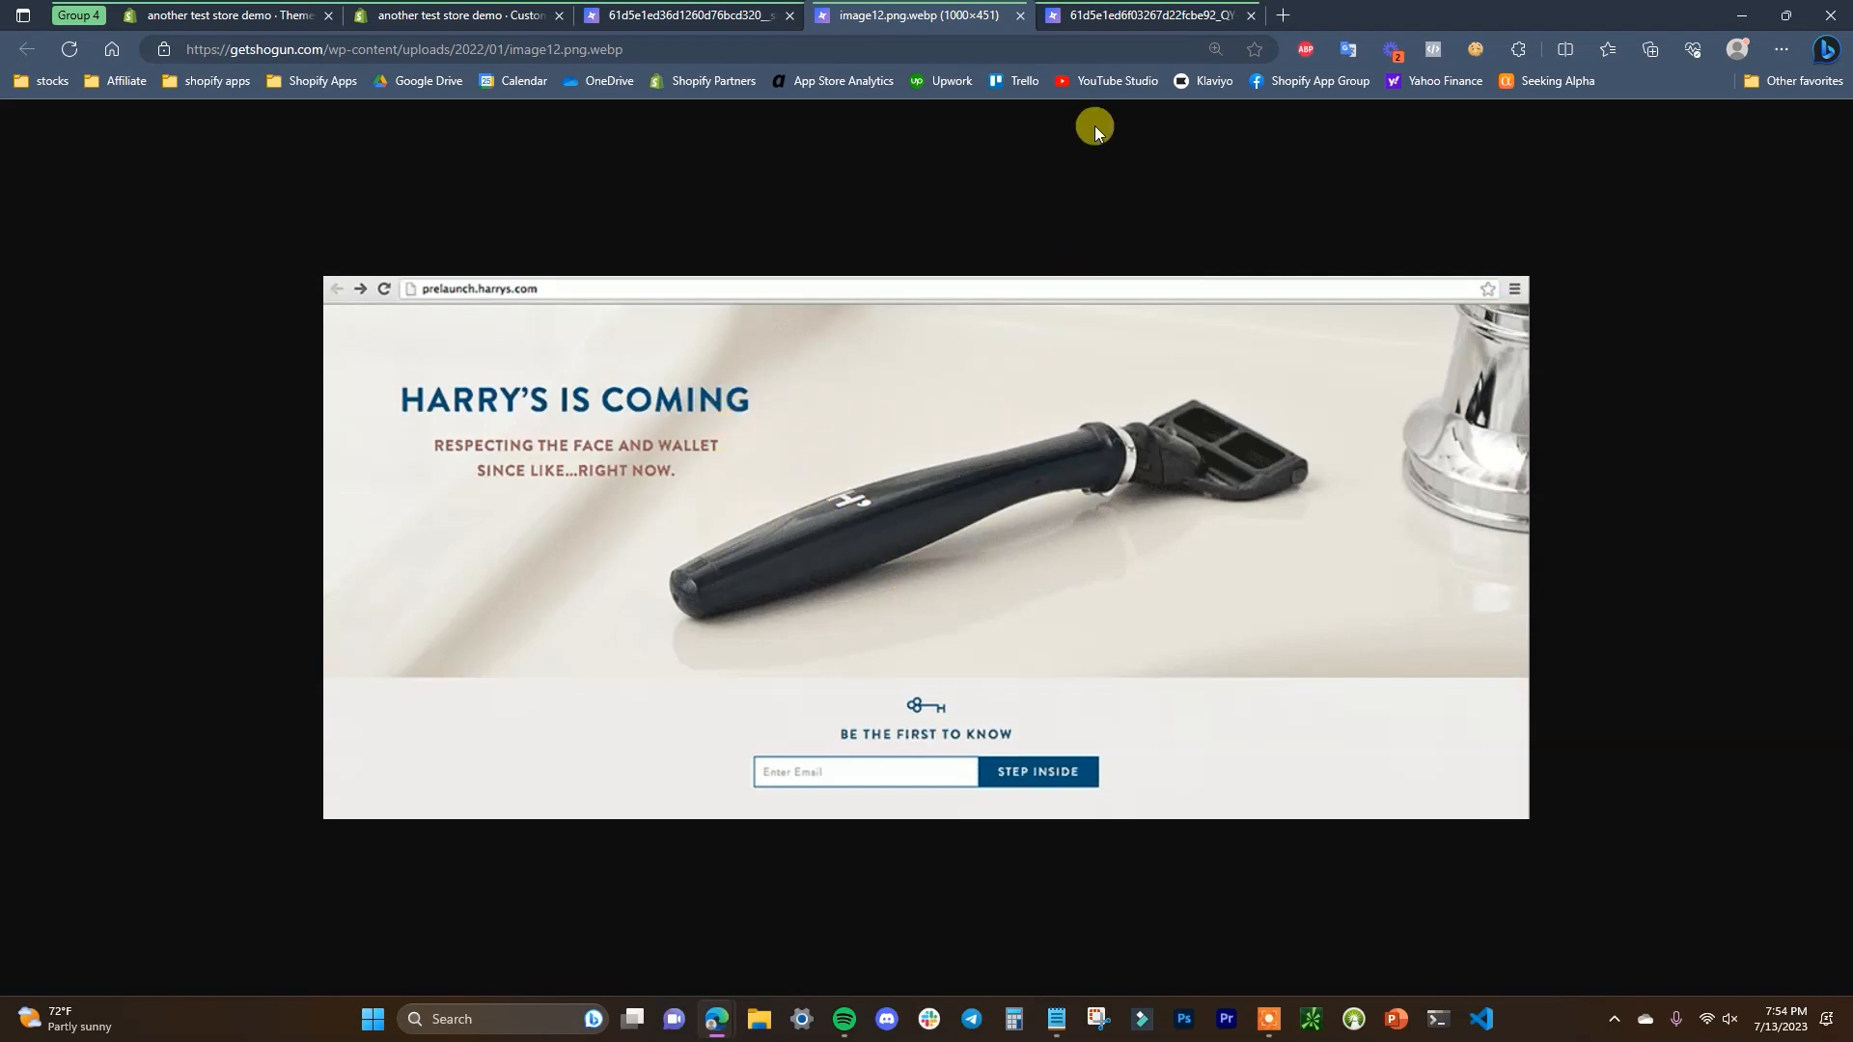
{"action": "left_click", "coordinate": [1096, 16]}
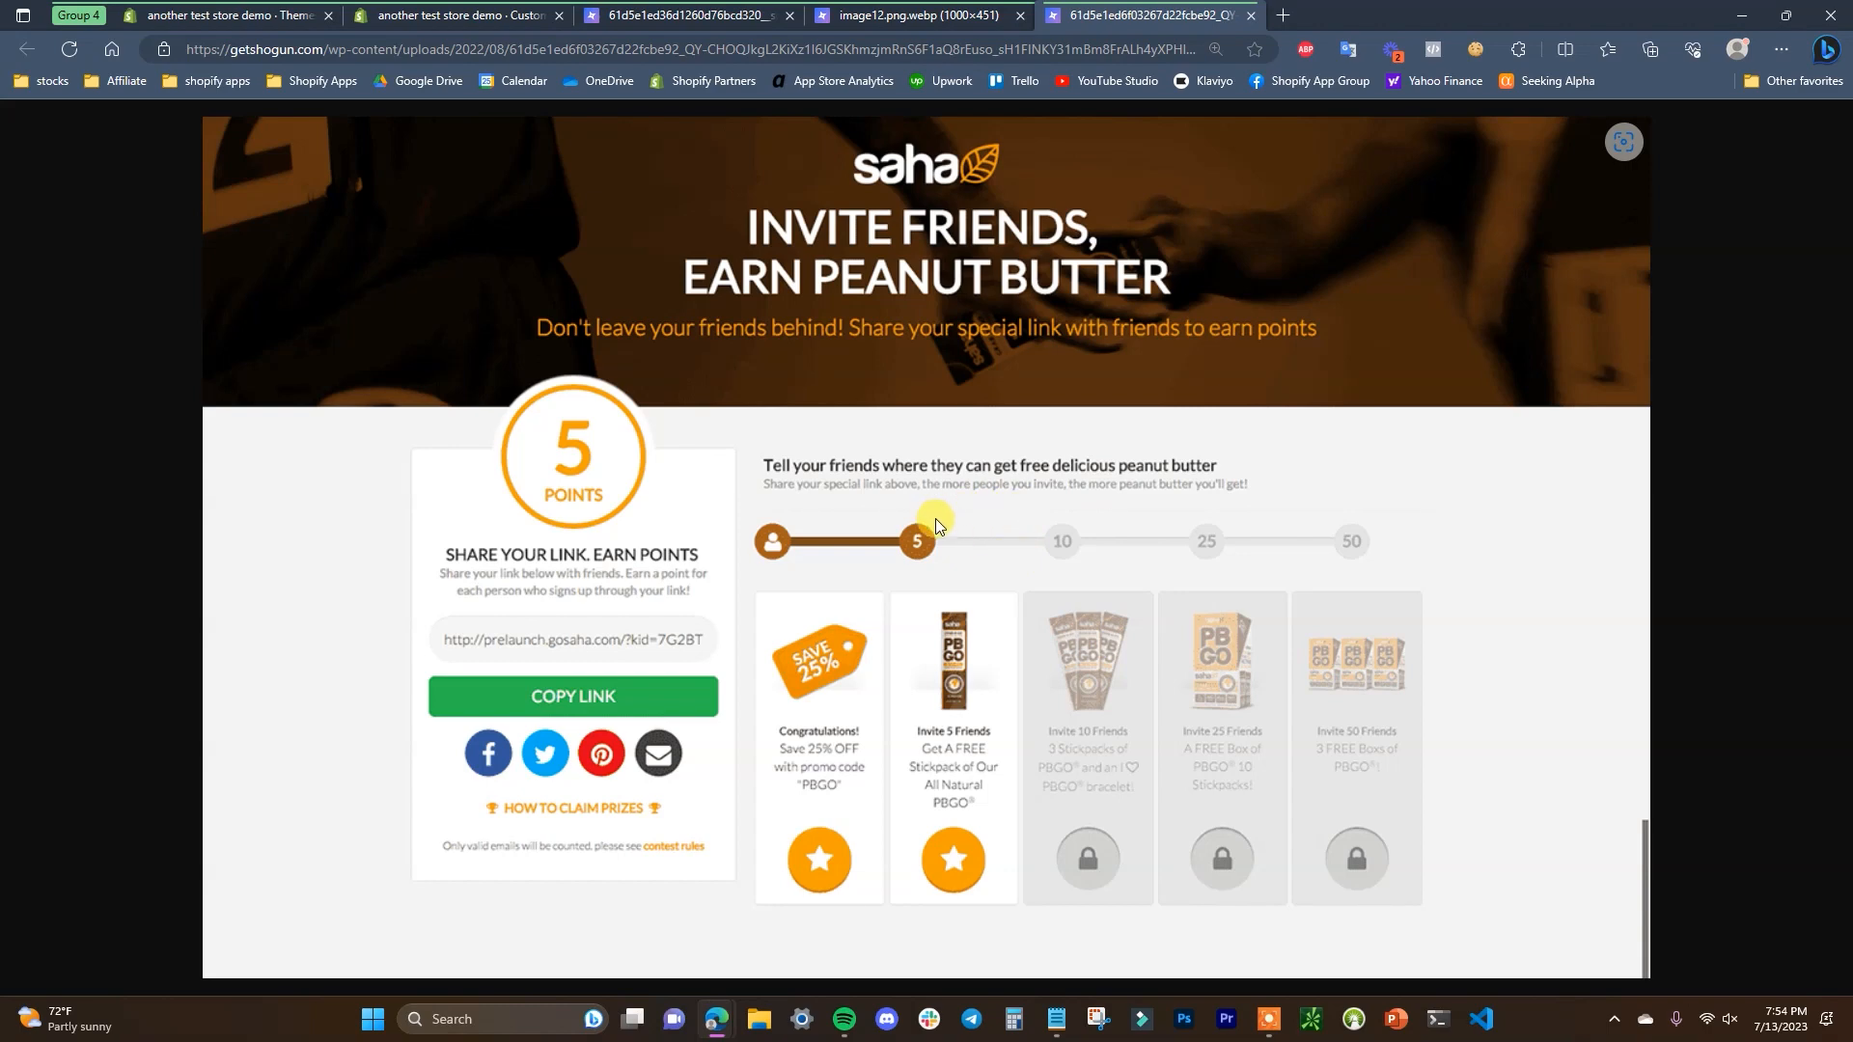
{"action": "left_click", "coordinate": [502, 13]}
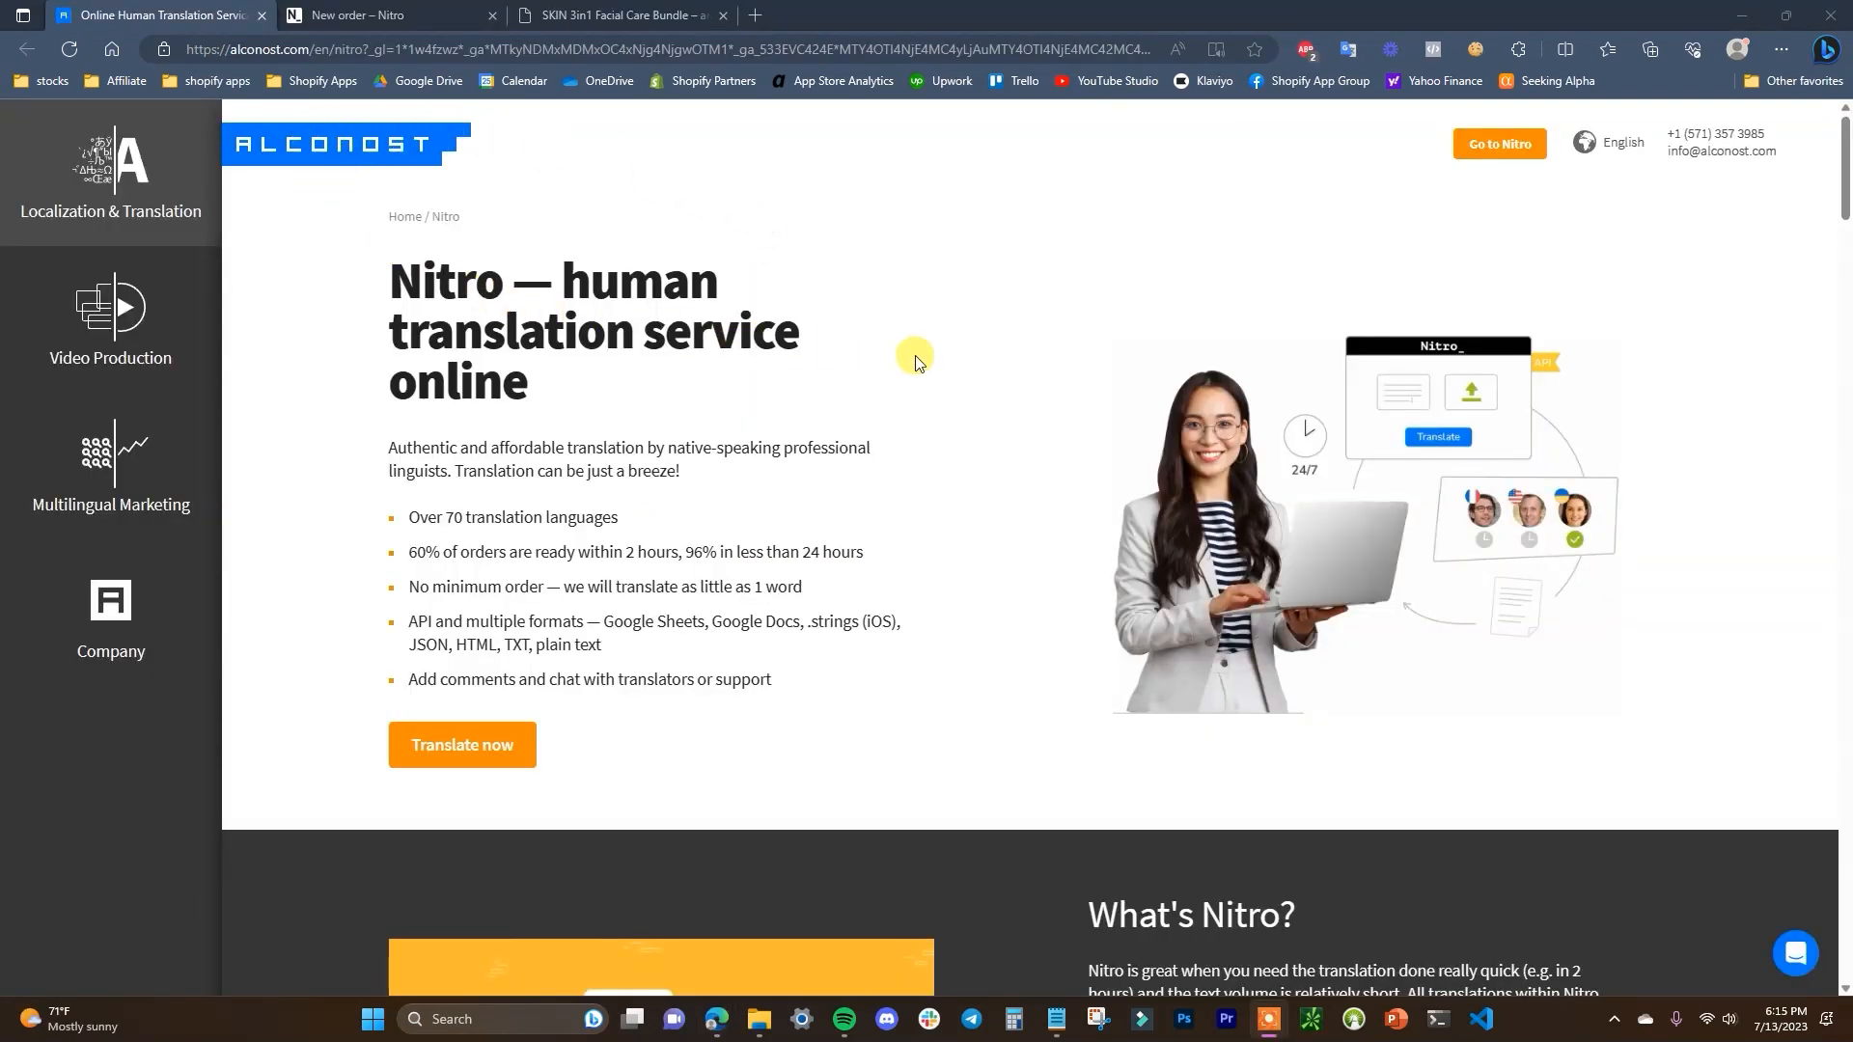
Read the introduction to Alconost's Nitro human translation service
{"action": "scroll", "coordinate": [956, 362], "scroll_direction": "down", "scroll_amount": 3}
{"action": "scroll", "coordinate": [880, 357], "scroll_direction": "down", "scroll_amount": 6}
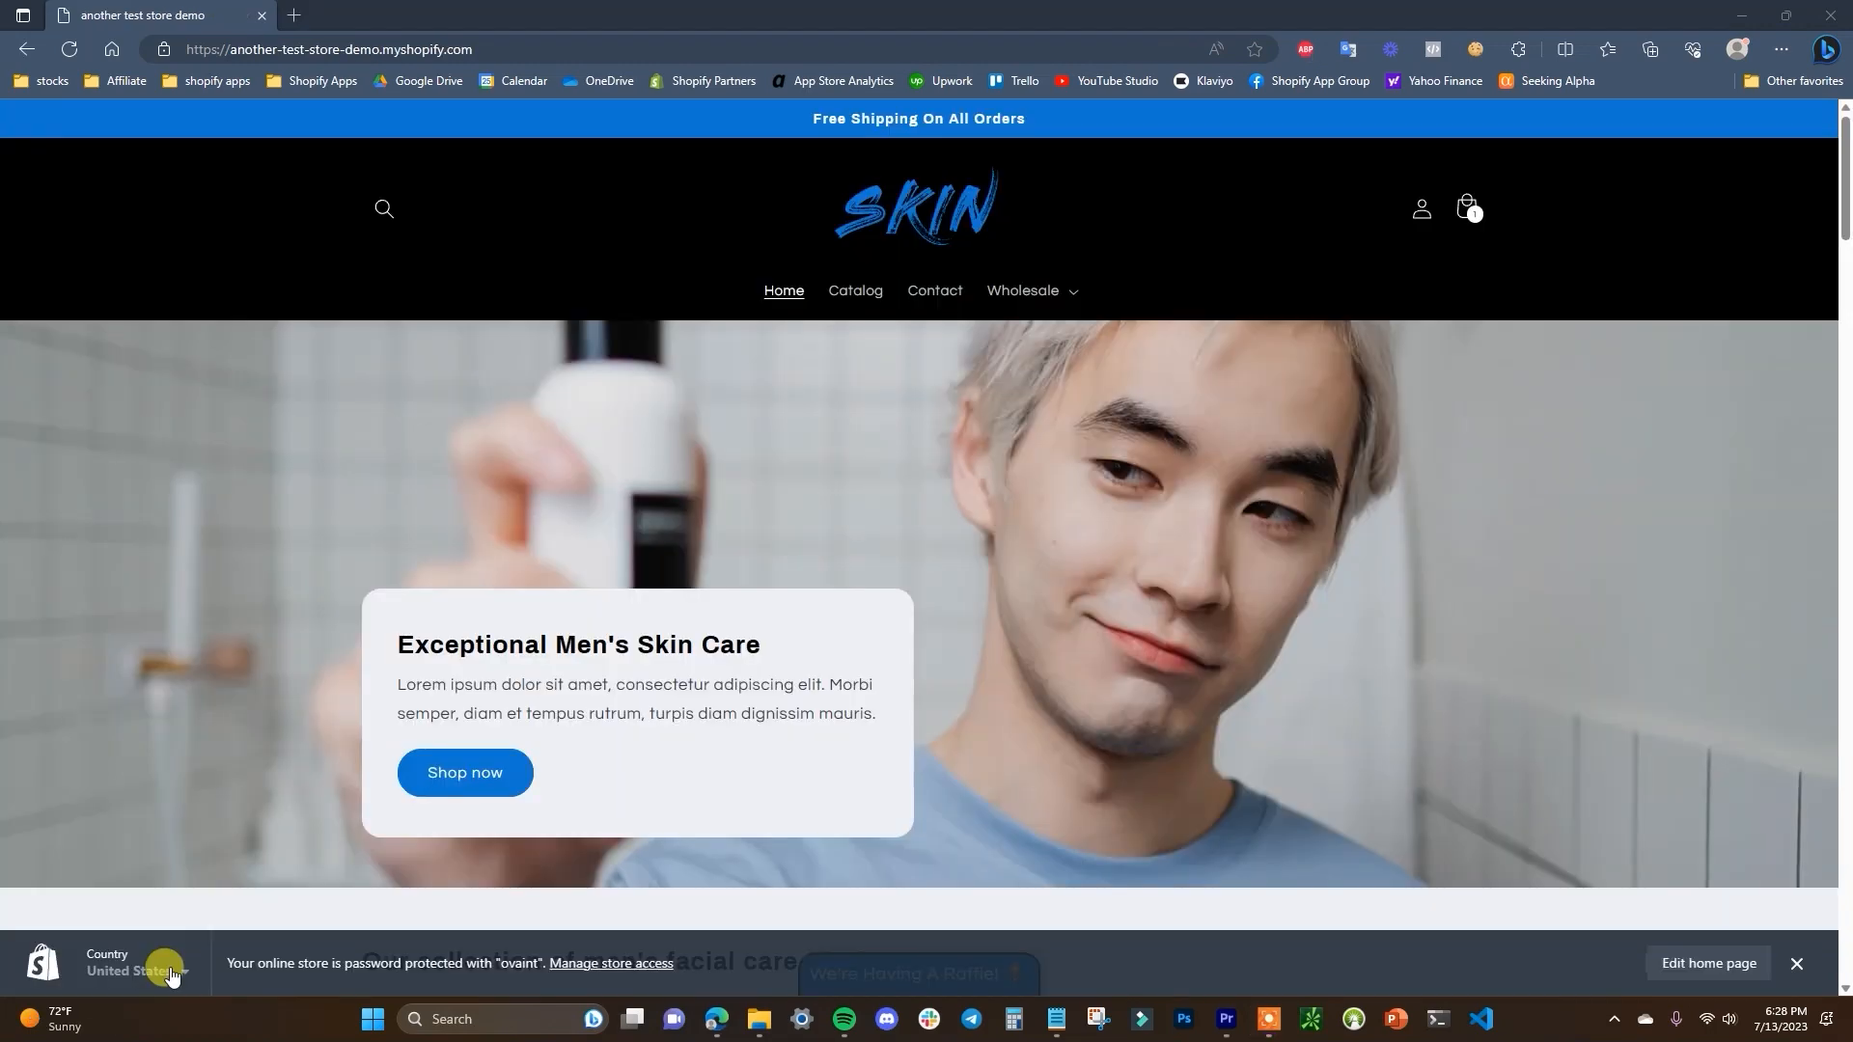
Browse the countries offered in the demo storefront's country selector
{"action": "left_click", "coordinate": [154, 970]}
{"action": "scroll", "coordinate": [116, 676], "scroll_direction": "down", "scroll_amount": 3}
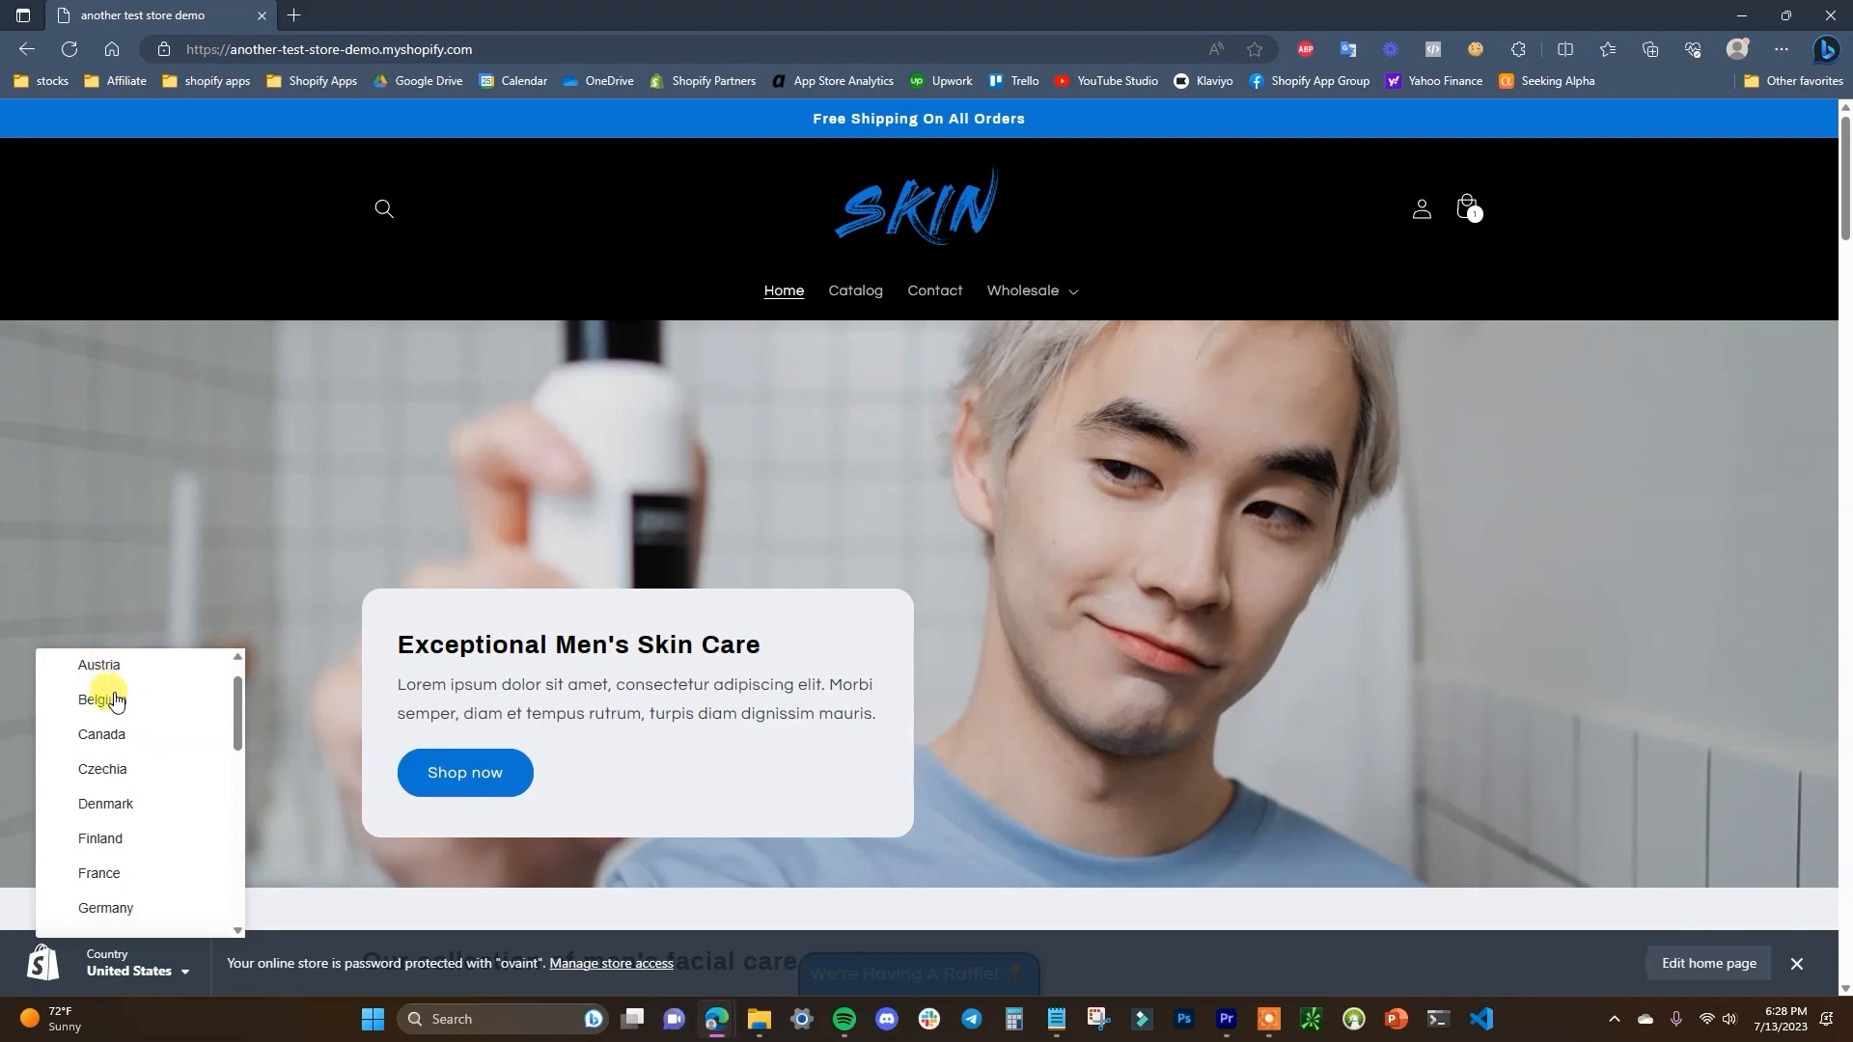
{"action": "scroll", "coordinate": [109, 748], "scroll_direction": "down", "scroll_amount": 5}
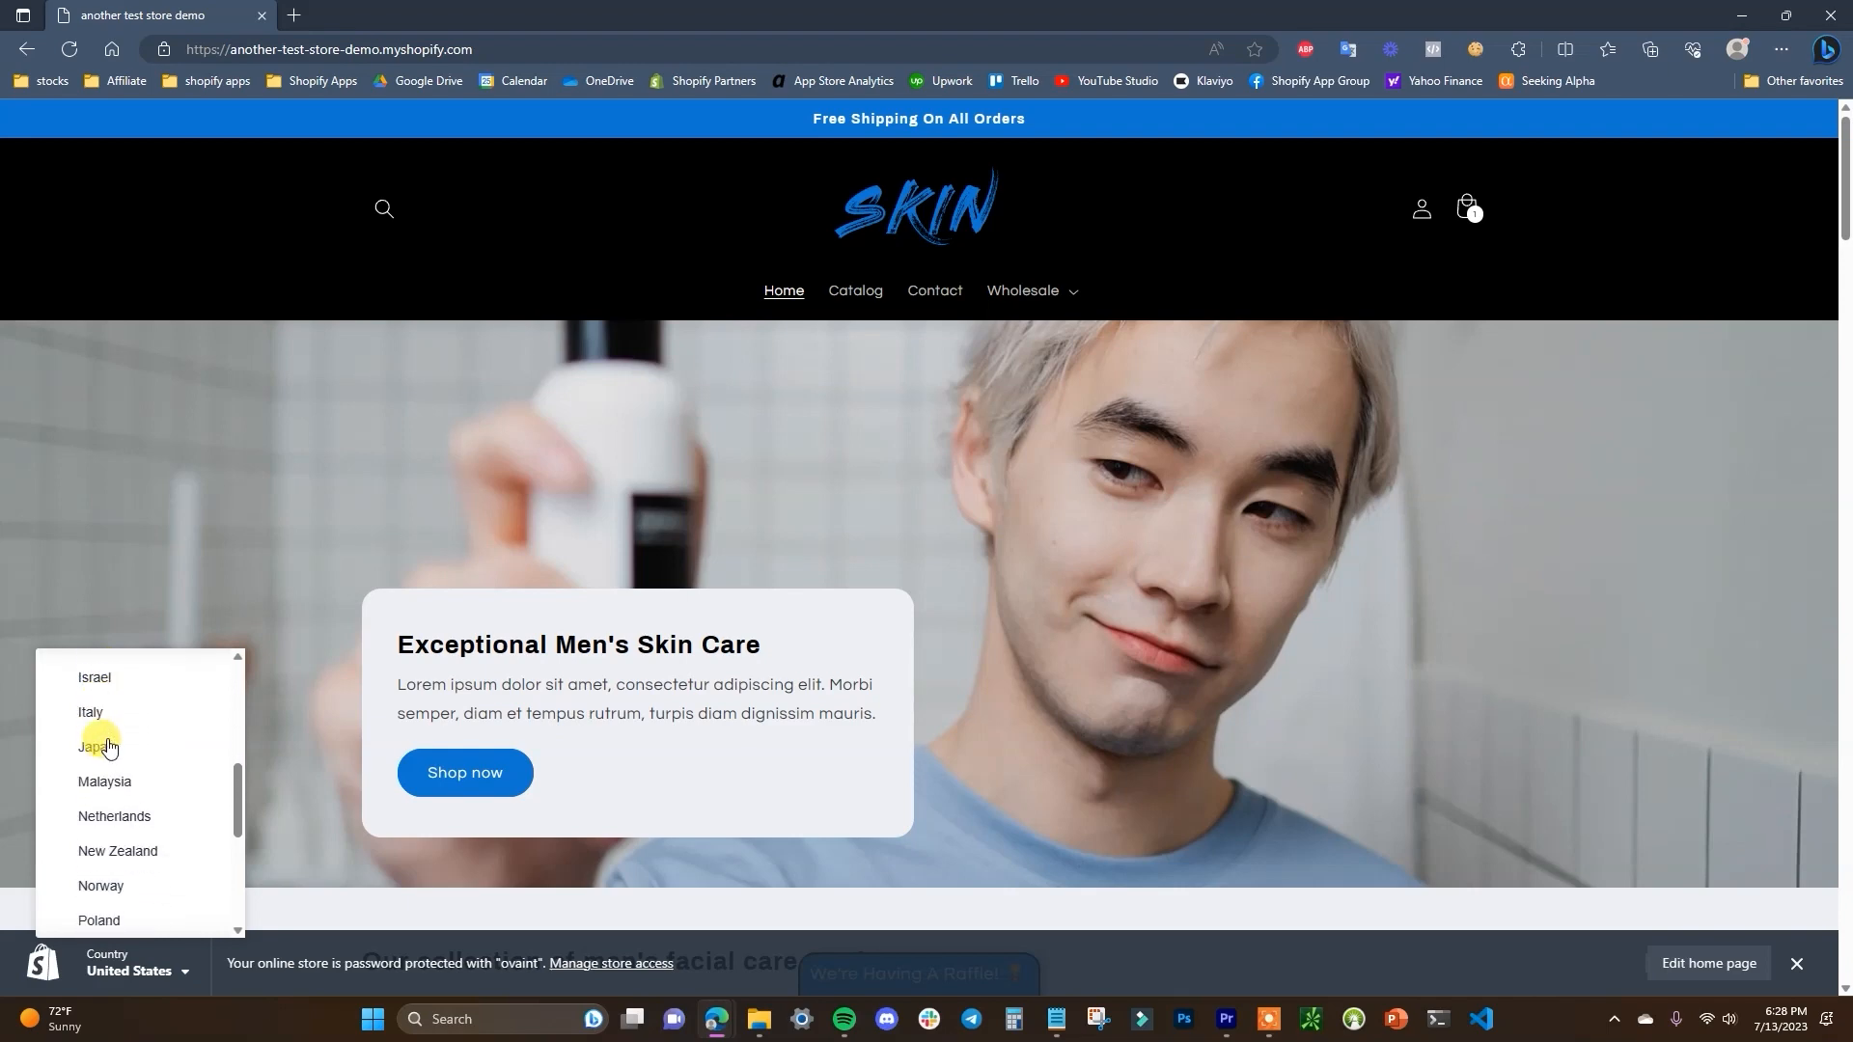
{"action": "scroll", "coordinate": [107, 755], "scroll_direction": "down", "scroll_amount": 2}
{"action": "scroll", "coordinate": [106, 811], "scroll_direction": "up", "scroll_amount": 5}
{"action": "scroll", "coordinate": [106, 835], "scroll_direction": "up", "scroll_amount": 3}
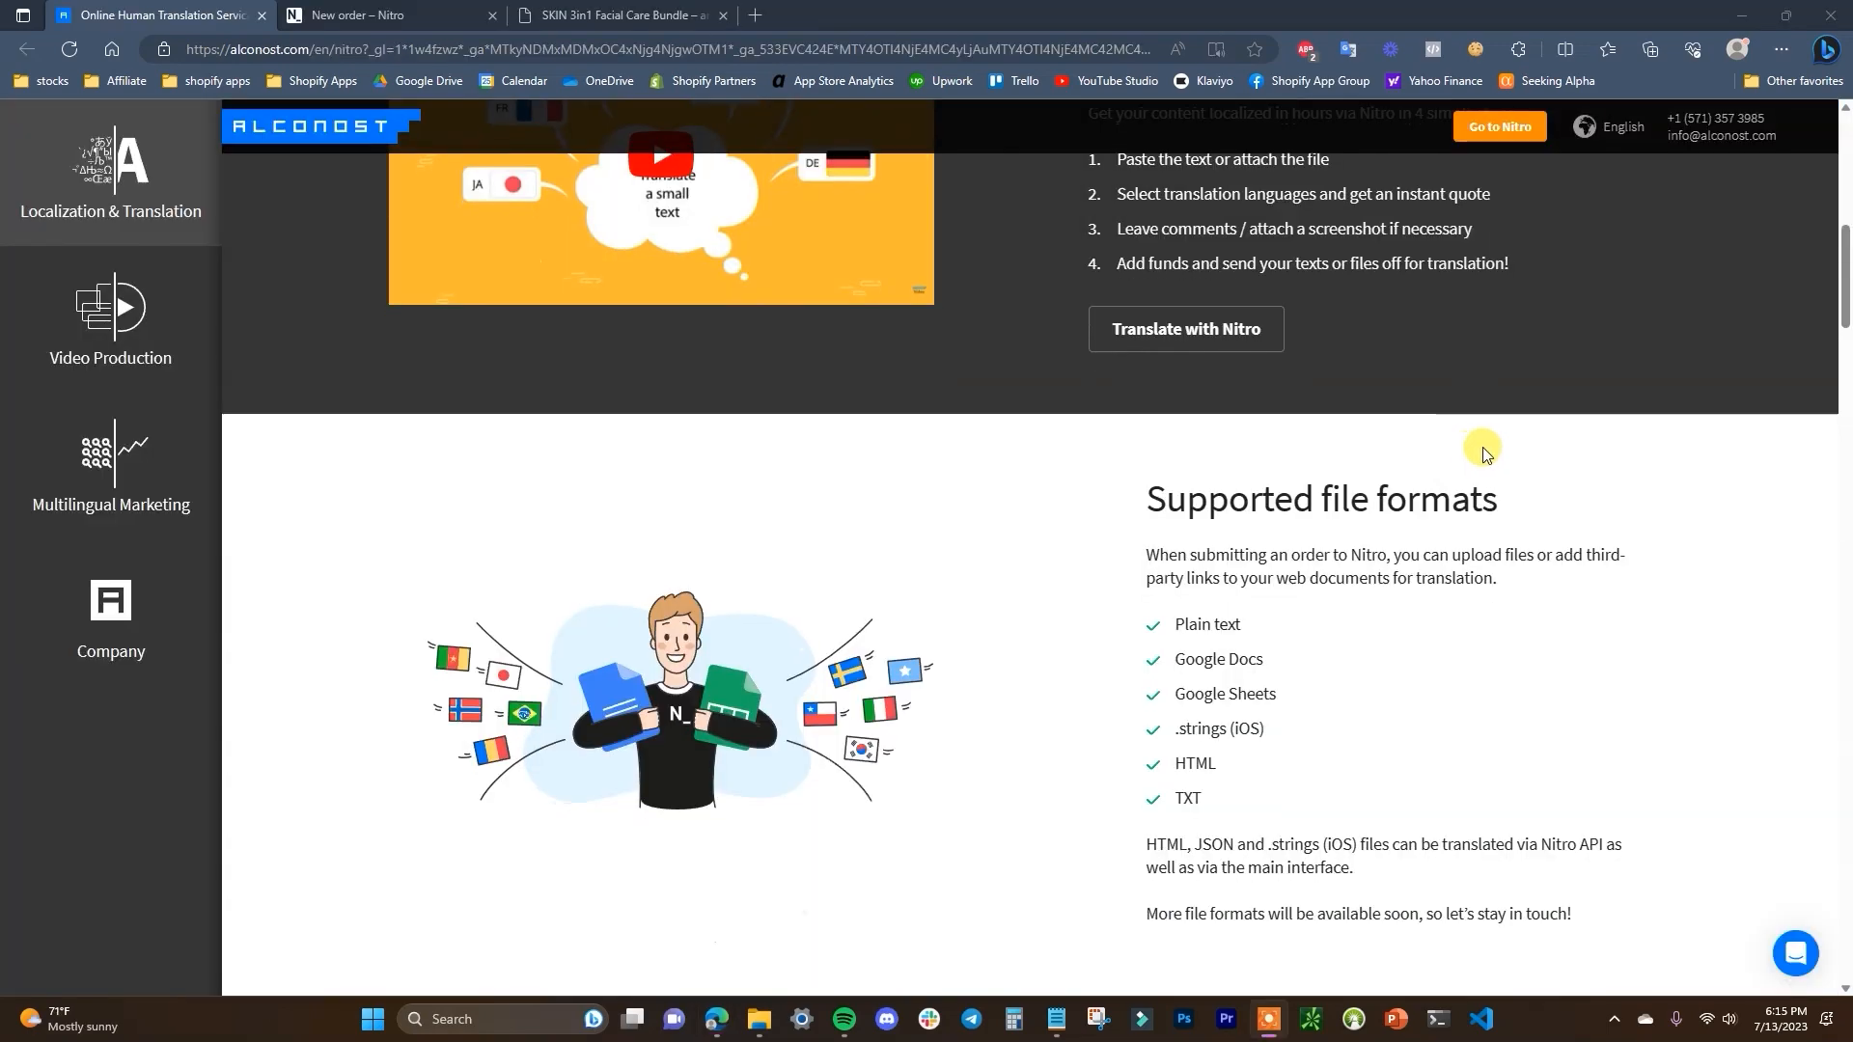
Examine the Nitro service page's supported file formats, translation quality, service options, language rates and FAQ
{"action": "scroll", "coordinate": [1480, 443], "scroll_direction": "down", "scroll_amount": 5}
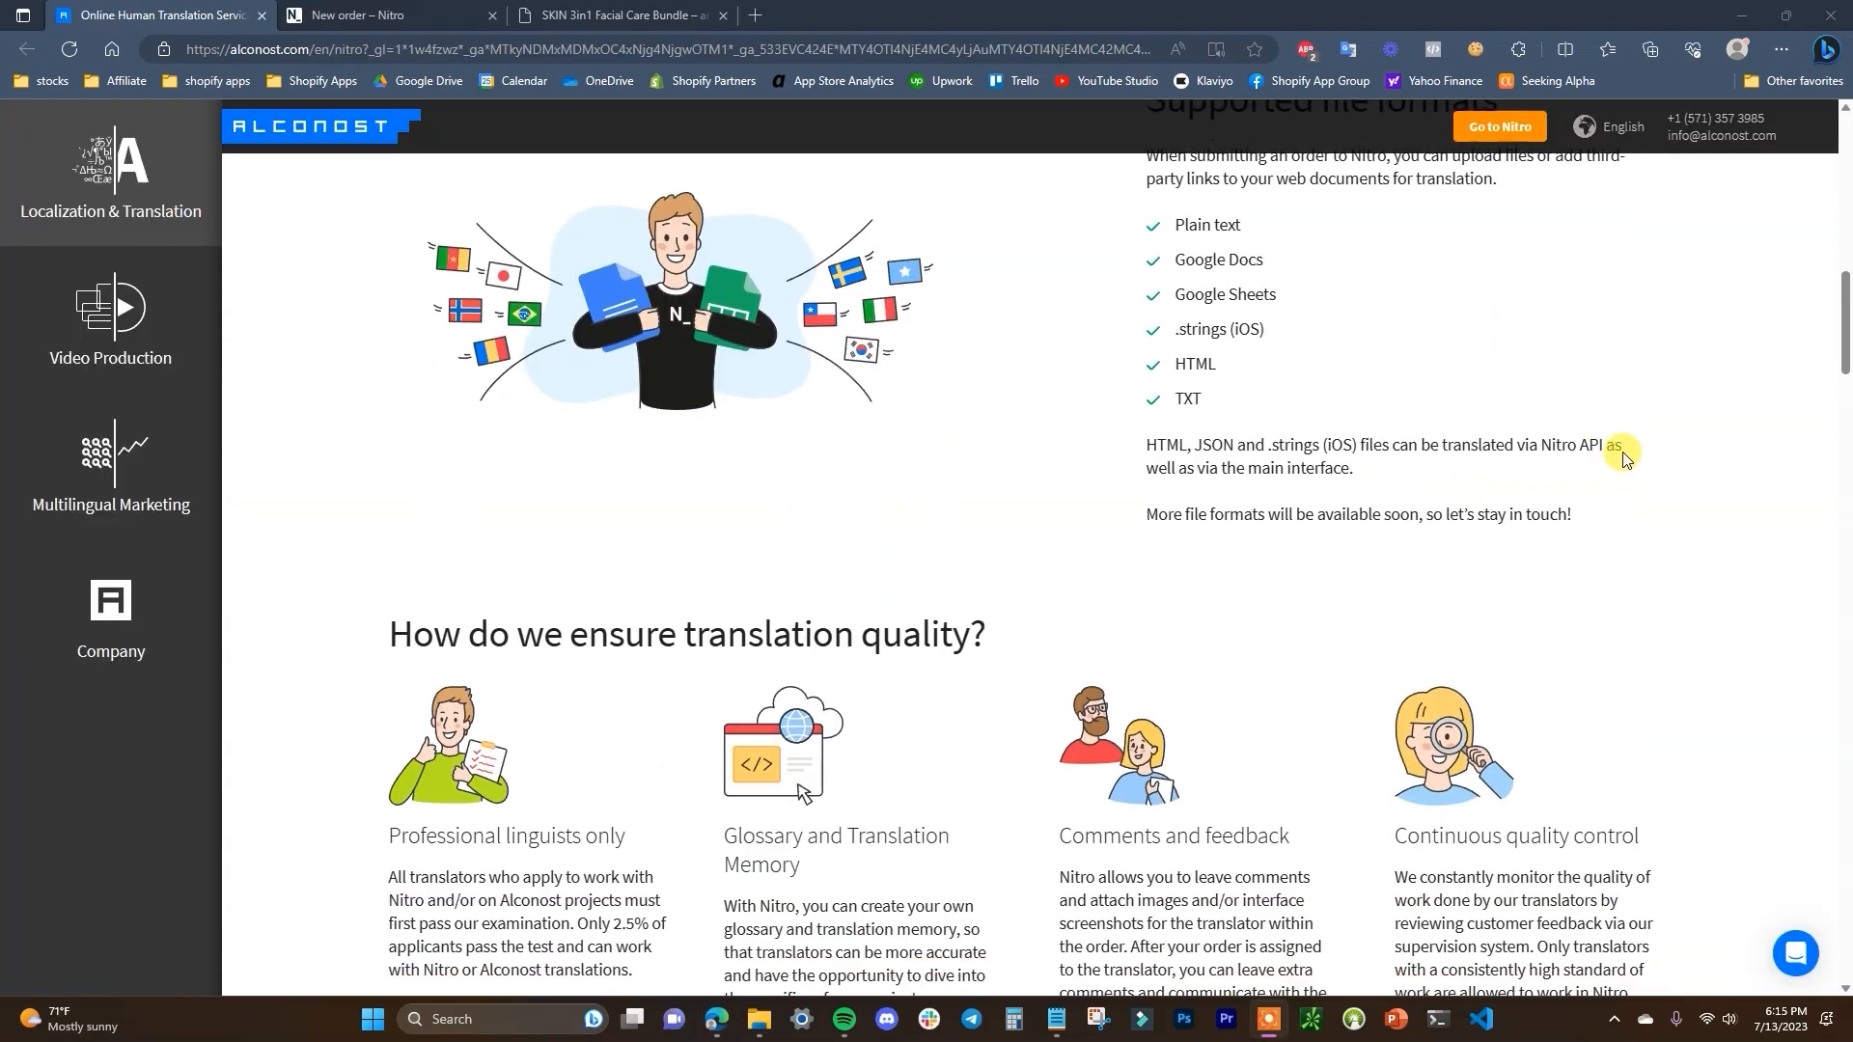
{"action": "scroll", "coordinate": [1645, 461], "scroll_direction": "down", "scroll_amount": 8}
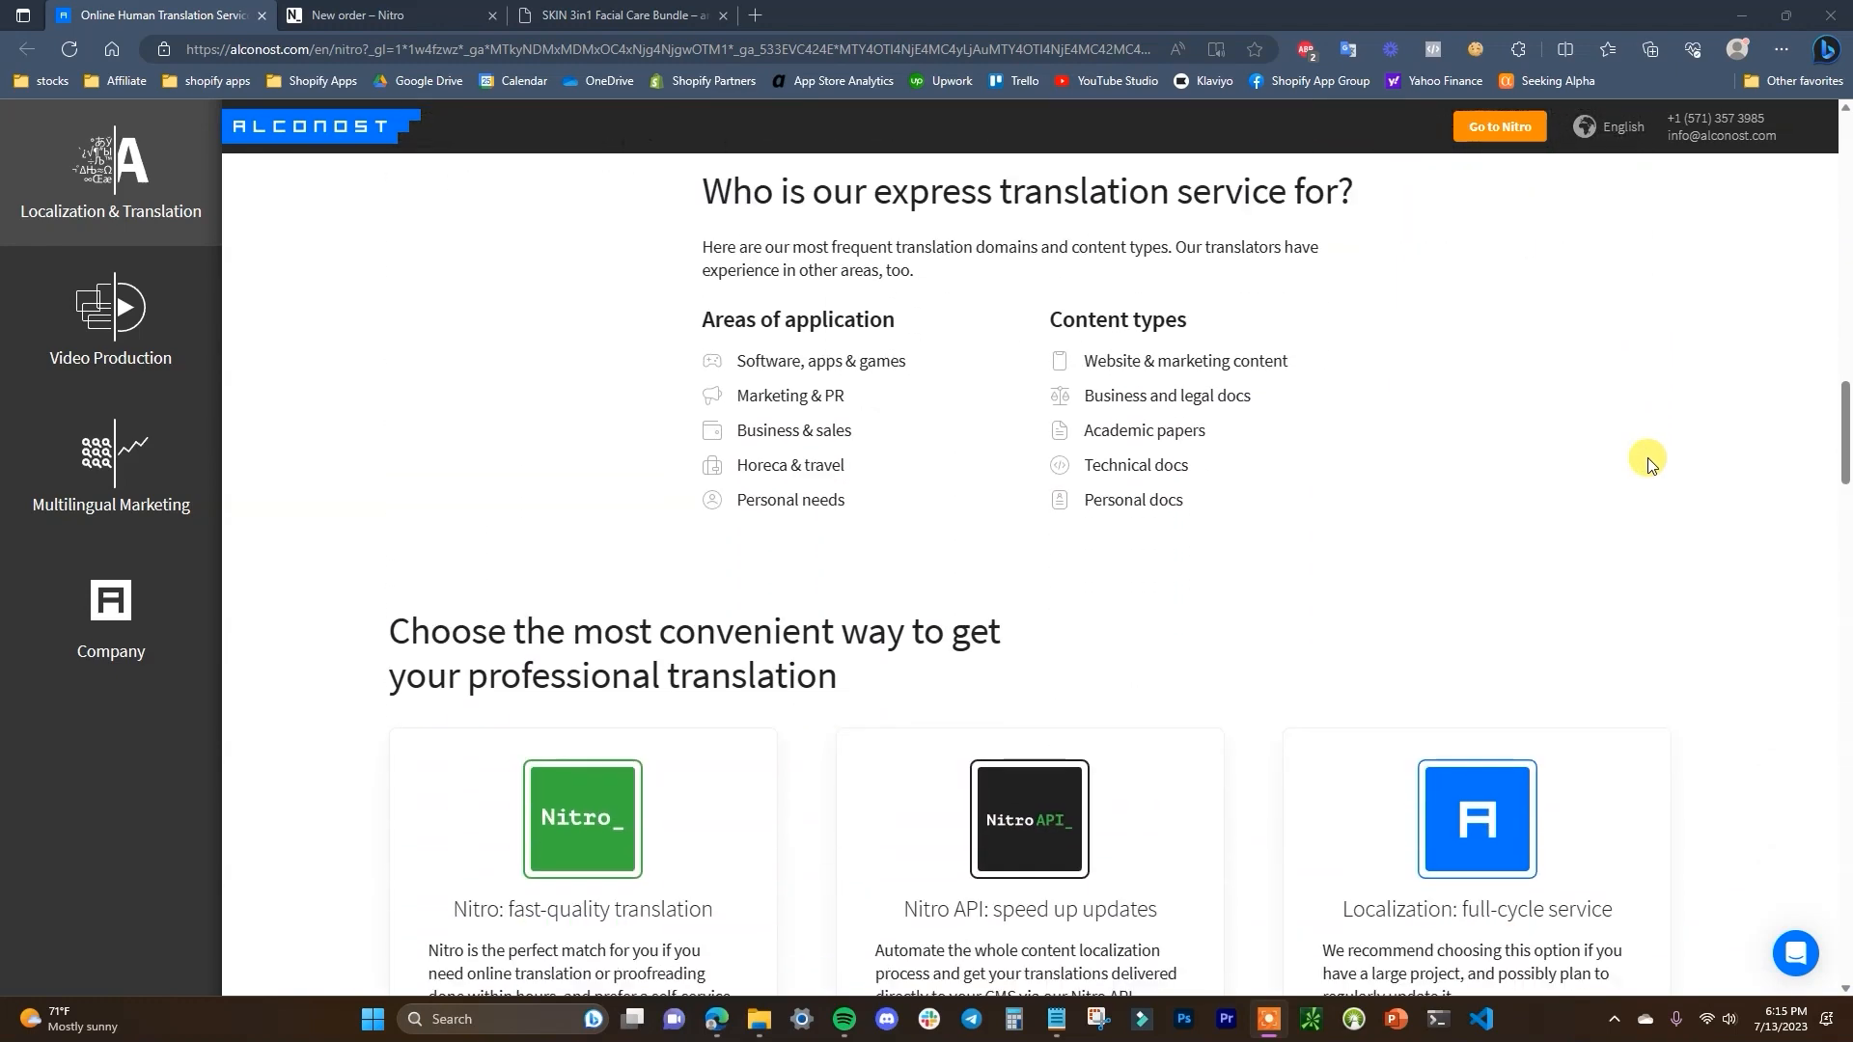
{"action": "scroll", "coordinate": [1647, 464], "scroll_direction": "down", "scroll_amount": 8}
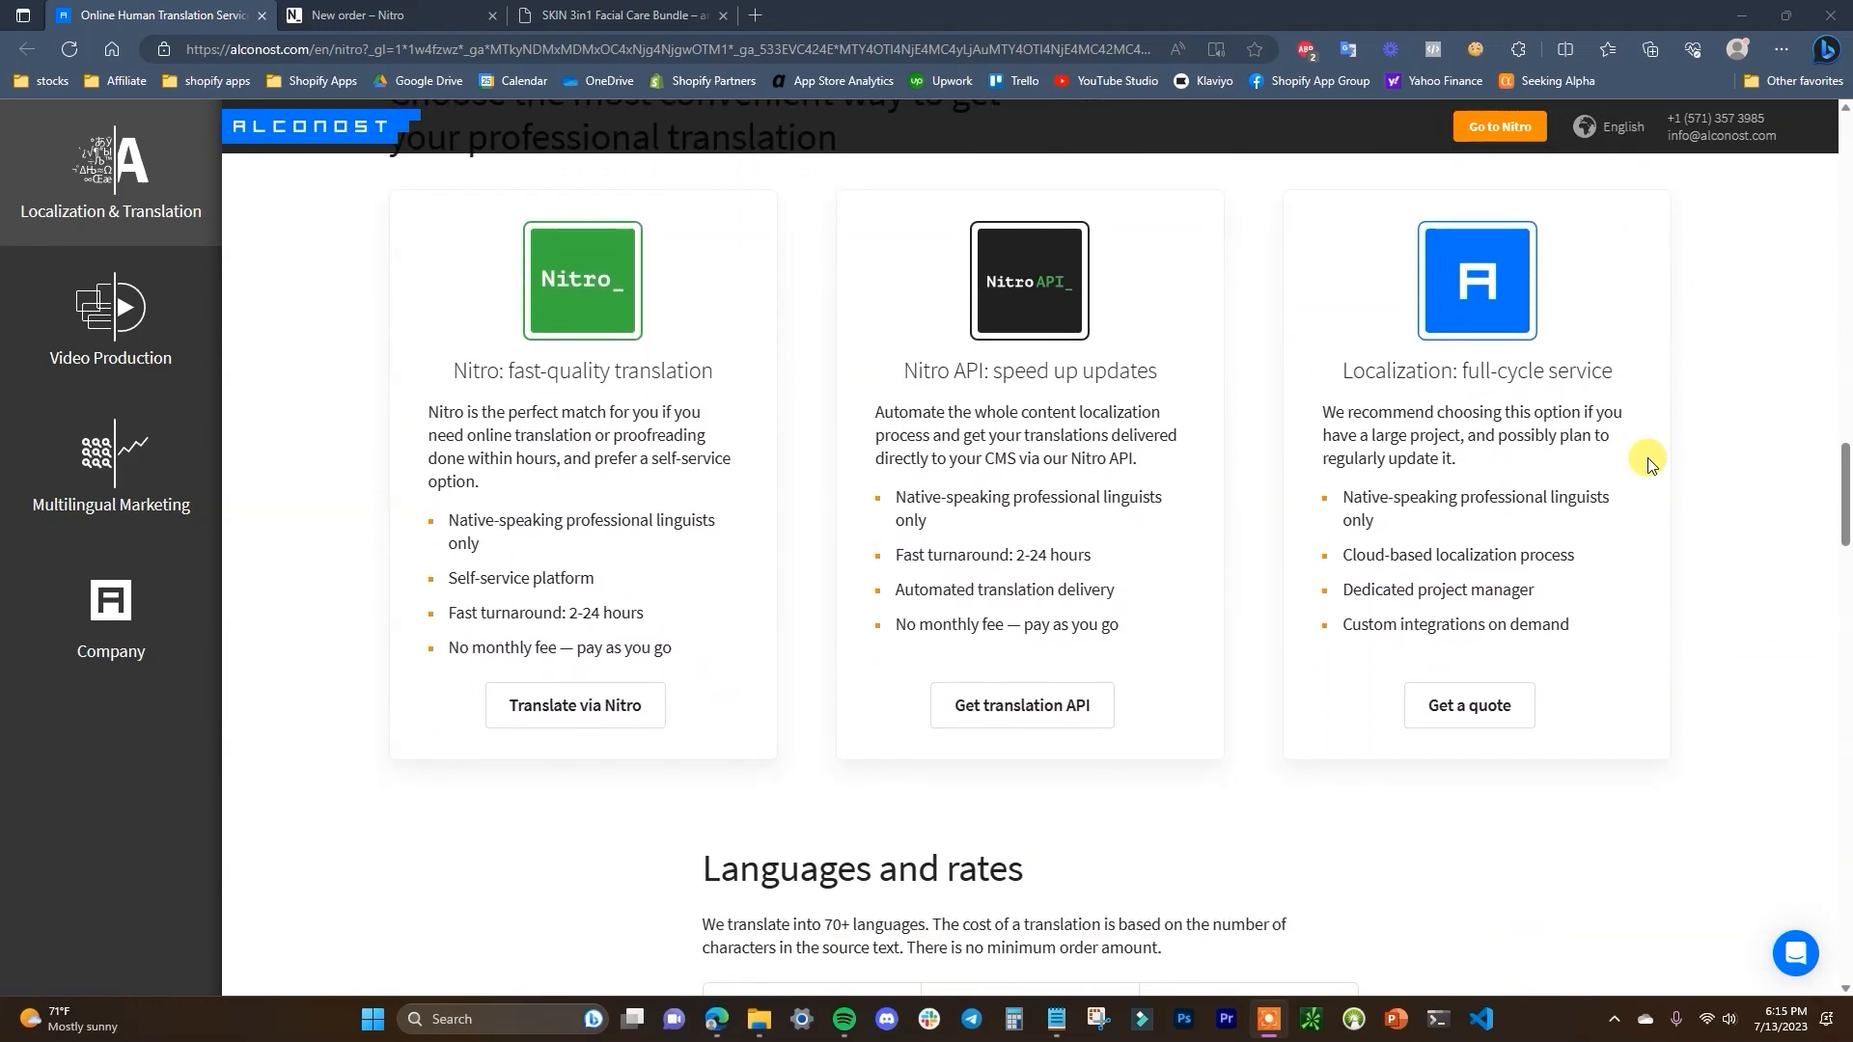
{"action": "scroll", "coordinate": [1647, 463], "scroll_direction": "down", "scroll_amount": 3}
{"action": "scroll", "coordinate": [1647, 463], "scroll_direction": "down", "scroll_amount": 6}
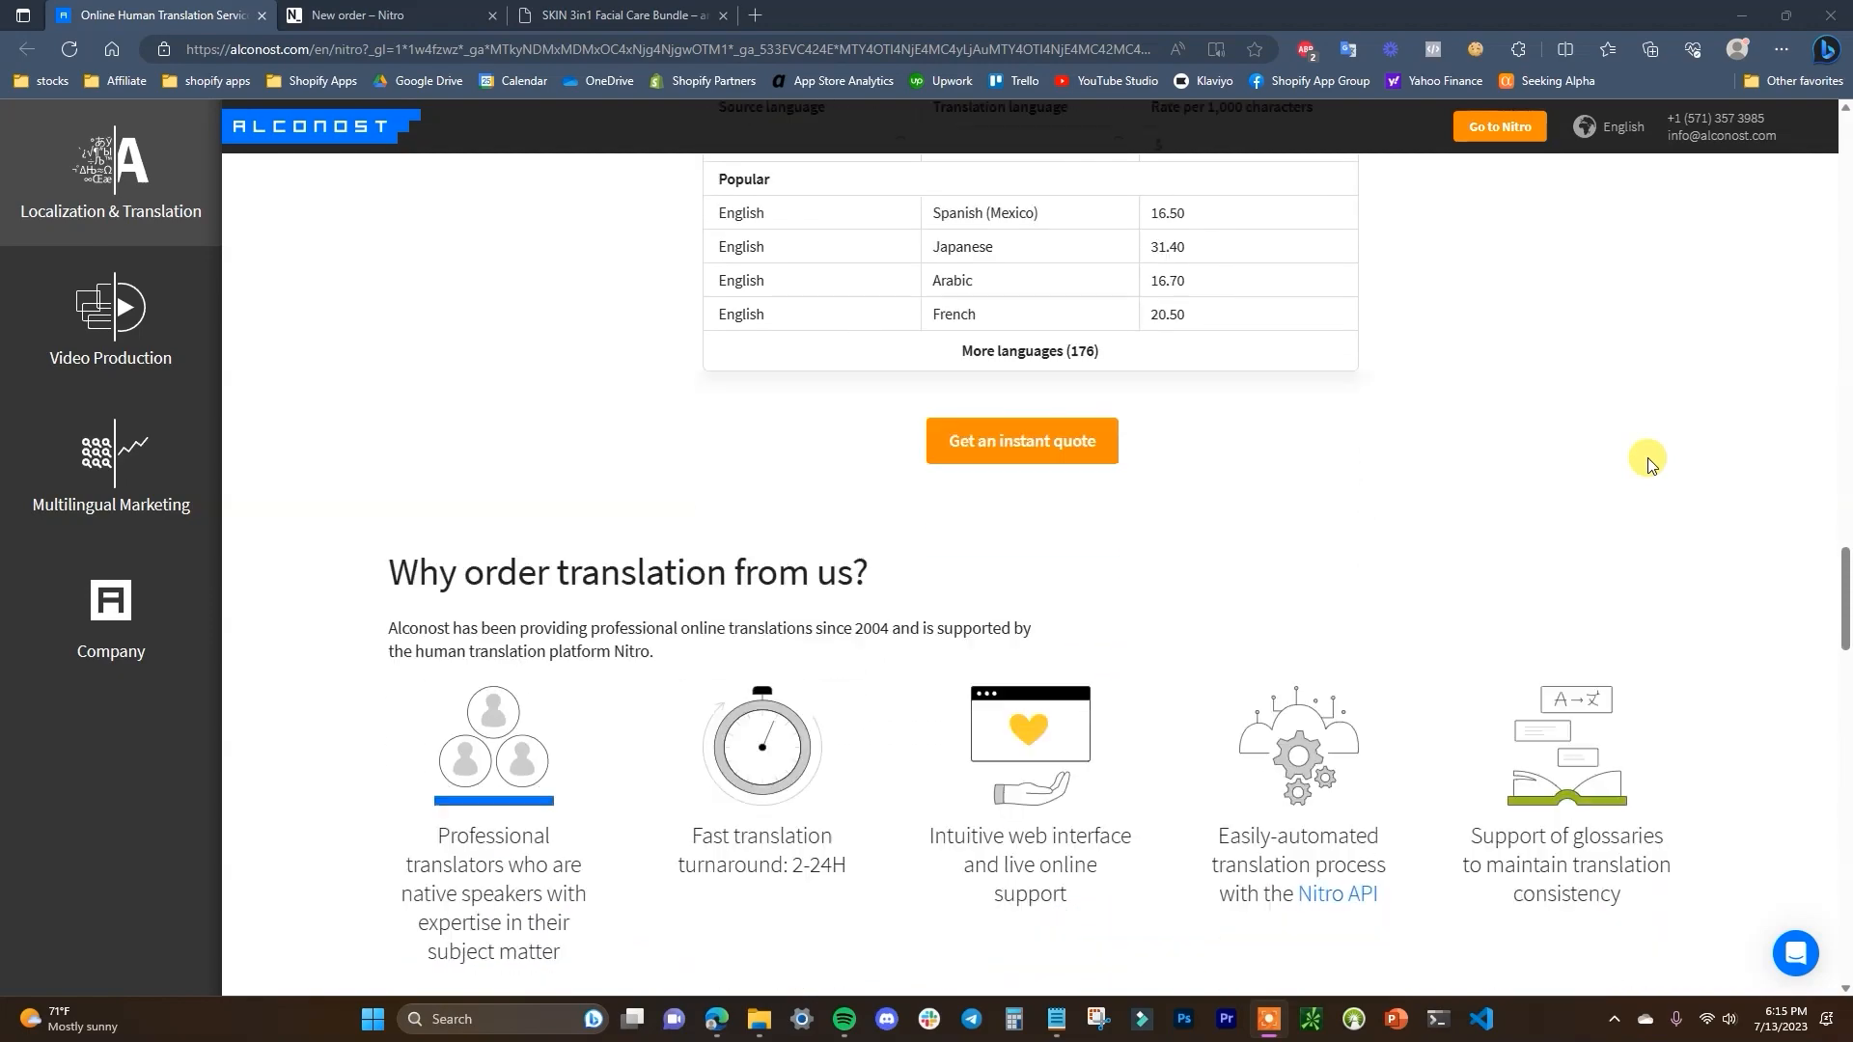
{"action": "scroll", "coordinate": [1648, 464], "scroll_direction": "down", "scroll_amount": 9}
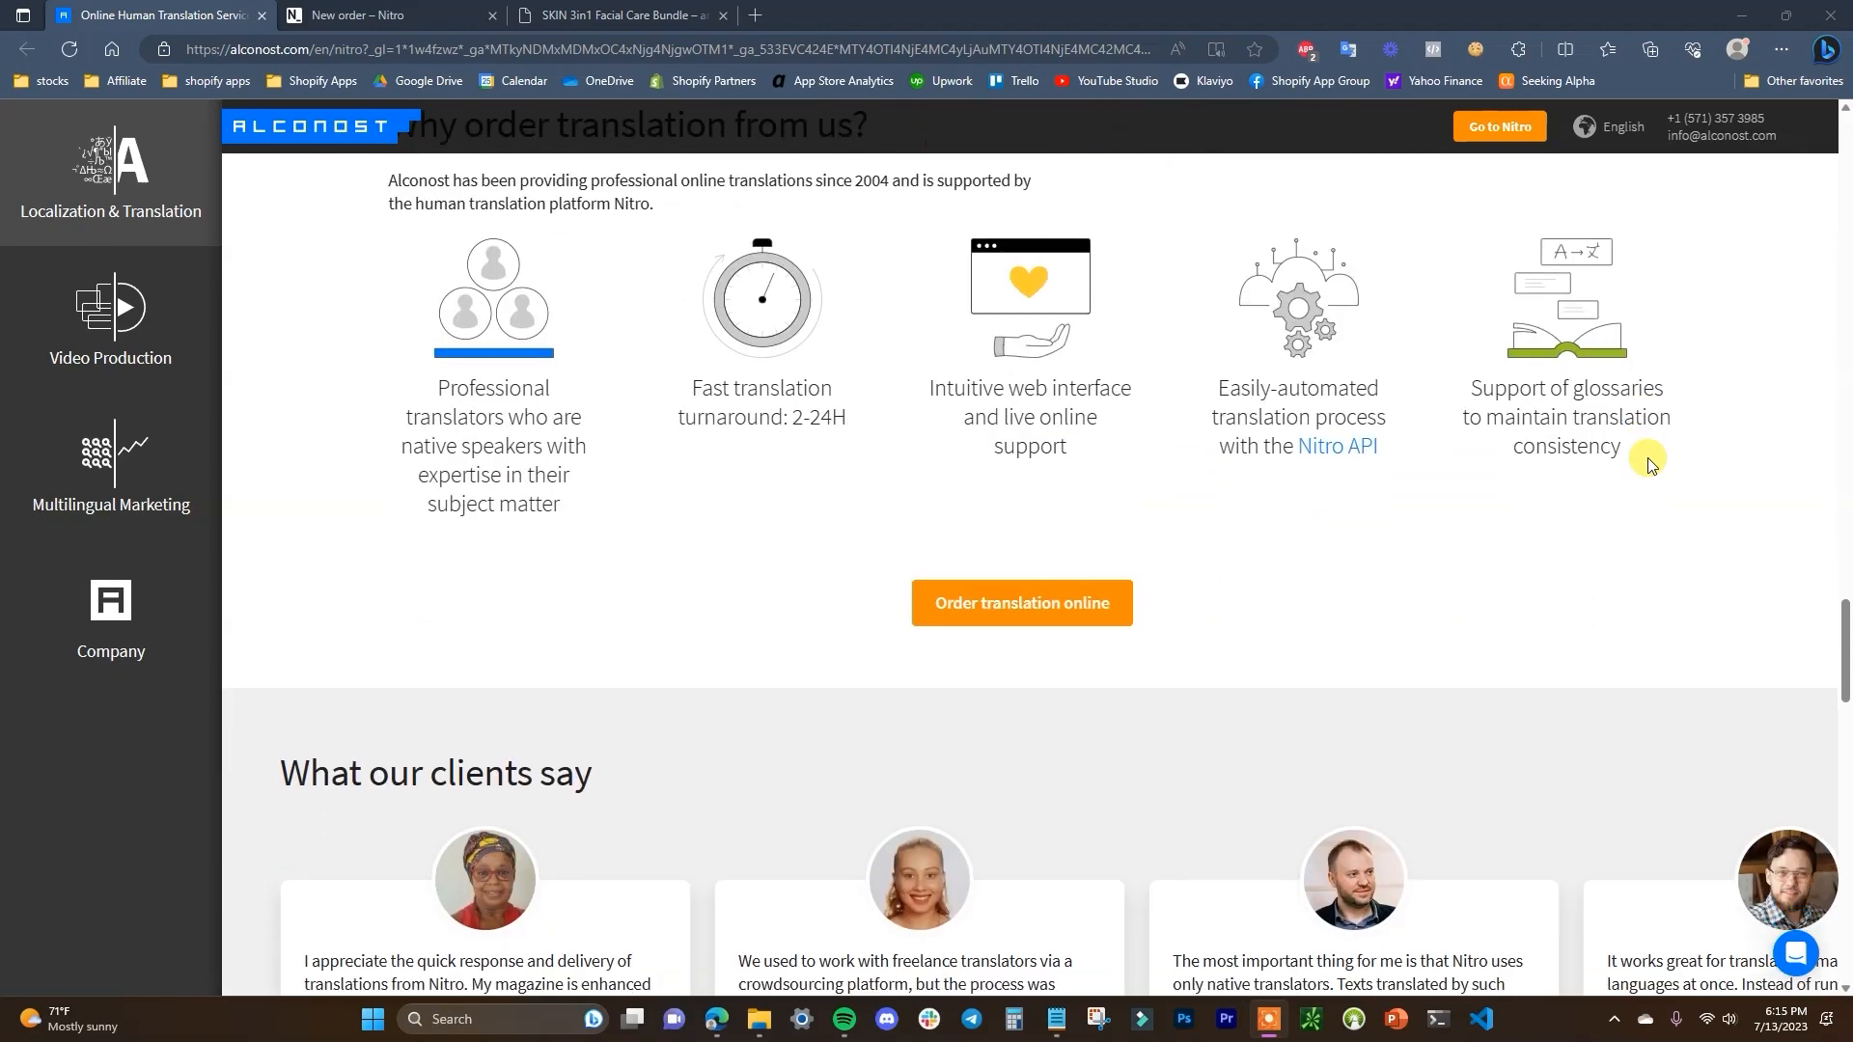
{"action": "scroll", "coordinate": [1647, 460], "scroll_direction": "down", "scroll_amount": 7}
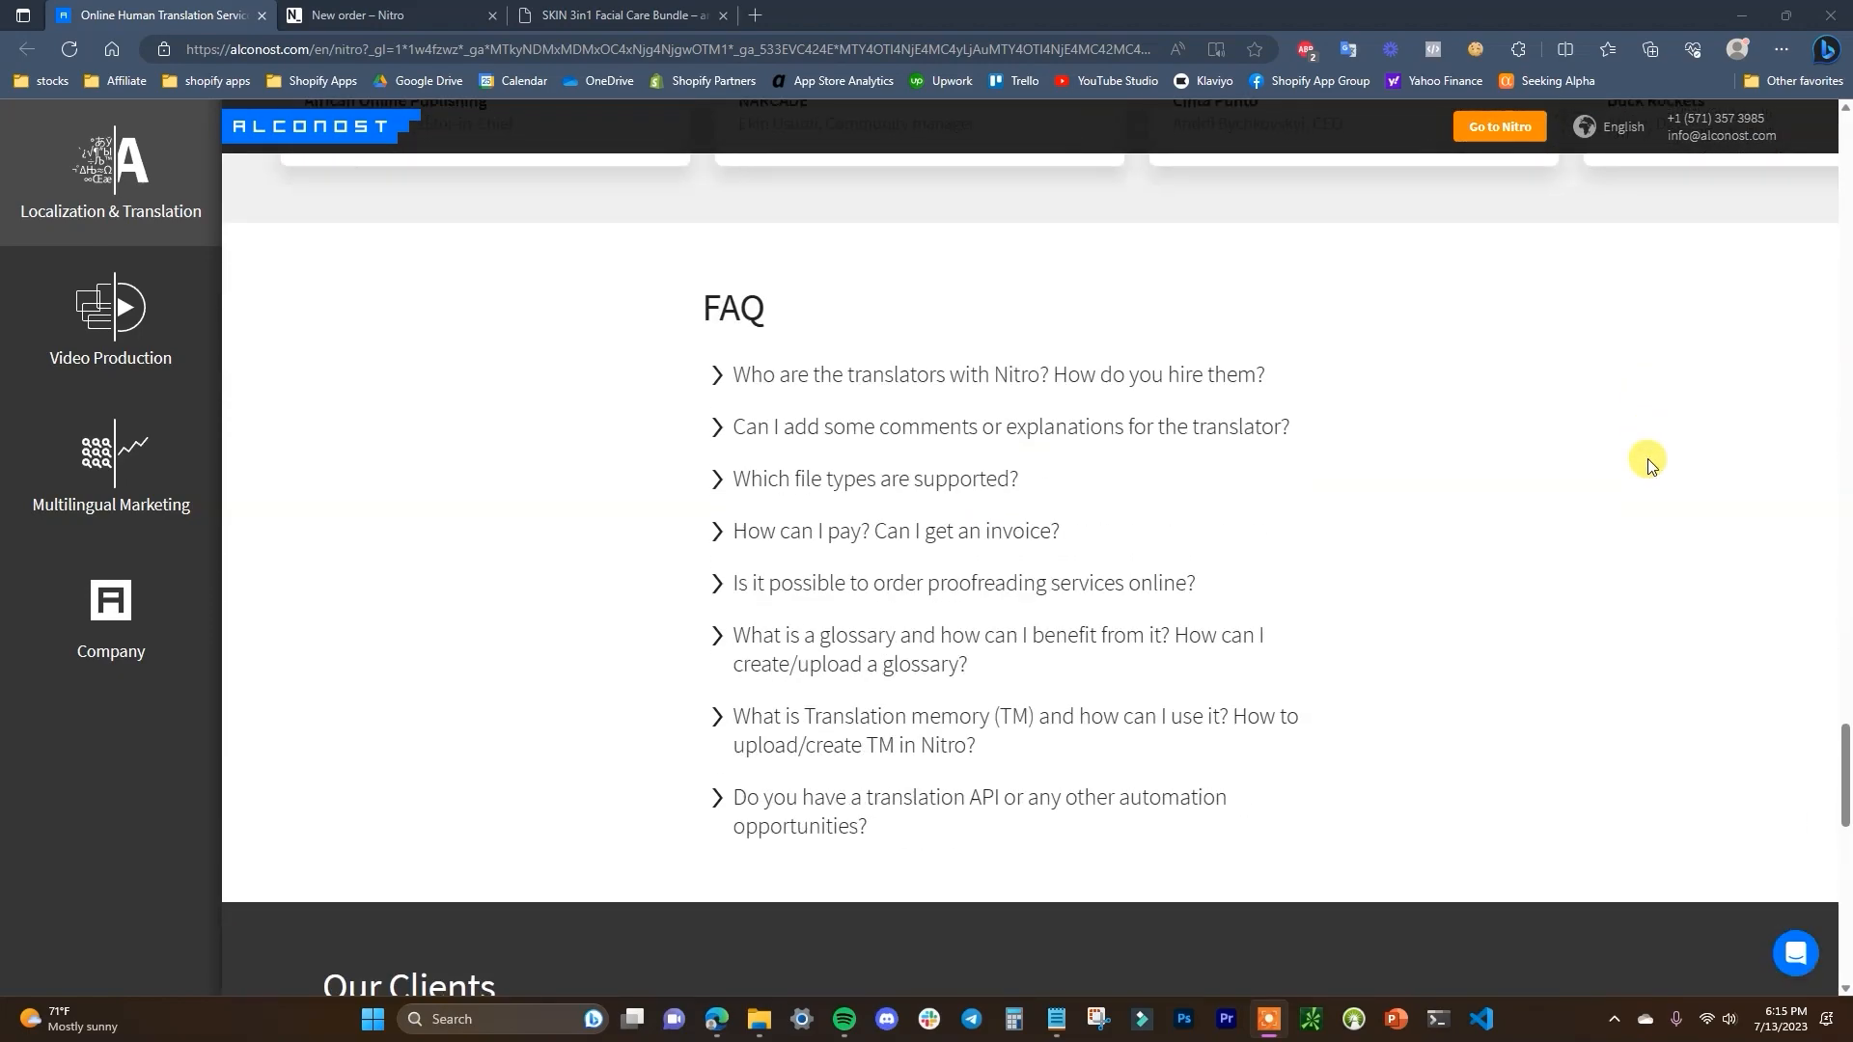
{"action": "scroll", "coordinate": [1647, 459], "scroll_direction": "up", "scroll_amount": 9}
{"action": "scroll", "coordinate": [1652, 466], "scroll_direction": "up", "scroll_amount": 20}
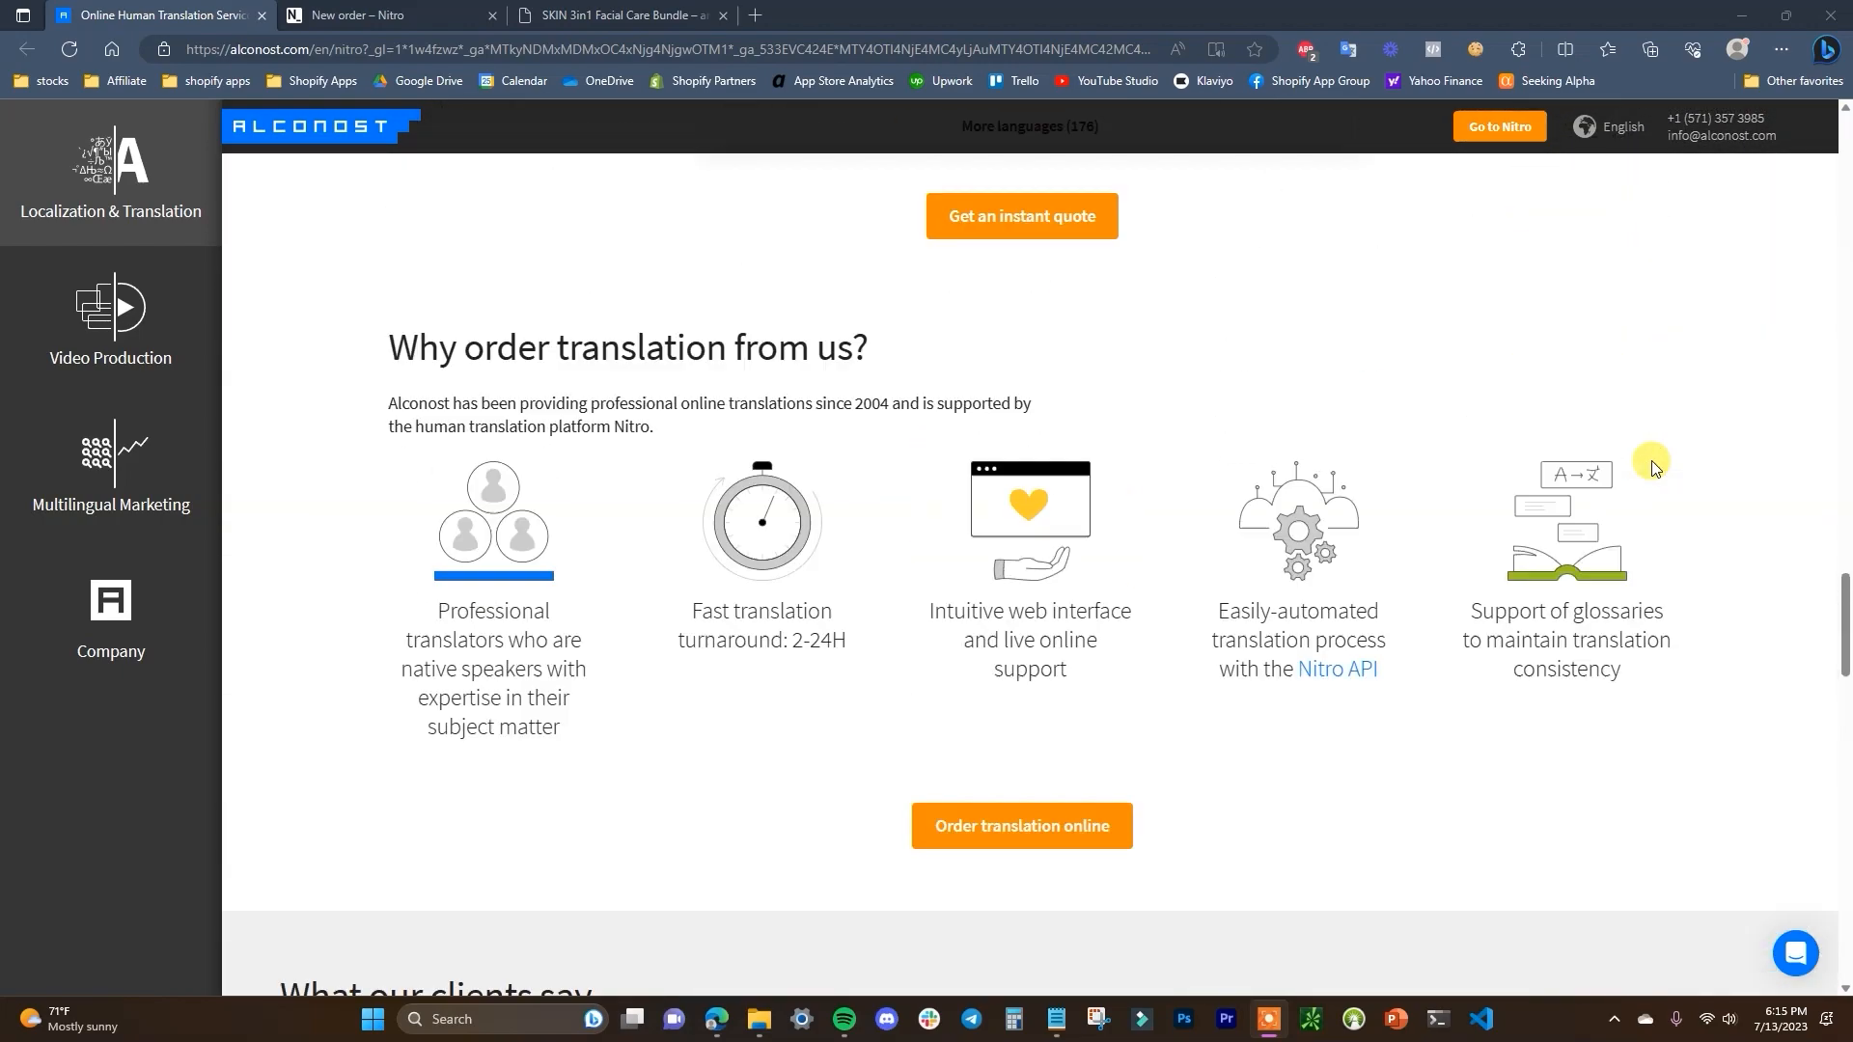
Switch to the new Nitro order and enter the SKIN Toner product description as the source text
{"action": "key", "text": "ctrl+Tab"}
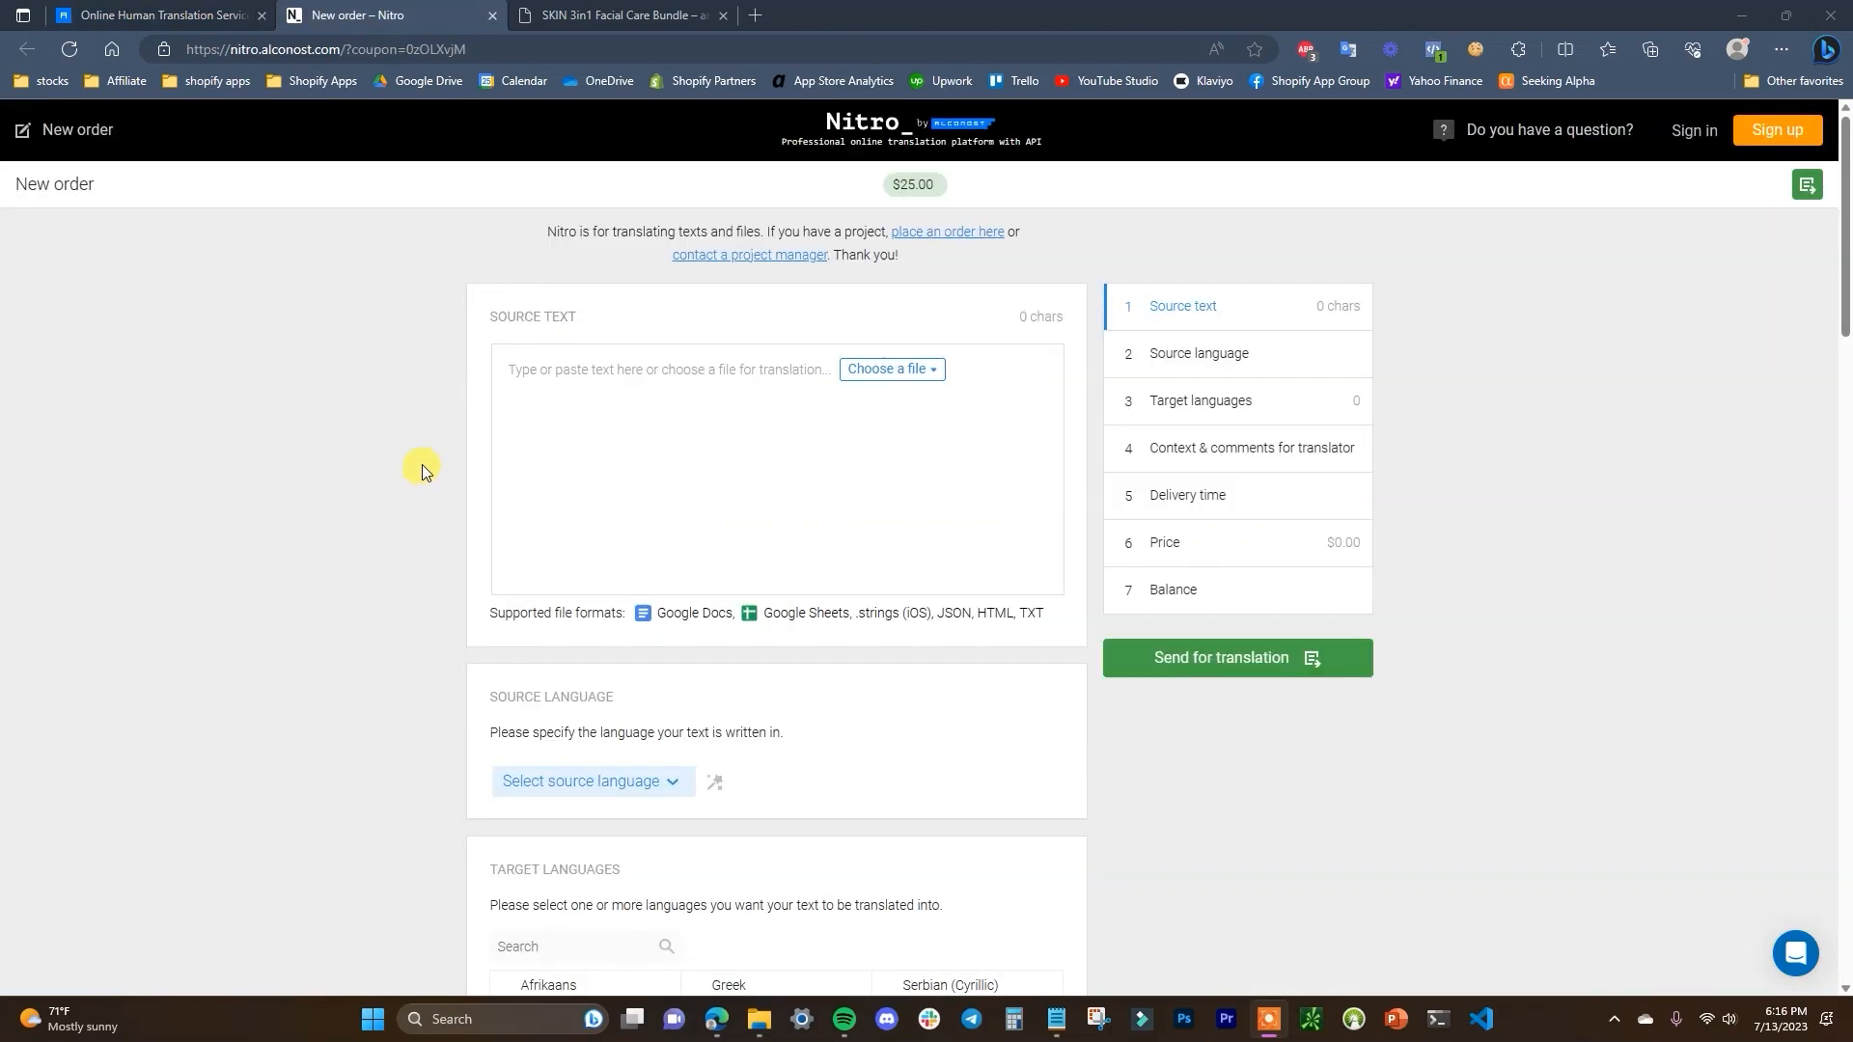
{"action": "left_click", "coordinate": [901, 368]}
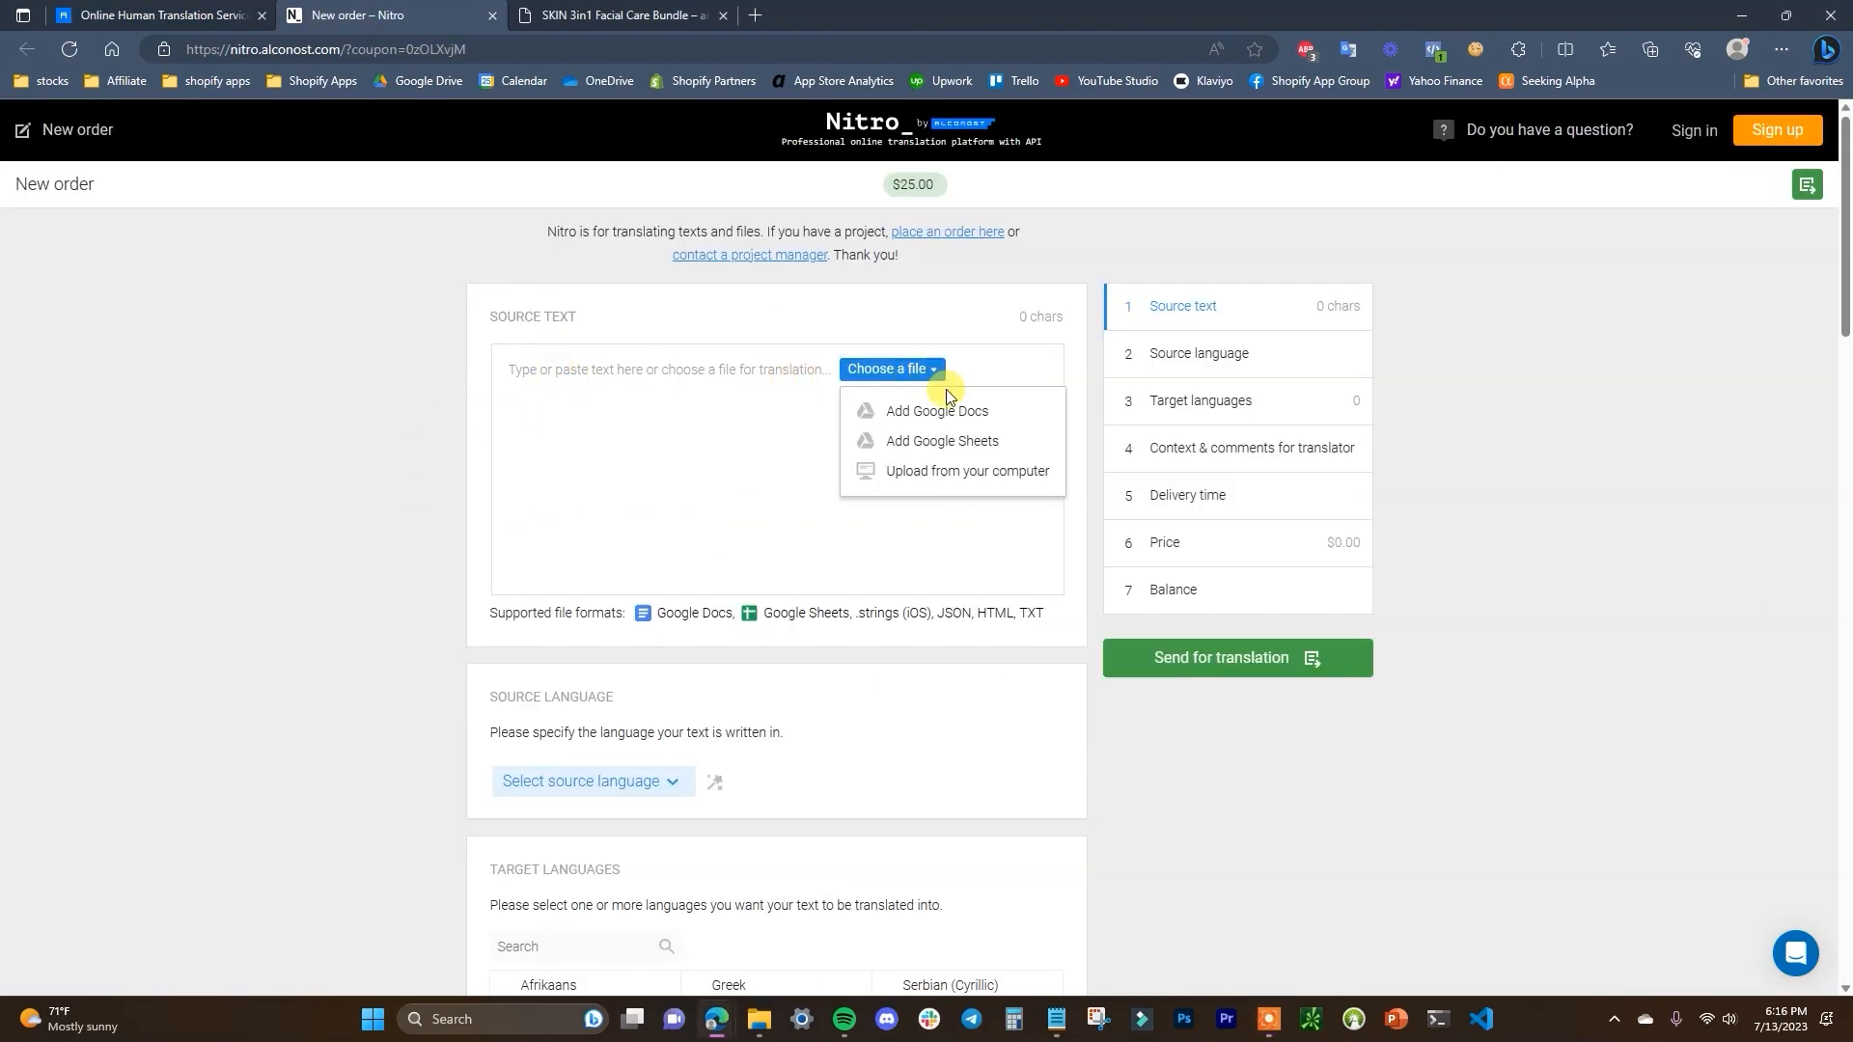
{"action": "left_click", "coordinate": [526, 370]}
{"action": "type", "text": "SKIN Toner is an all-natural facial toner that nourishes and soothes dry, sensitive skin. Its carefully calibrated formula helps restore pH balance, reduce oiliness, and minimize blemishes. Its all-natural ingredients ensure maximum skin health without putting harsh chemicals or synthetic ingredients into the body. You can trust SKIN Toner to deliver effective, safe, and gentle results."}
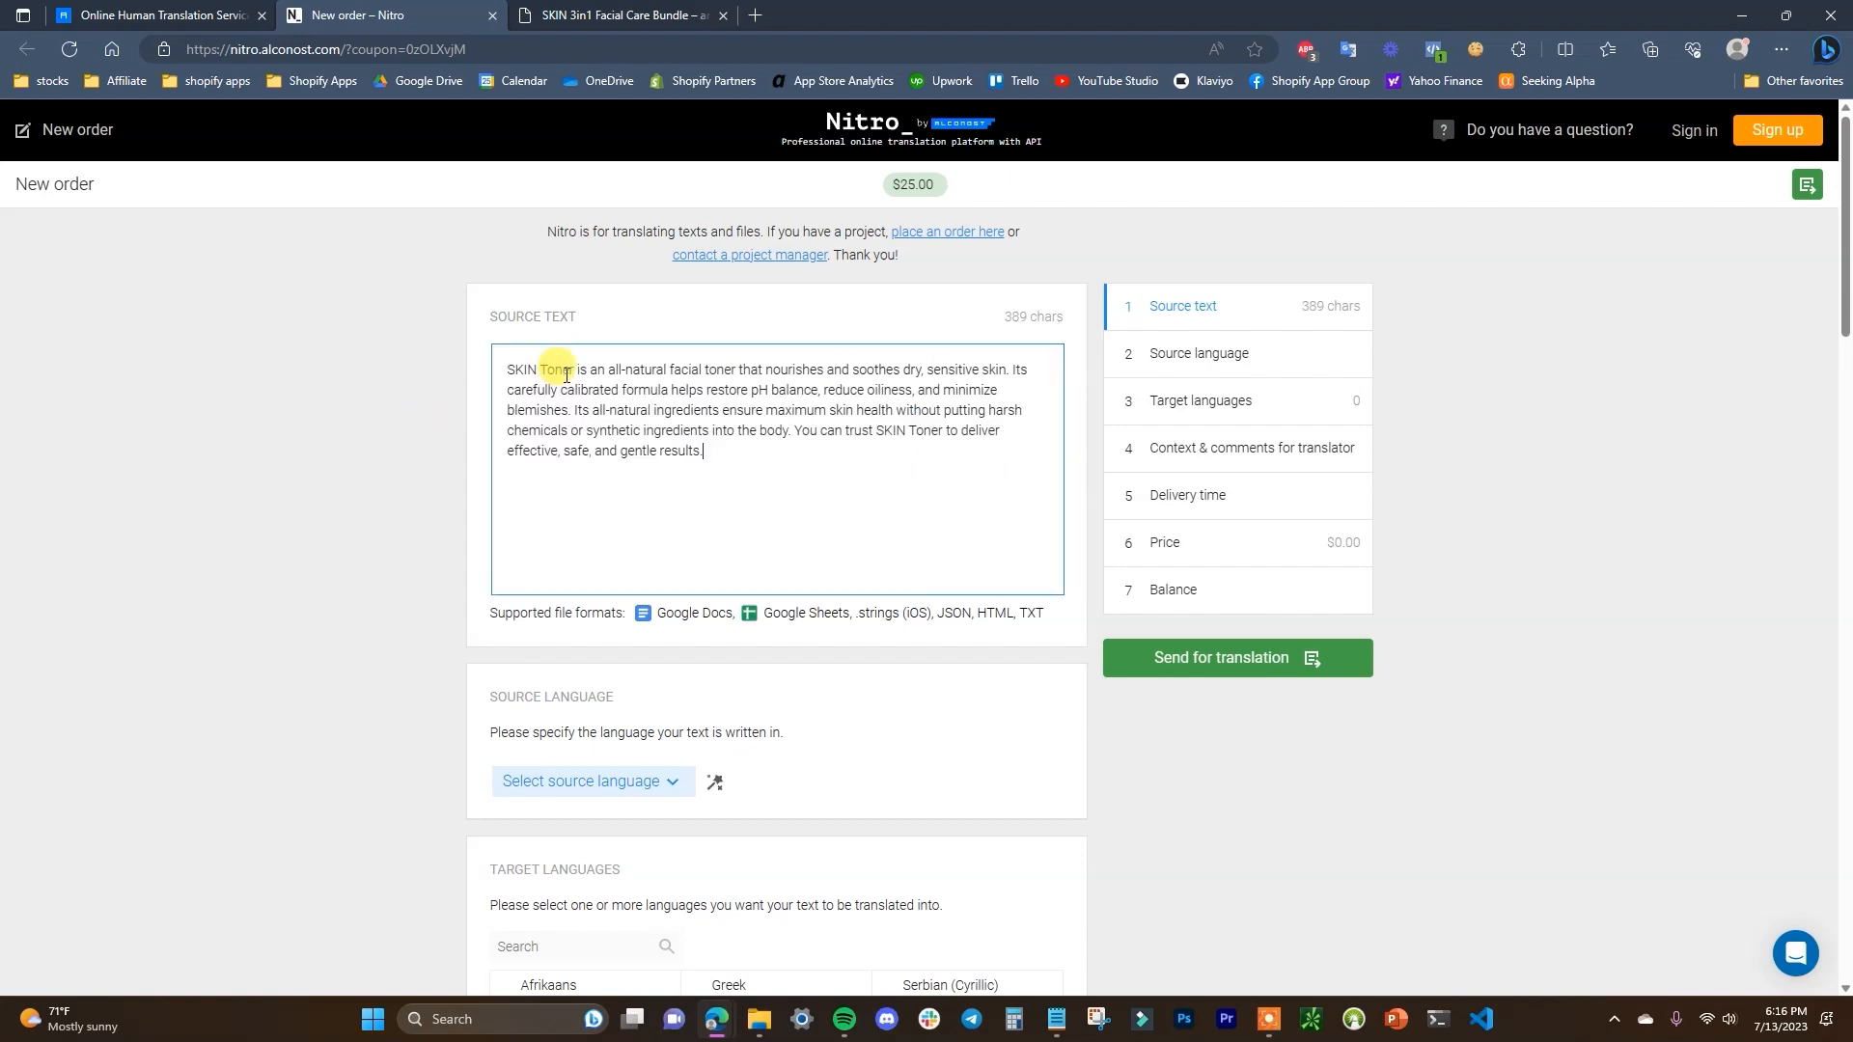
Choose German and Japanese as the target languages of the translation order
{"action": "scroll", "coordinate": [437, 502], "scroll_direction": "down", "scroll_amount": 5}
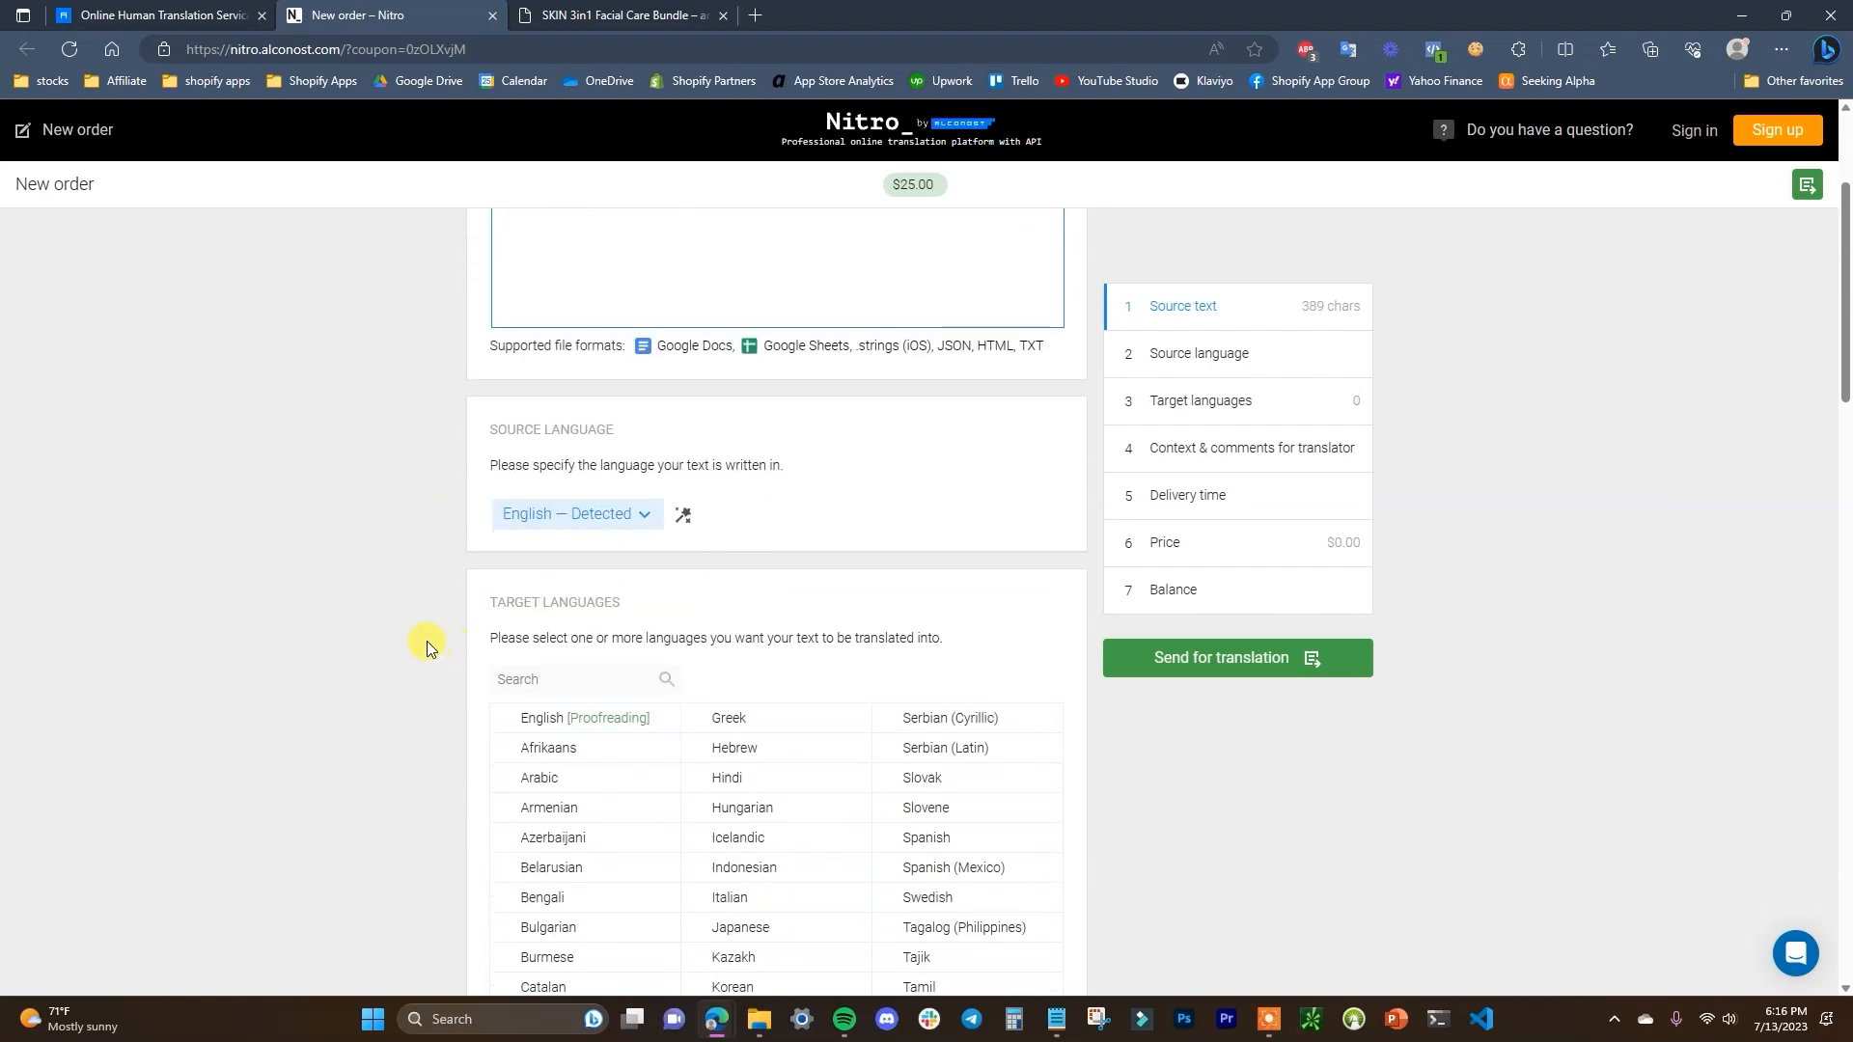
{"action": "scroll", "coordinate": [594, 474], "scroll_direction": "down", "scroll_amount": 1}
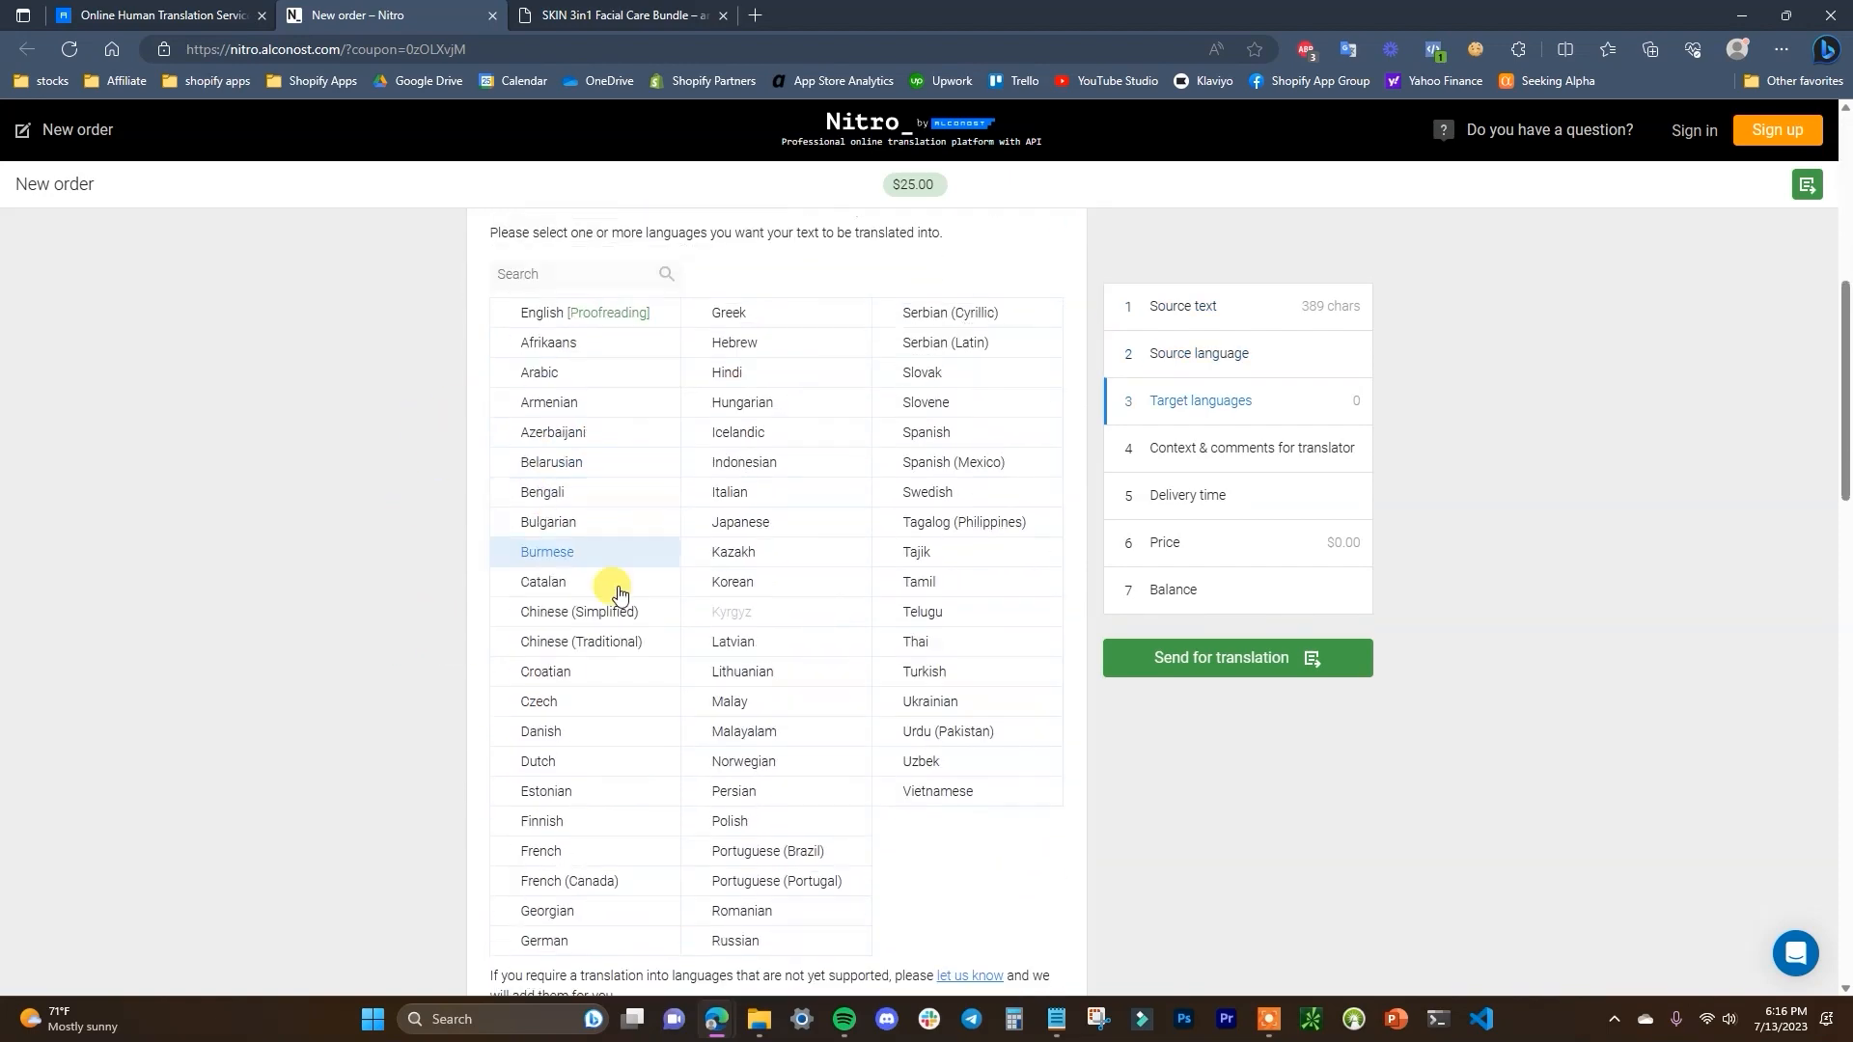
{"action": "left_click", "coordinate": [601, 945]}
{"action": "left_click", "coordinate": [822, 524]}
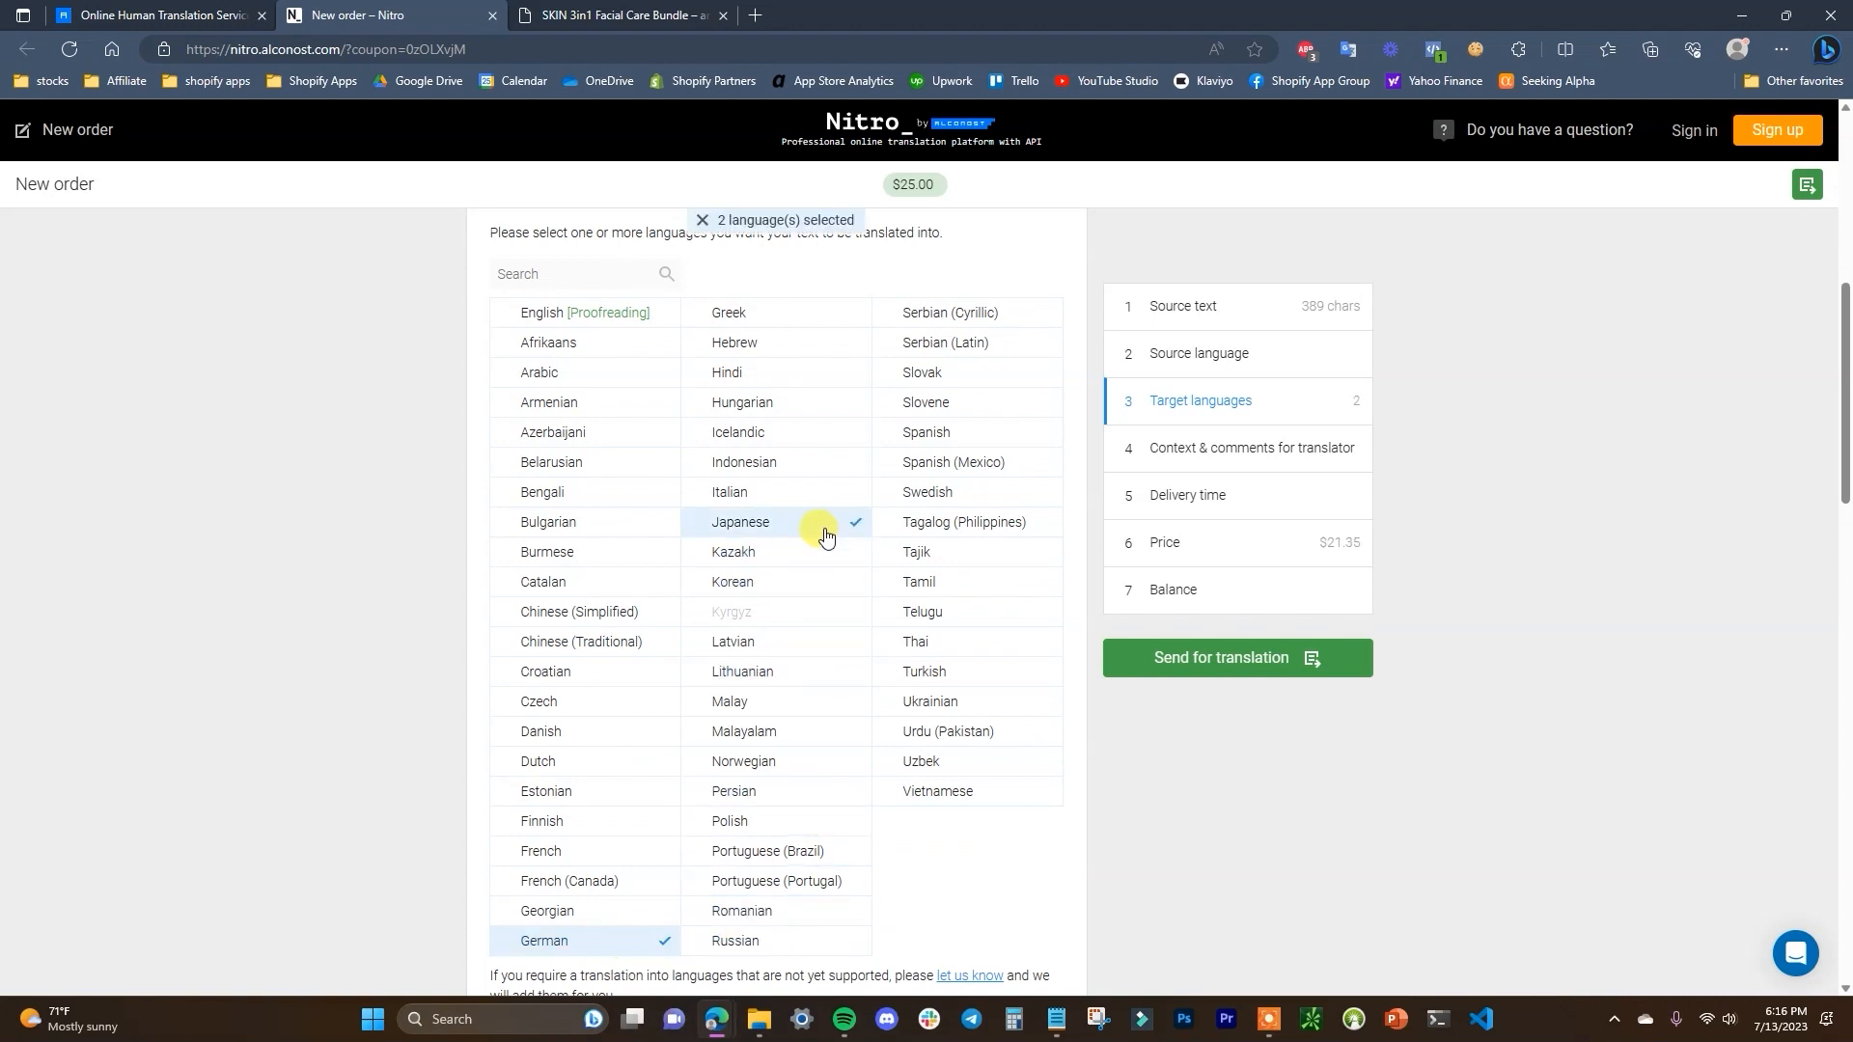
Add the translator comment "Product descriptions for skin care products" to the order
{"action": "scroll", "coordinate": [579, 695], "scroll_direction": "down", "scroll_amount": 3}
{"action": "left_click", "coordinate": [705, 751]}
{"action": "type", "text": "Pro"}
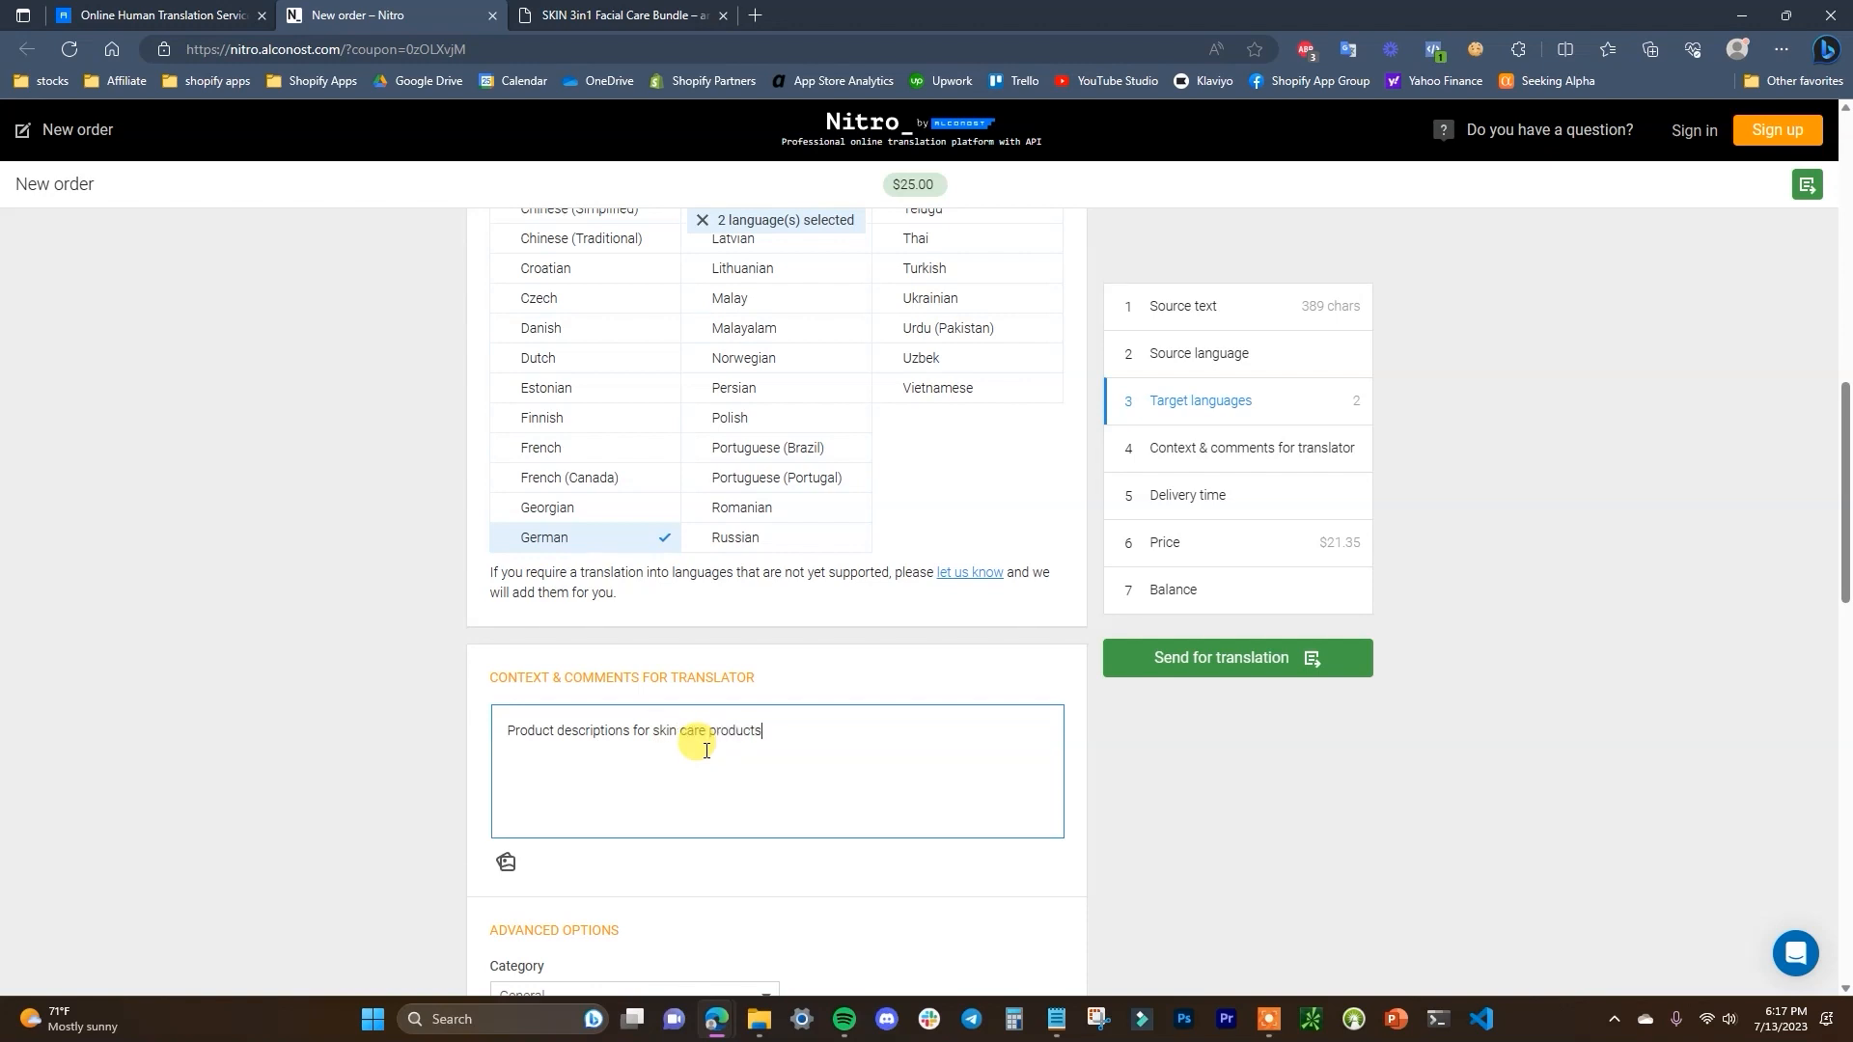
Review the translation order's advanced options, delivery time and price breakdown
{"action": "scroll", "coordinate": [705, 750], "scroll_direction": "down", "scroll_amount": 4}
{"action": "left_click", "coordinate": [748, 524]}
{"action": "scroll", "coordinate": [938, 593], "scroll_direction": "down", "scroll_amount": 1}
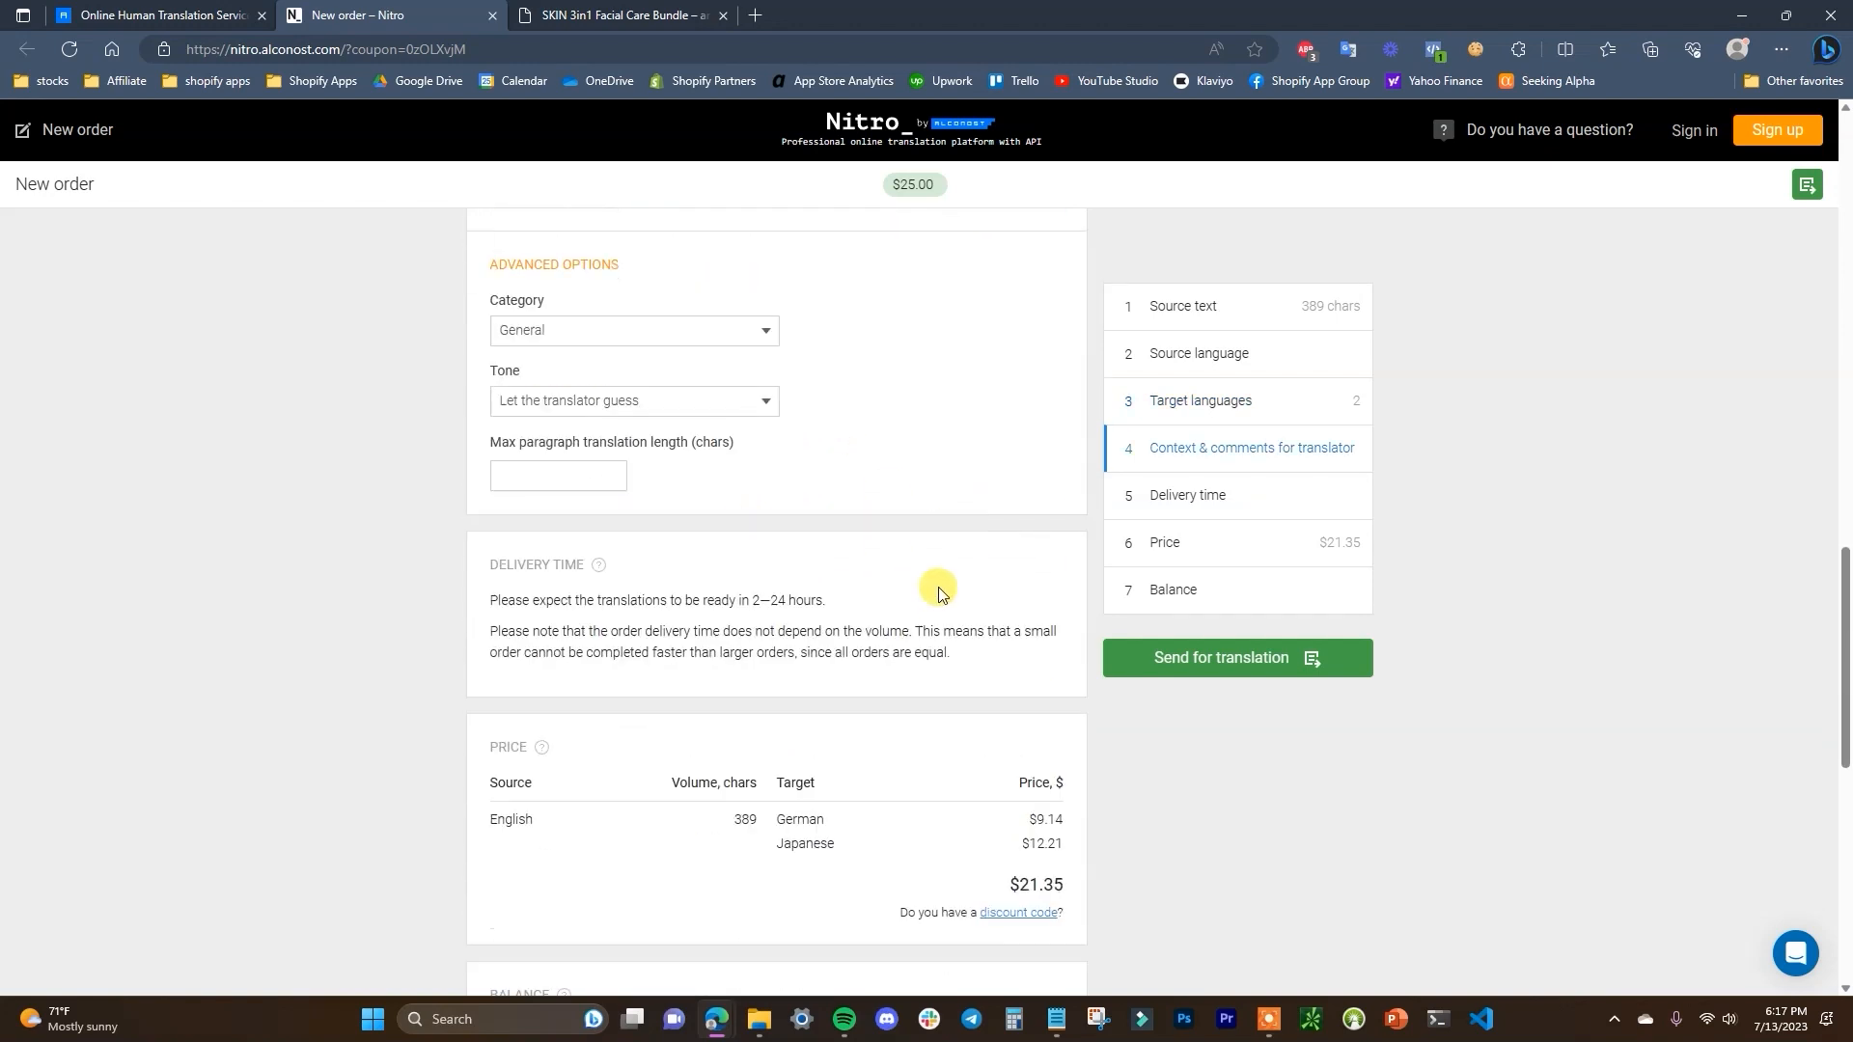
{"action": "scroll", "coordinate": [939, 588], "scroll_direction": "down", "scroll_amount": 1}
{"action": "left_click_drag", "start_coordinate": [826, 460], "coordinate": [489, 467]}
{"action": "left_click", "coordinate": [562, 505]}
{"action": "scroll", "coordinate": [620, 560], "scroll_direction": "down", "scroll_amount": 3}
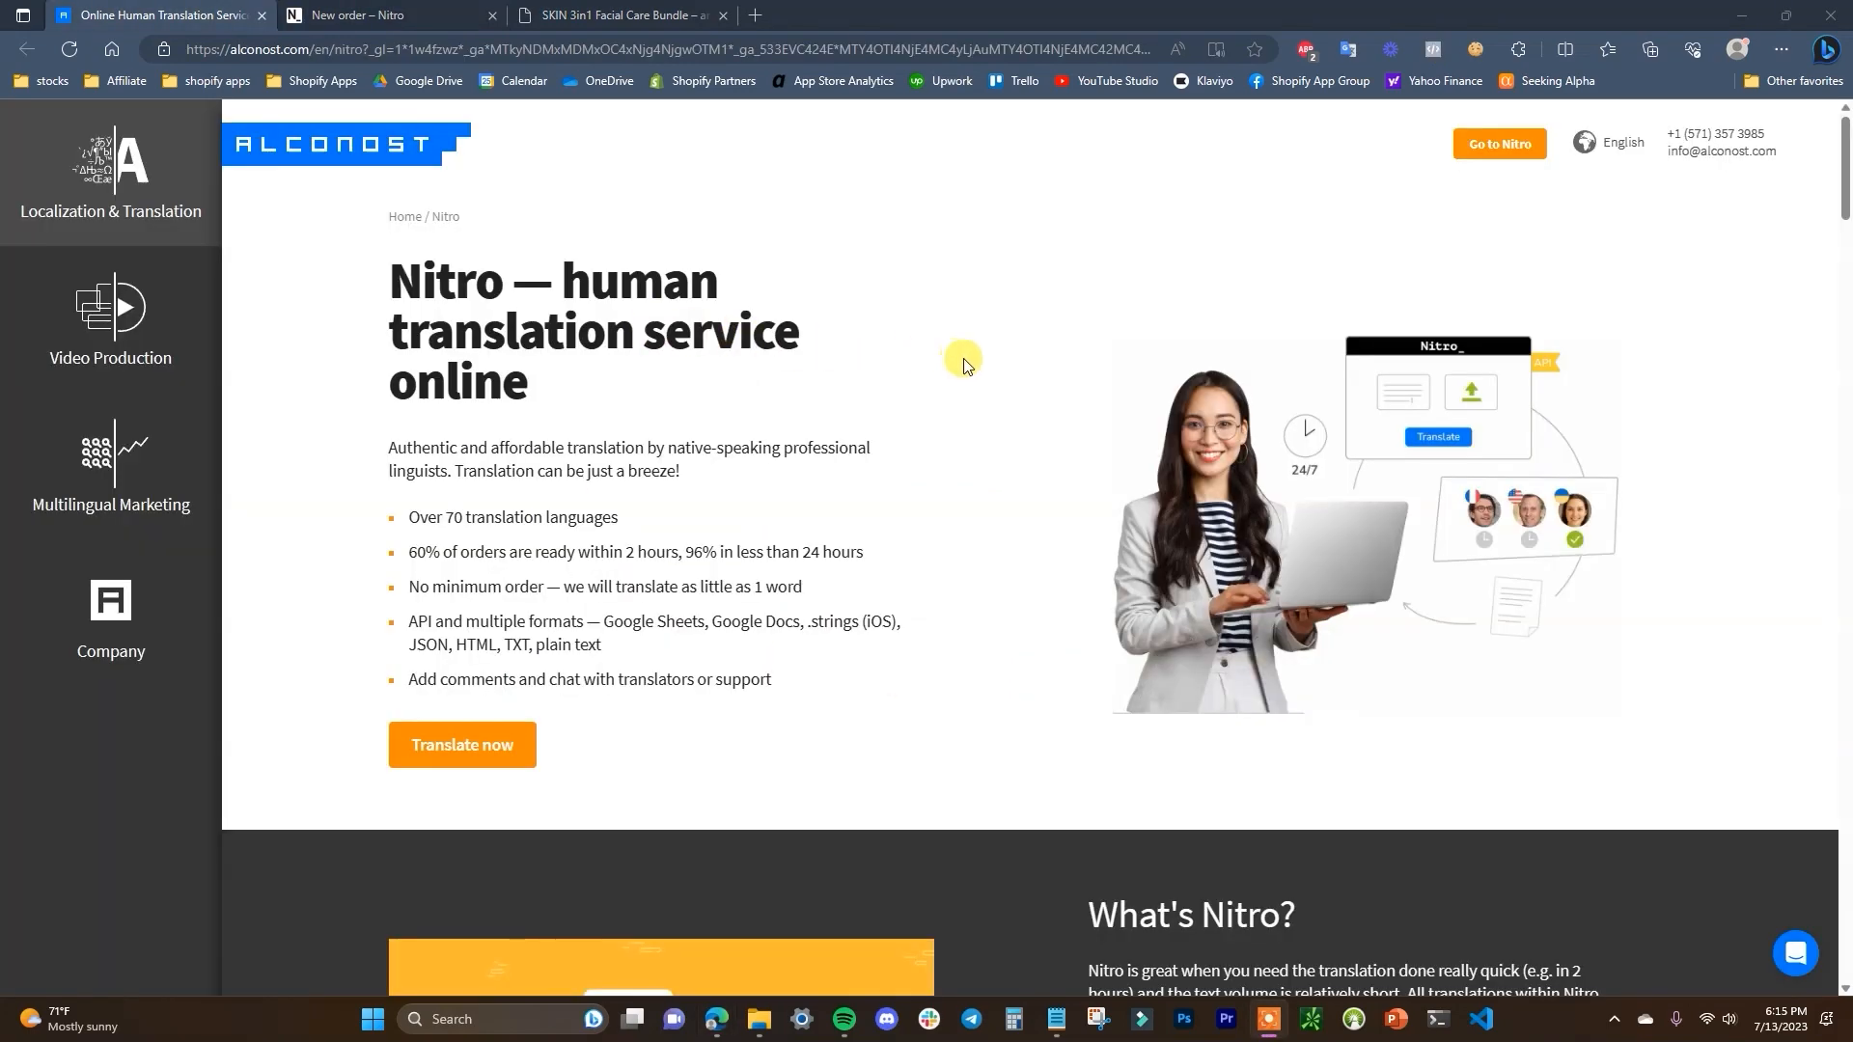
Return to the Nitro service page and review its overview and professional translation options
{"action": "scroll", "coordinate": [965, 362], "scroll_direction": "down", "scroll_amount": 2}
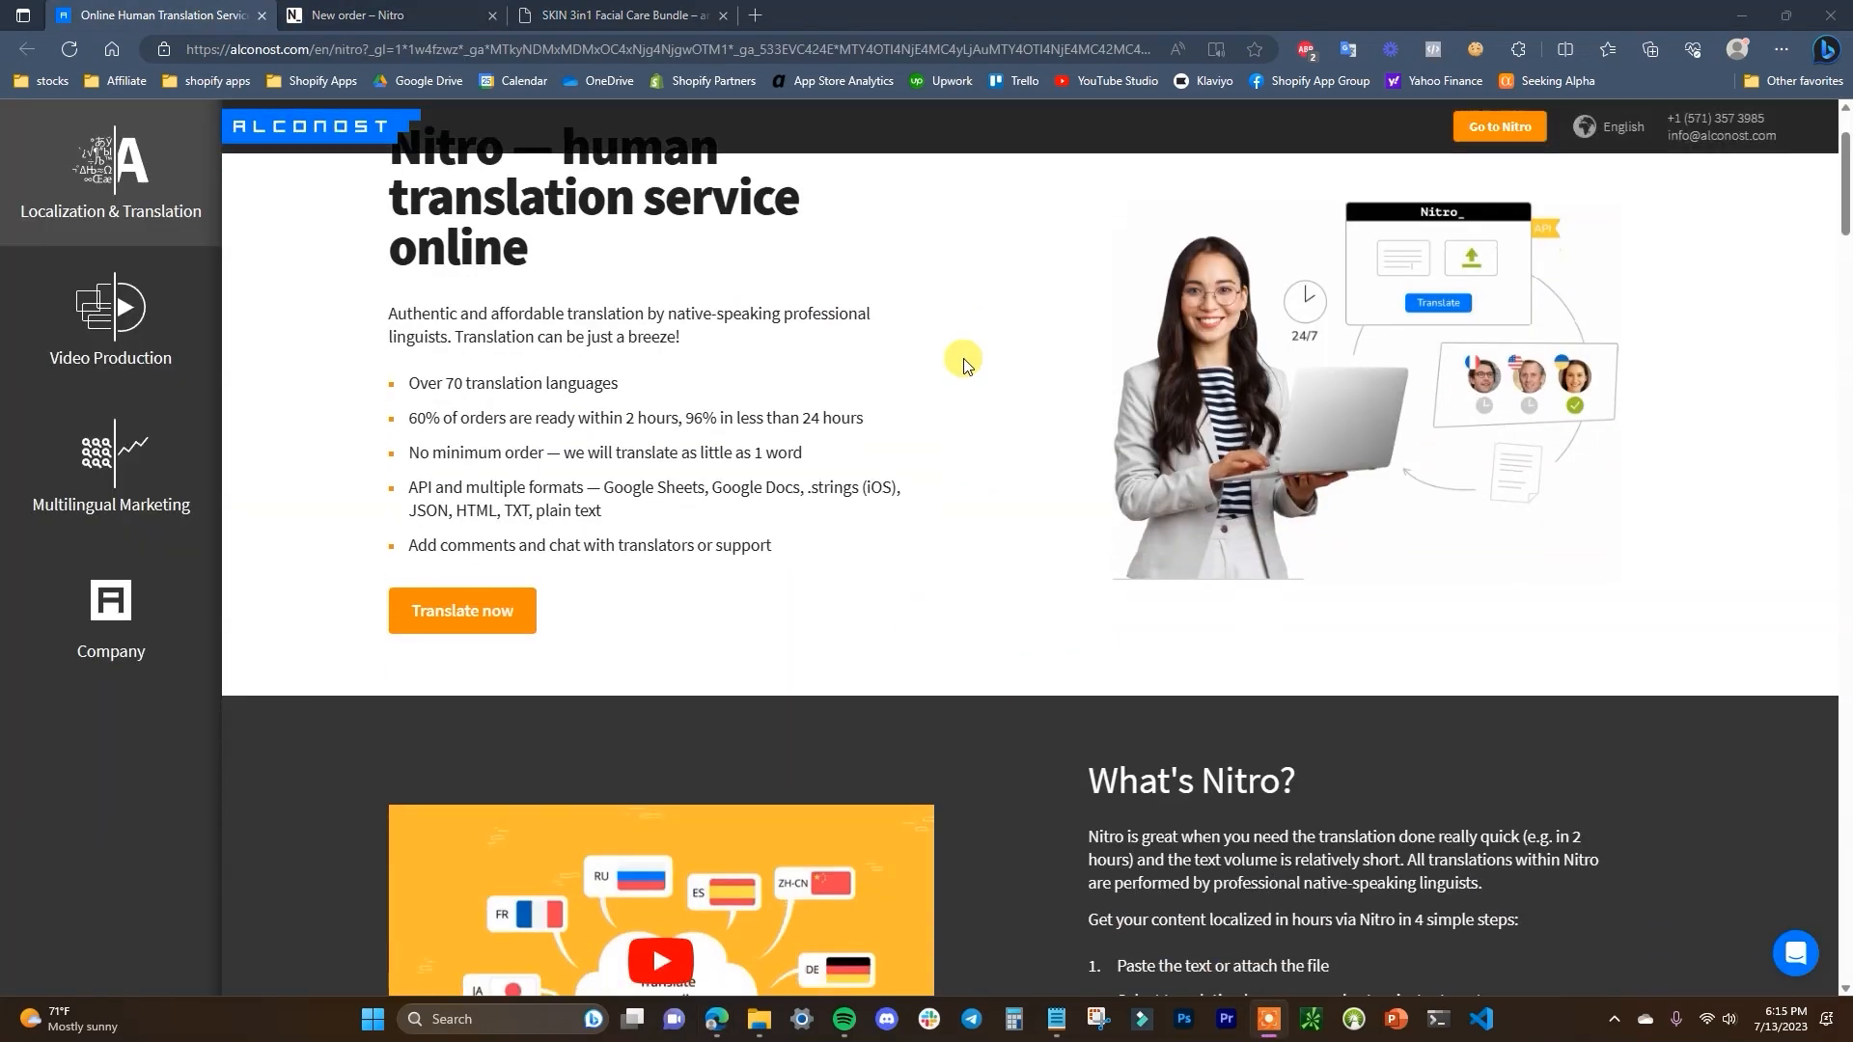
{"action": "scroll", "coordinate": [965, 362], "scroll_direction": "down", "scroll_amount": 2}
{"action": "scroll", "coordinate": [675, 439], "scroll_direction": "down", "scroll_amount": 3}
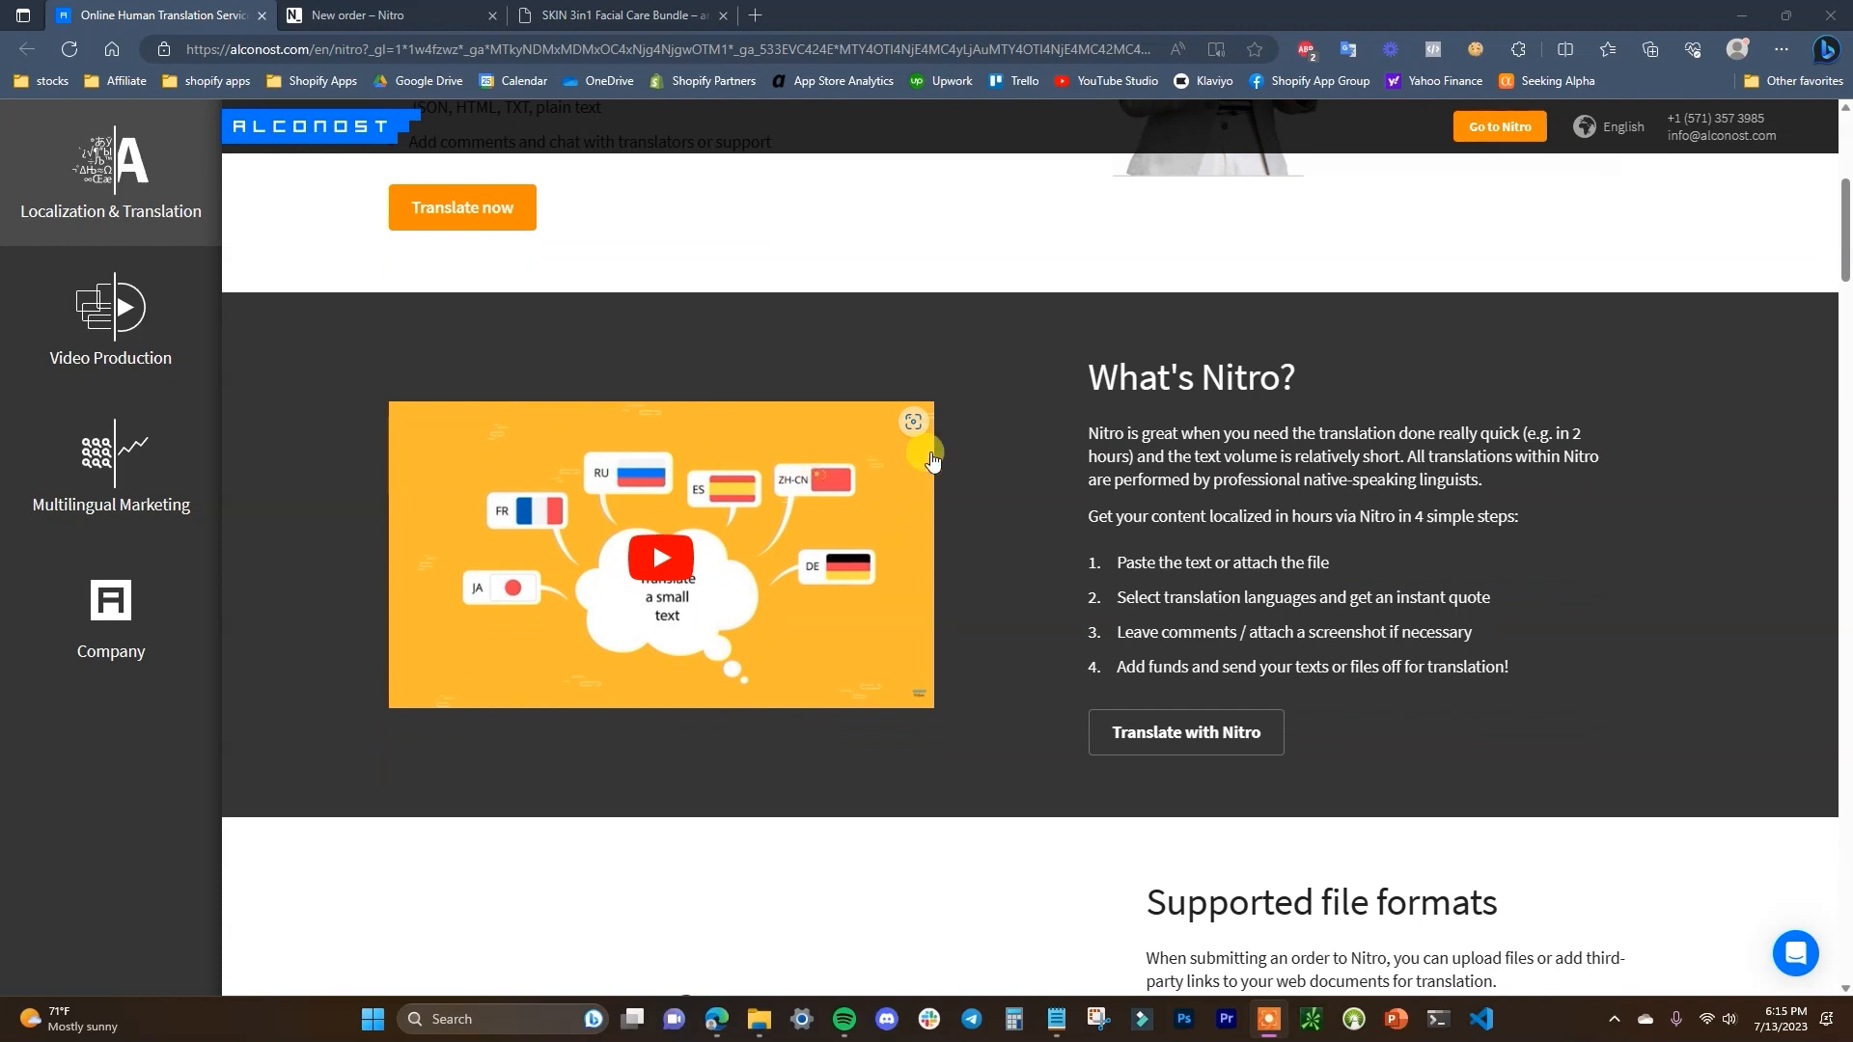
{"action": "scroll", "coordinate": [931, 462], "scroll_direction": "down", "scroll_amount": 5}
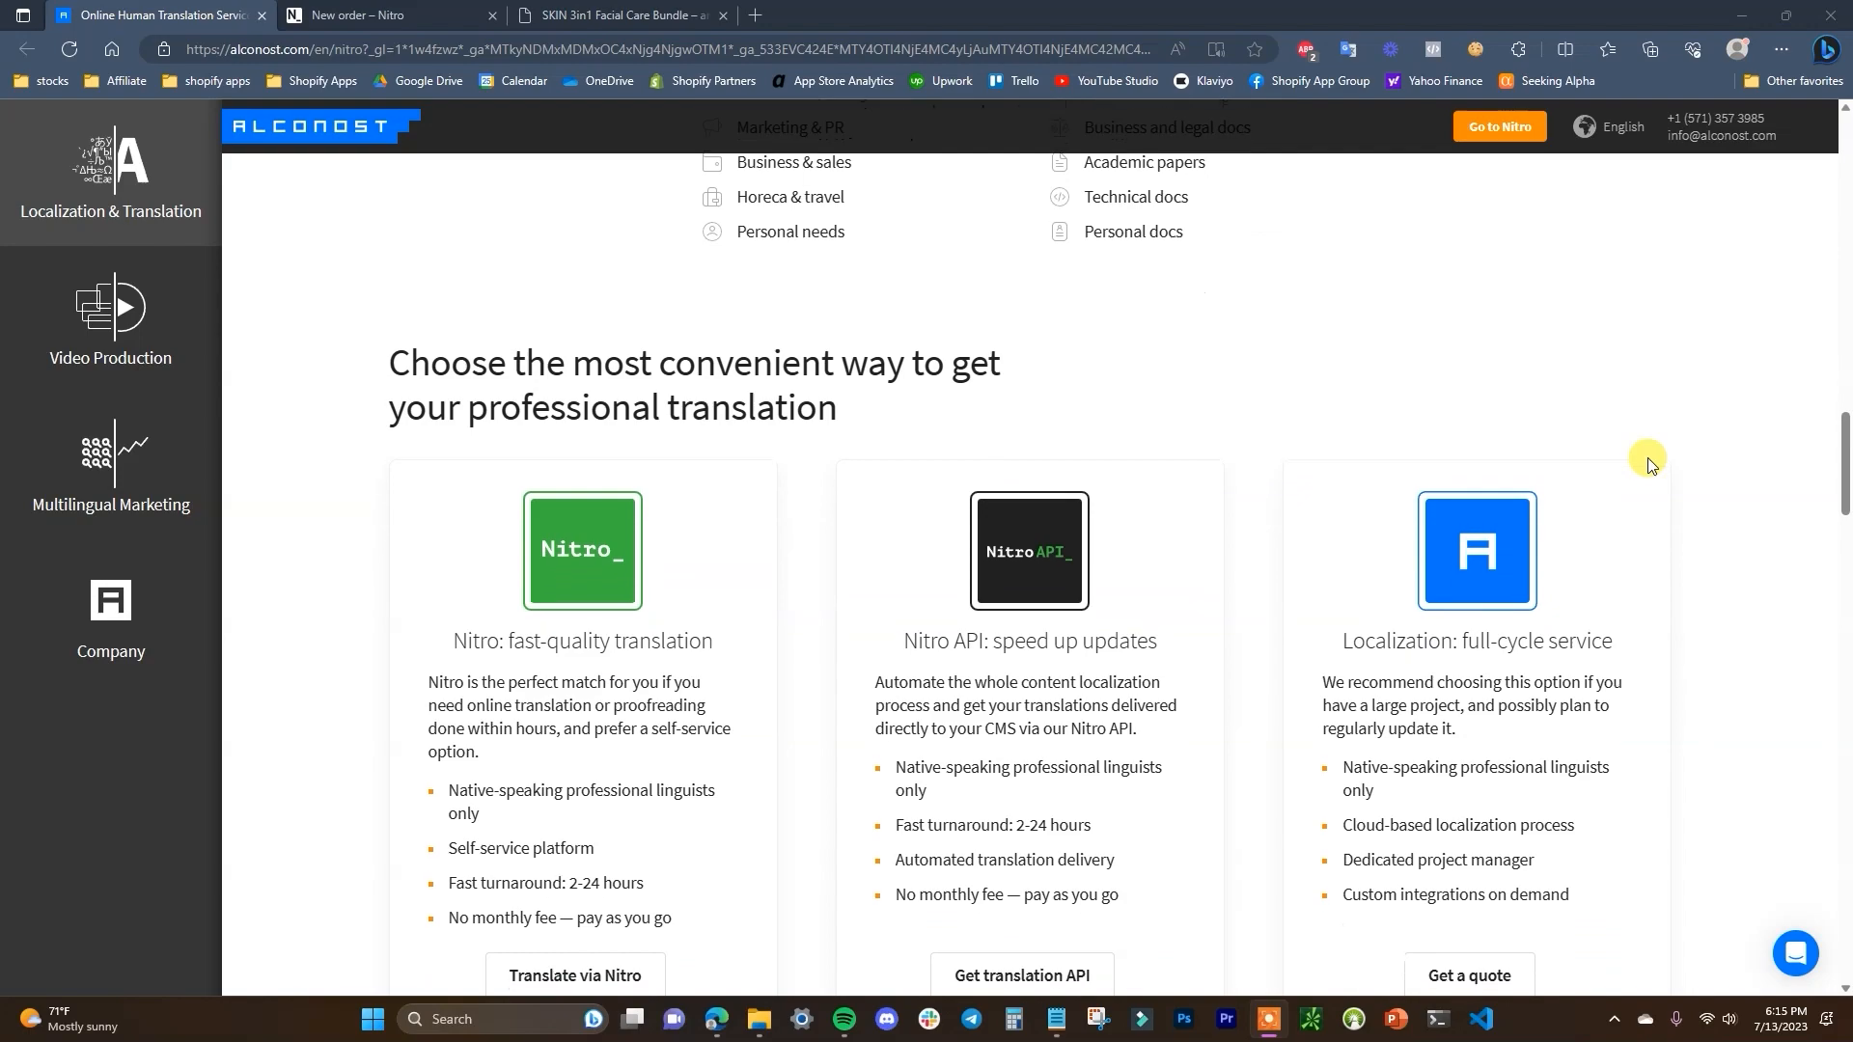
{"action": "scroll", "coordinate": [1647, 458], "scroll_direction": "down", "scroll_amount": 4}
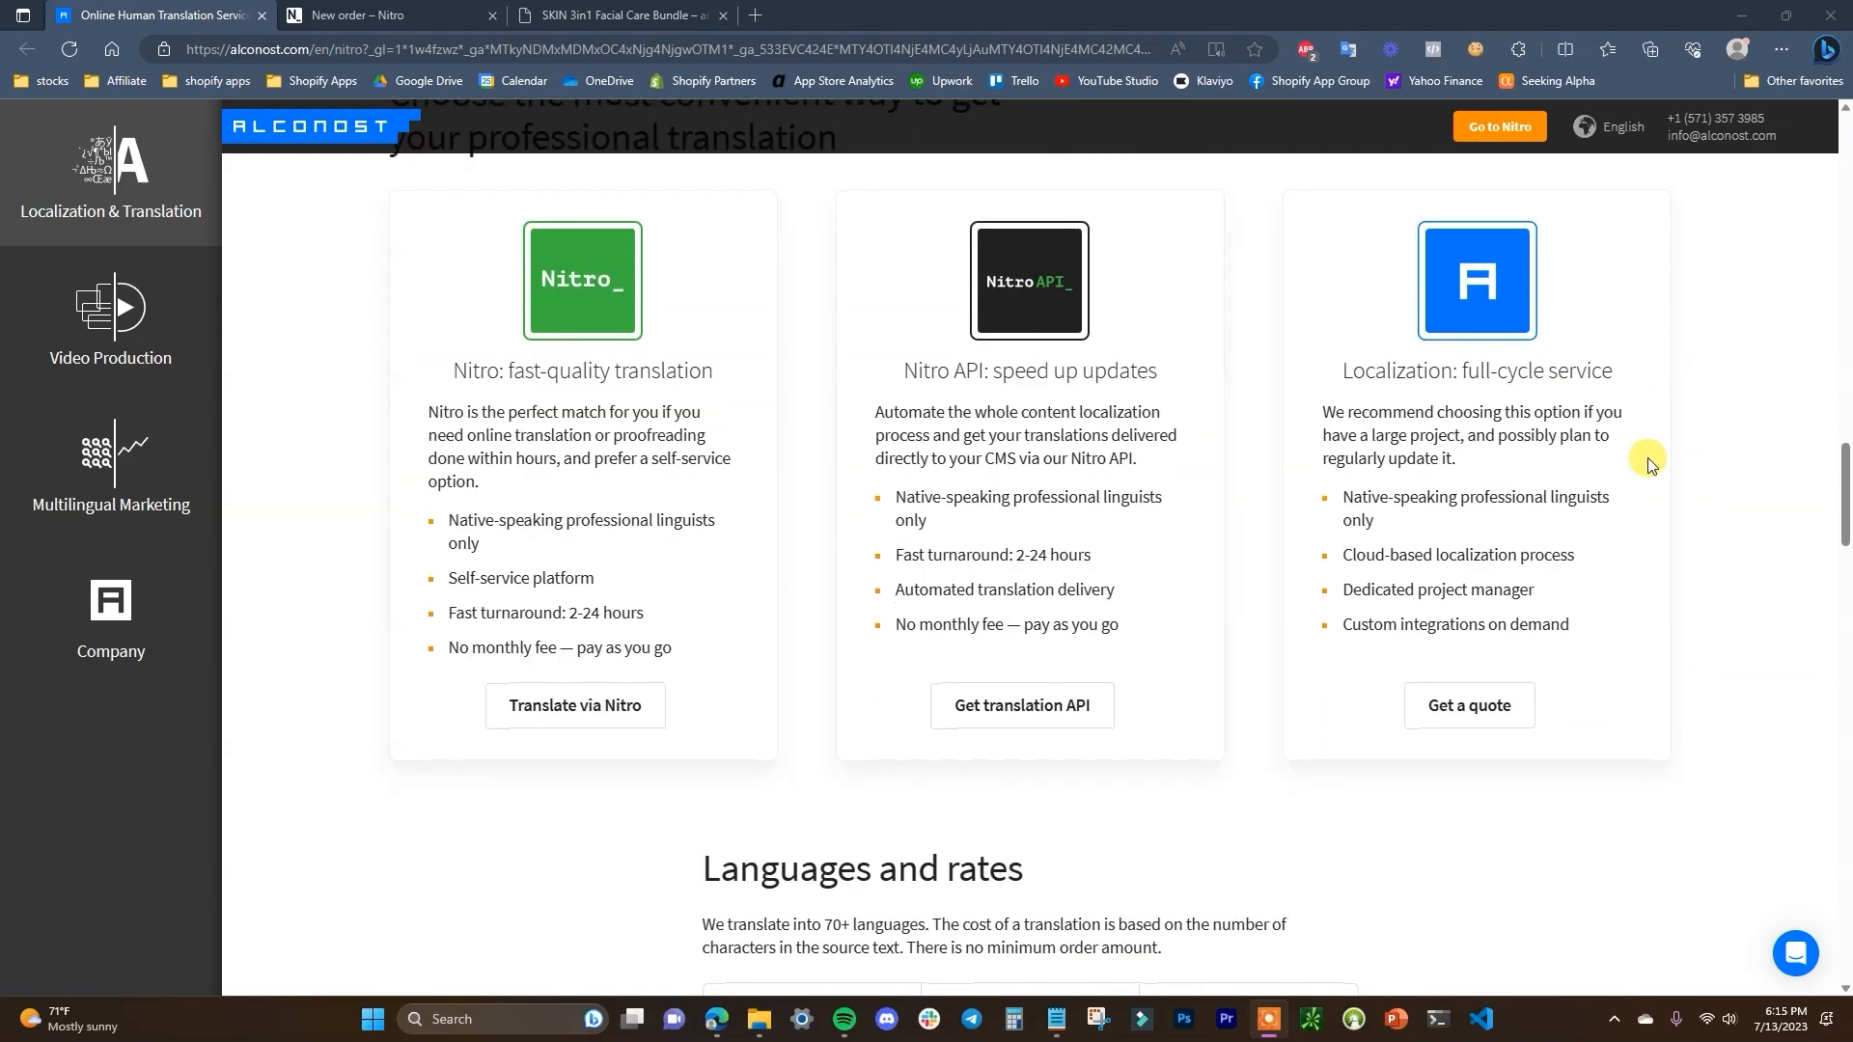
{"action": "scroll", "coordinate": [1647, 462], "scroll_direction": "down", "scroll_amount": 8}
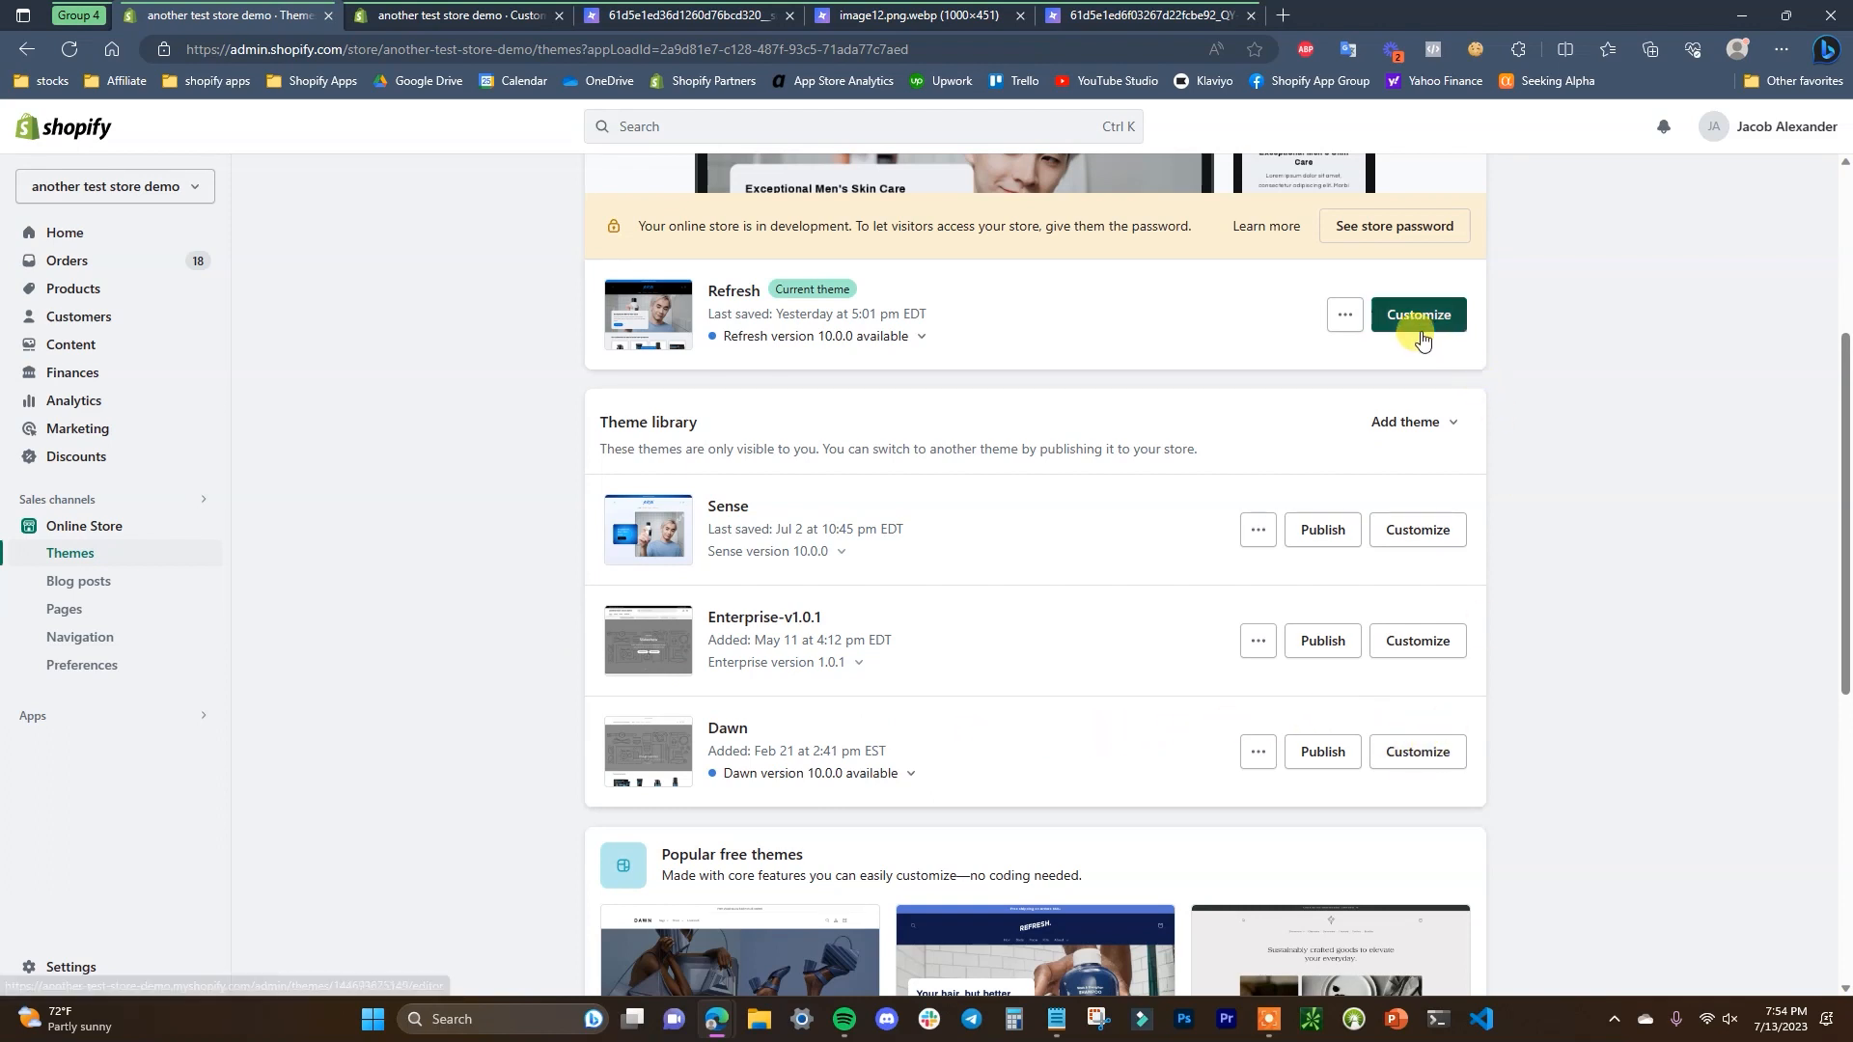
Return to the Dawn theme editor and change the password page preview from fullscreen to desktop view
{"action": "left_click", "coordinate": [459, 41]}
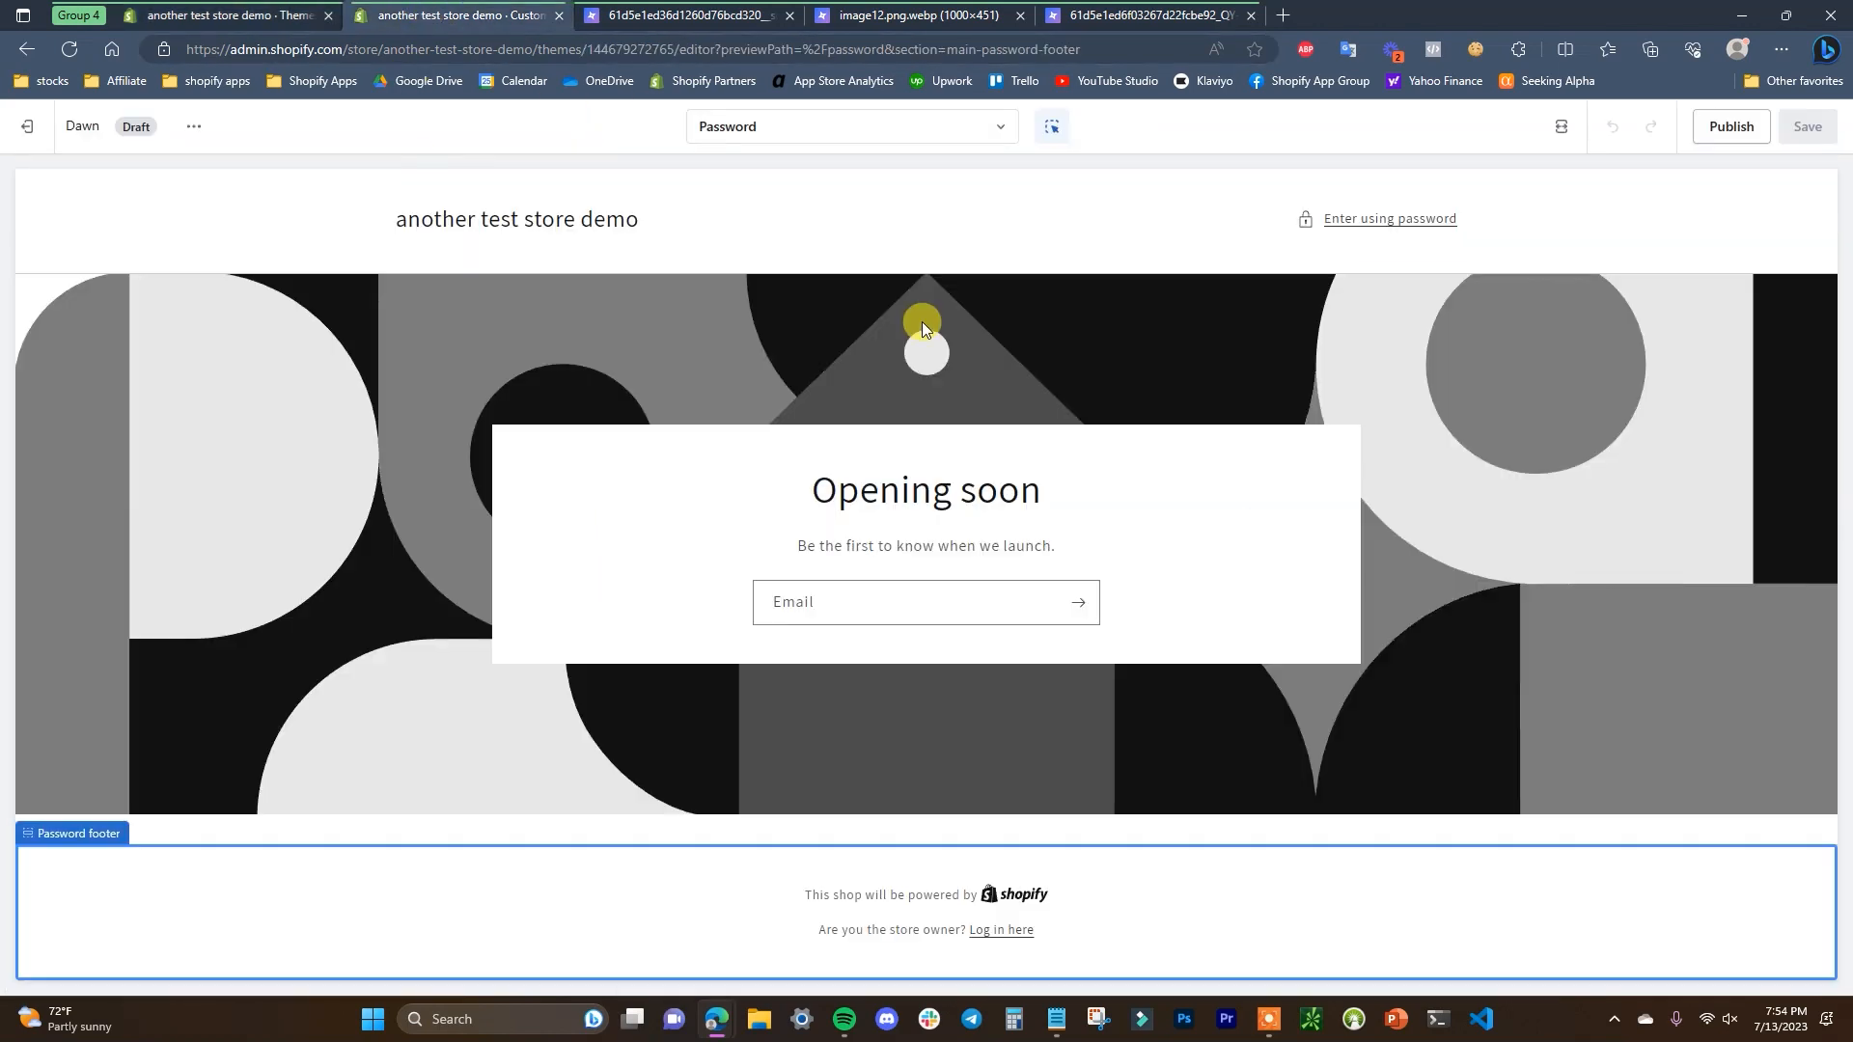
{"action": "left_click", "coordinate": [1563, 124]}
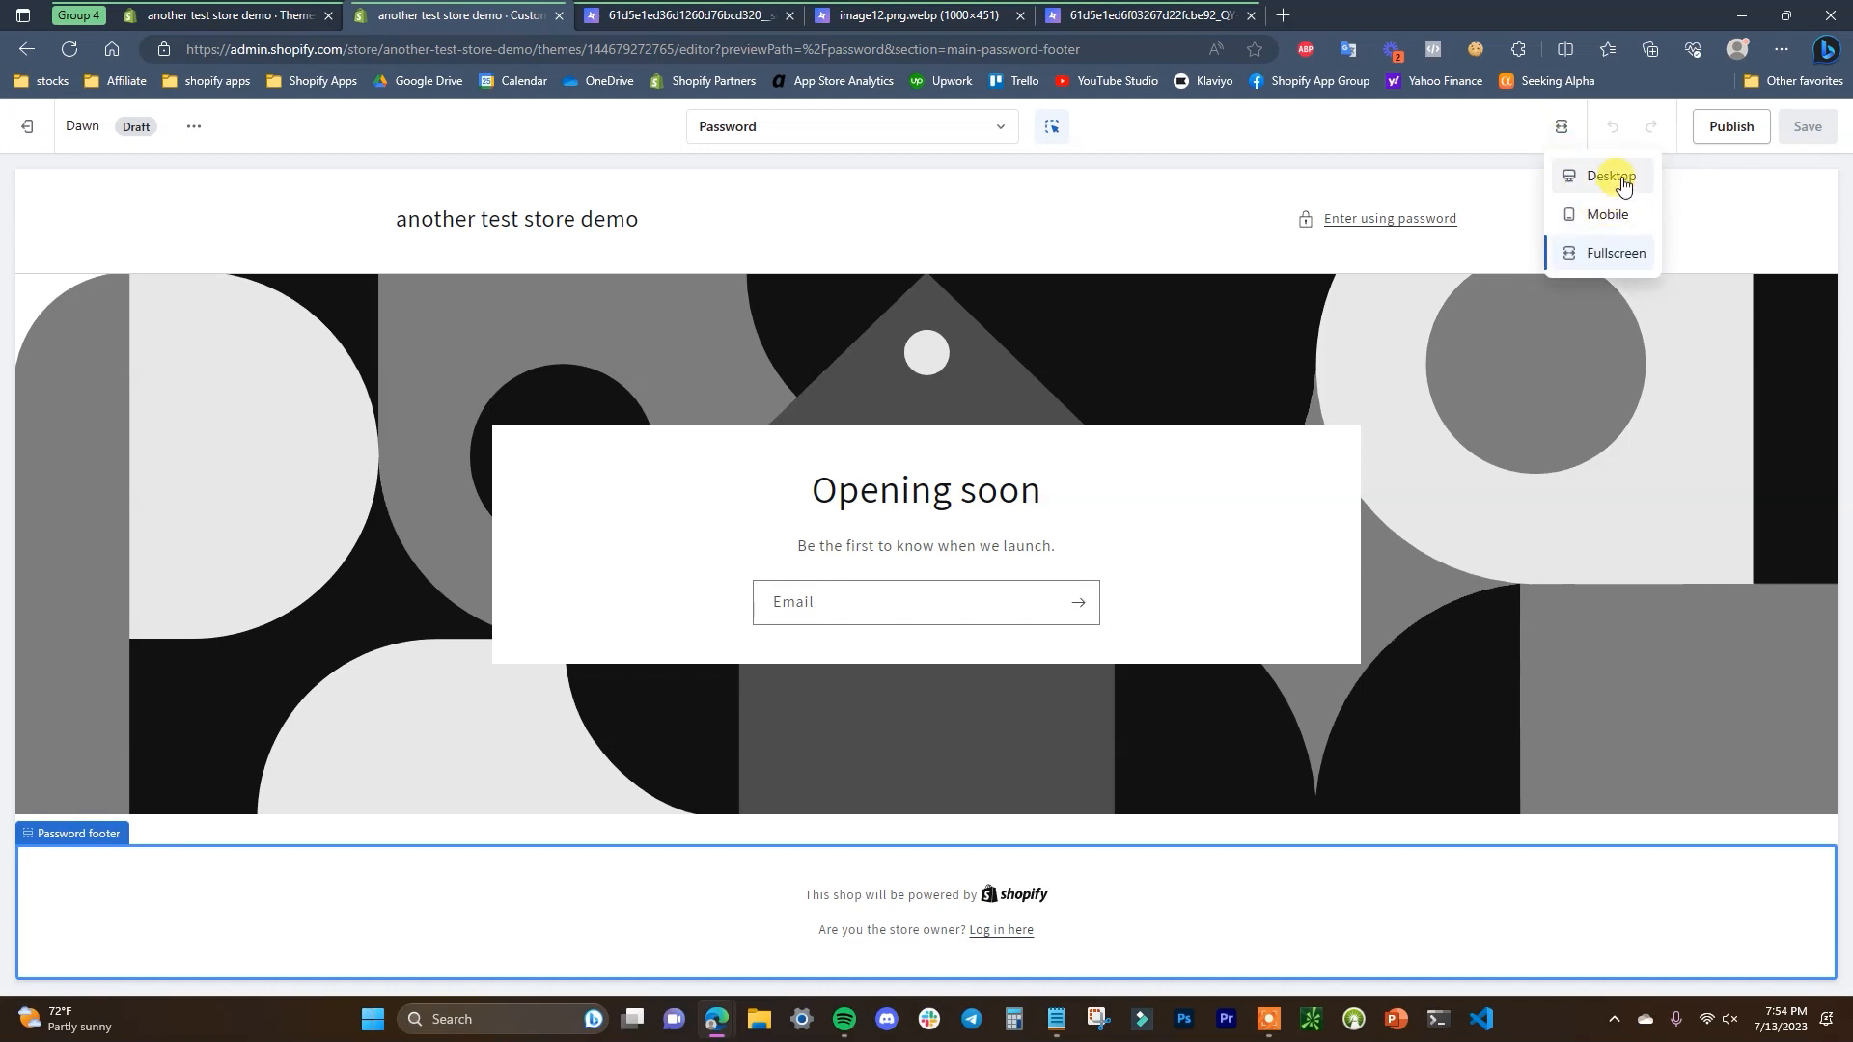
{"action": "left_click", "coordinate": [1615, 173]}
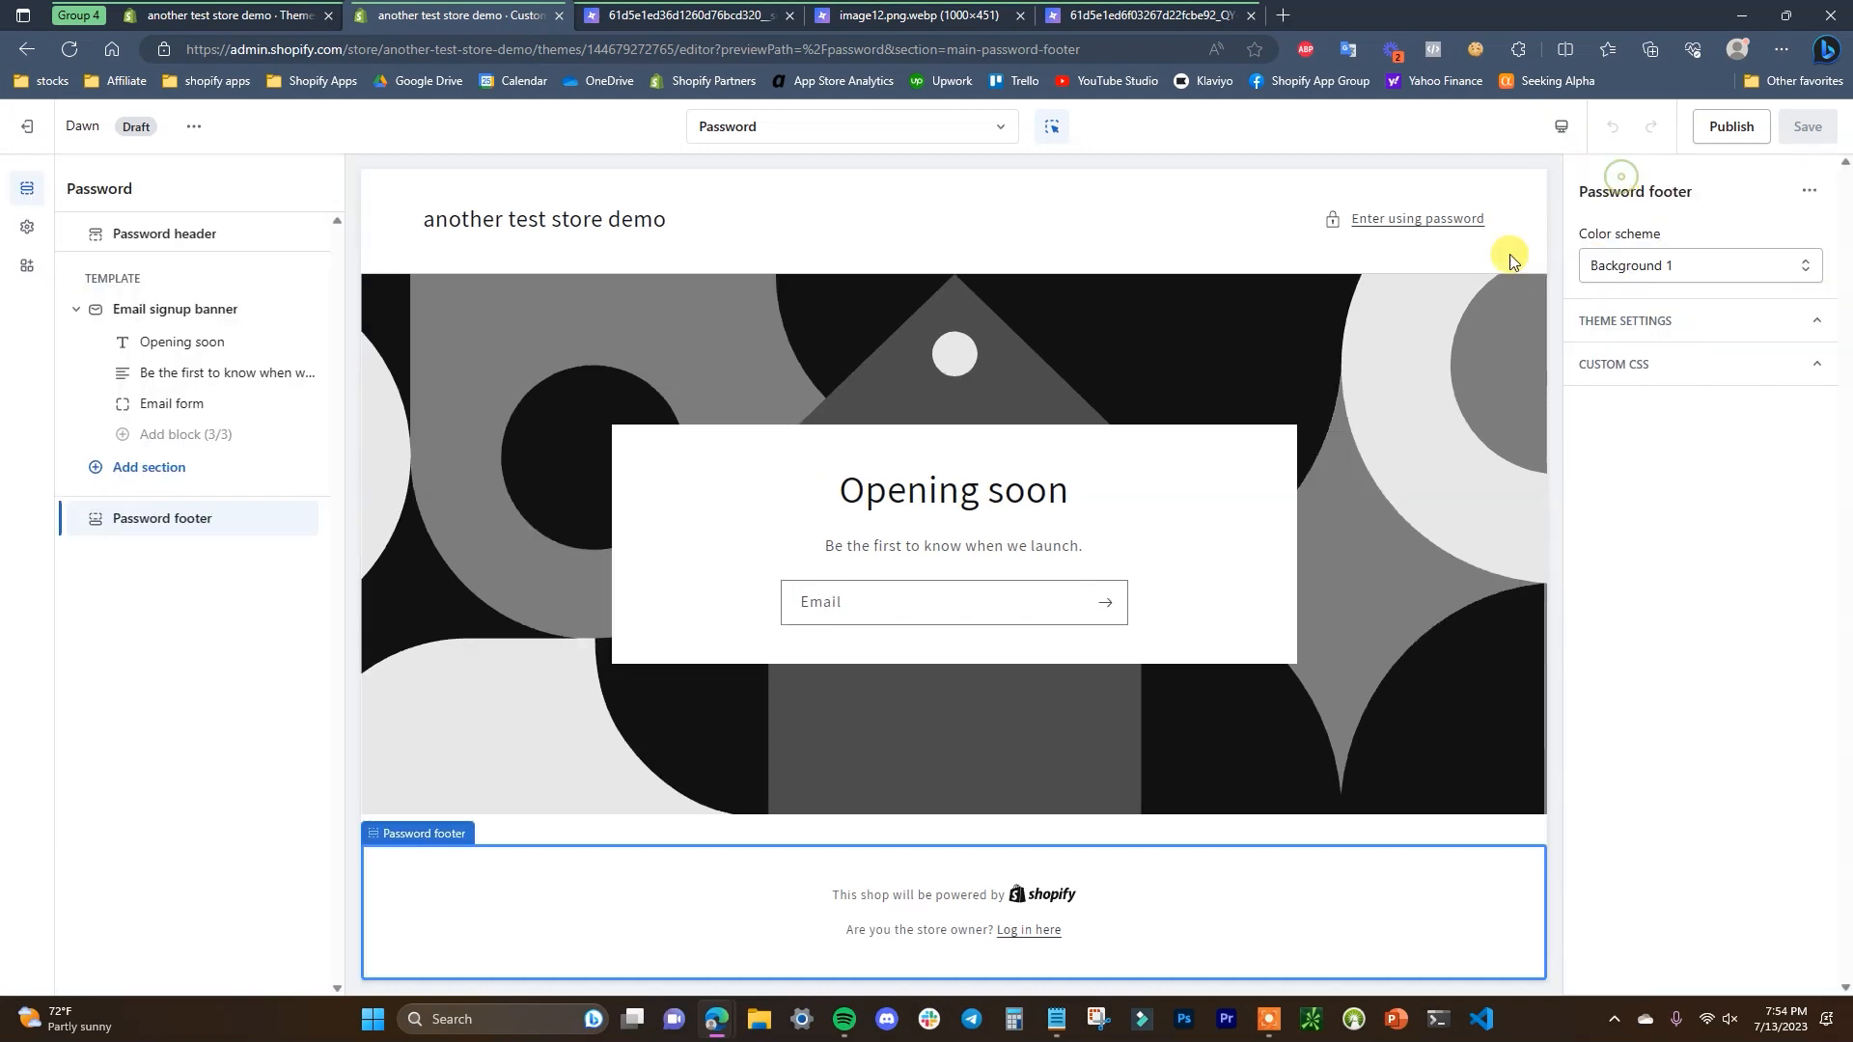
Look up where the Password template is listed among the theme's other page templates, and select the password header in the preview
{"action": "left_click", "coordinate": [959, 128]}
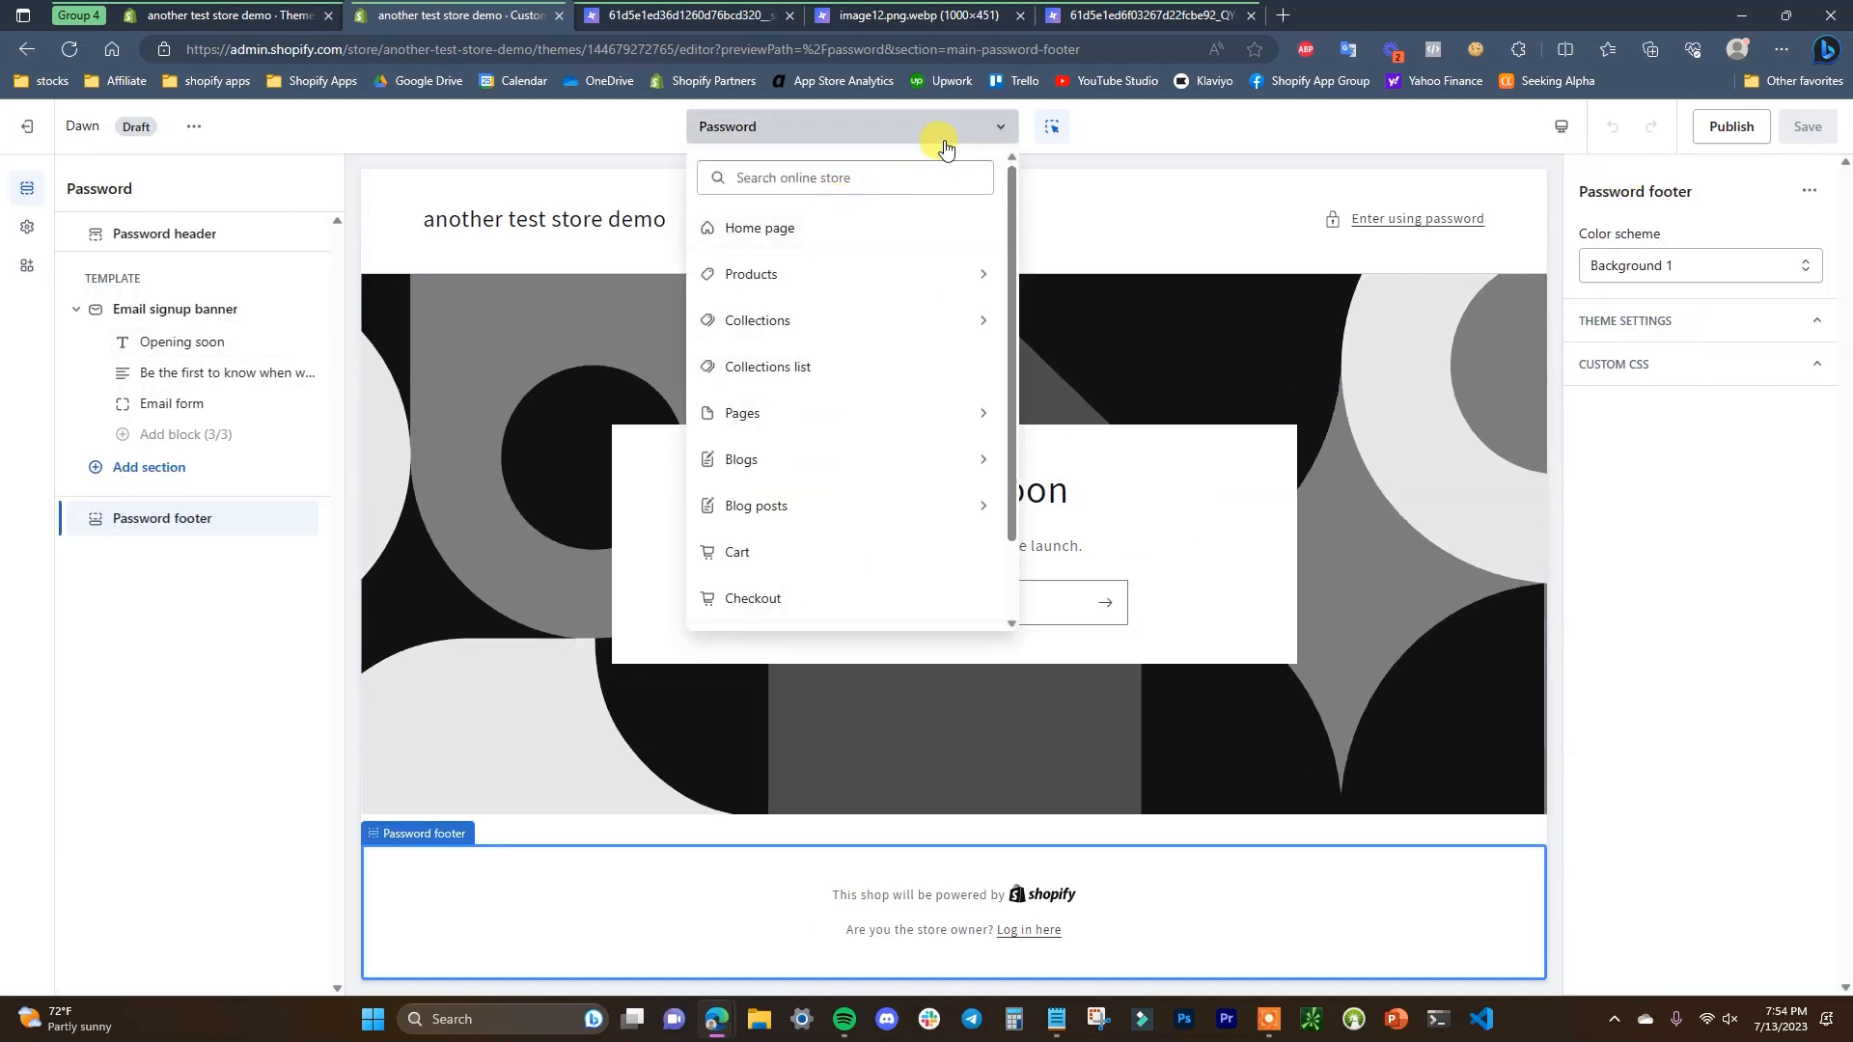
{"action": "scroll", "coordinate": [821, 268], "scroll_direction": "down", "scroll_amount": 2}
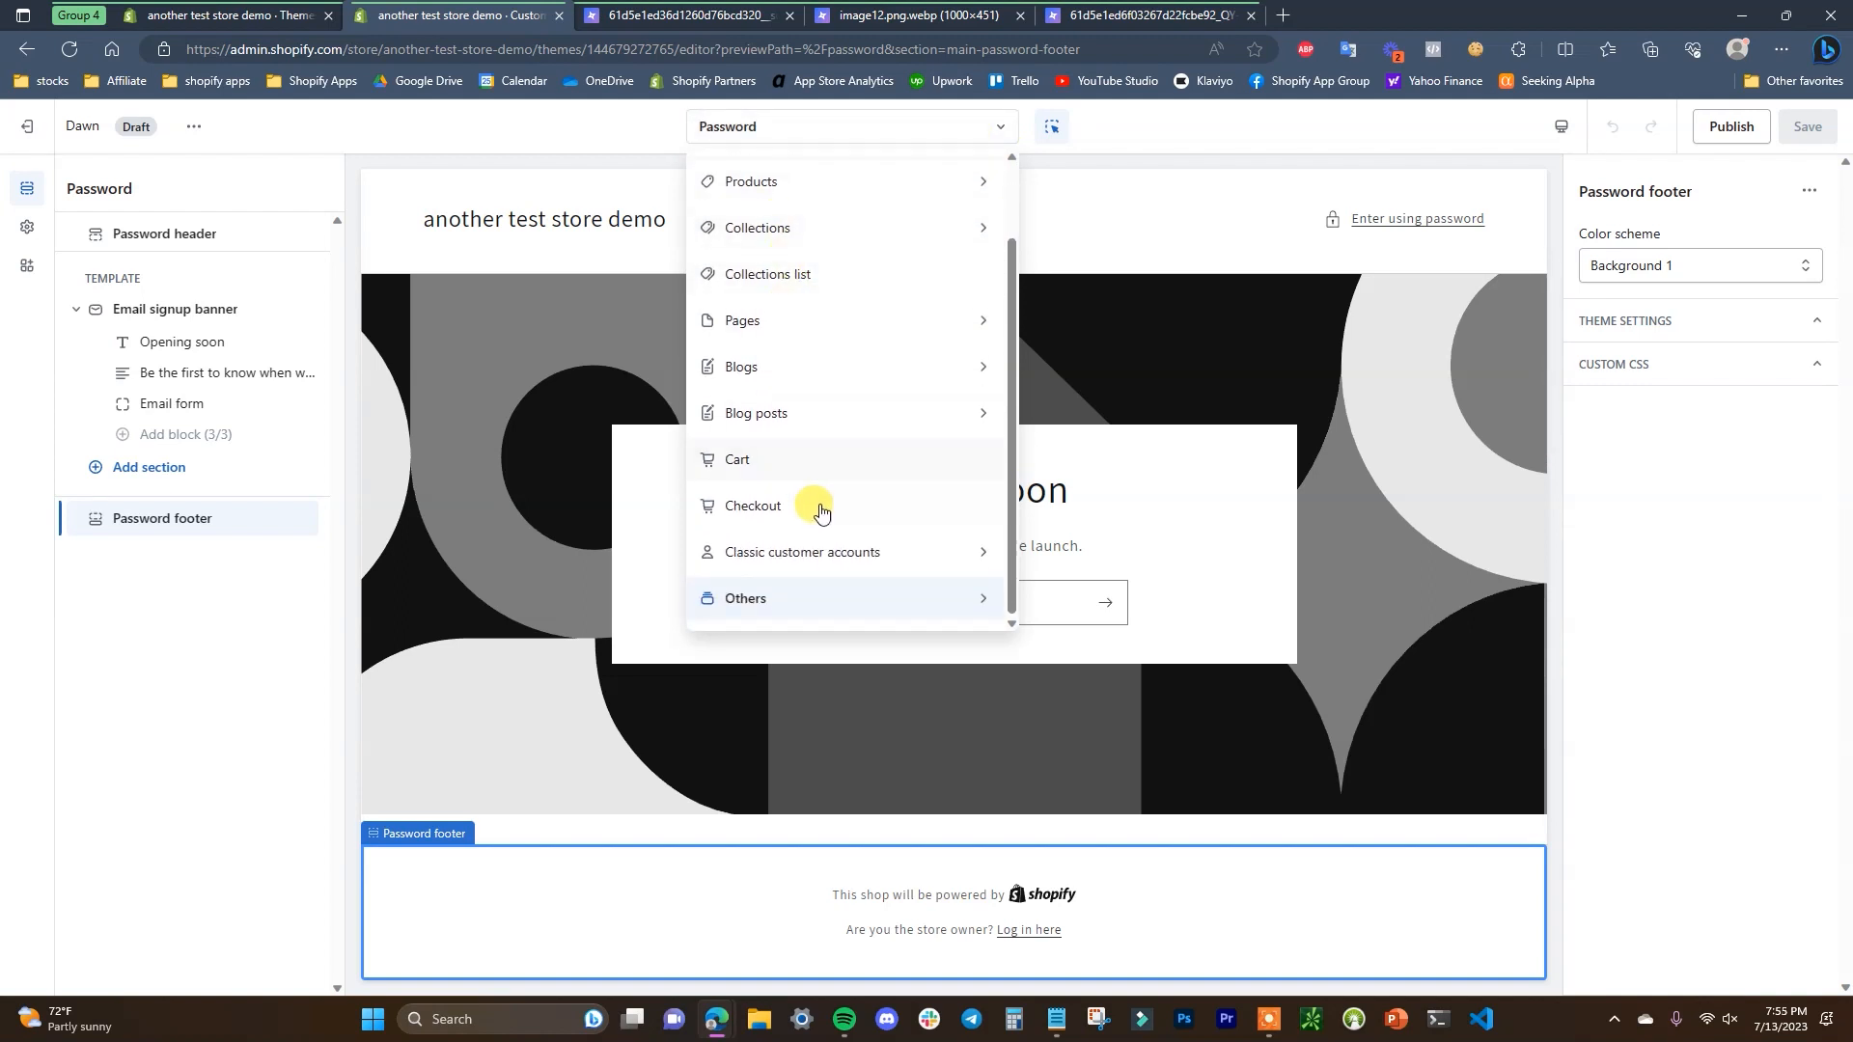
{"action": "left_click", "coordinate": [886, 600]}
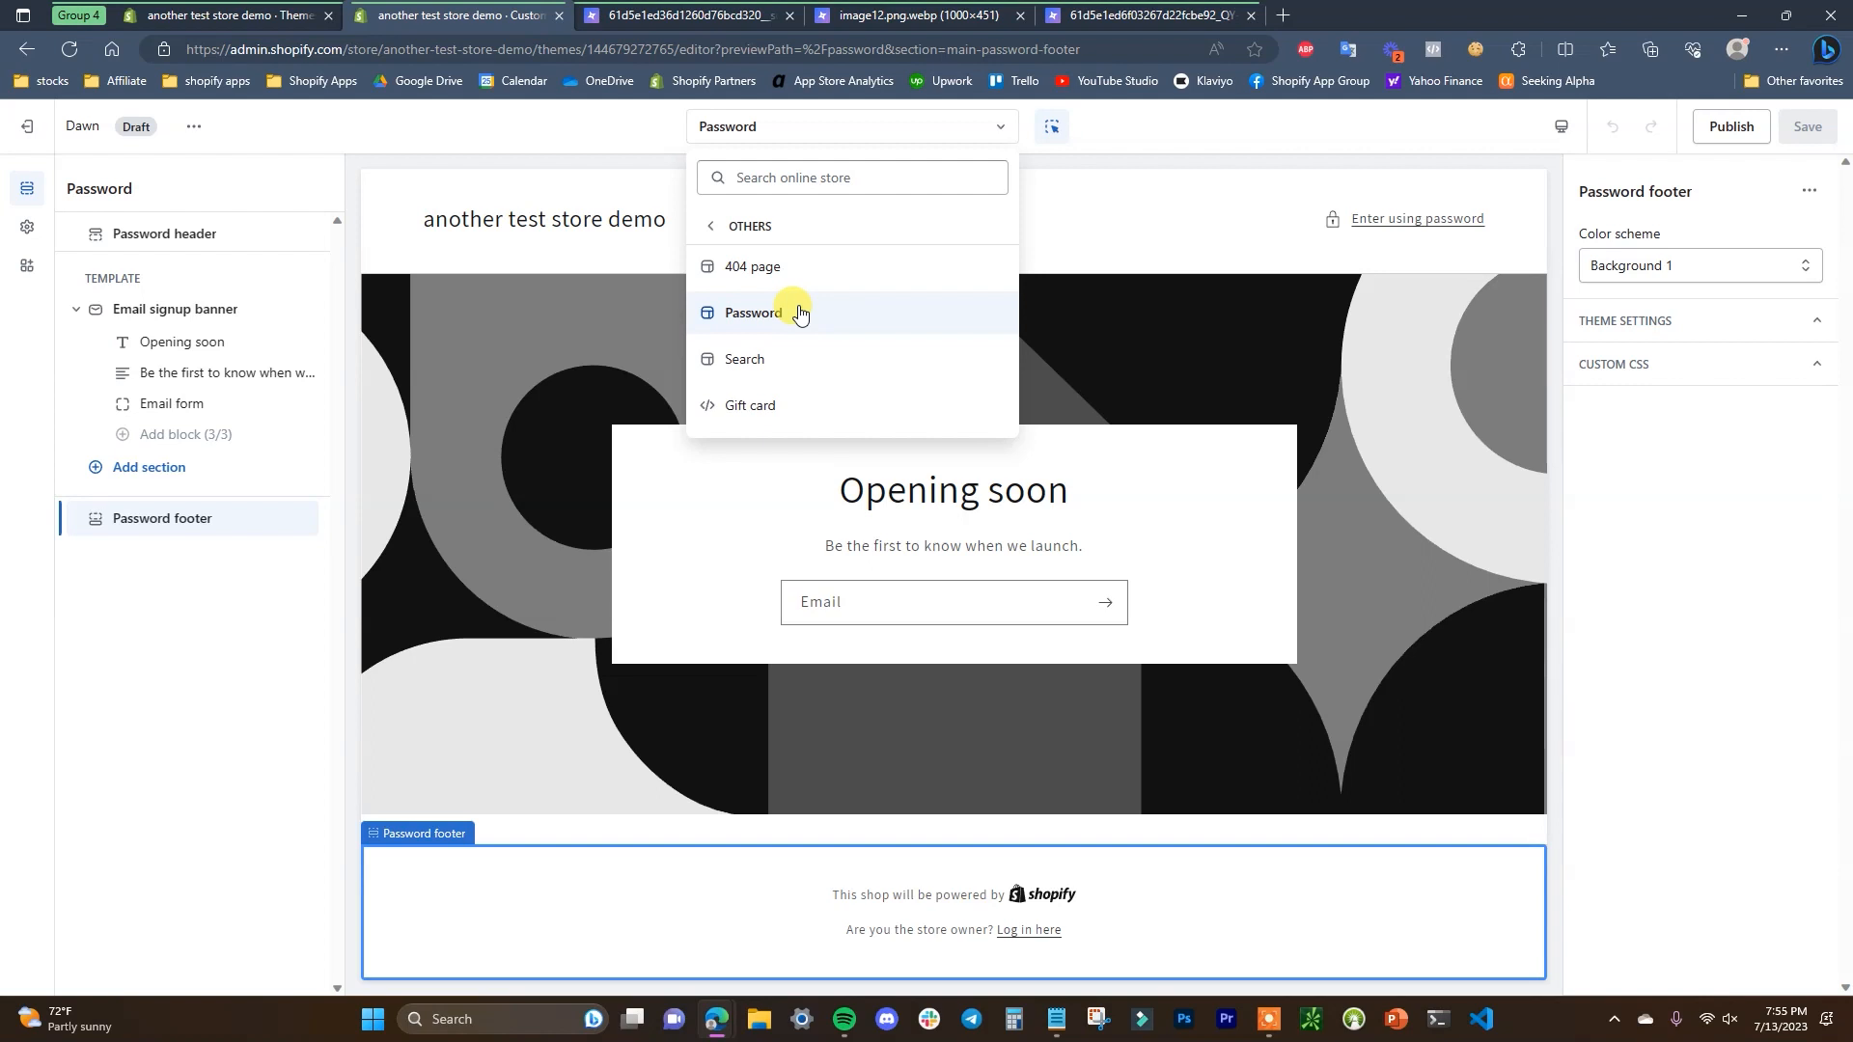
{"action": "left_click", "coordinate": [1133, 248]}
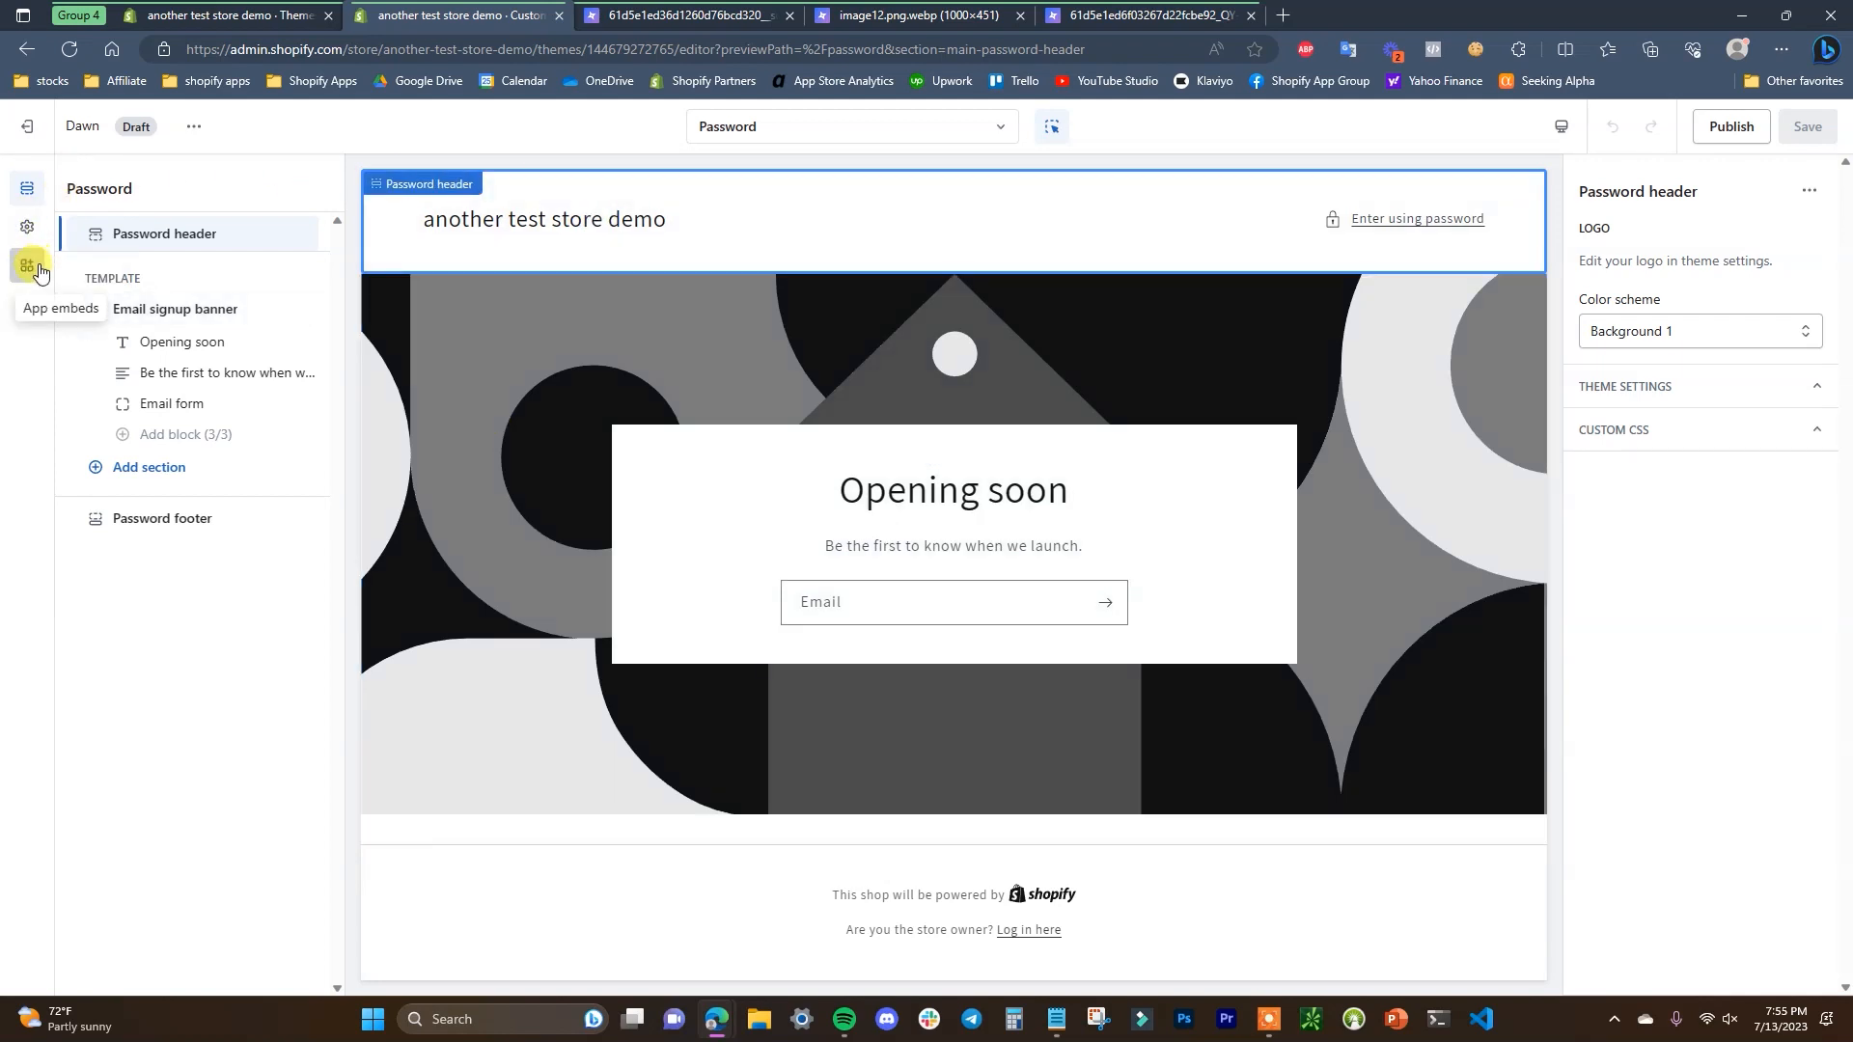
In the theme settings, set the store library's blue SKIN image "logo" (PNG) as the logo with a desktop width of 250 px
{"action": "left_click", "coordinate": [27, 228]}
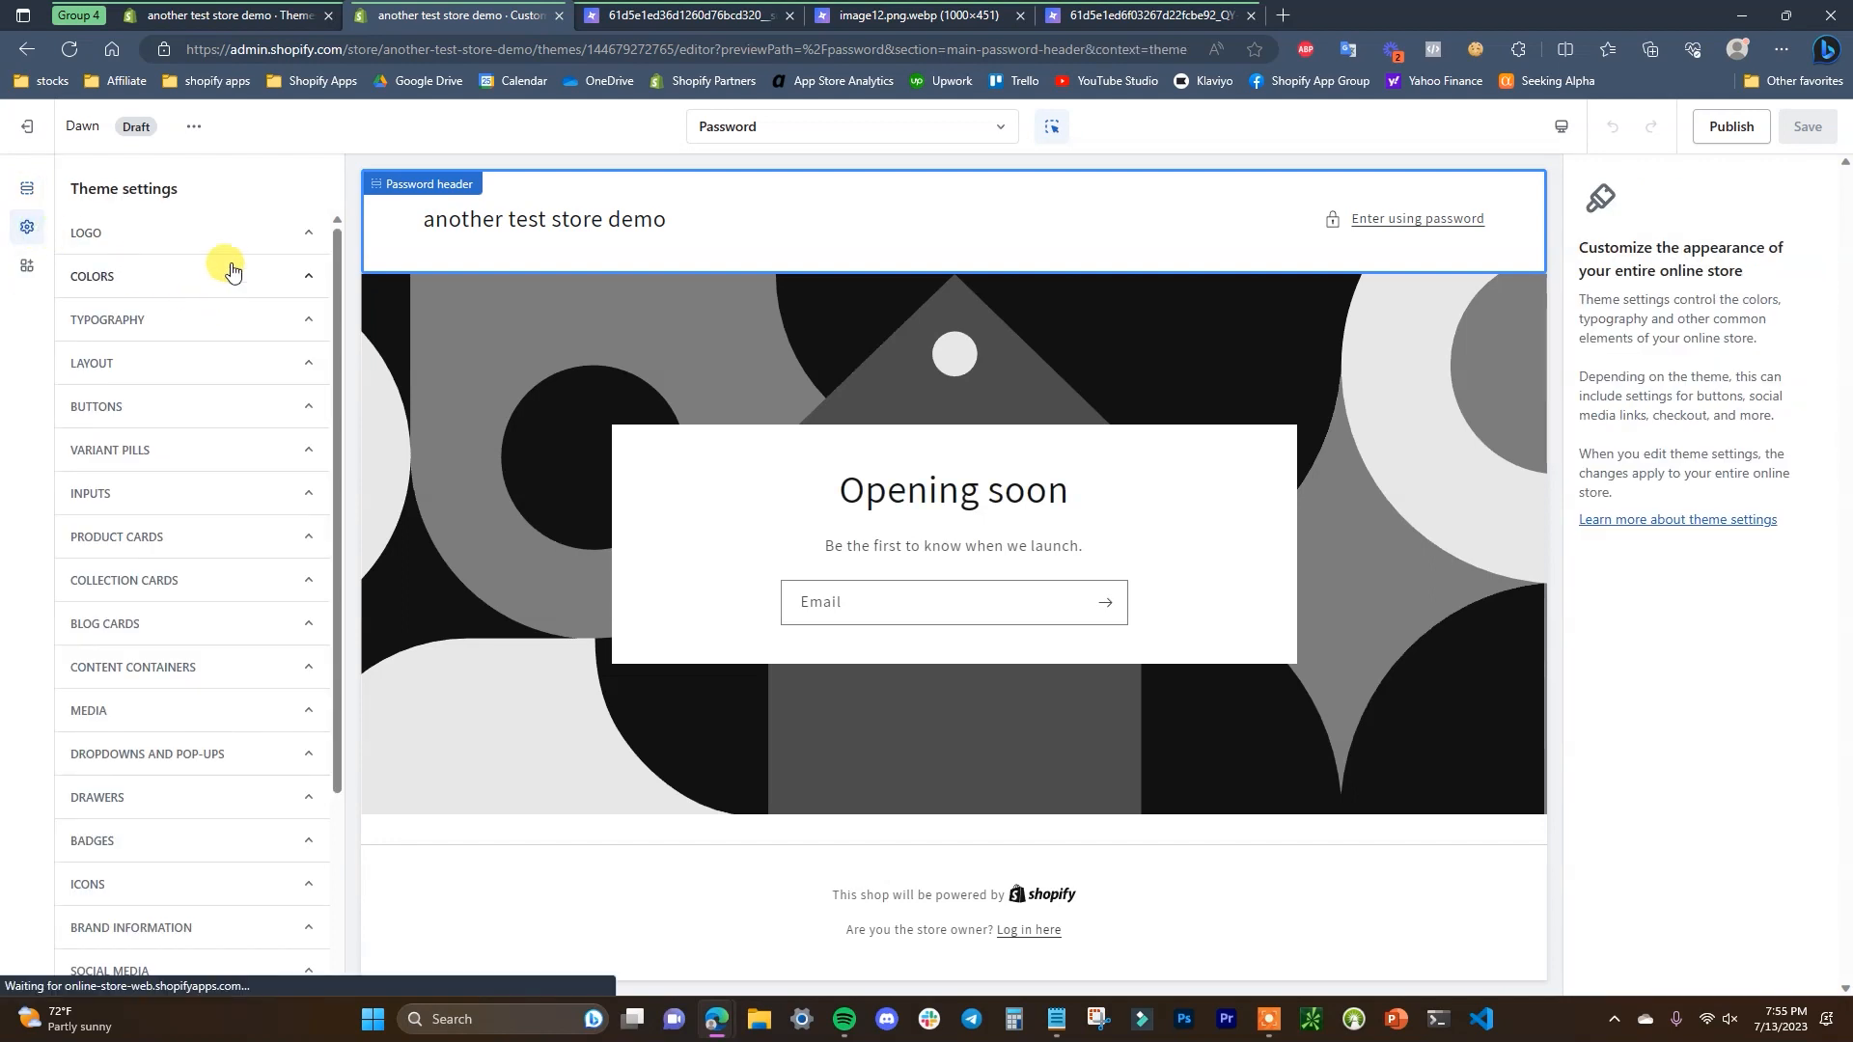
{"action": "left_click", "coordinate": [213, 249]}
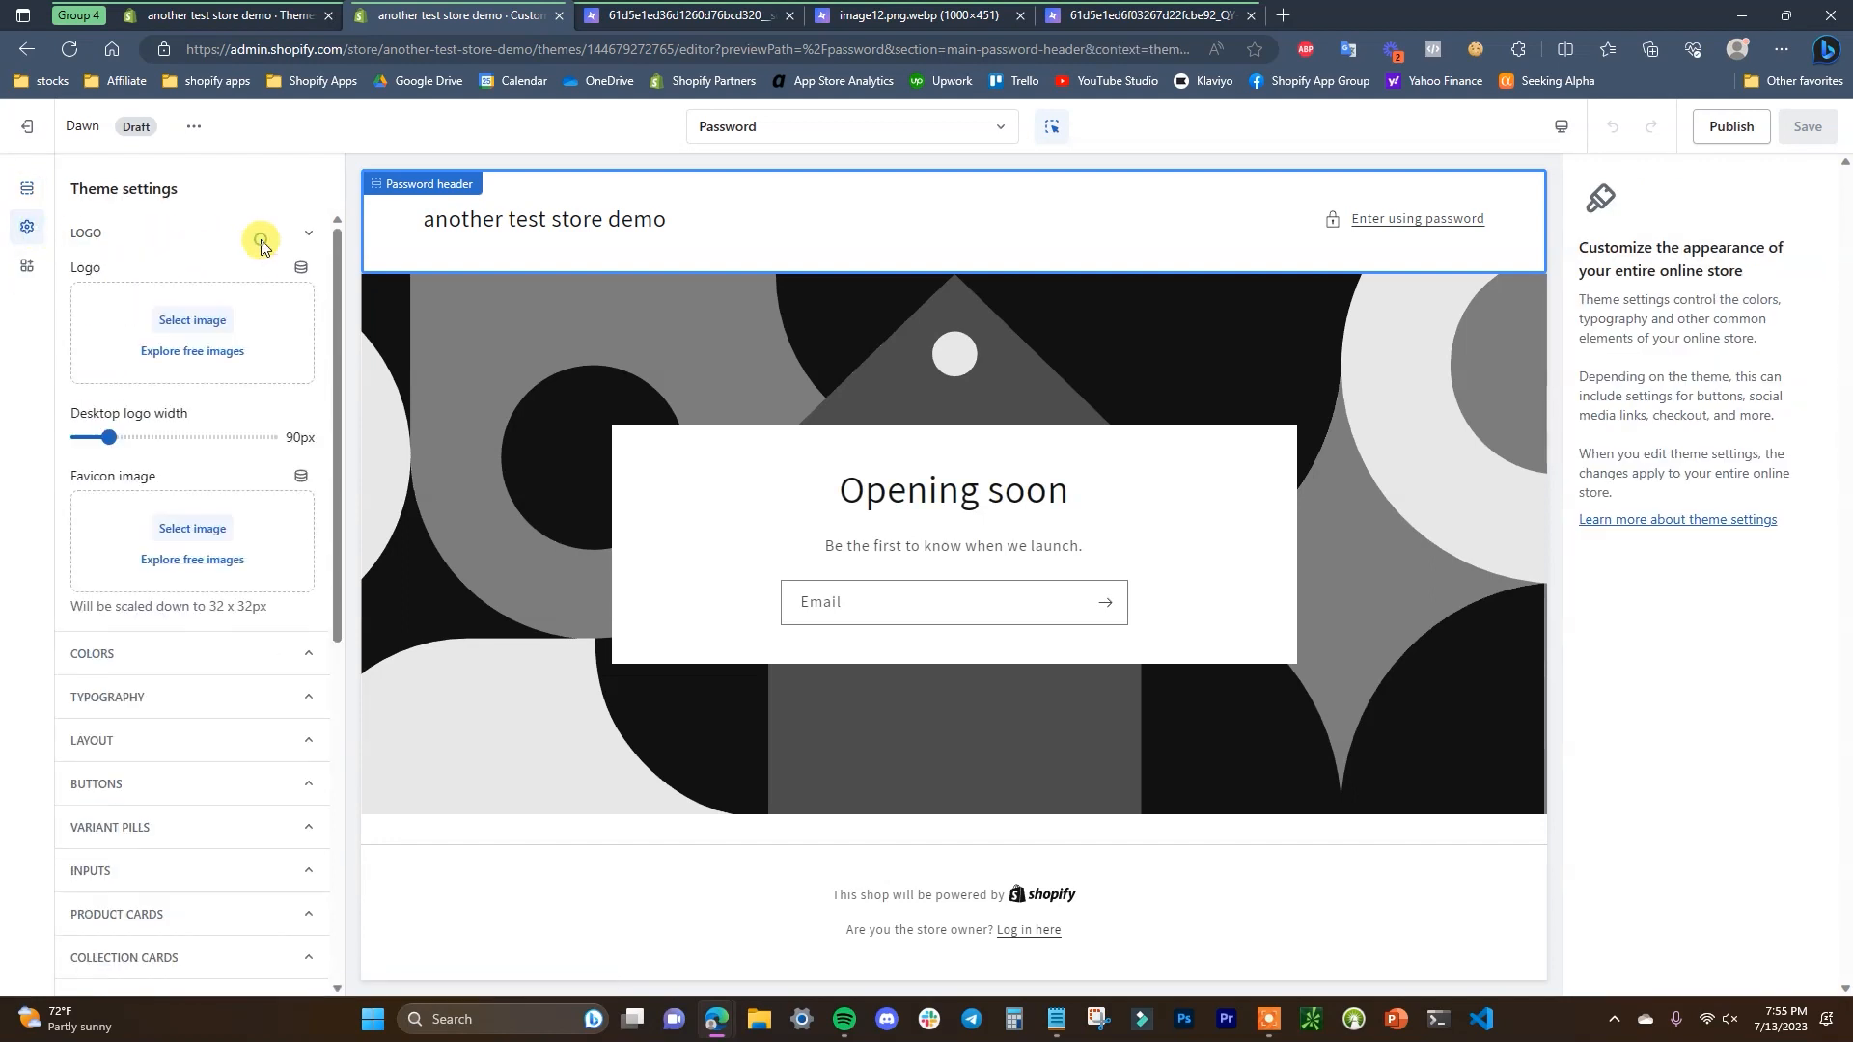
{"action": "left_click", "coordinate": [208, 327]}
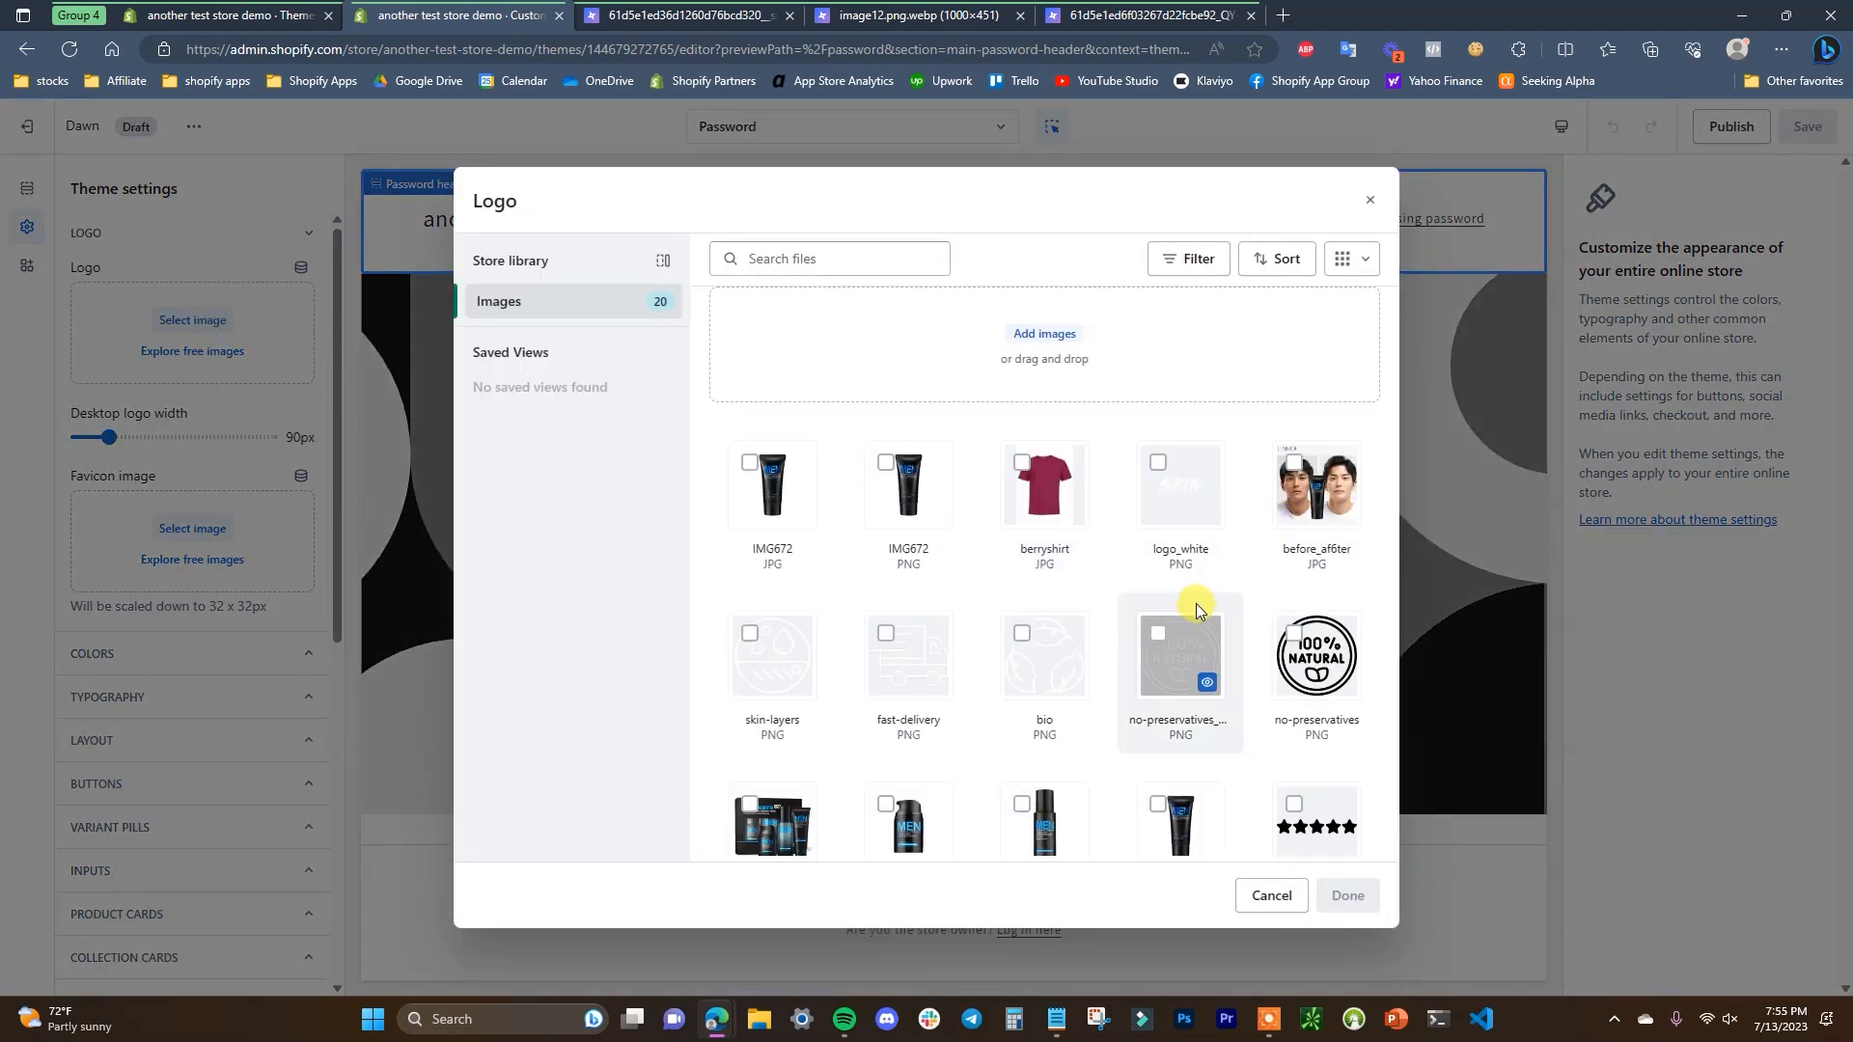
{"action": "scroll", "coordinate": [1021, 673], "scroll_direction": "down", "scroll_amount": 3}
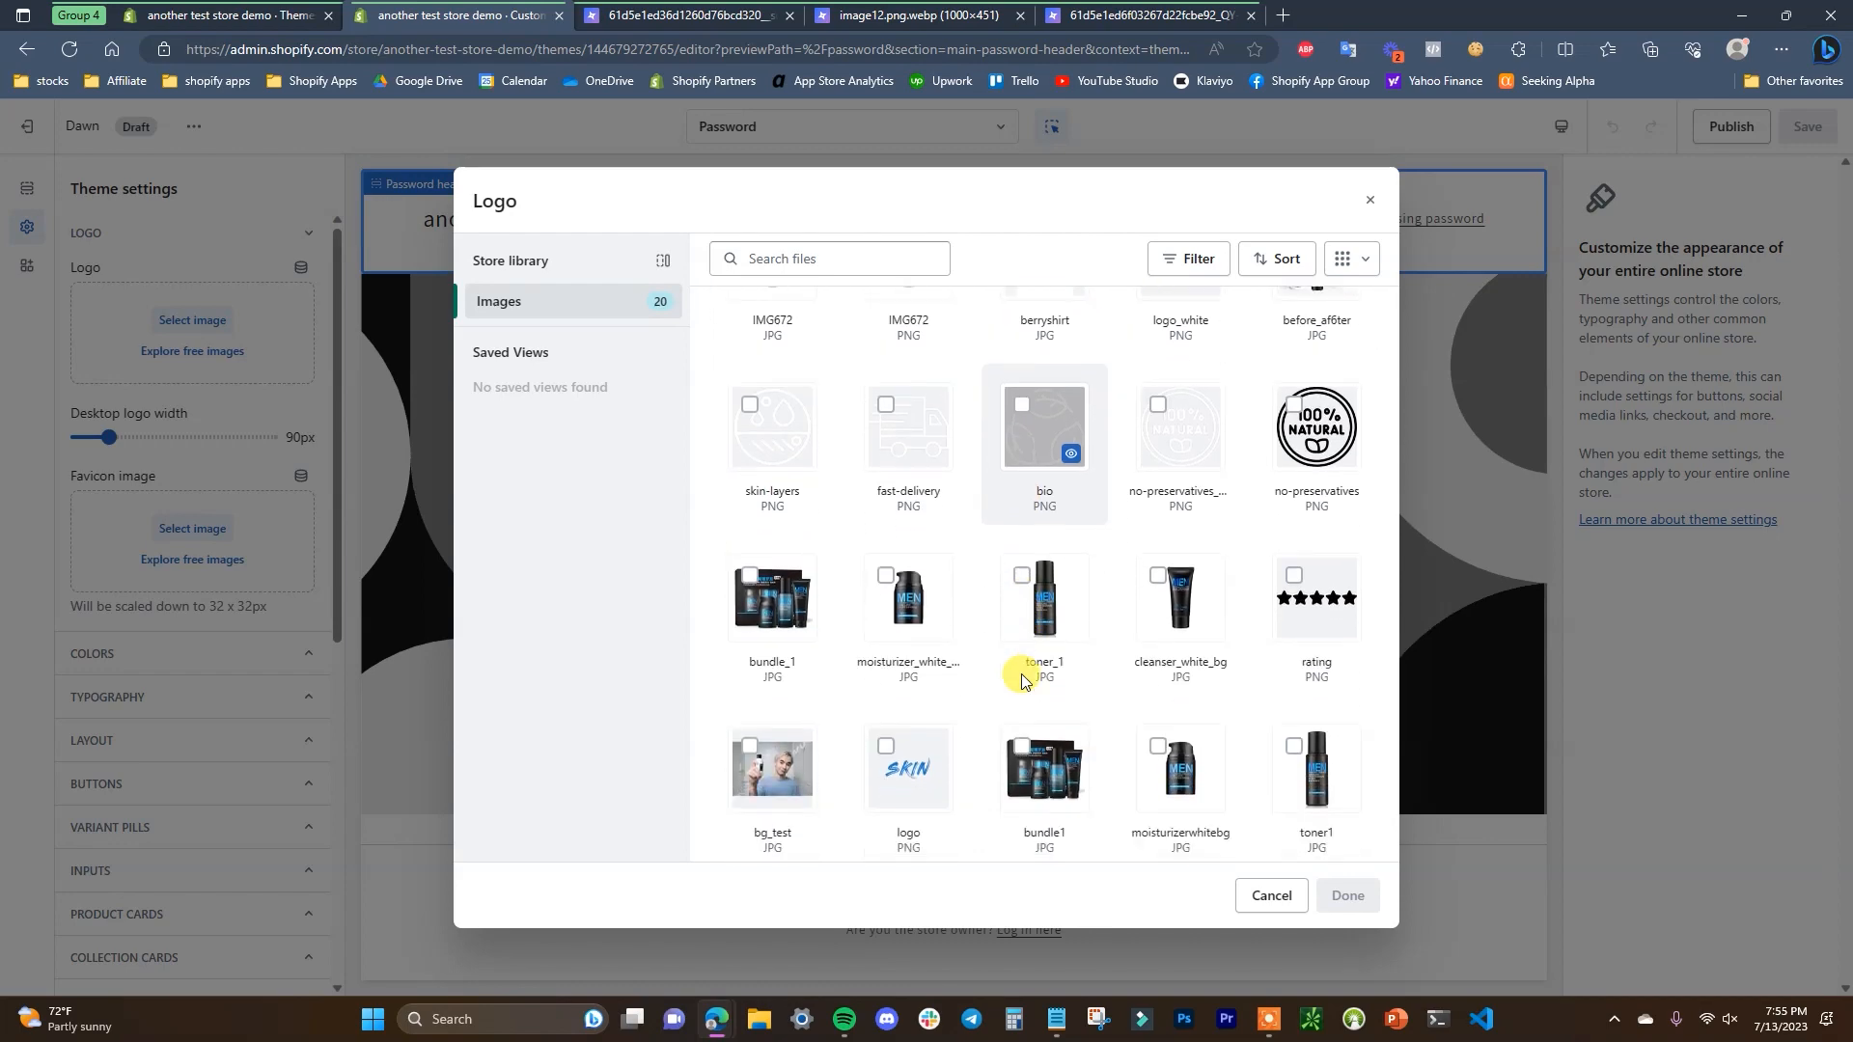
{"action": "left_click", "coordinate": [886, 716]}
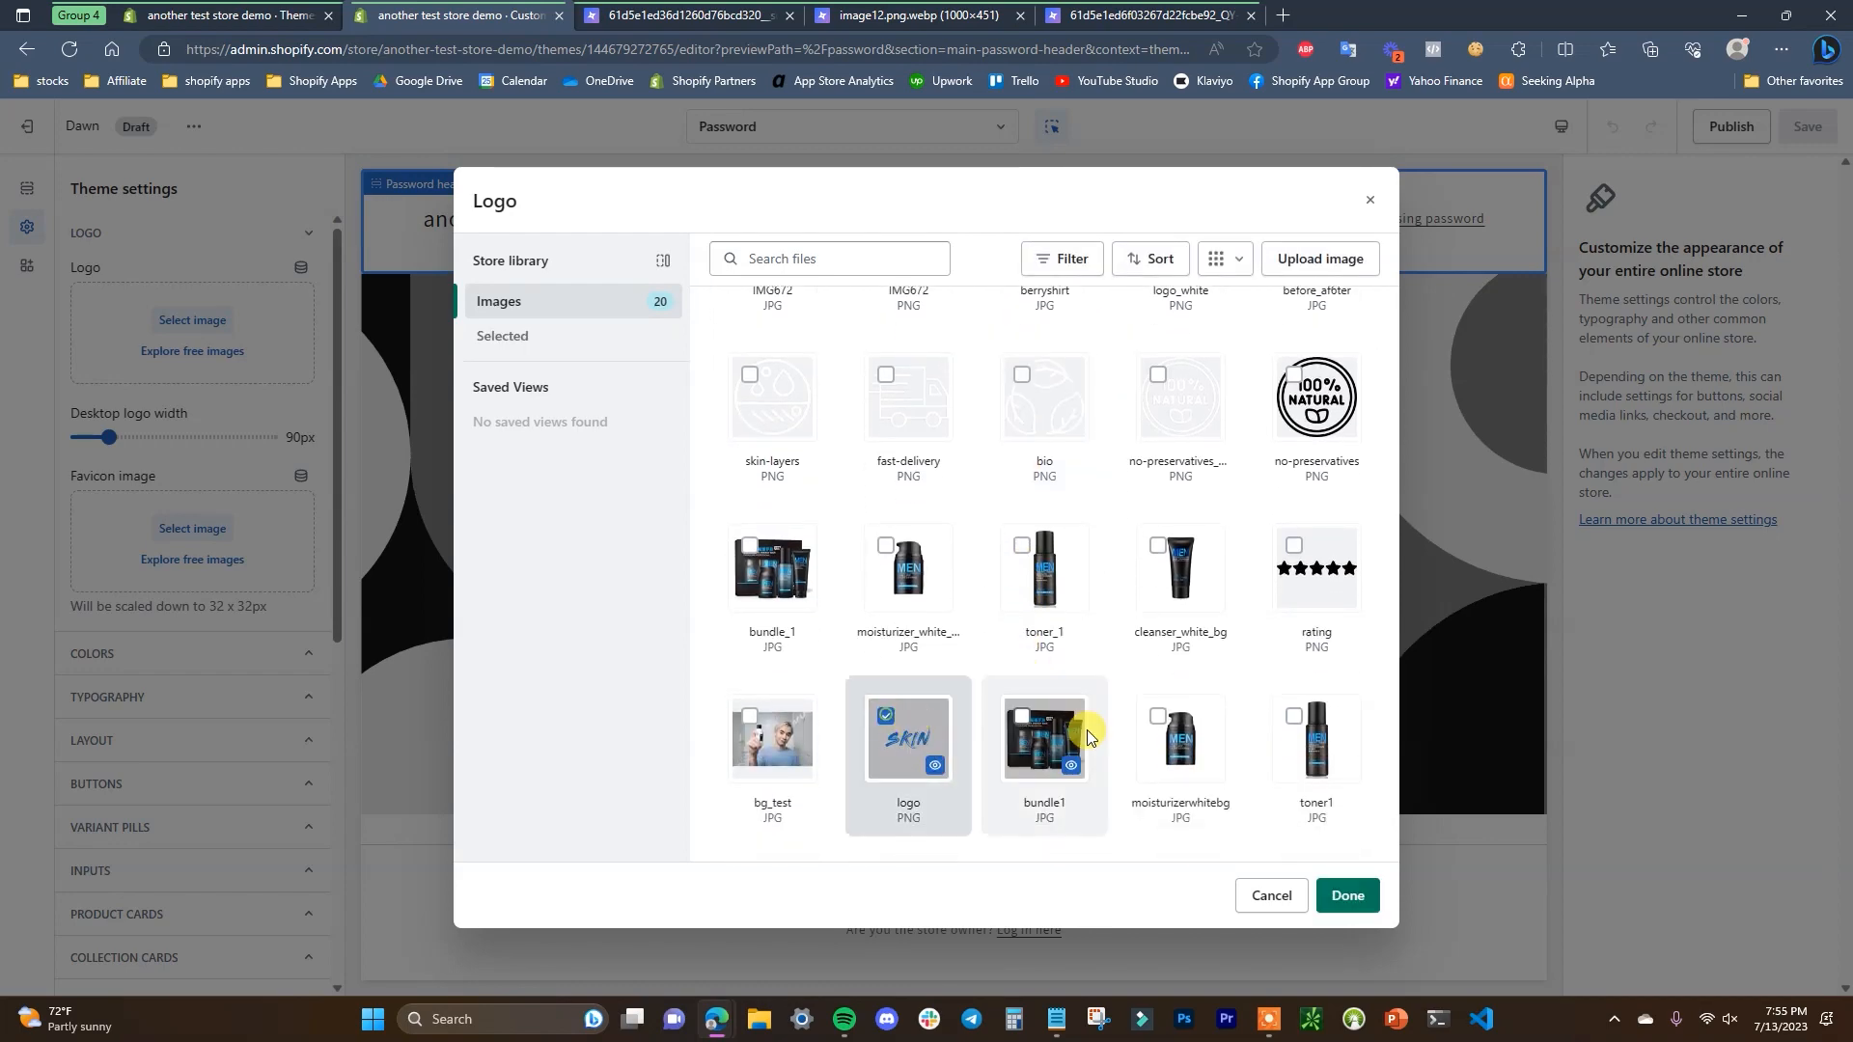
{"action": "left_click", "coordinate": [1348, 894]}
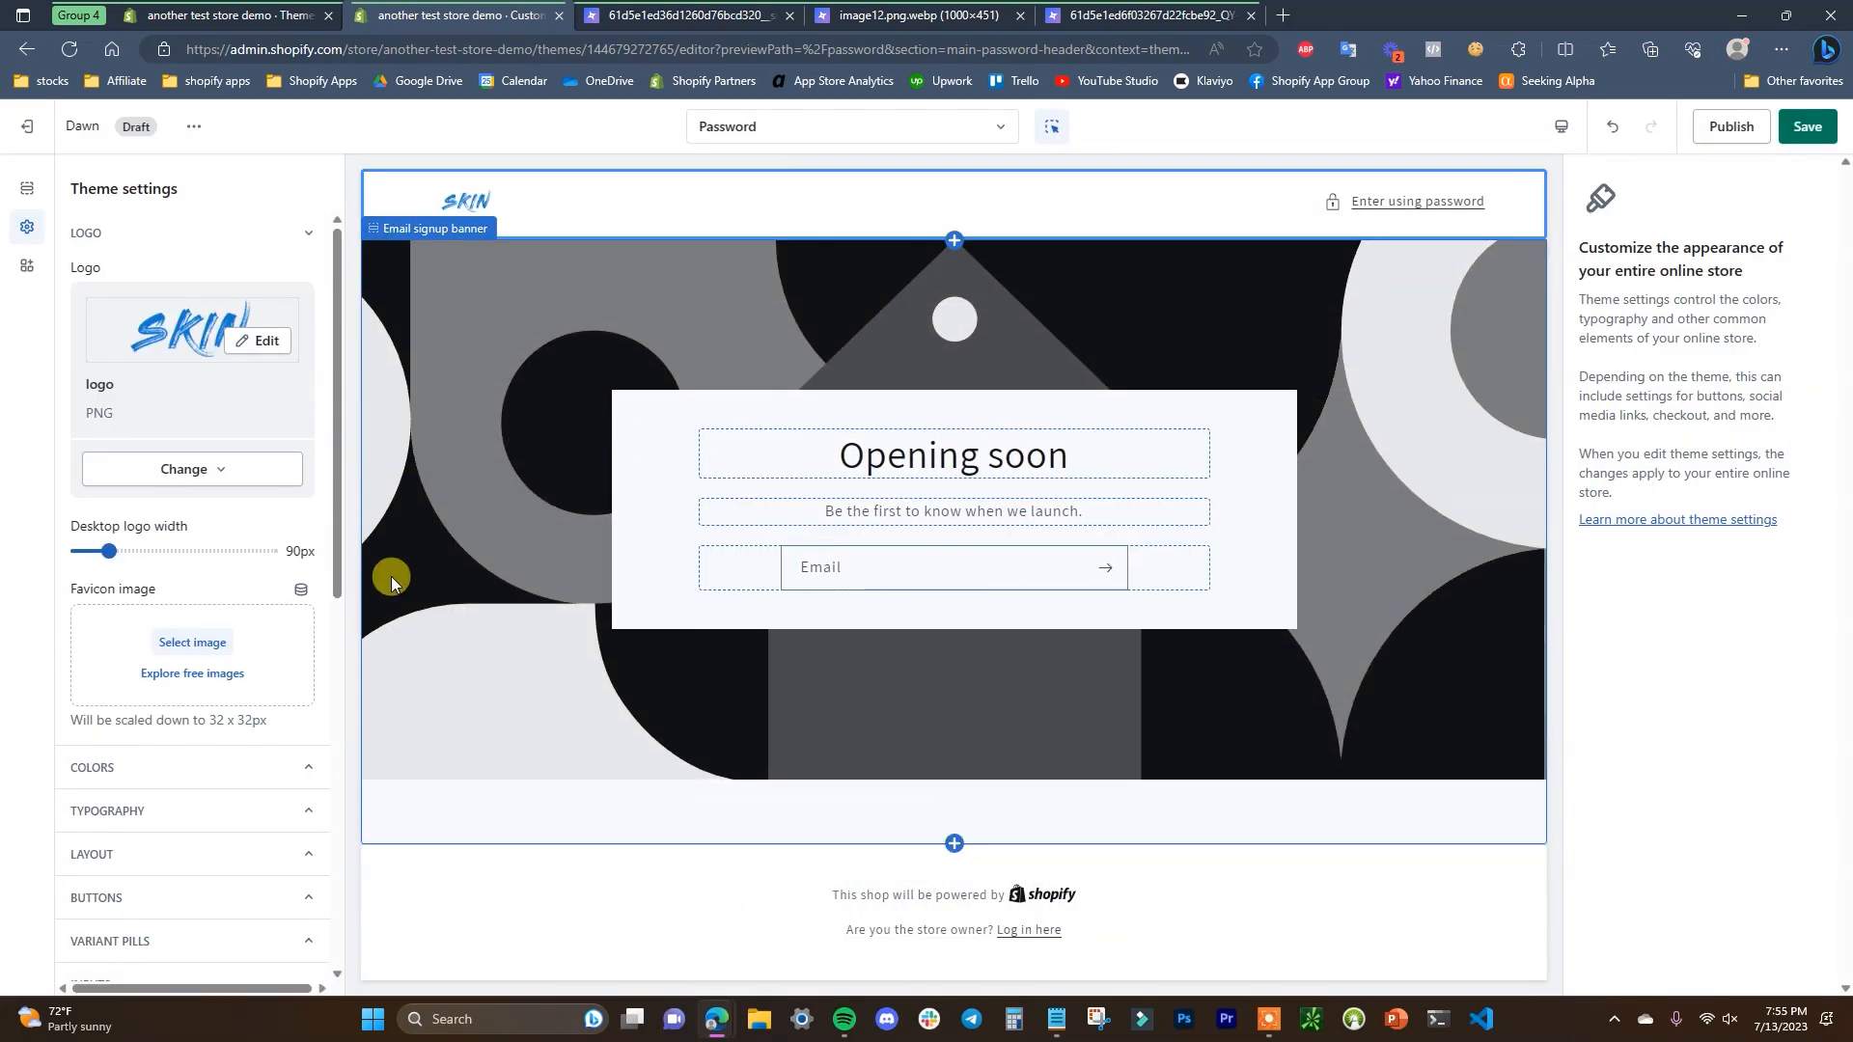
{"action": "left_click_drag", "start_coordinate": [111, 552], "coordinate": [228, 551]}
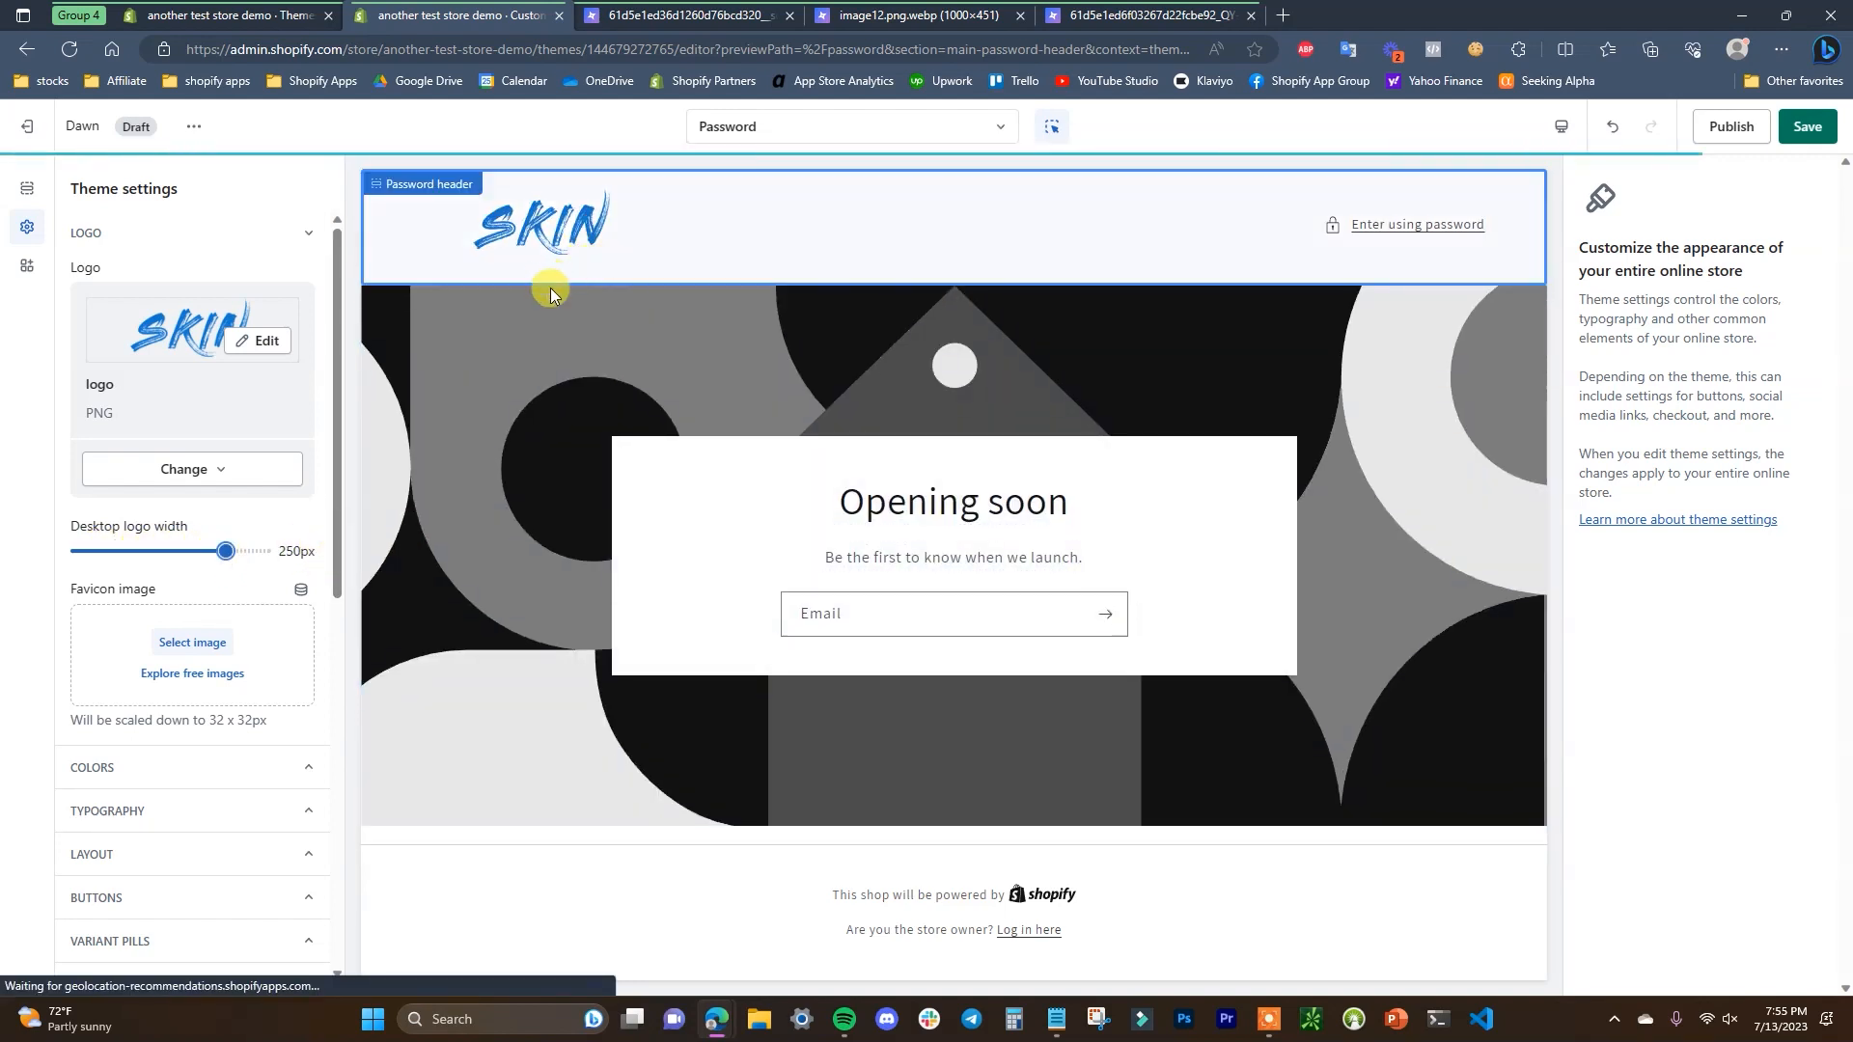
{"action": "left_click", "coordinate": [308, 233]}
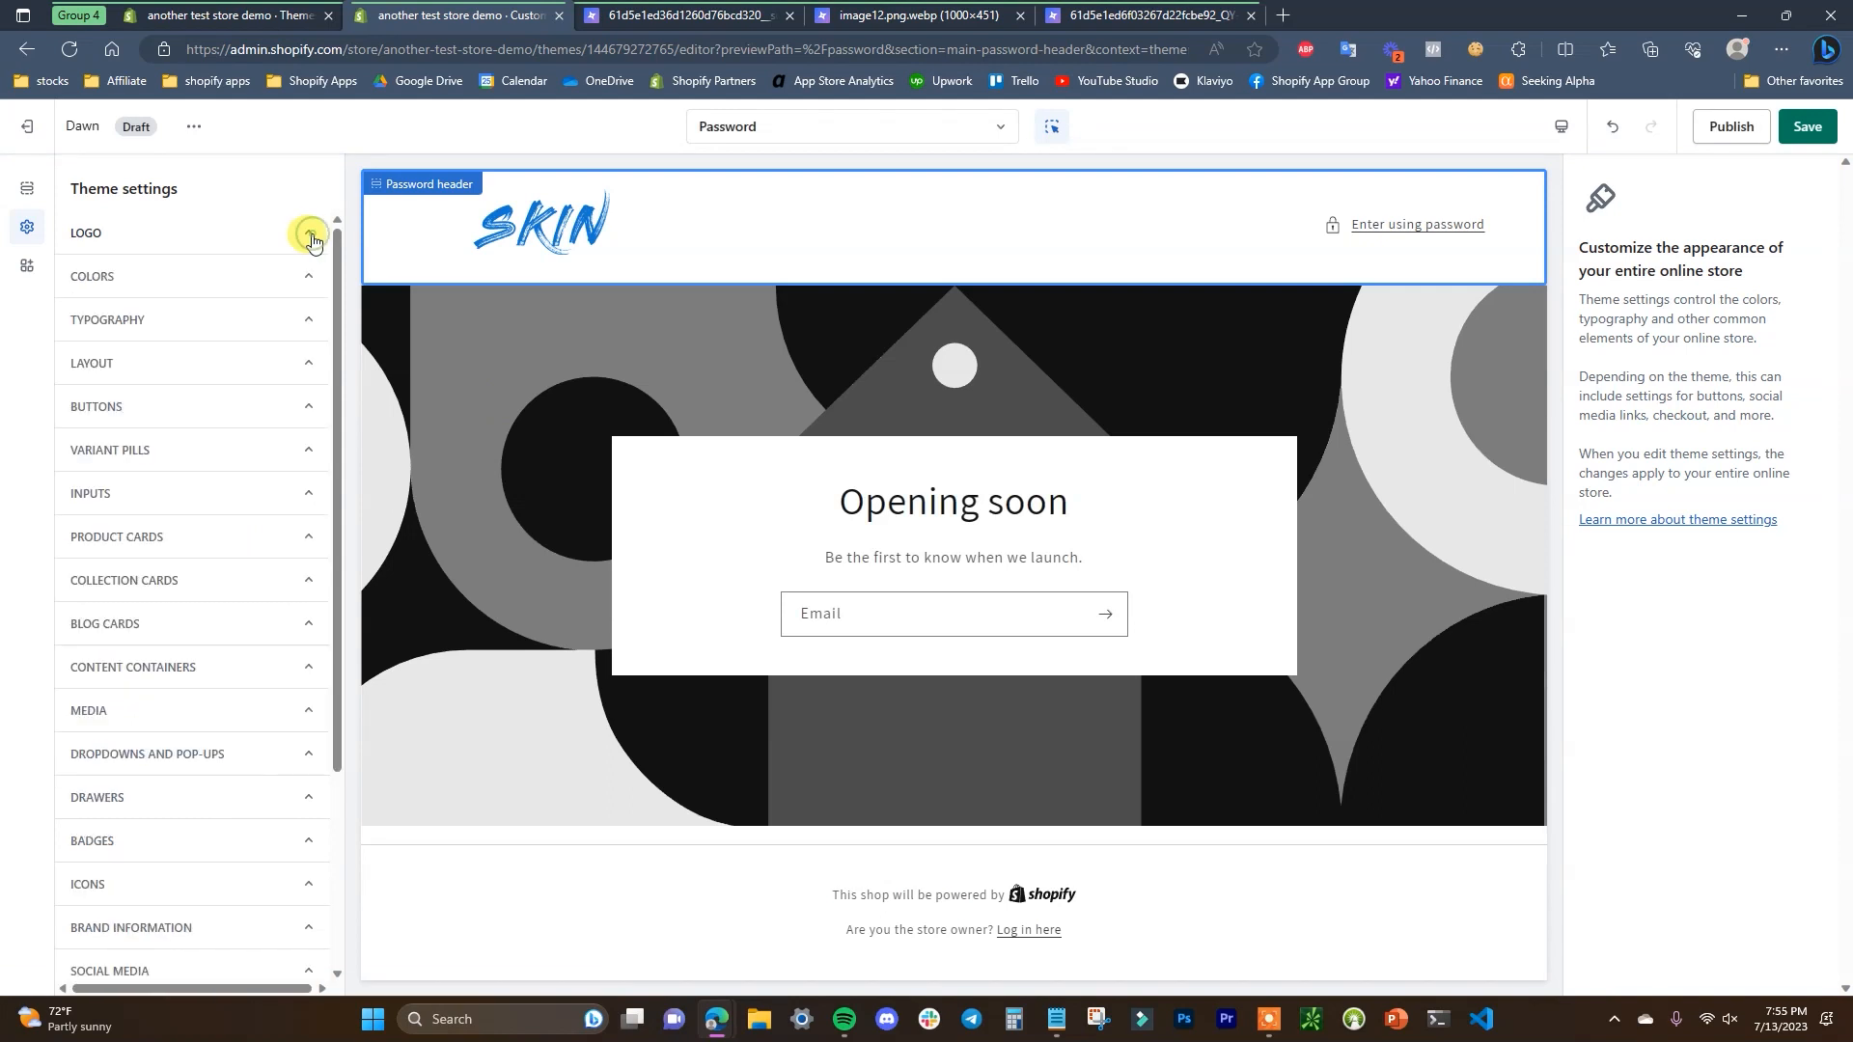
Open the theme's color settings and check the live storefront's colors for reference before returning to the Dawn editor
{"action": "left_click", "coordinate": [259, 277]}
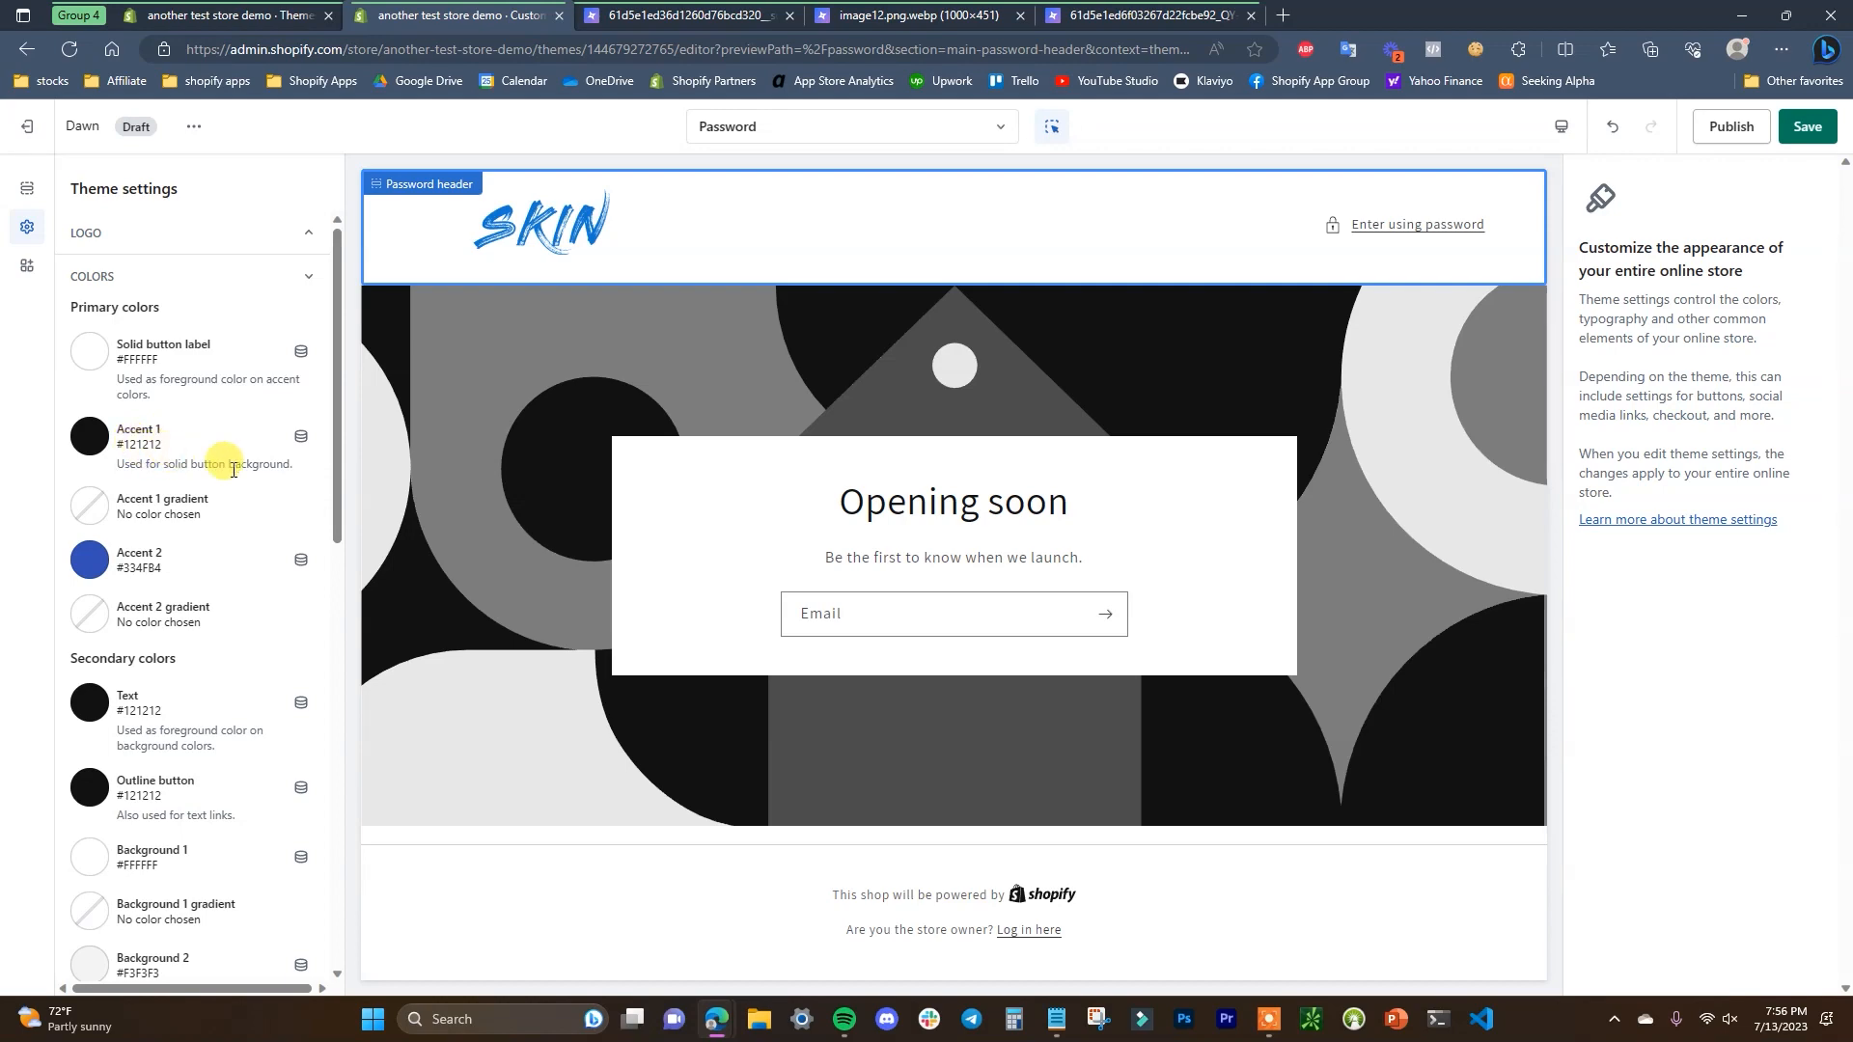
{"action": "left_click", "coordinate": [258, 27]}
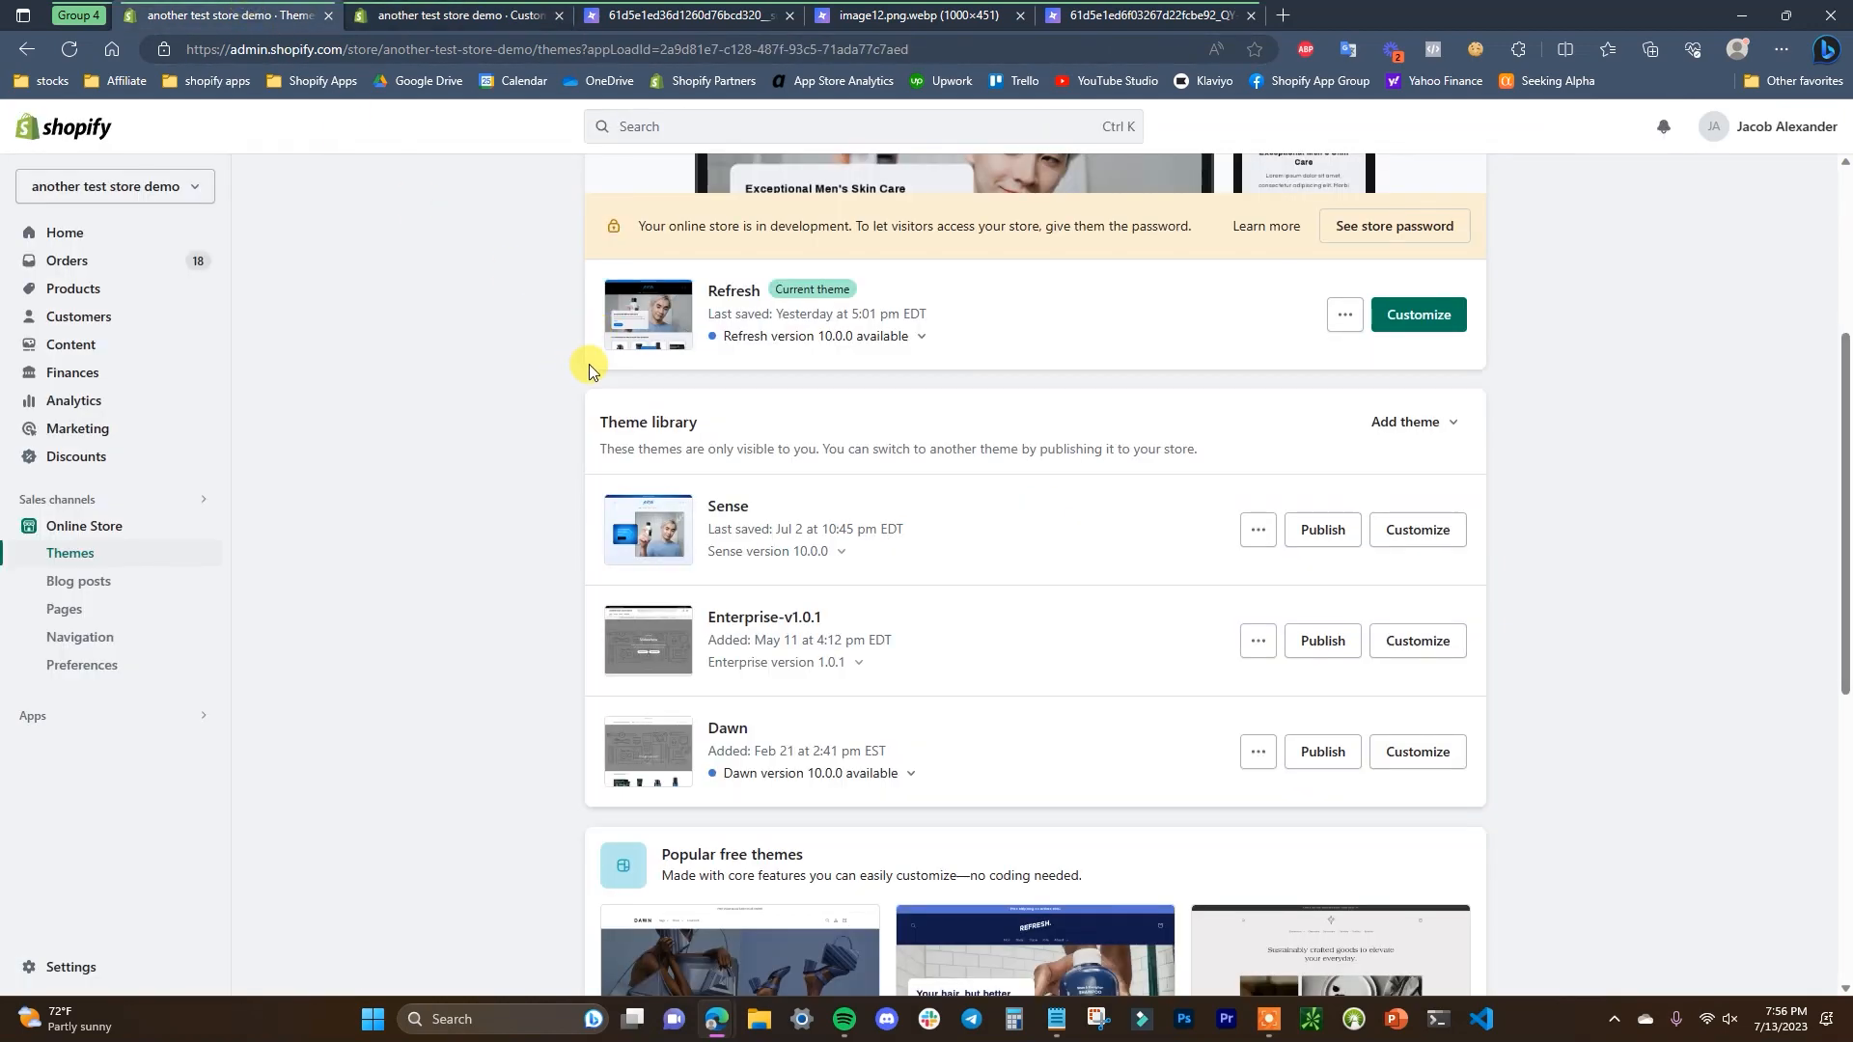
{"action": "left_click", "coordinate": [192, 526]}
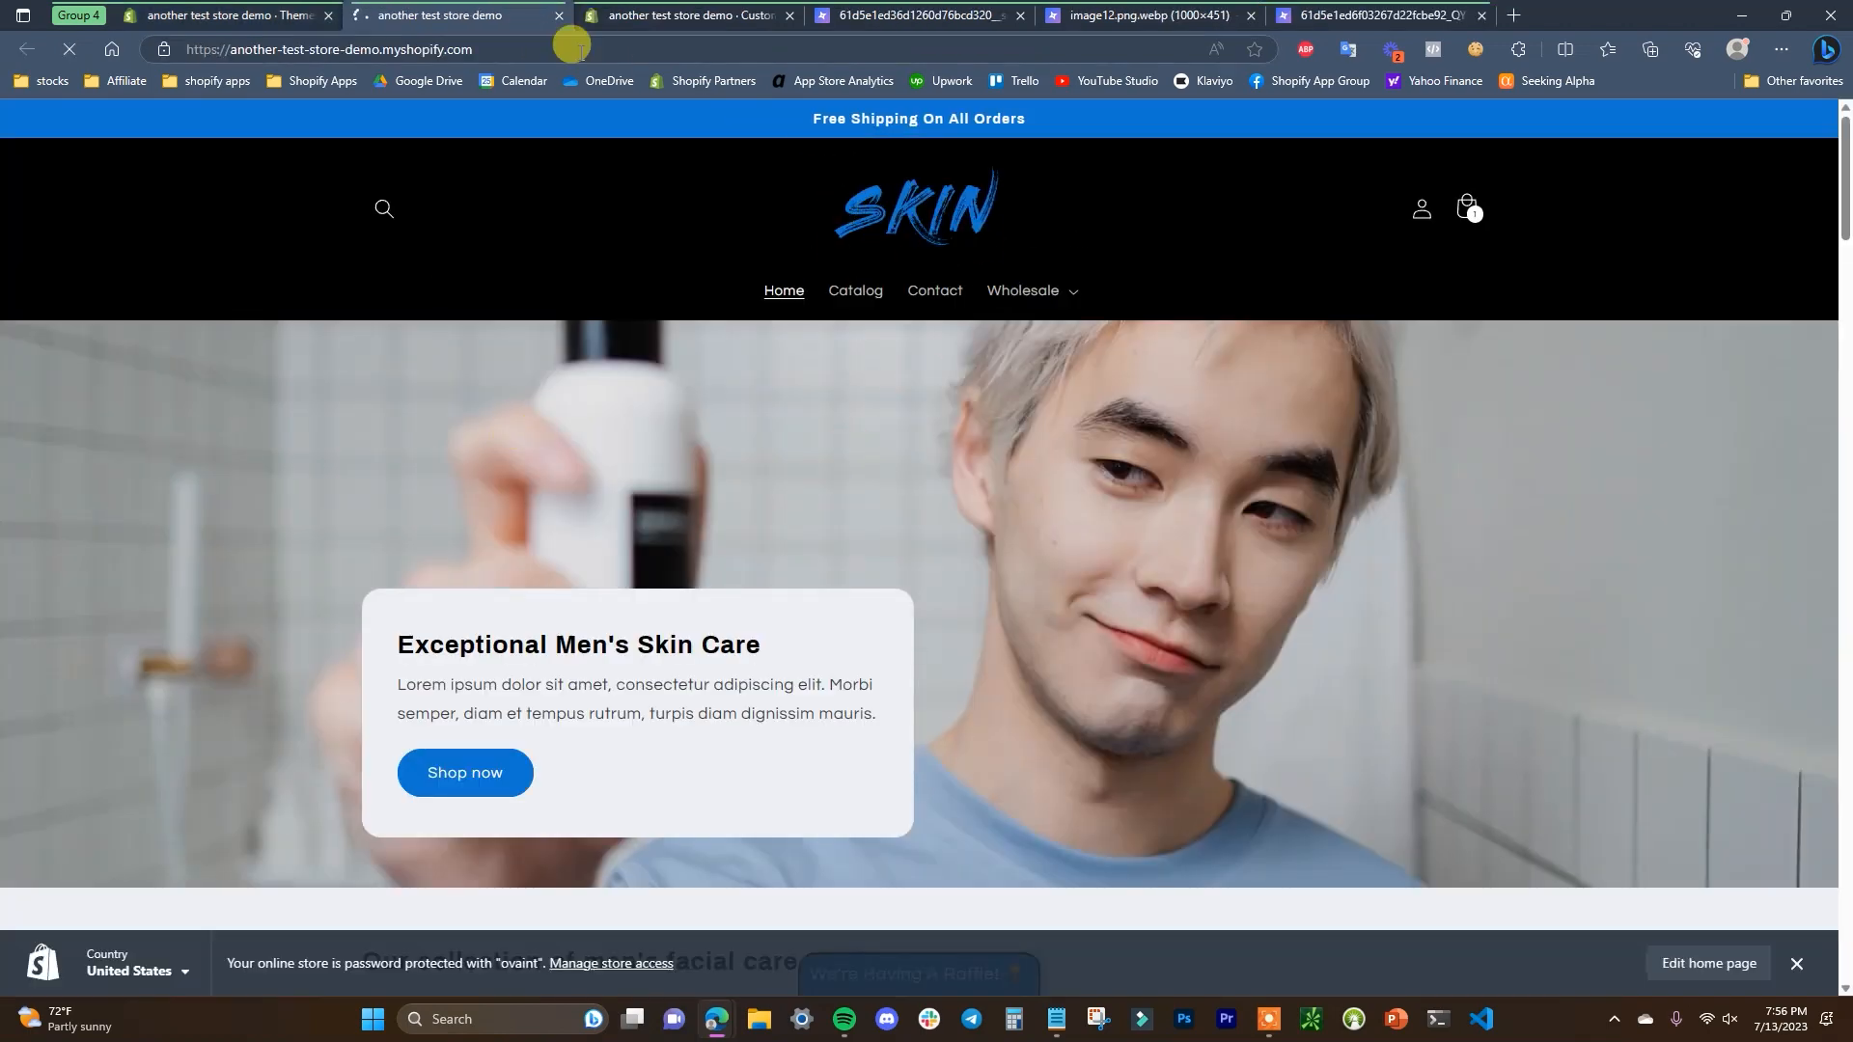
{"action": "left_click", "coordinate": [557, 17]}
{"action": "left_click", "coordinate": [473, 15]}
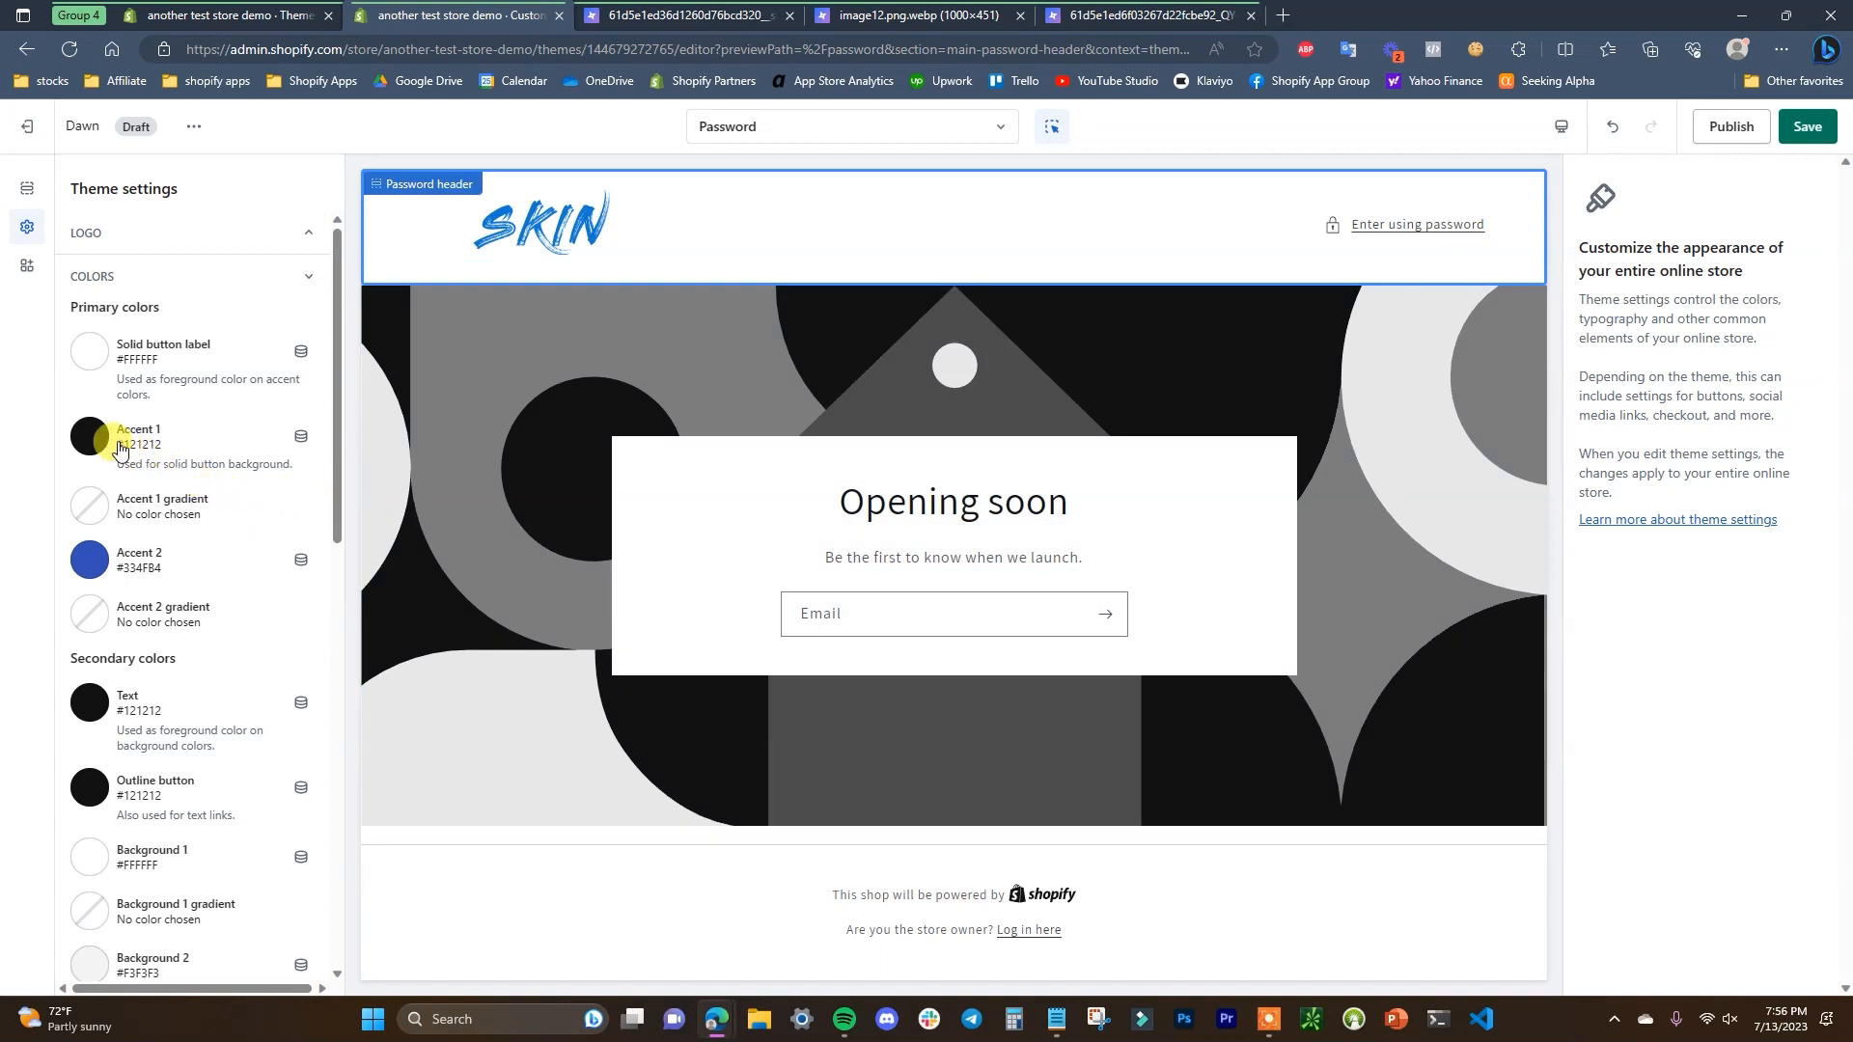
Set the theme's Accent 1 color to the blue #1773B0 from the currently used colors
{"action": "left_click", "coordinate": [89, 446]}
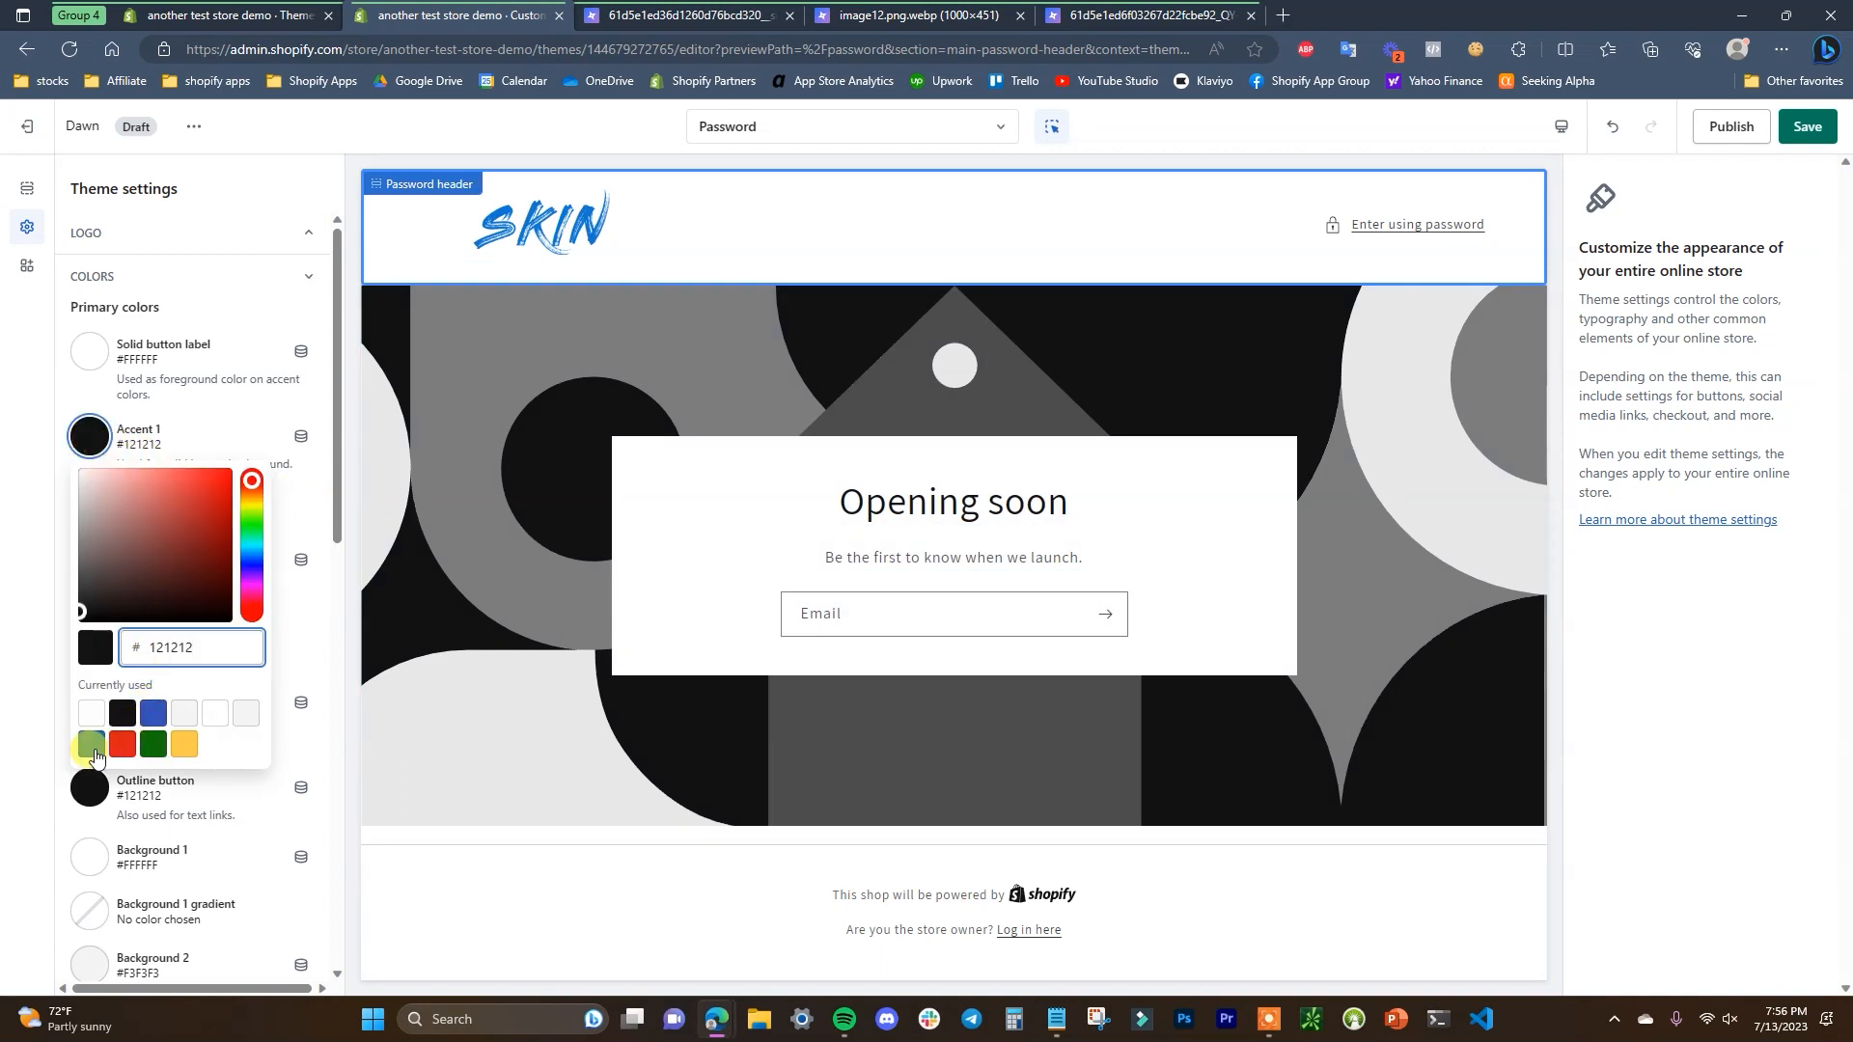
{"action": "left_click", "coordinate": [92, 749]}
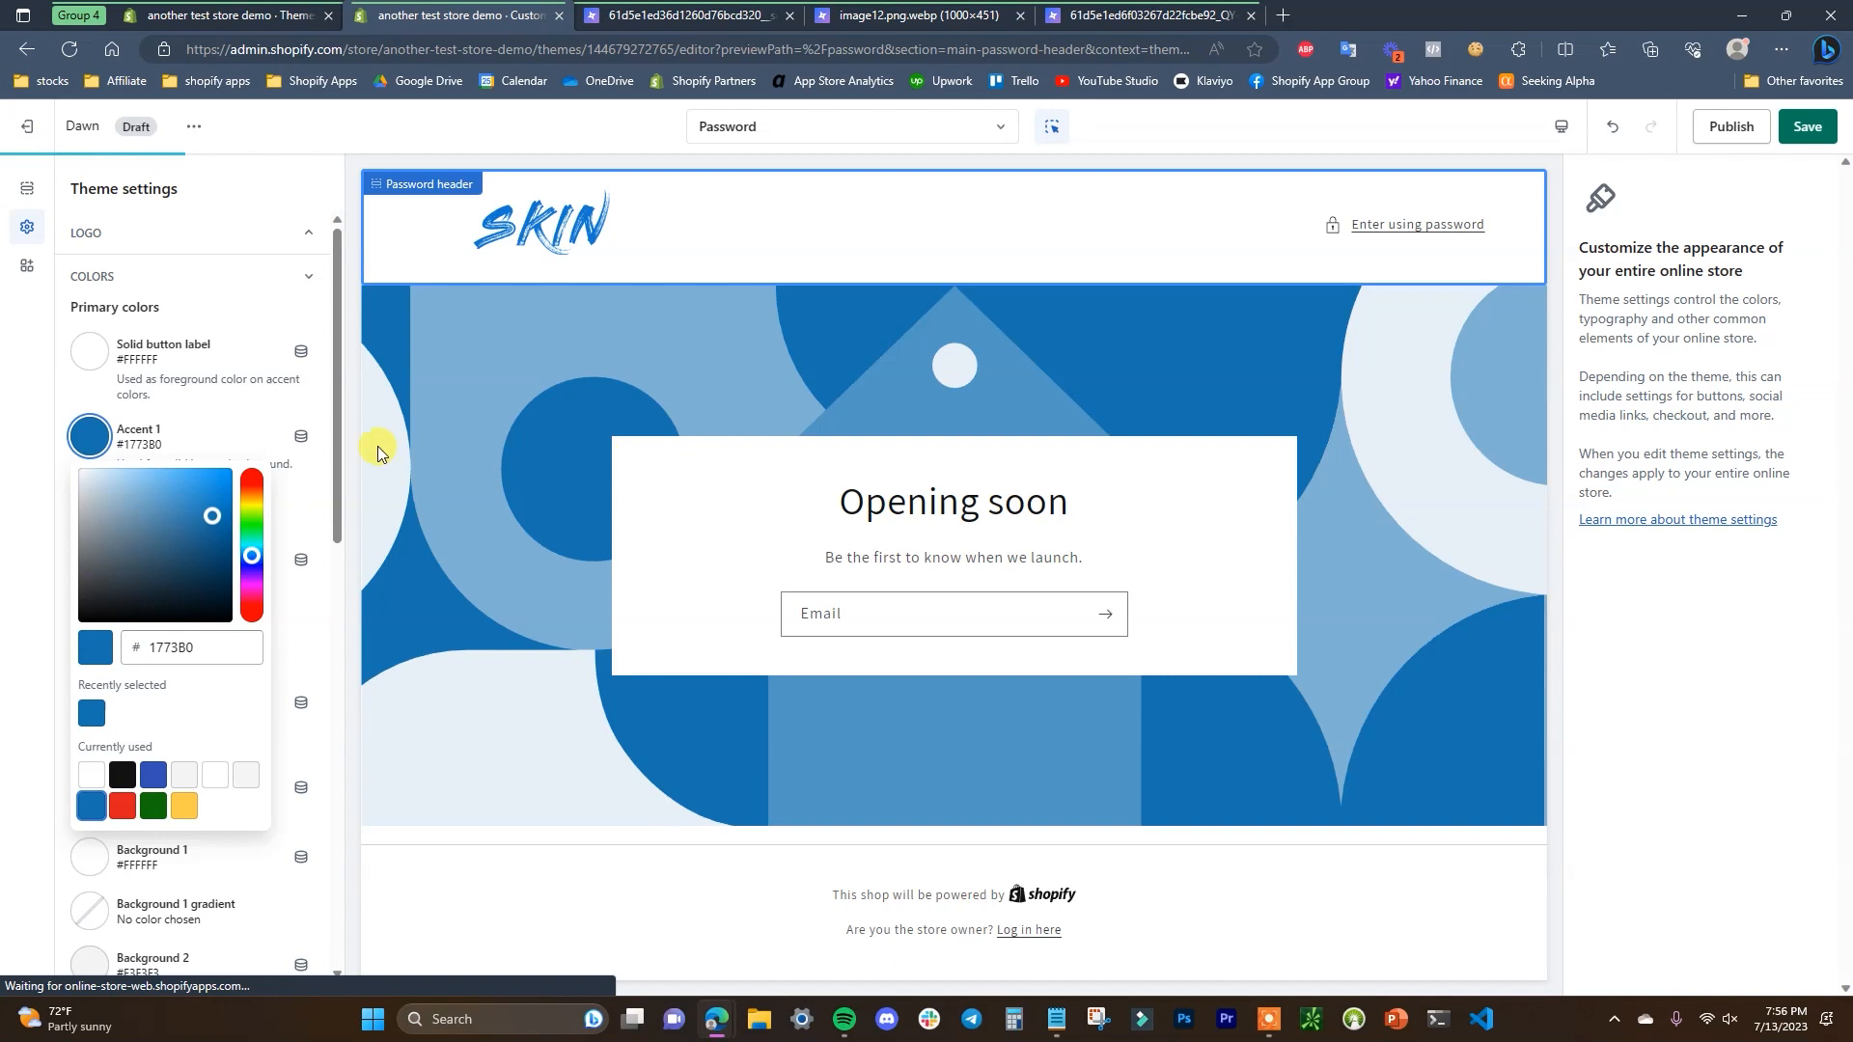
{"action": "left_click", "coordinate": [316, 466]}
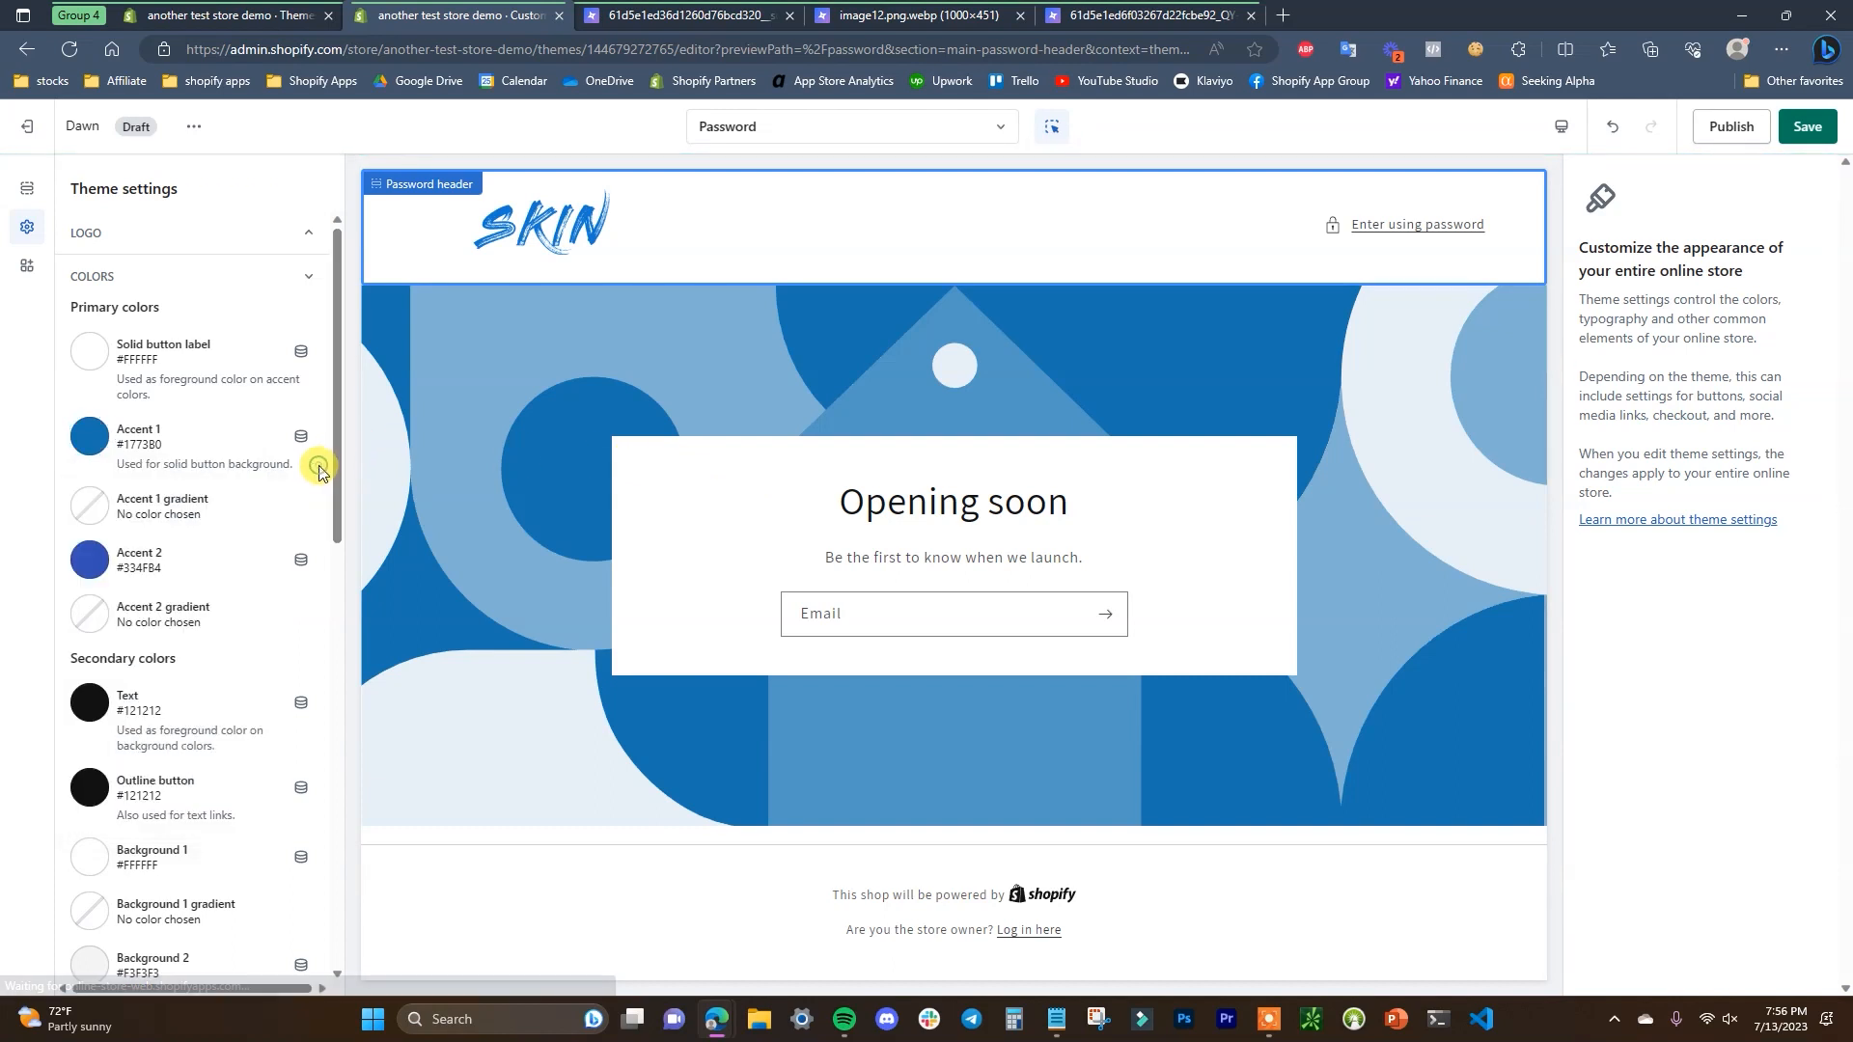
Set the theme's Accent 2 color to #121212
{"action": "left_click", "coordinate": [94, 564]}
{"action": "left_click", "coordinate": [180, 490]}
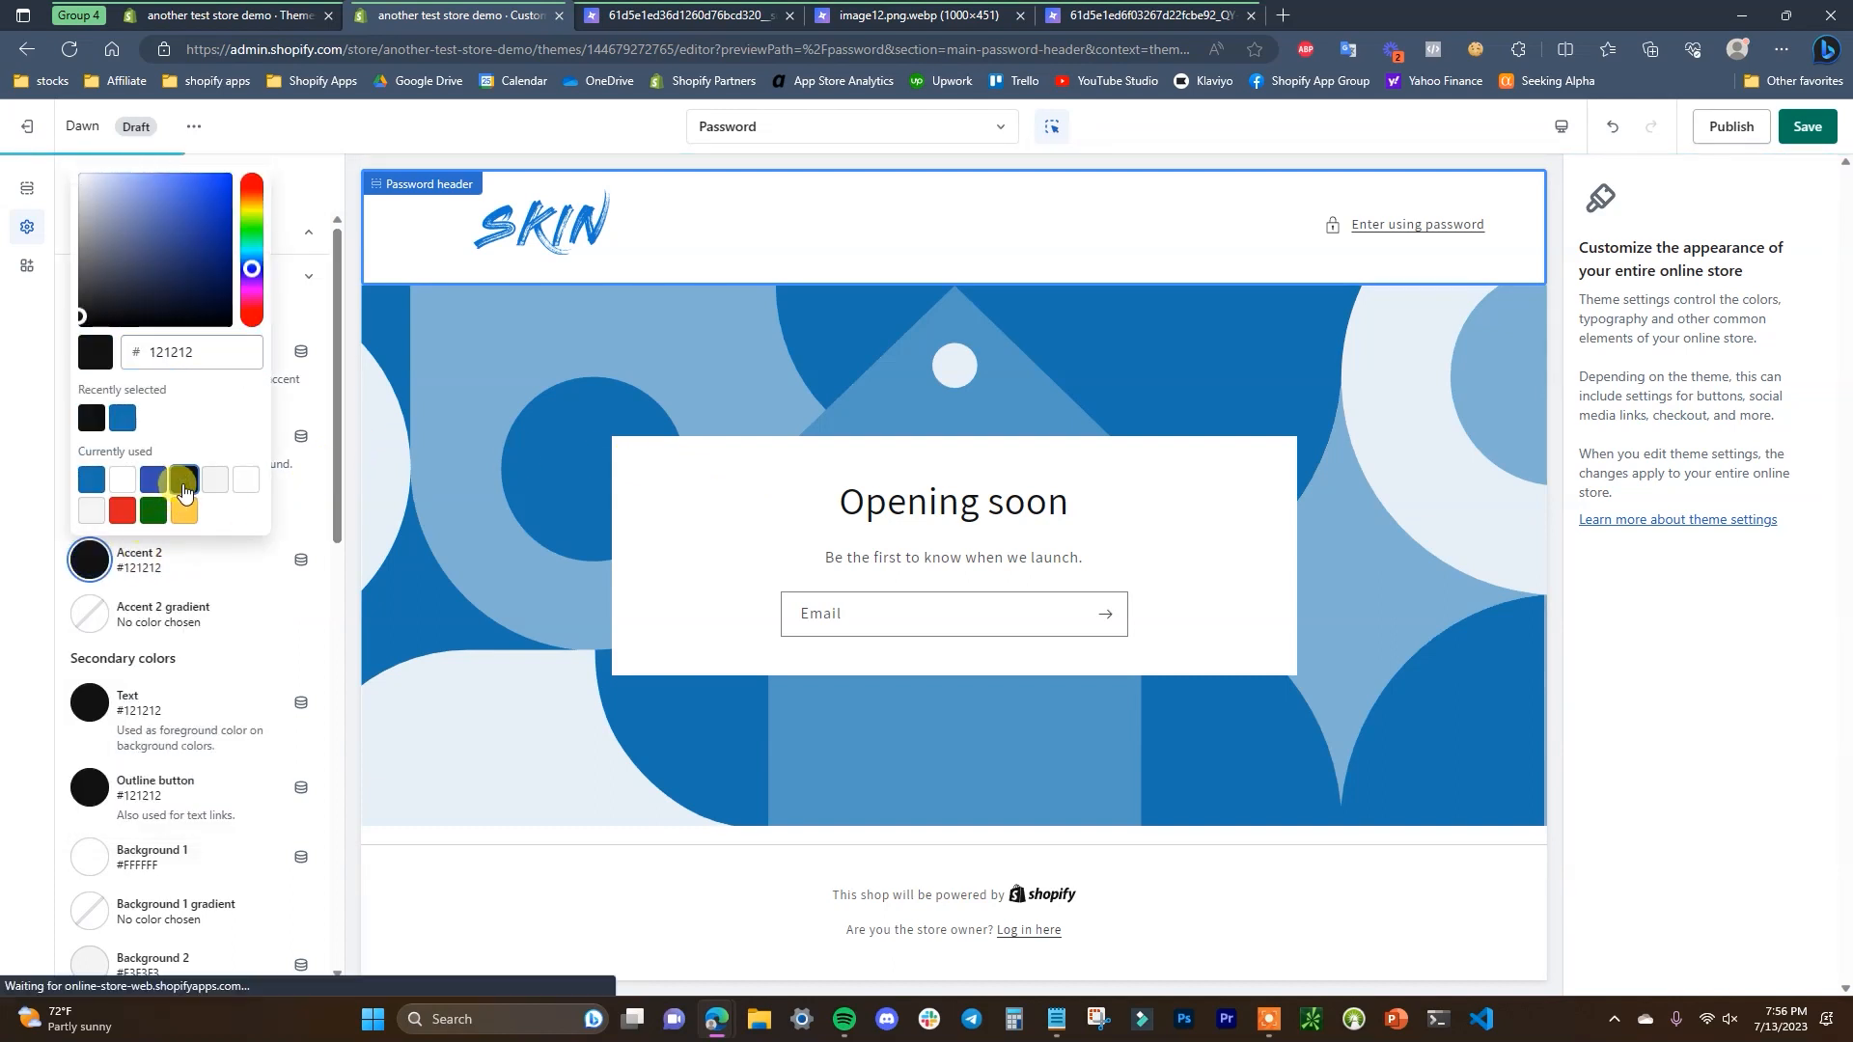
{"action": "left_click", "coordinate": [309, 529]}
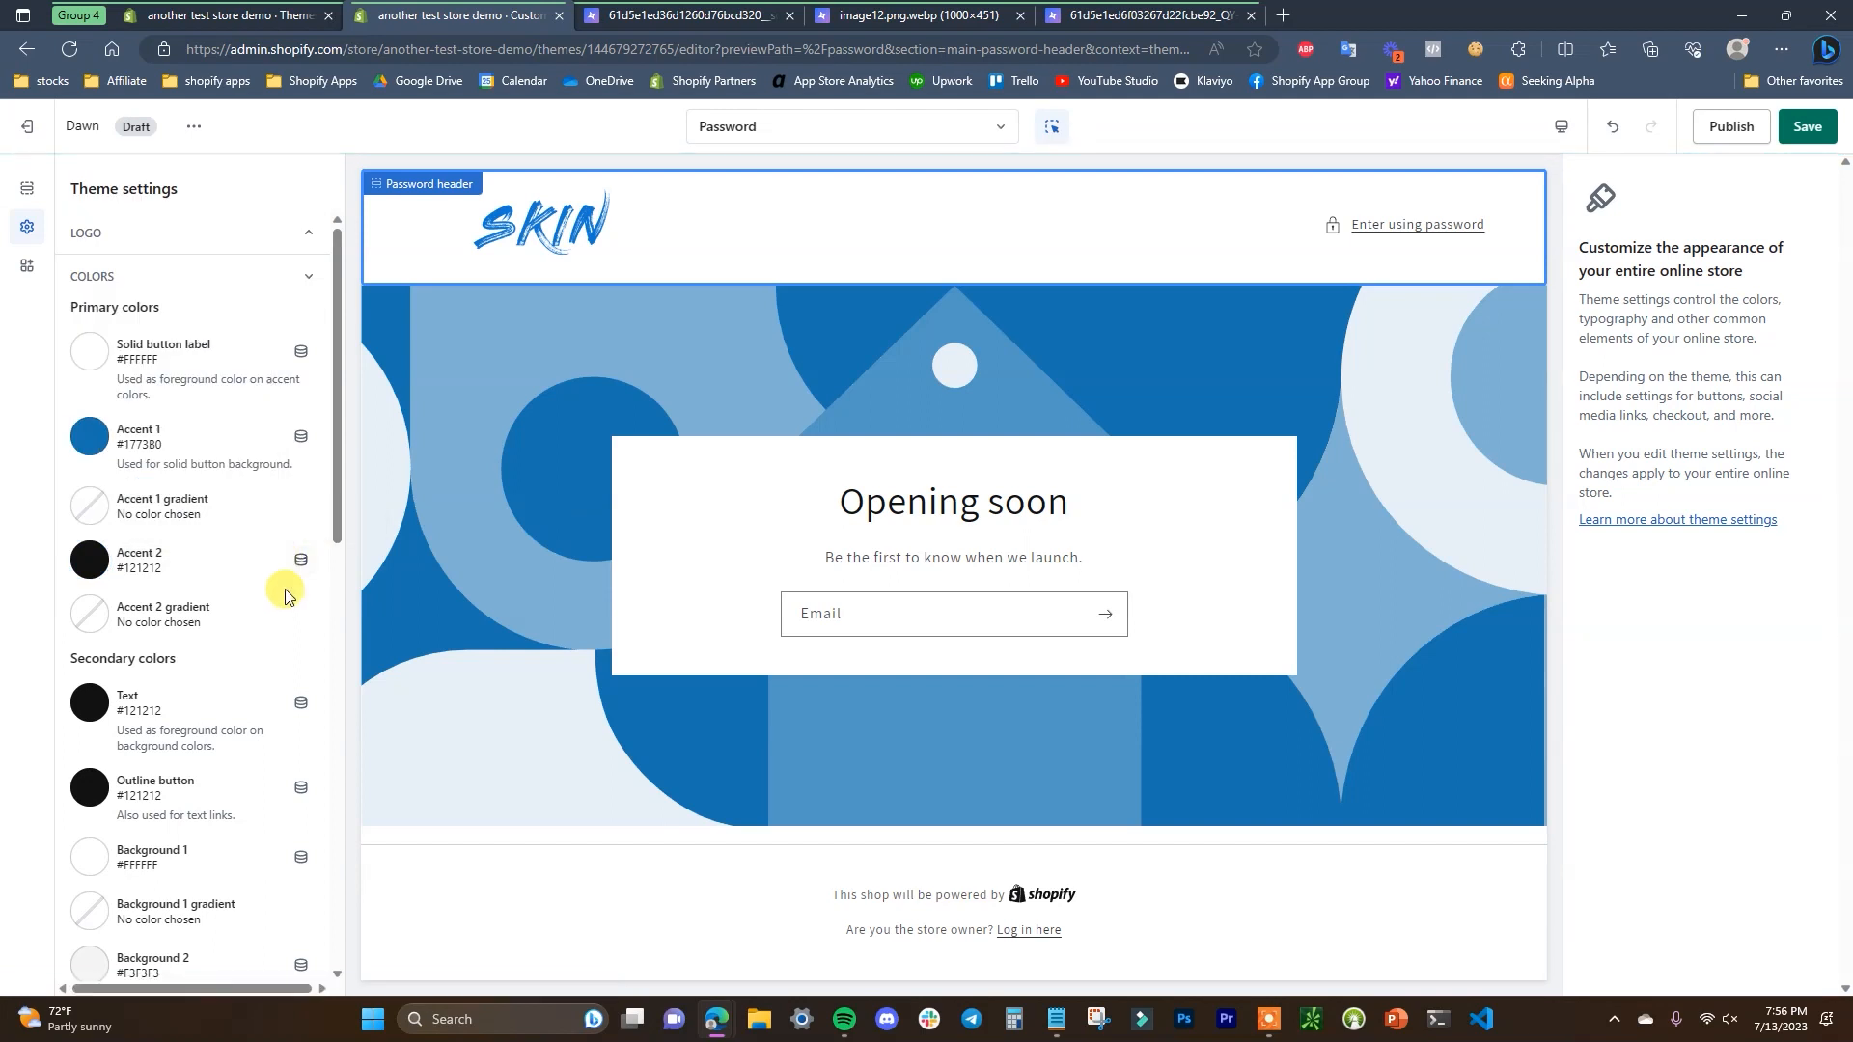
Set the theme's Background 1 color to #121212 and its Text color to #FFFFFF
{"action": "scroll", "coordinate": [159, 566], "scroll_direction": "down", "scroll_amount": 1}
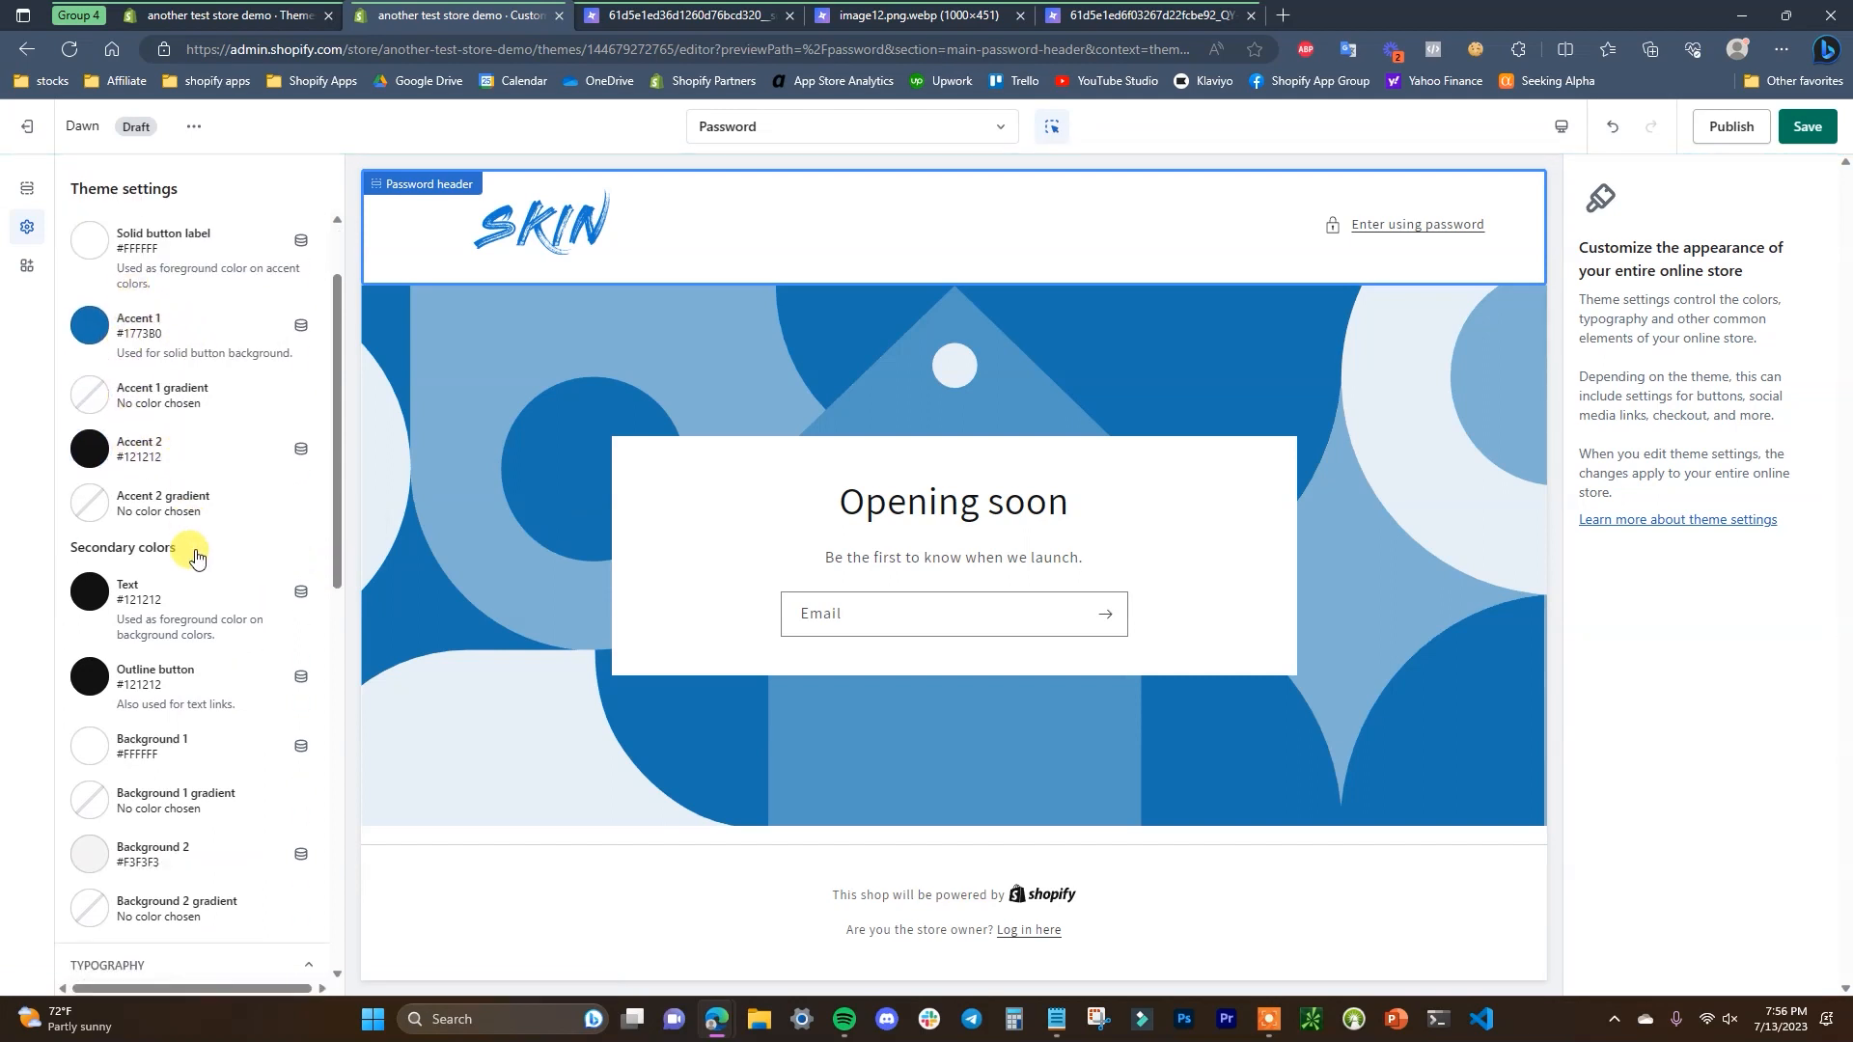
{"action": "left_click", "coordinate": [93, 742]}
{"action": "left_click", "coordinate": [89, 661]}
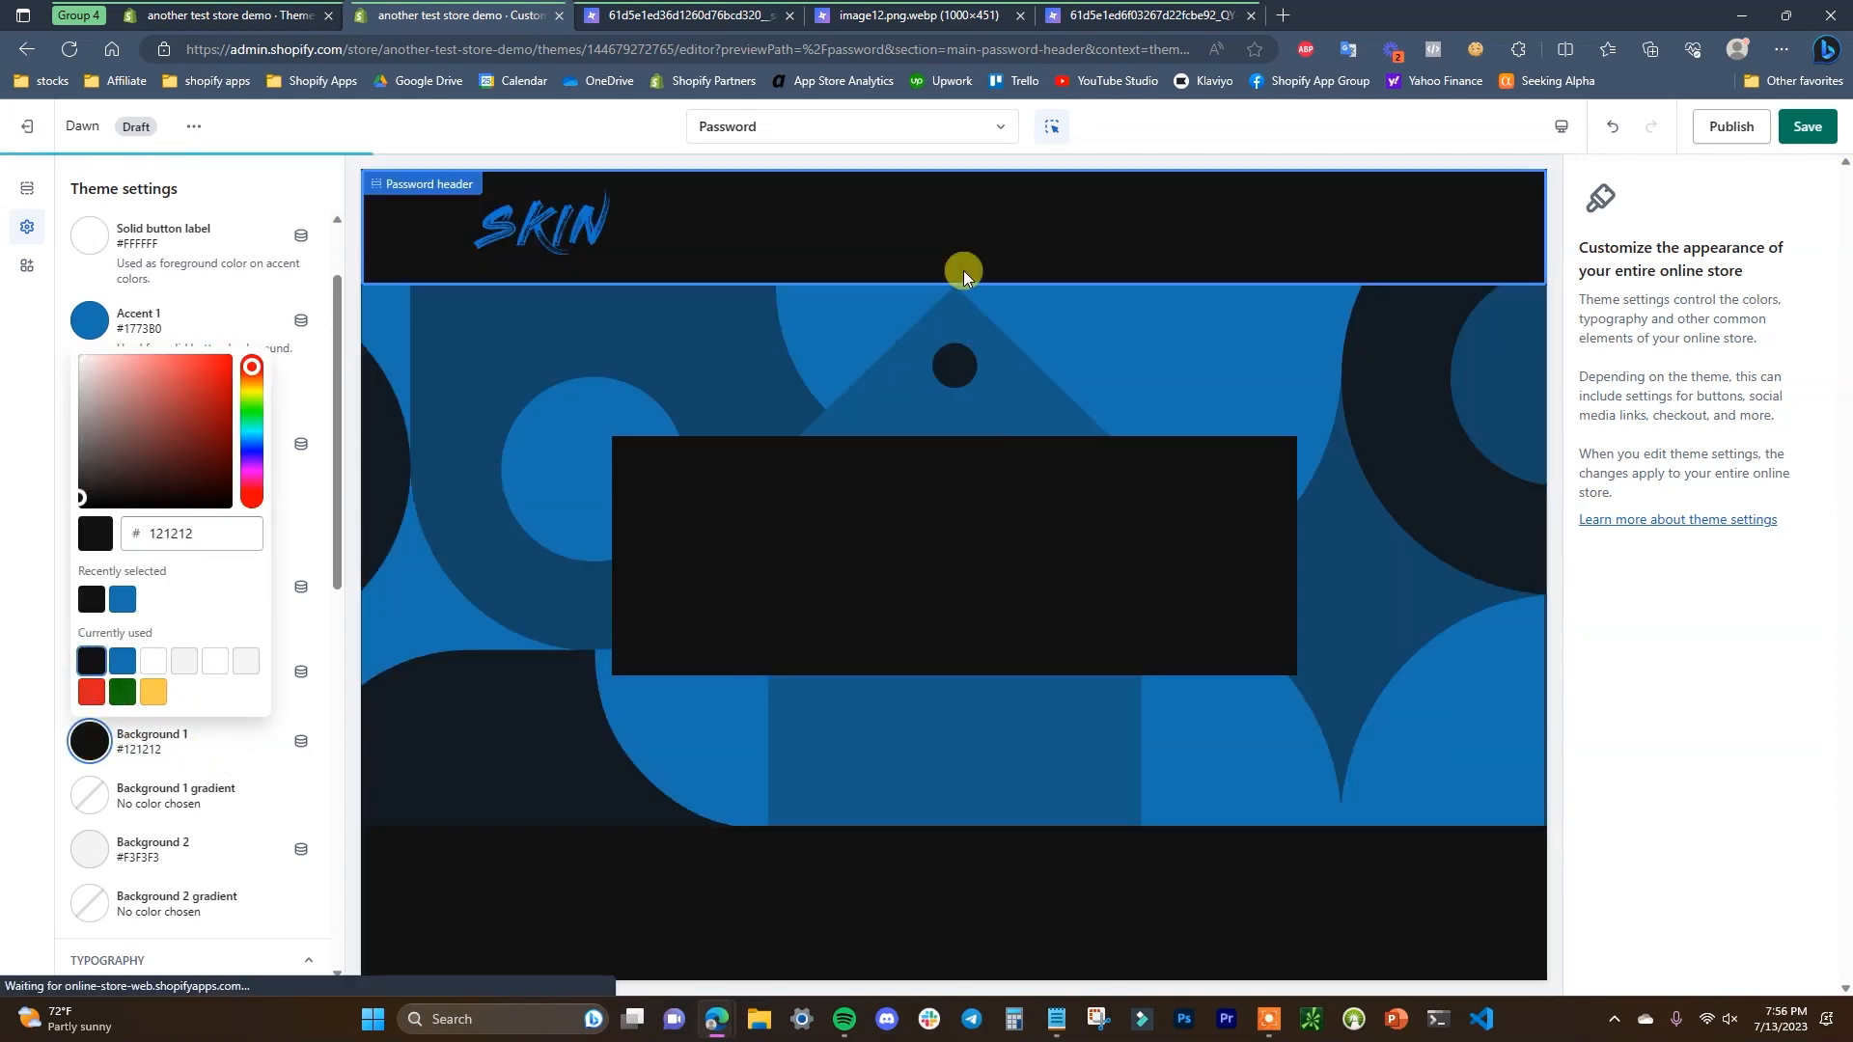
{"action": "left_click", "coordinate": [321, 639]}
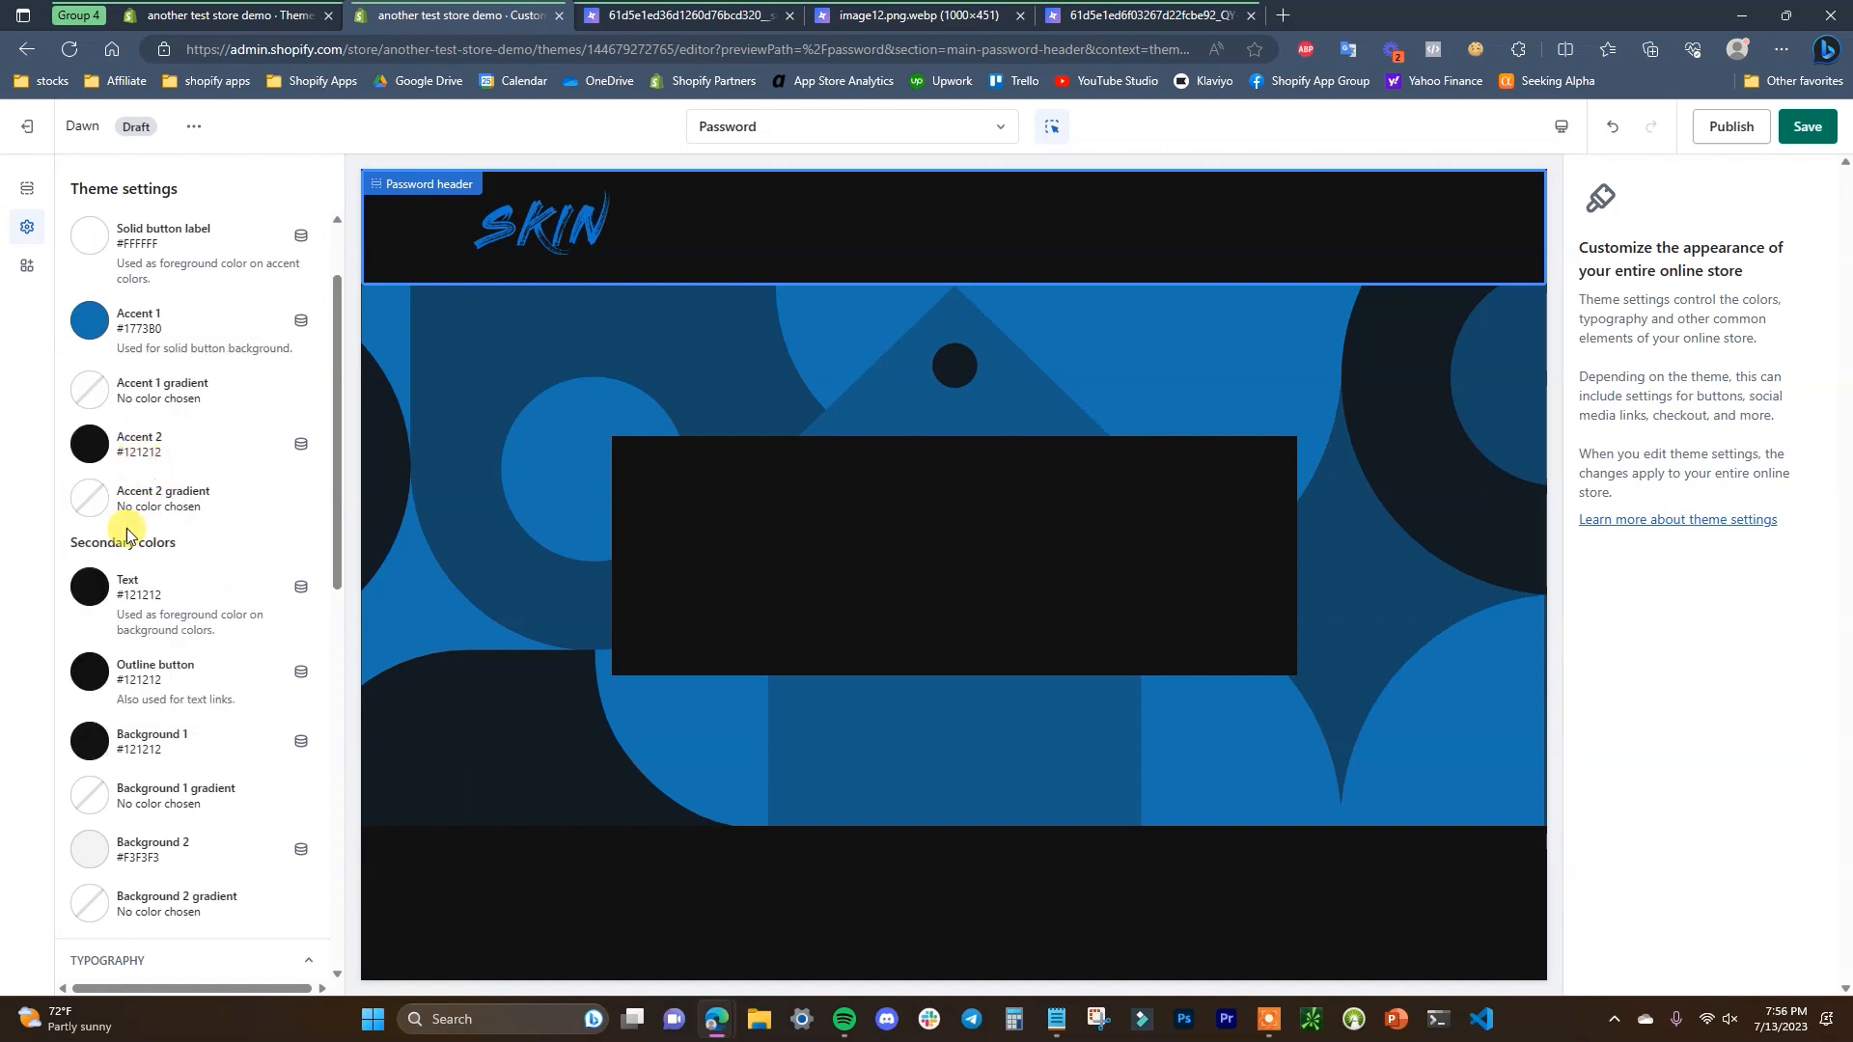
{"action": "left_click", "coordinate": [86, 585]}
{"action": "left_click", "coordinate": [154, 511]}
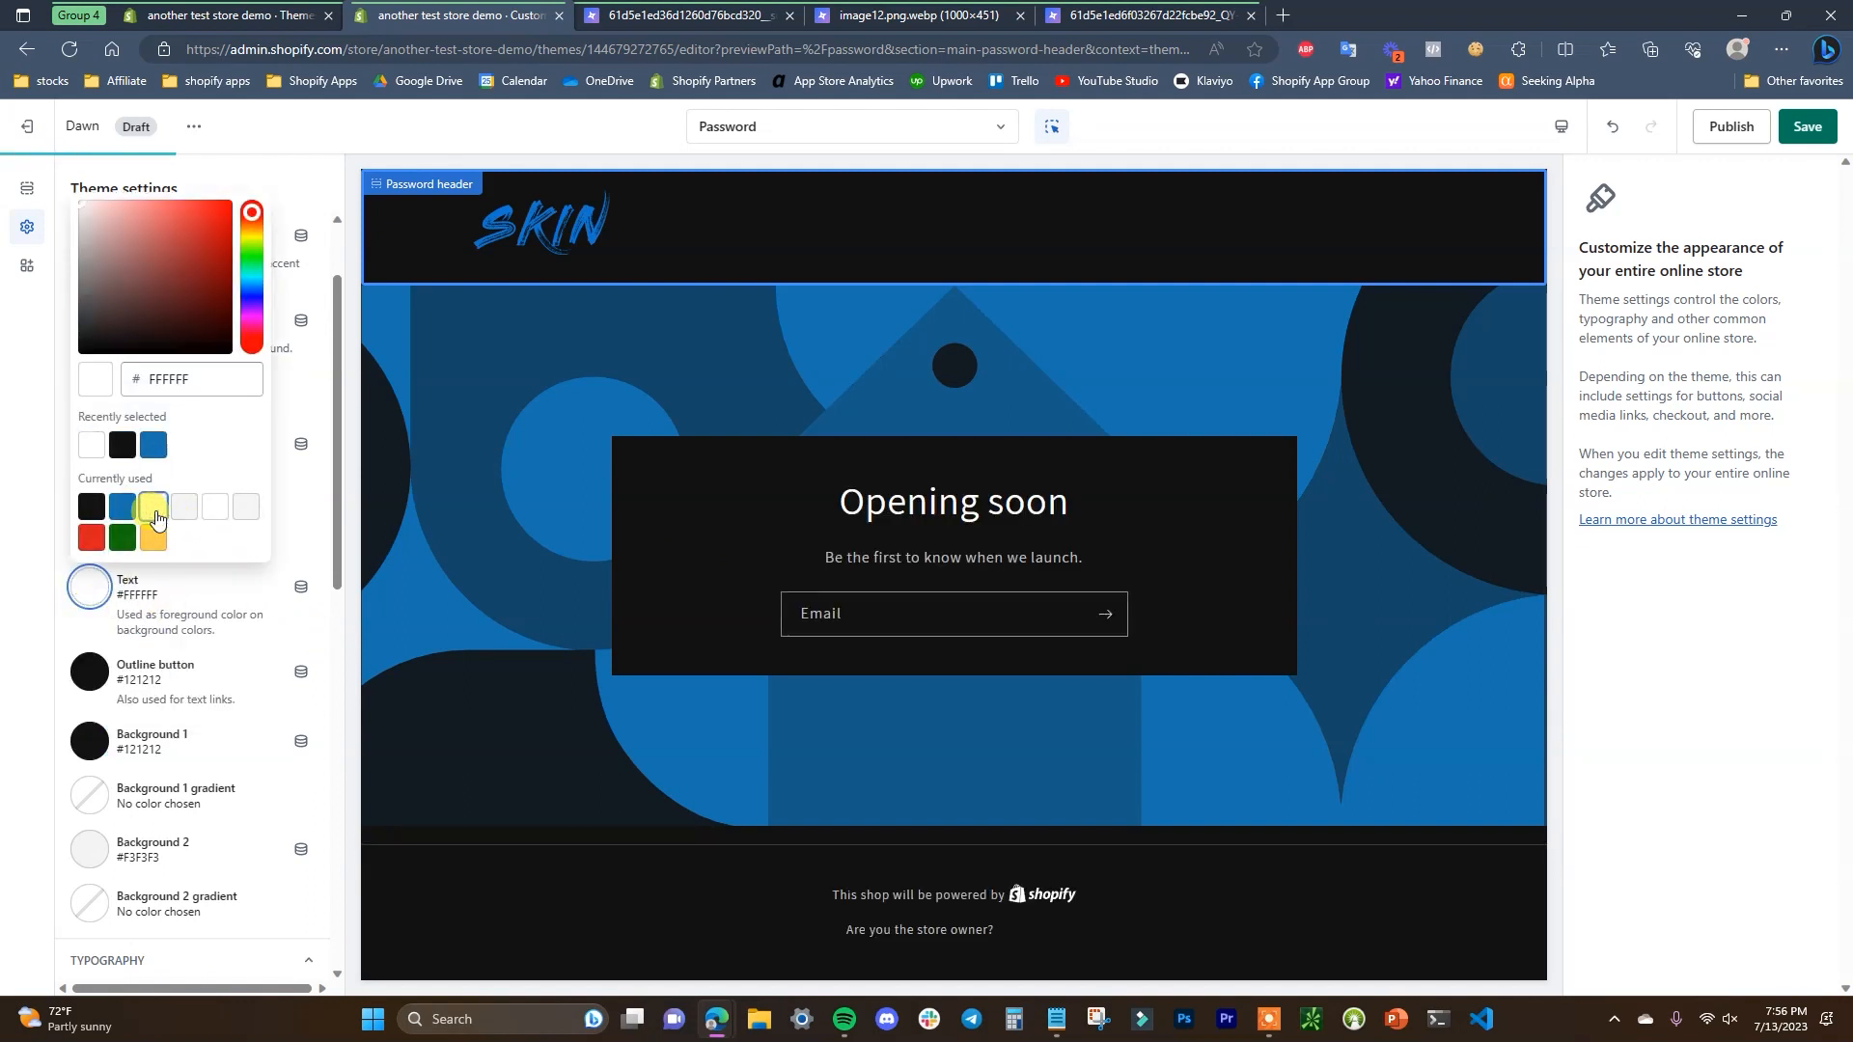
{"action": "left_click", "coordinate": [310, 620]}
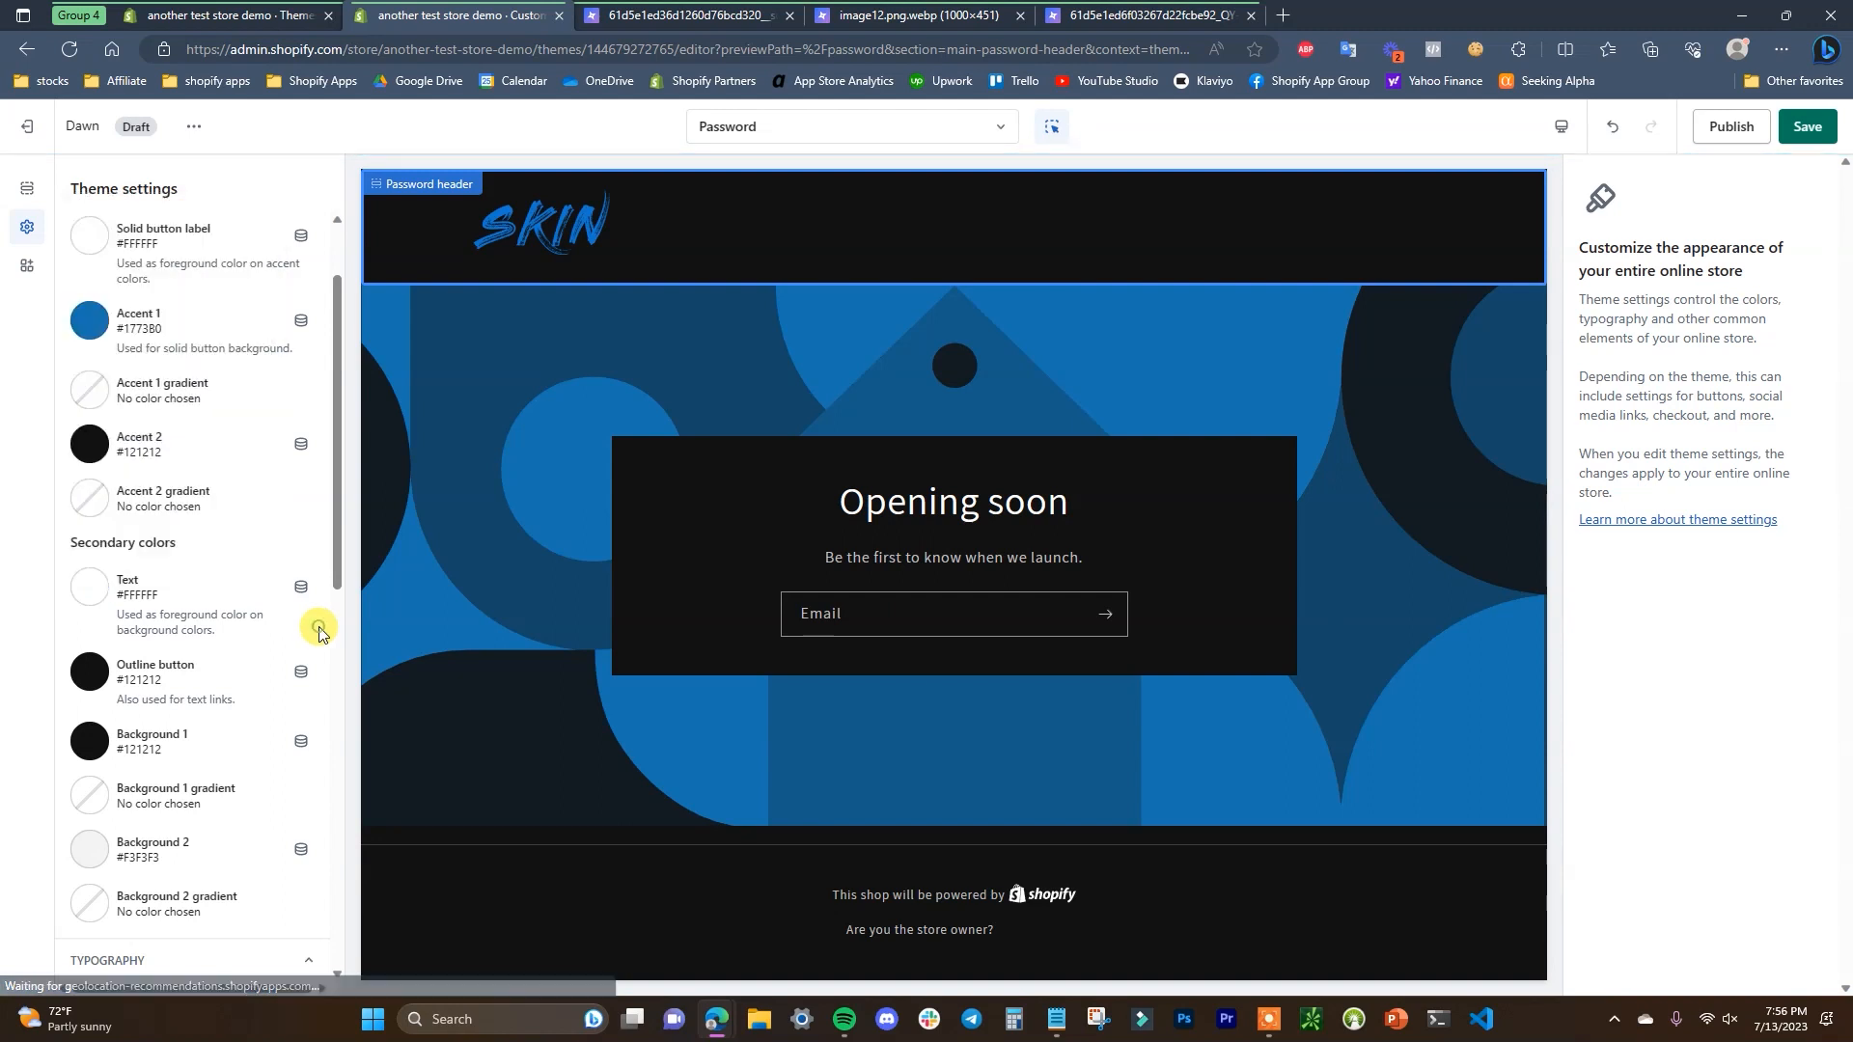
Set both the Accent 2 and Background 2 theme colors to #FFFFFF
{"action": "left_click", "coordinate": [106, 447]}
{"action": "left_click", "coordinate": [91, 781]}
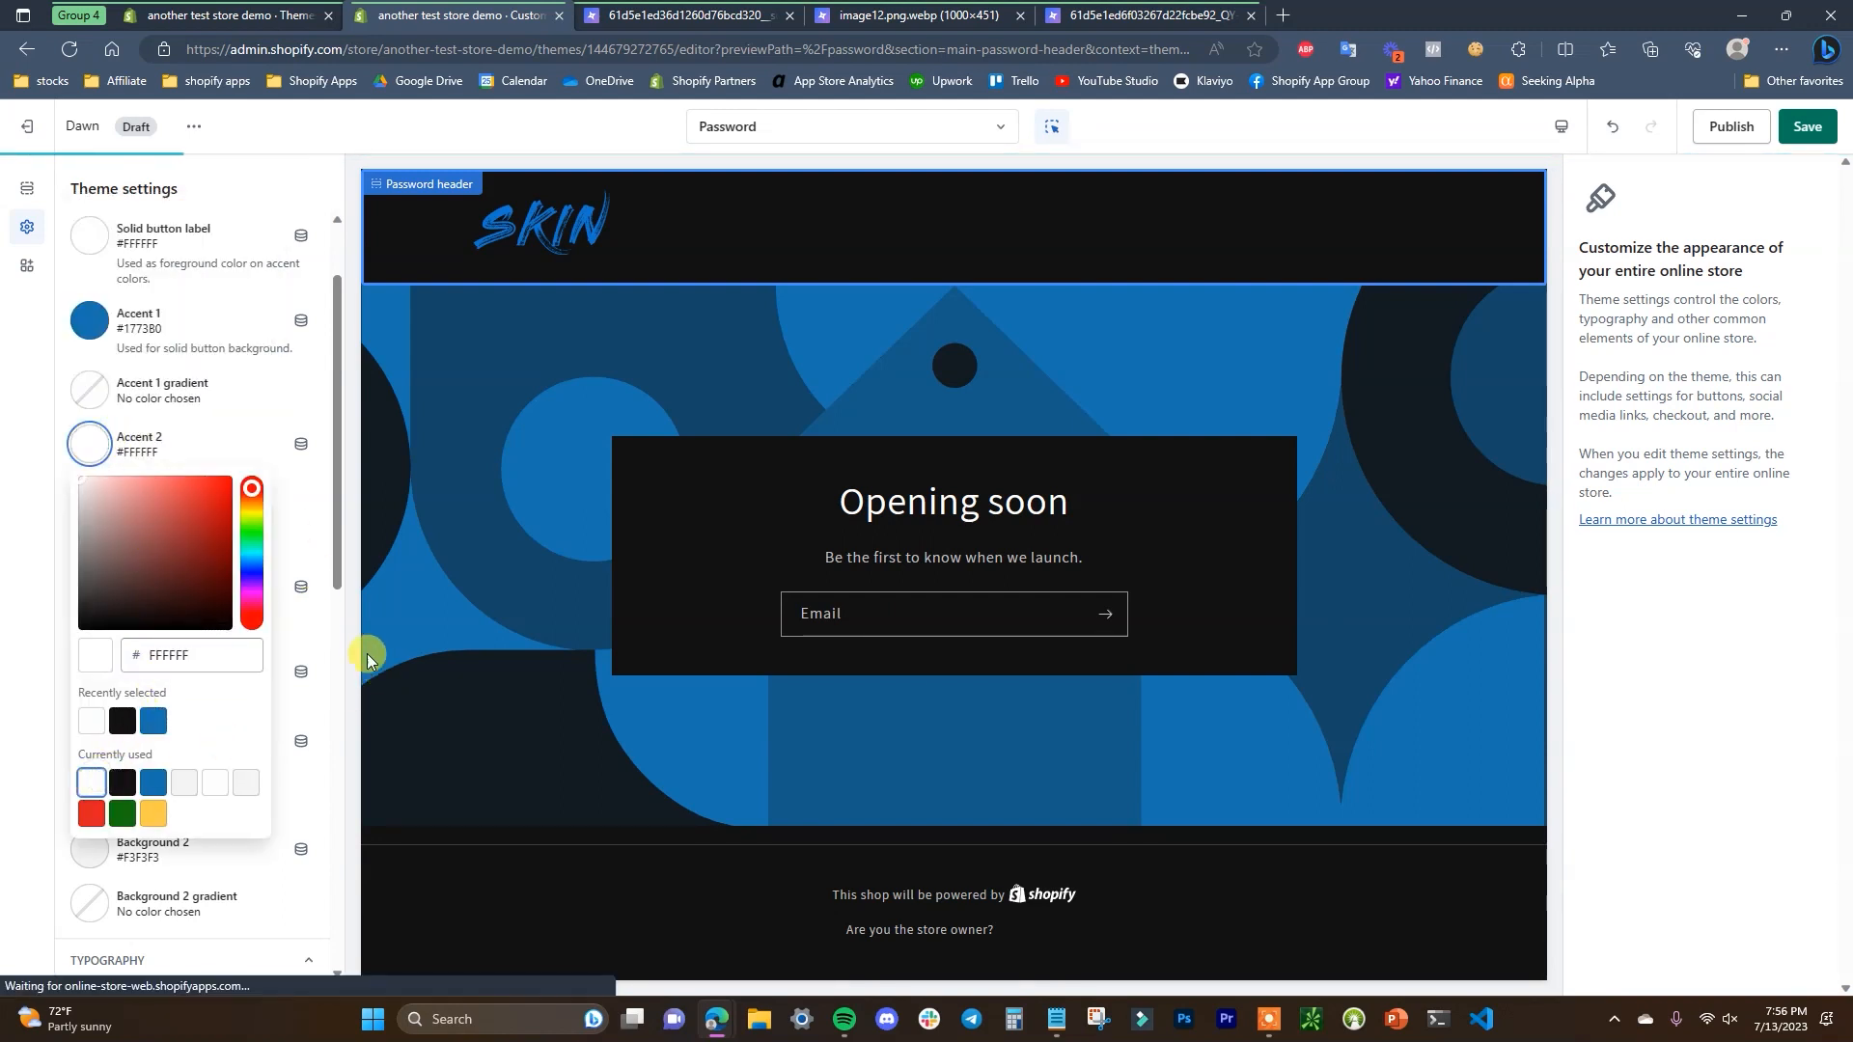
{"action": "left_click", "coordinate": [320, 612]}
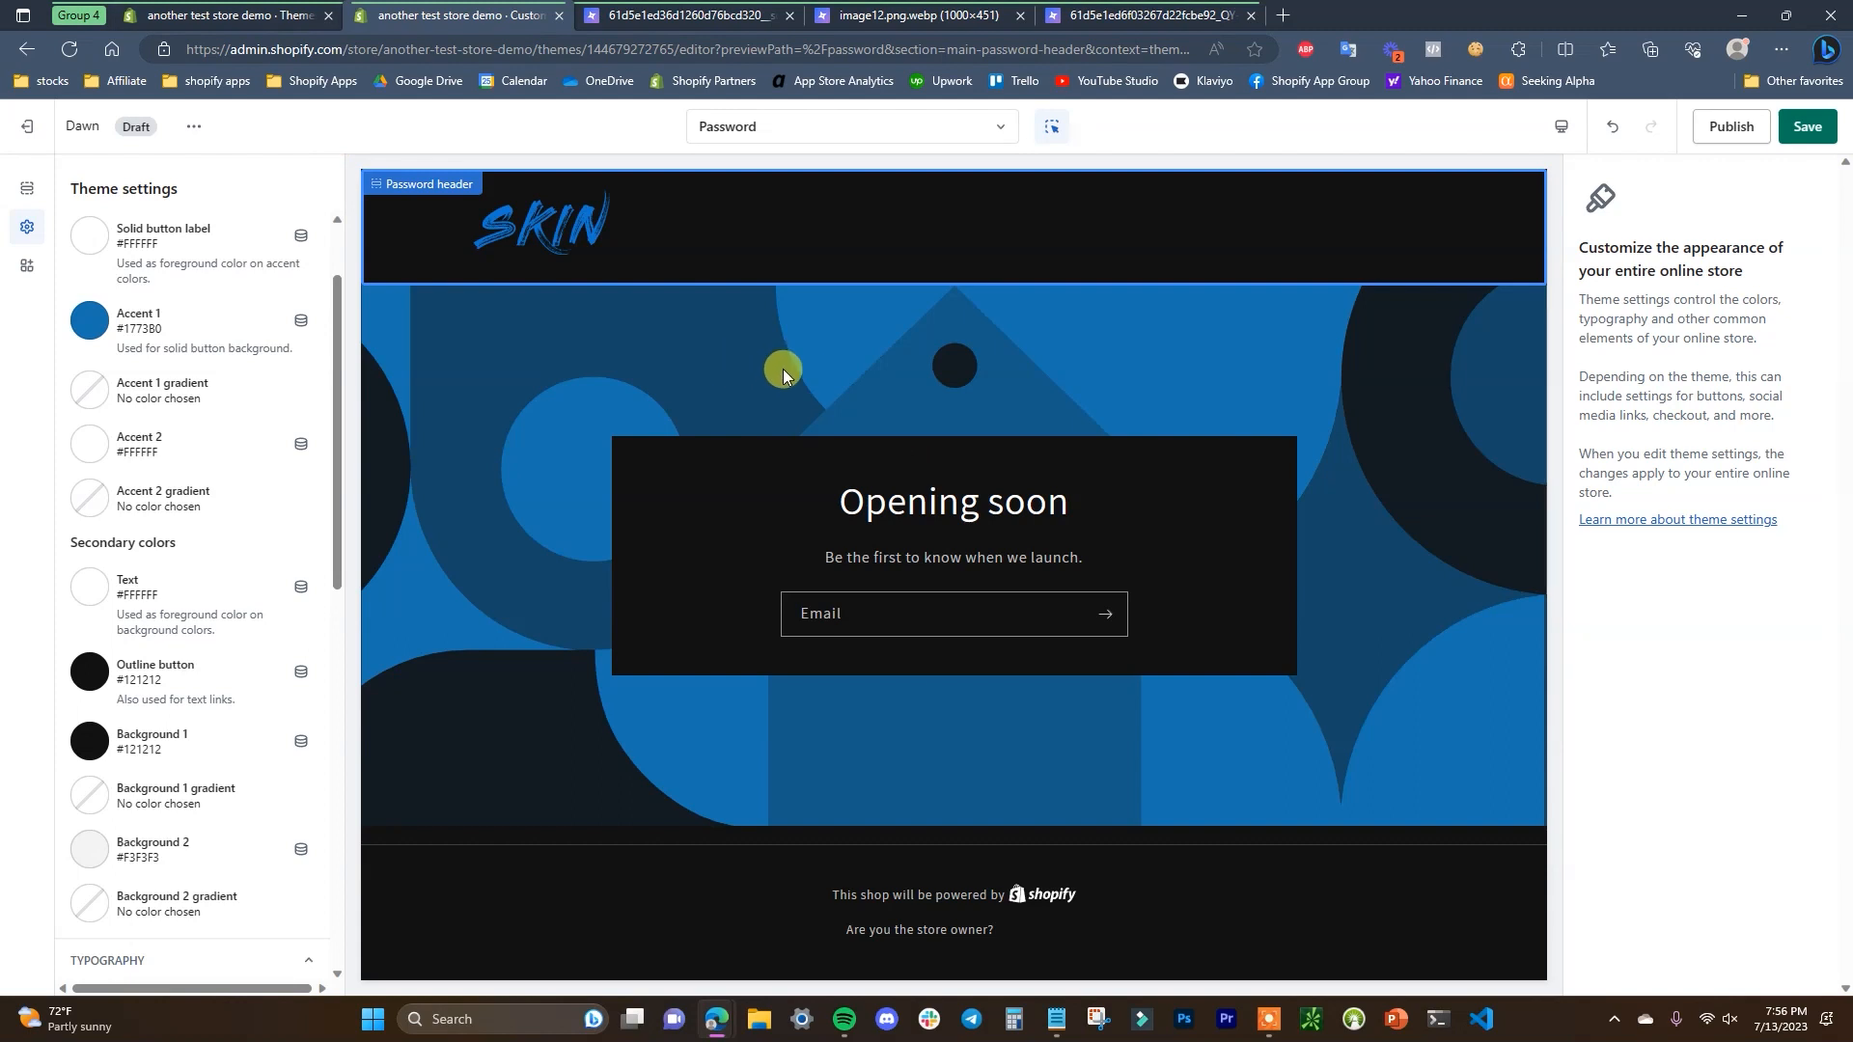
{"action": "scroll", "coordinate": [268, 735], "scroll_direction": "down", "scroll_amount": 1}
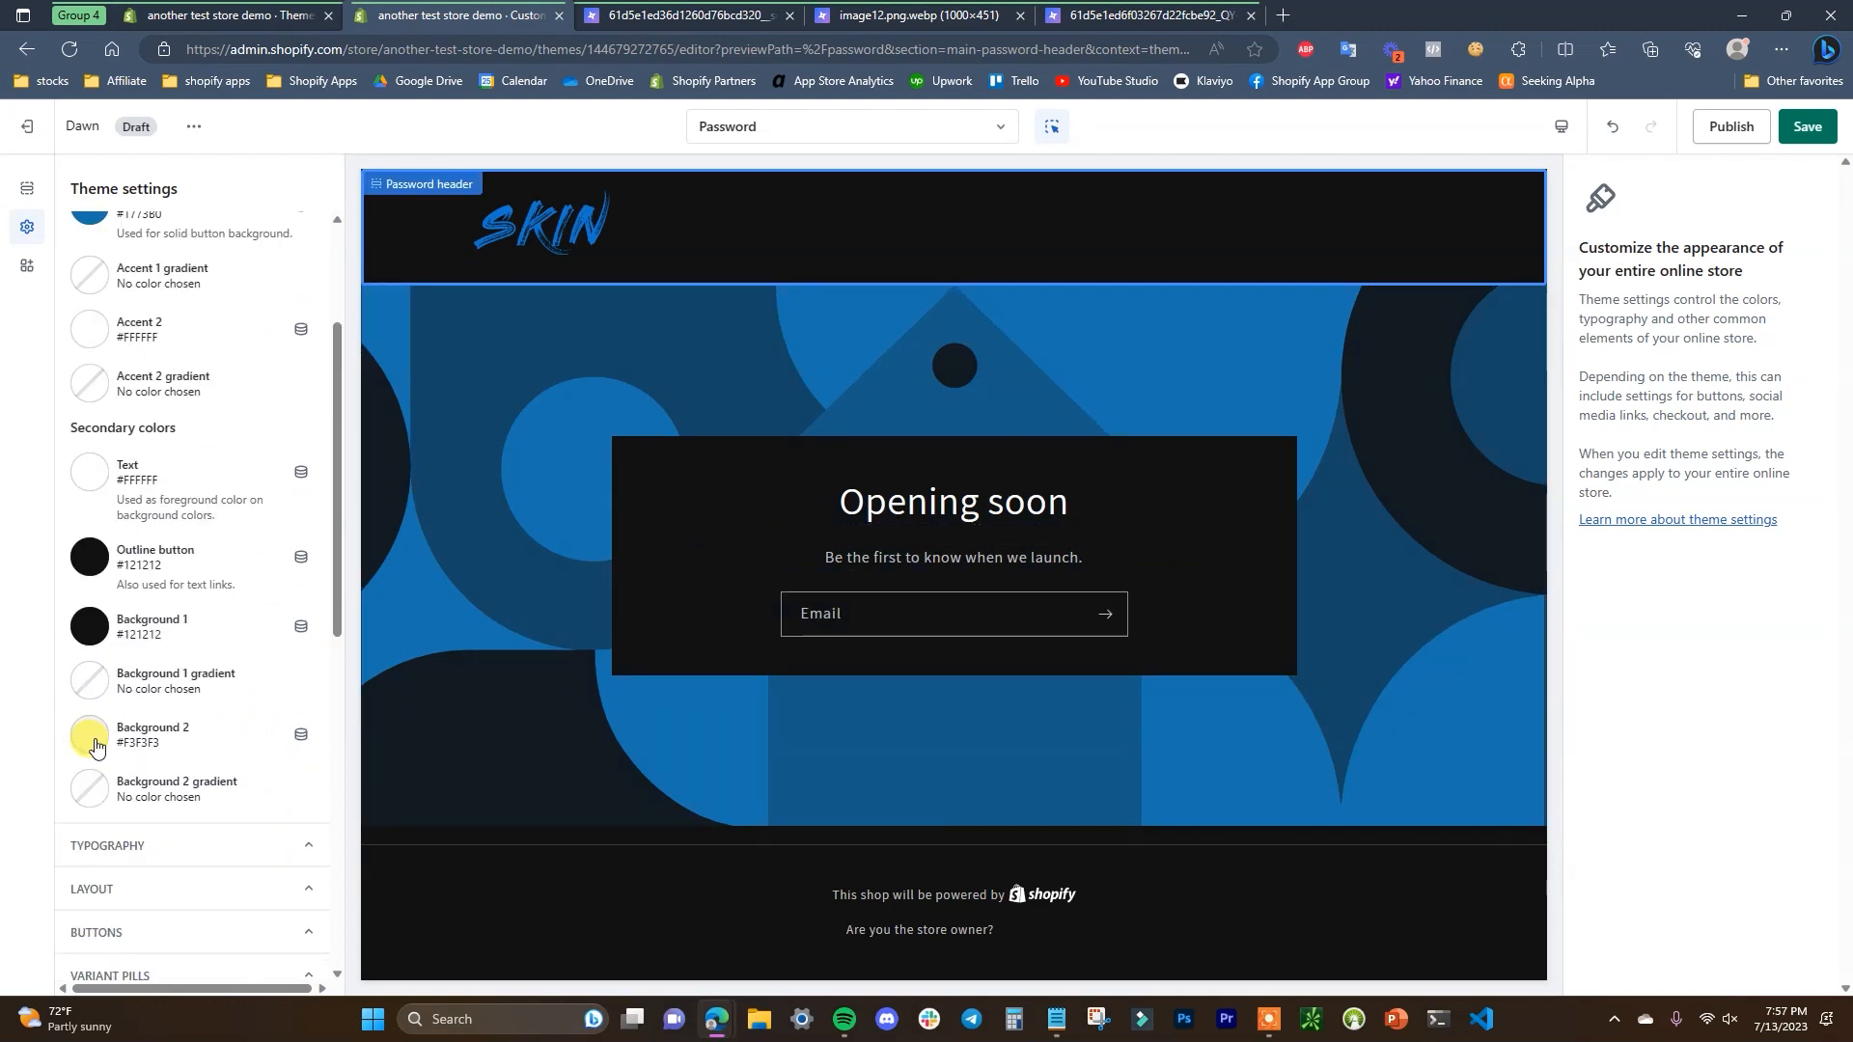
{"action": "left_click", "coordinate": [89, 734]}
{"action": "left_click", "coordinate": [92, 654]}
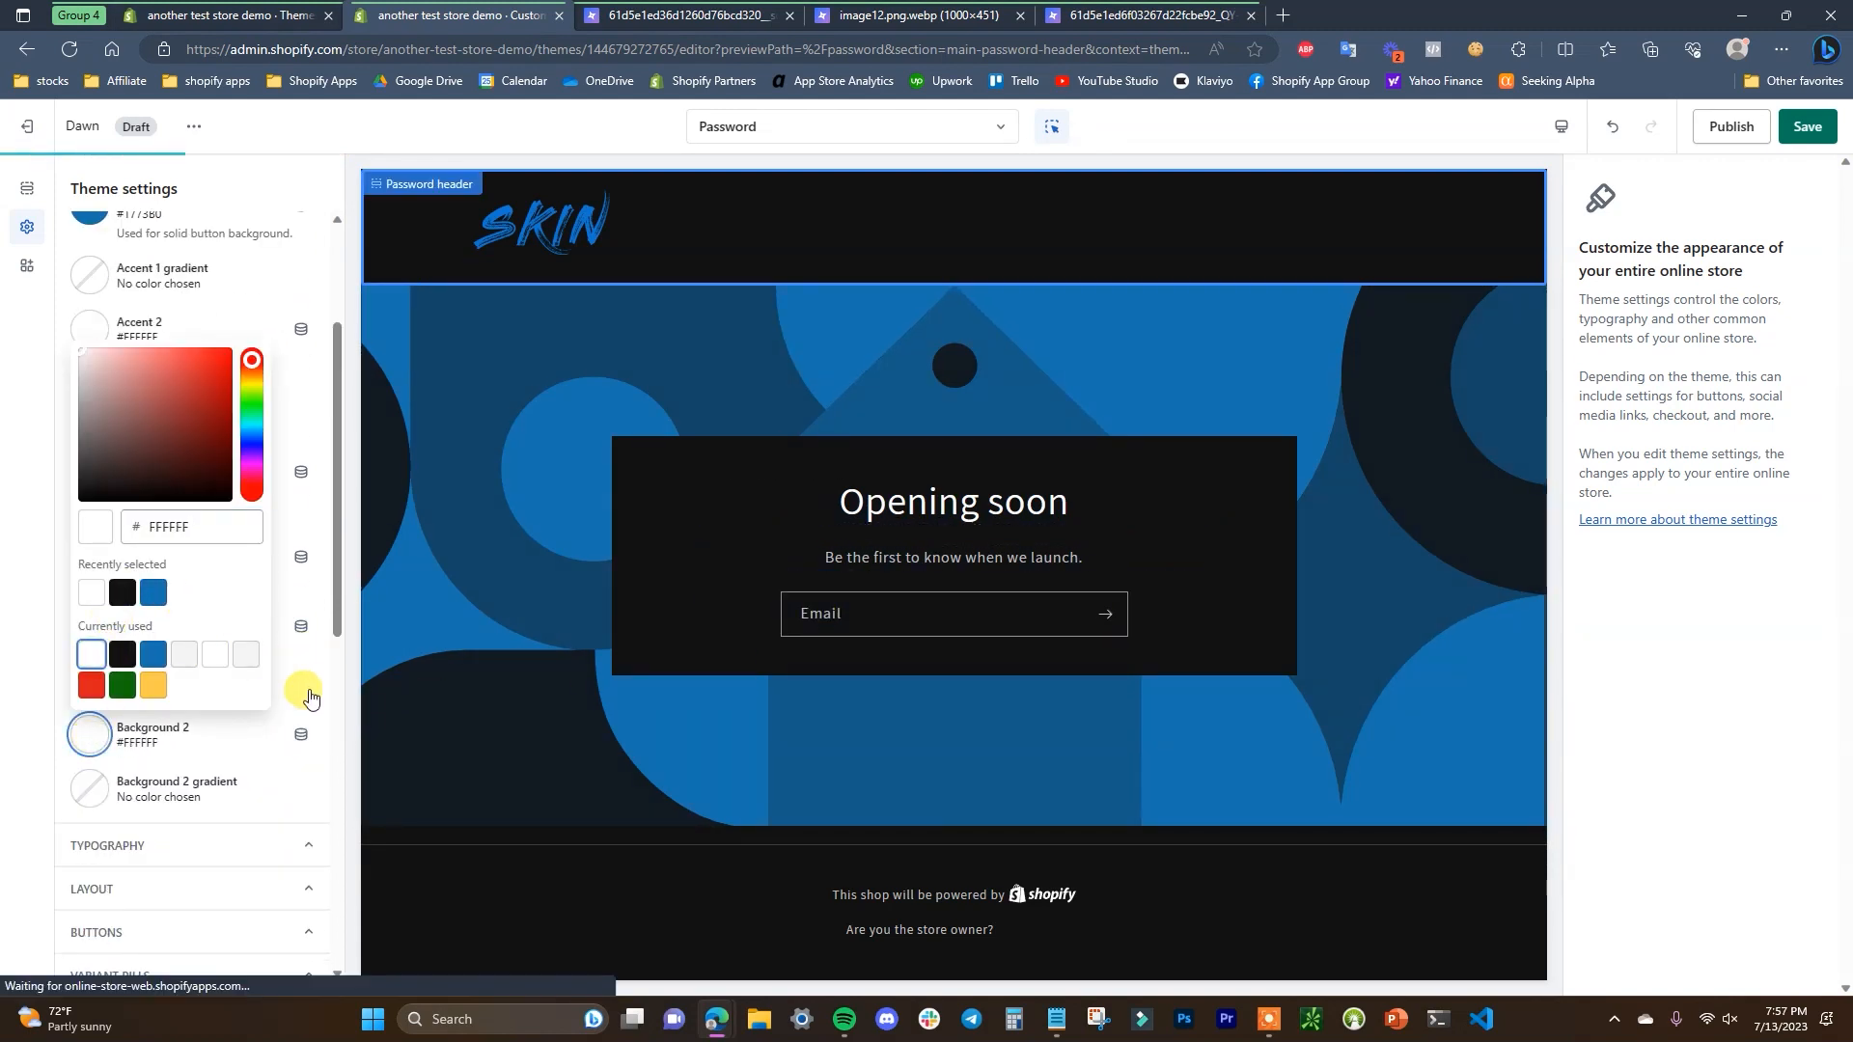
{"action": "left_click", "coordinate": [279, 719]}
Set the theme's Outline button color to #FFFFFF and return to the password page's section list
{"action": "scroll", "coordinate": [251, 752], "scroll_direction": "up", "scroll_amount": 2}
{"action": "scroll", "coordinate": [255, 759], "scroll_direction": "down", "scroll_amount": 1}
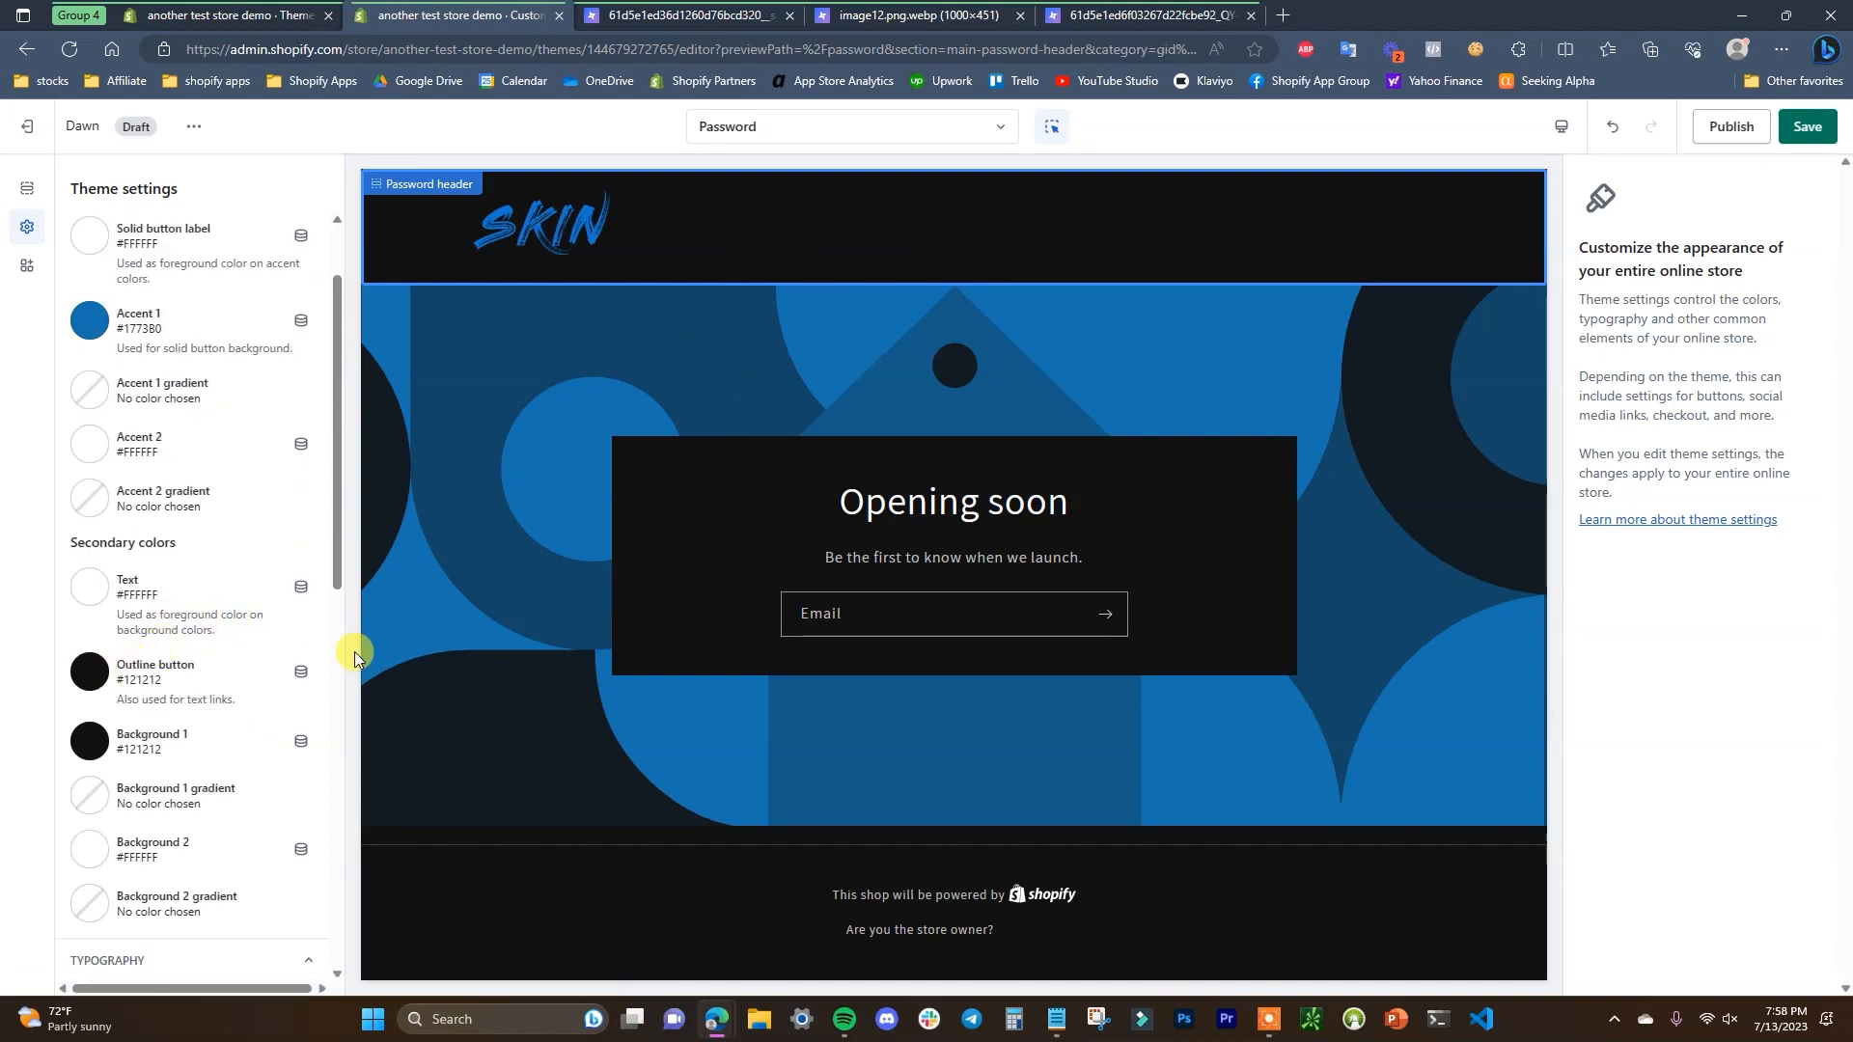
{"action": "left_click", "coordinate": [109, 682]}
{"action": "left_click", "coordinate": [92, 591]}
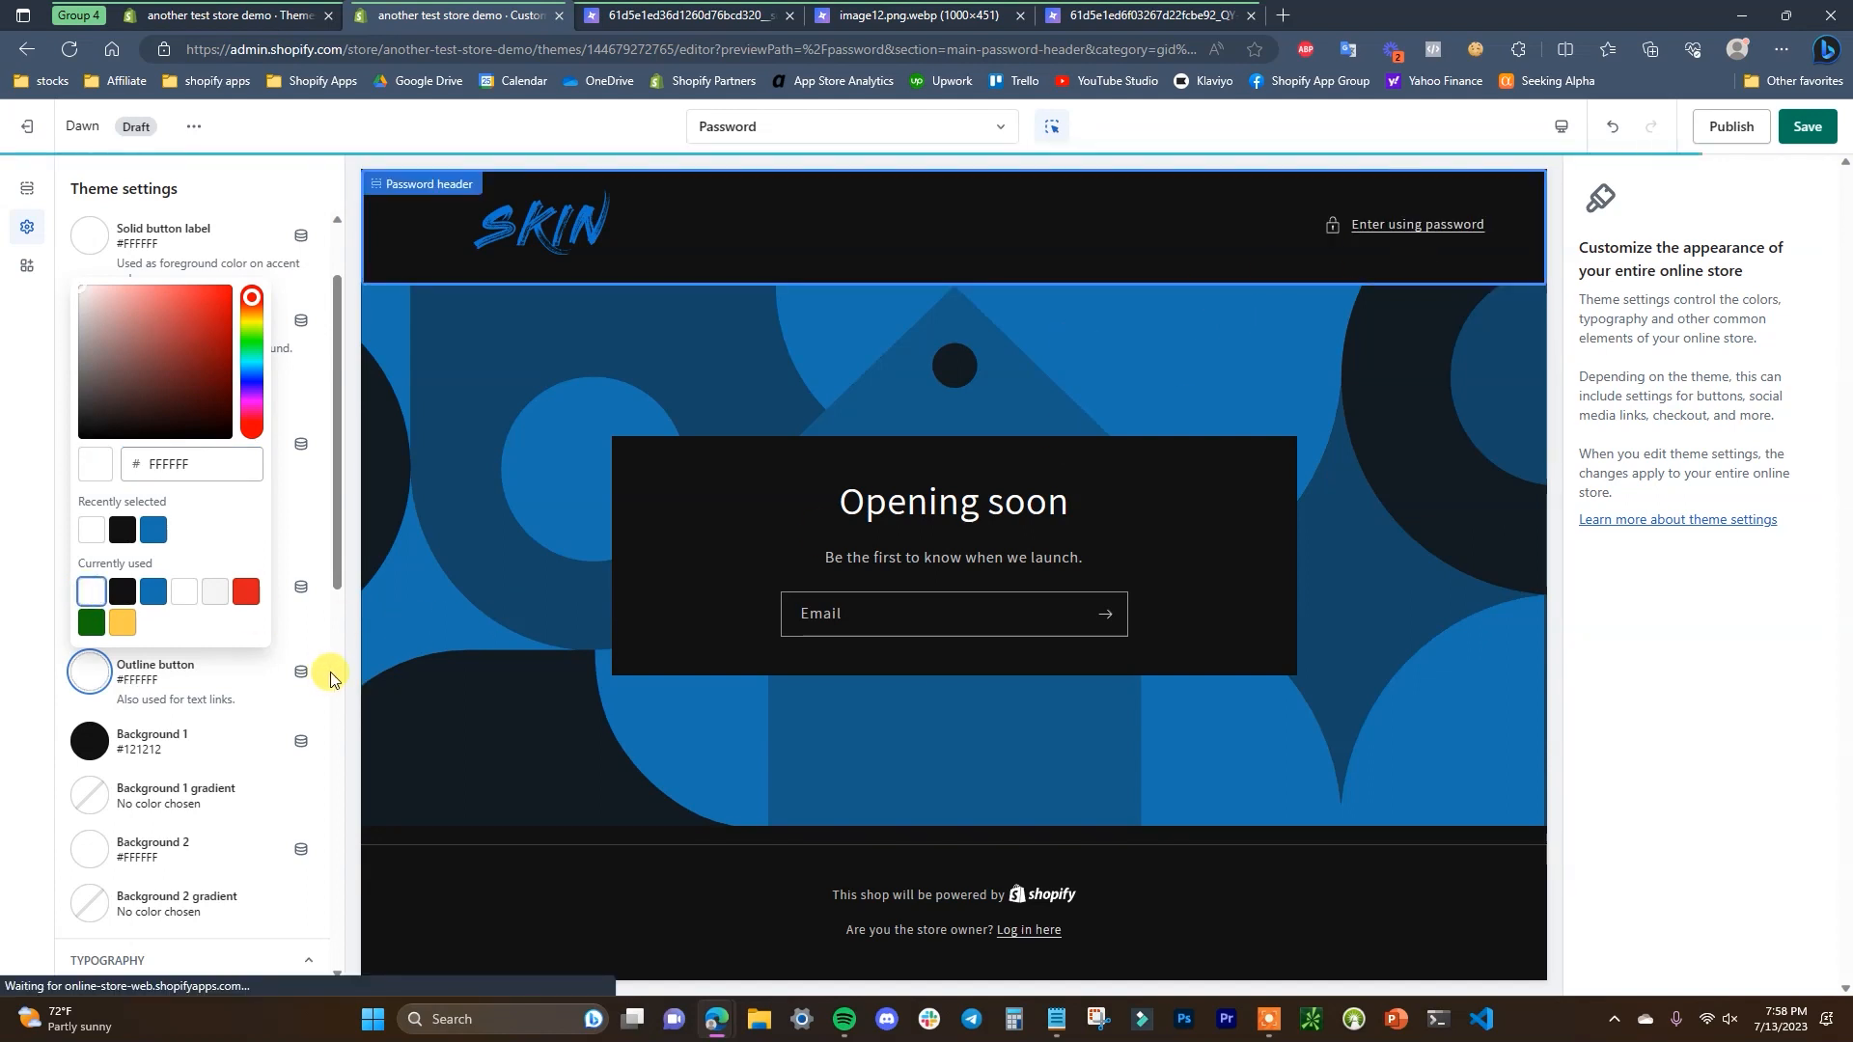
{"action": "scroll", "coordinate": [327, 675], "scroll_direction": "down", "scroll_amount": 7}
{"action": "left_click", "coordinate": [333, 723]}
{"action": "left_click_drag", "start_coordinate": [374, 408], "coordinate": [322, 387]}
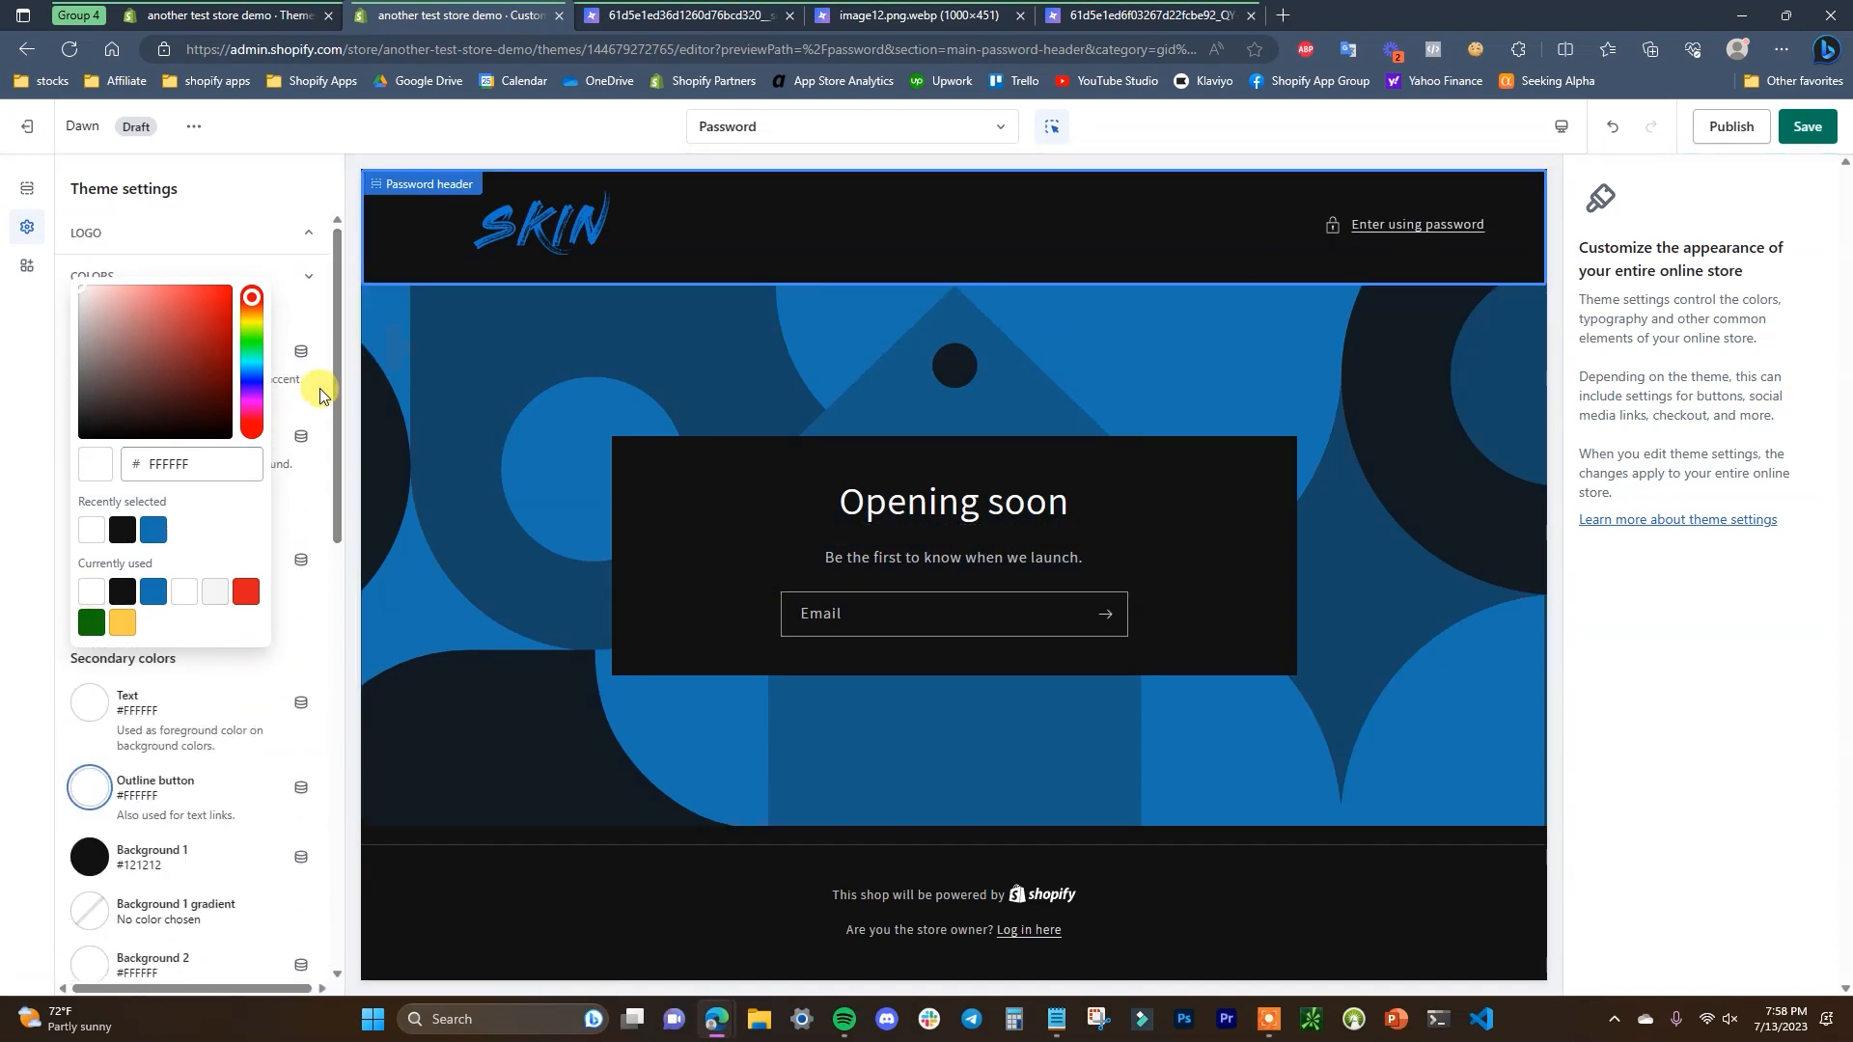
{"action": "left_click", "coordinate": [320, 389]}
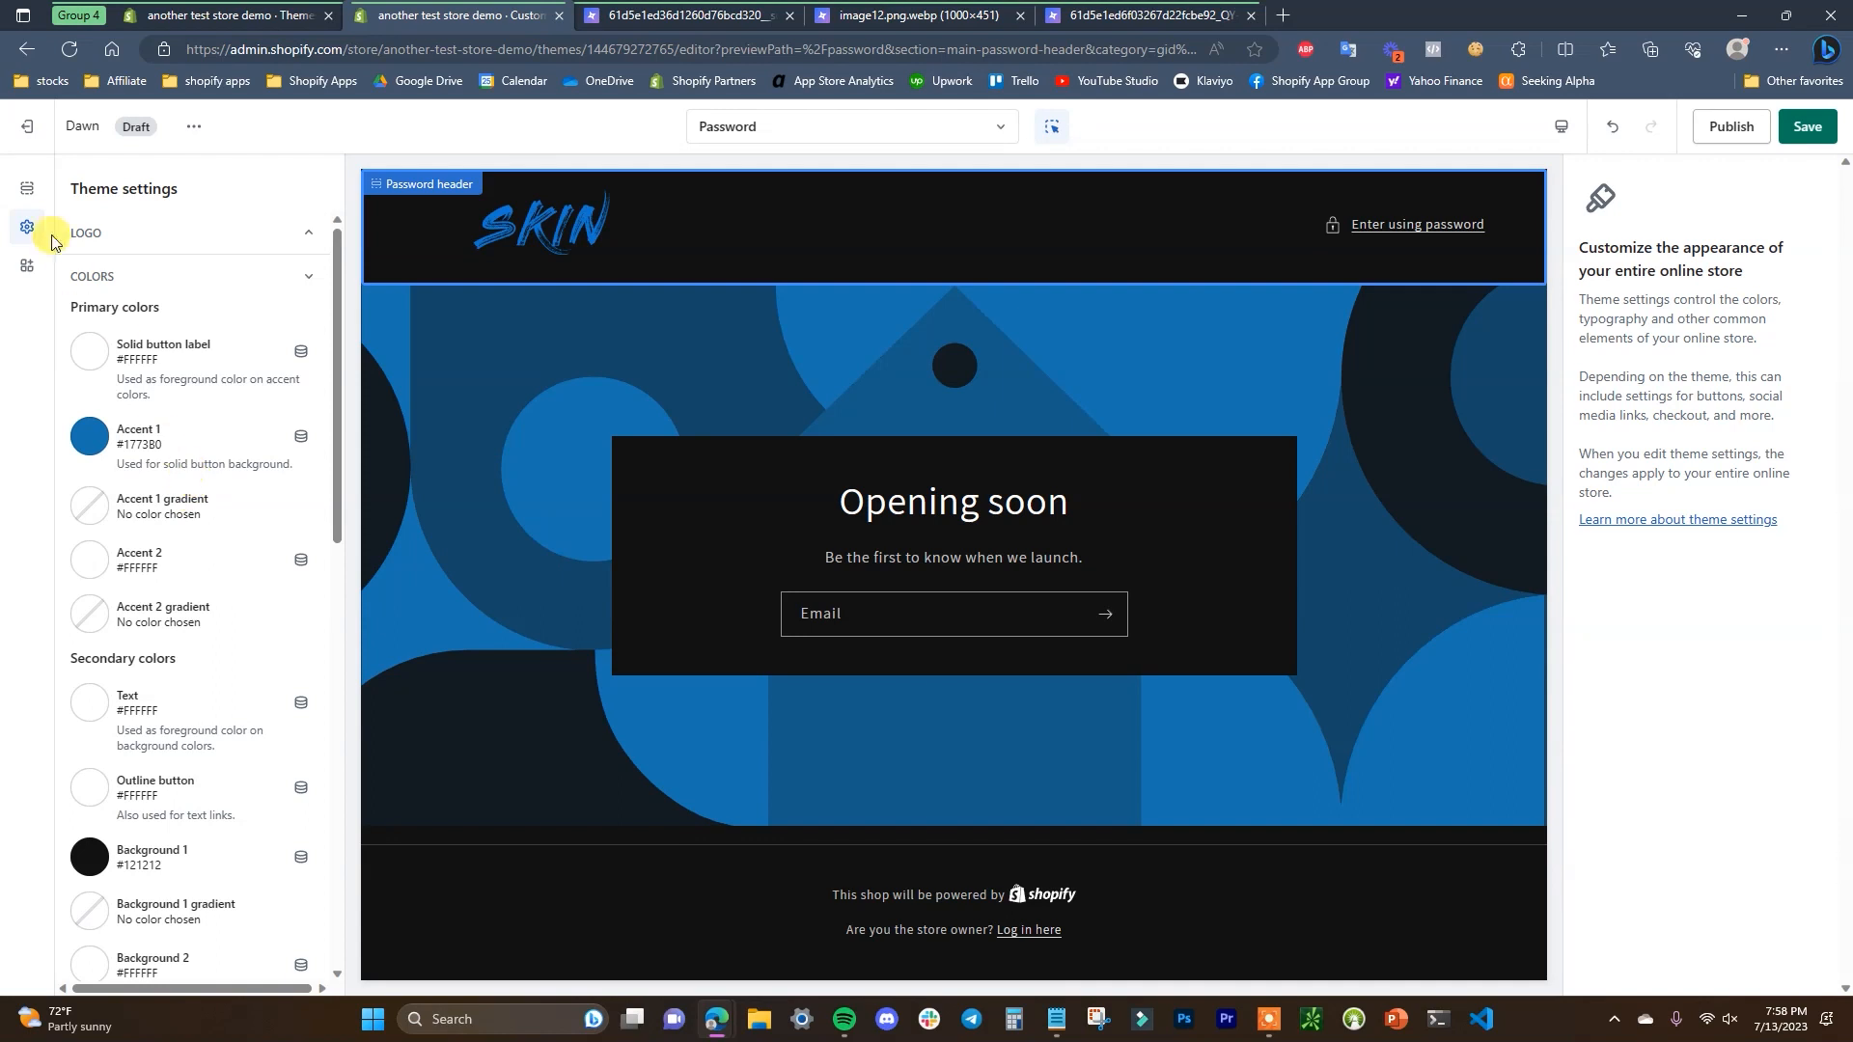
{"action": "left_click", "coordinate": [29, 190]}
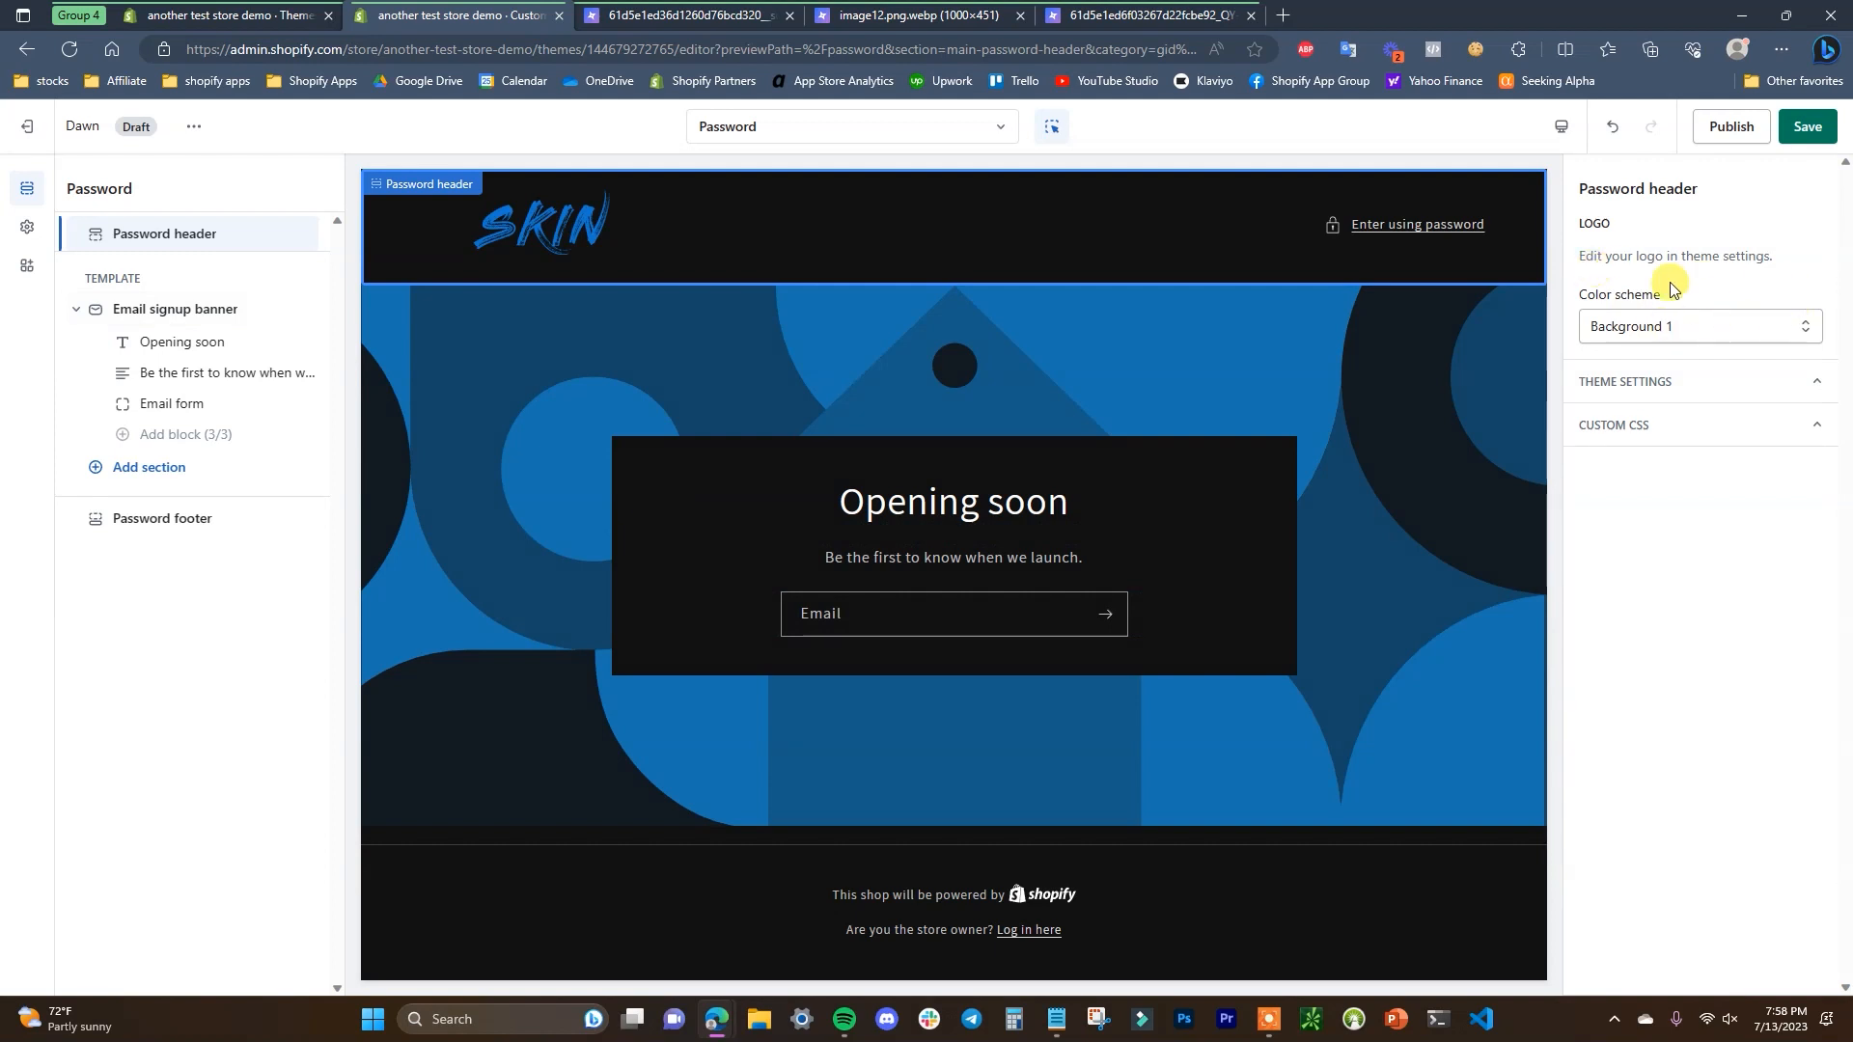
Try the Background 2 and Accent 1 color schemes on the password header, return it to Background 1, and view its logo settings
{"action": "left_click", "coordinate": [1688, 323]}
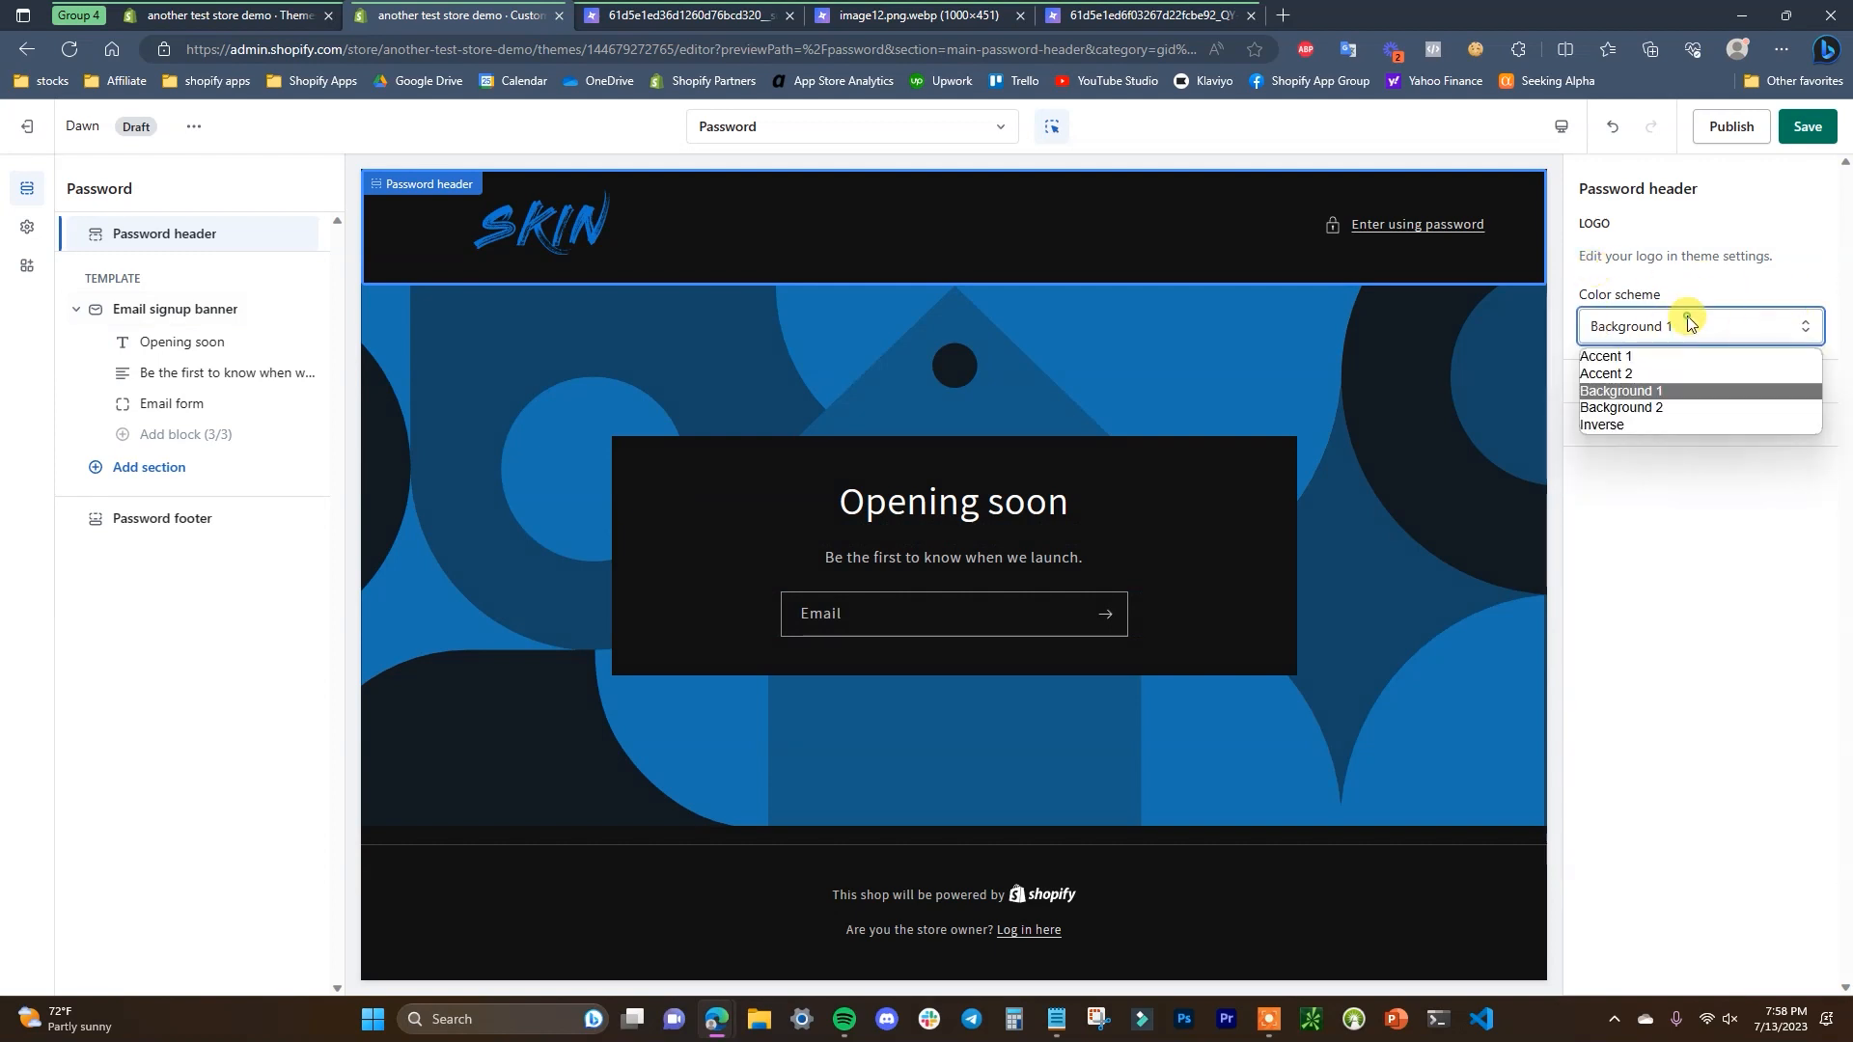
{"action": "left_click", "coordinate": [1687, 406]}
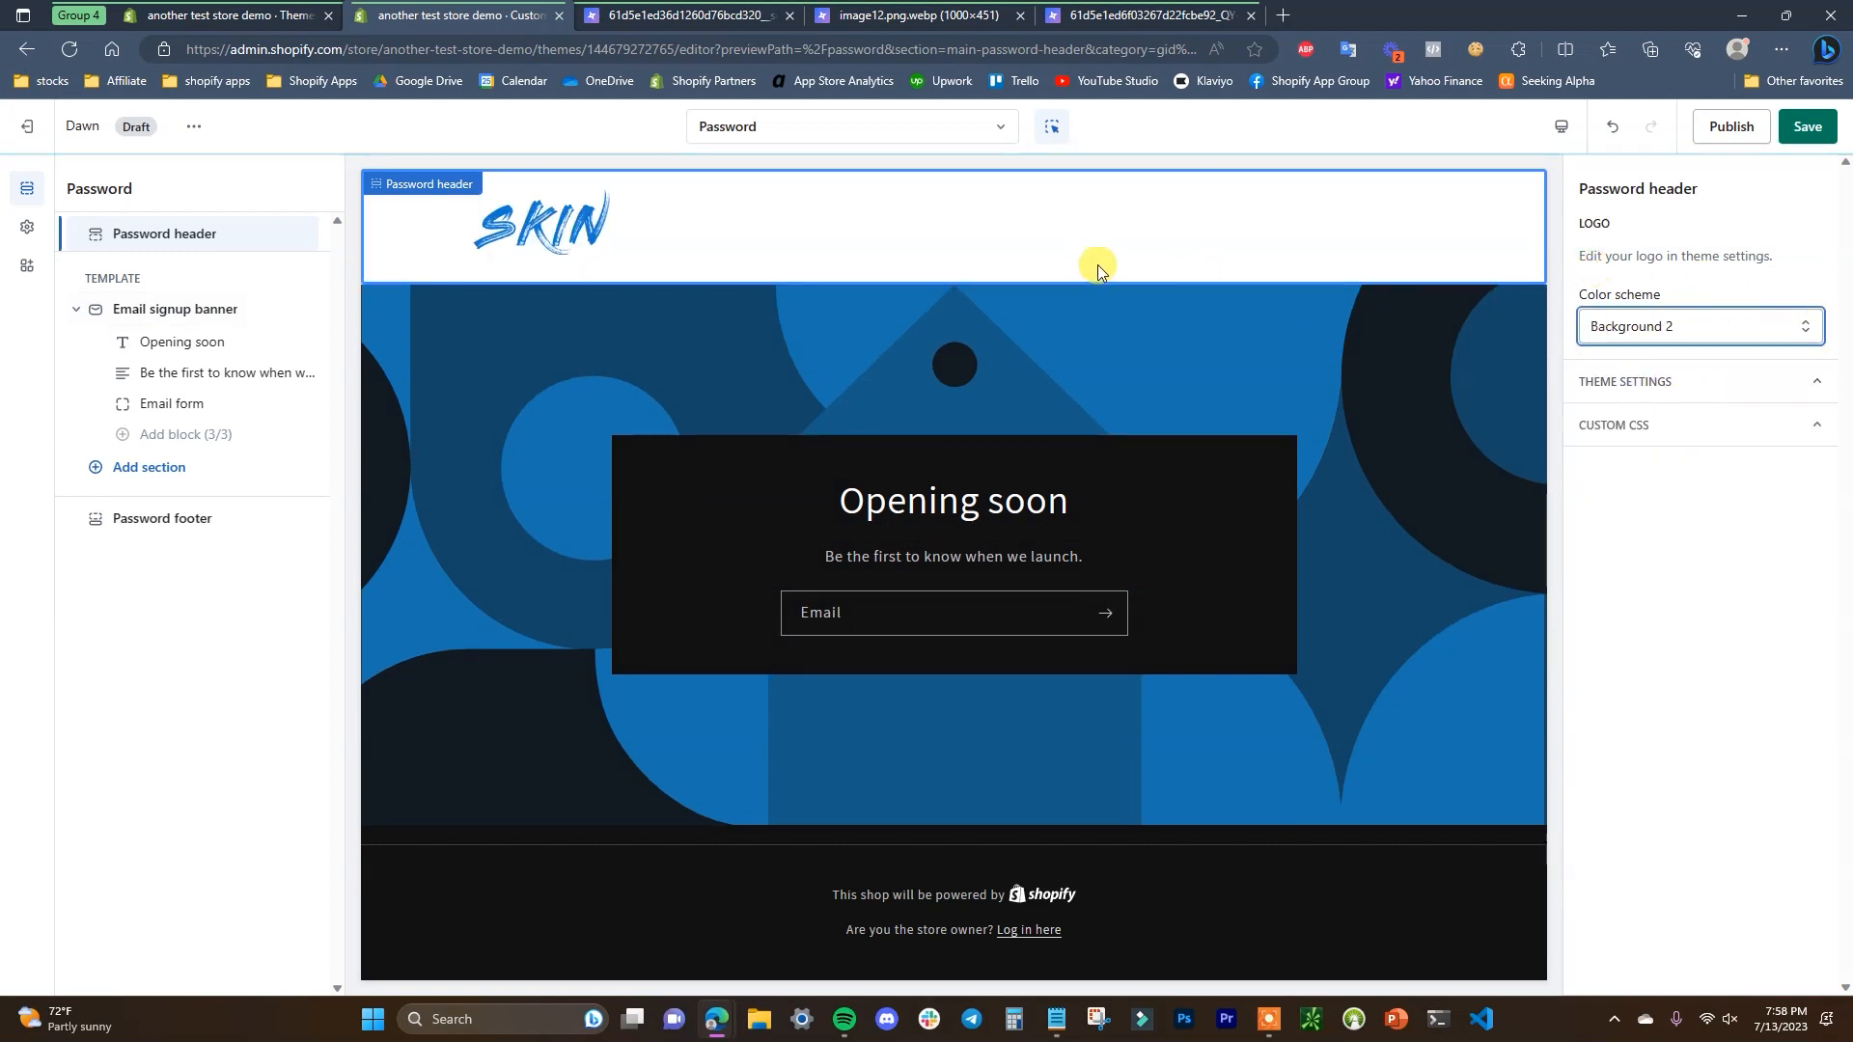
{"action": "left_click", "coordinate": [1701, 326]}
{"action": "left_click", "coordinate": [1698, 356]}
{"action": "left_click", "coordinate": [1711, 324]}
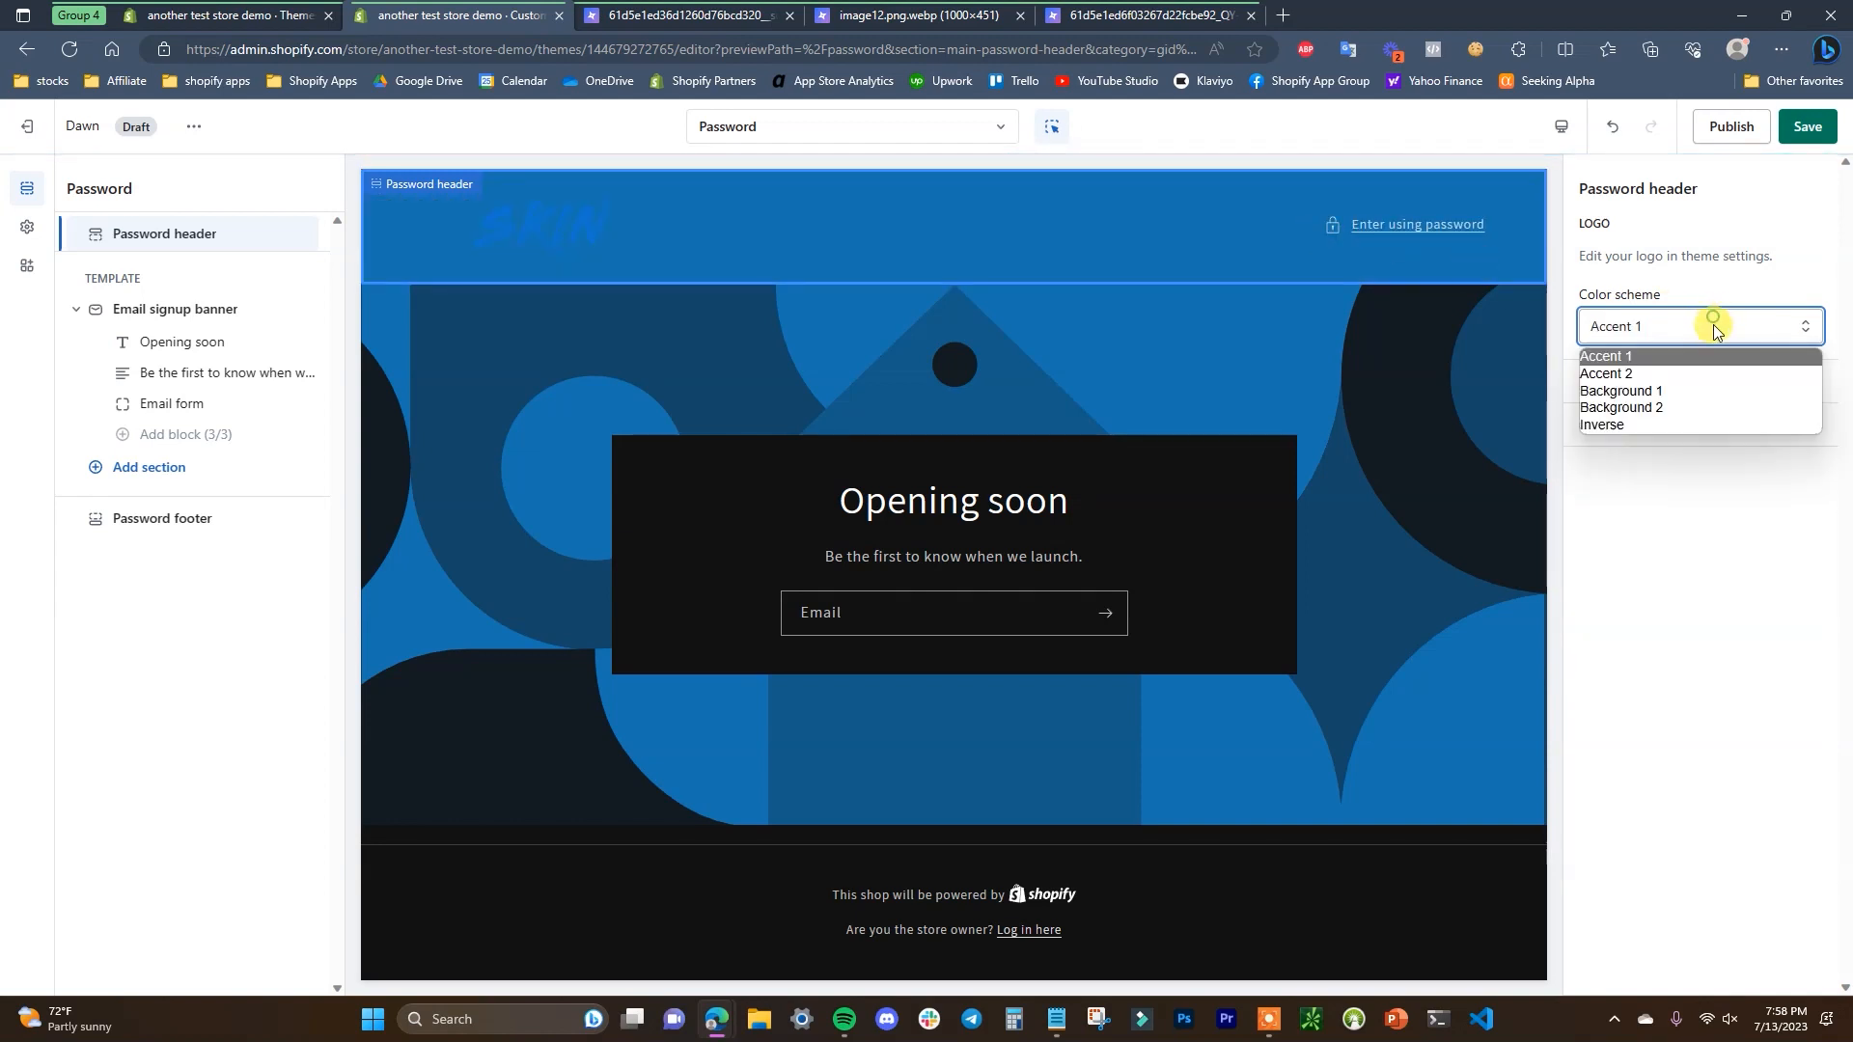
{"action": "left_click", "coordinate": [1705, 390]}
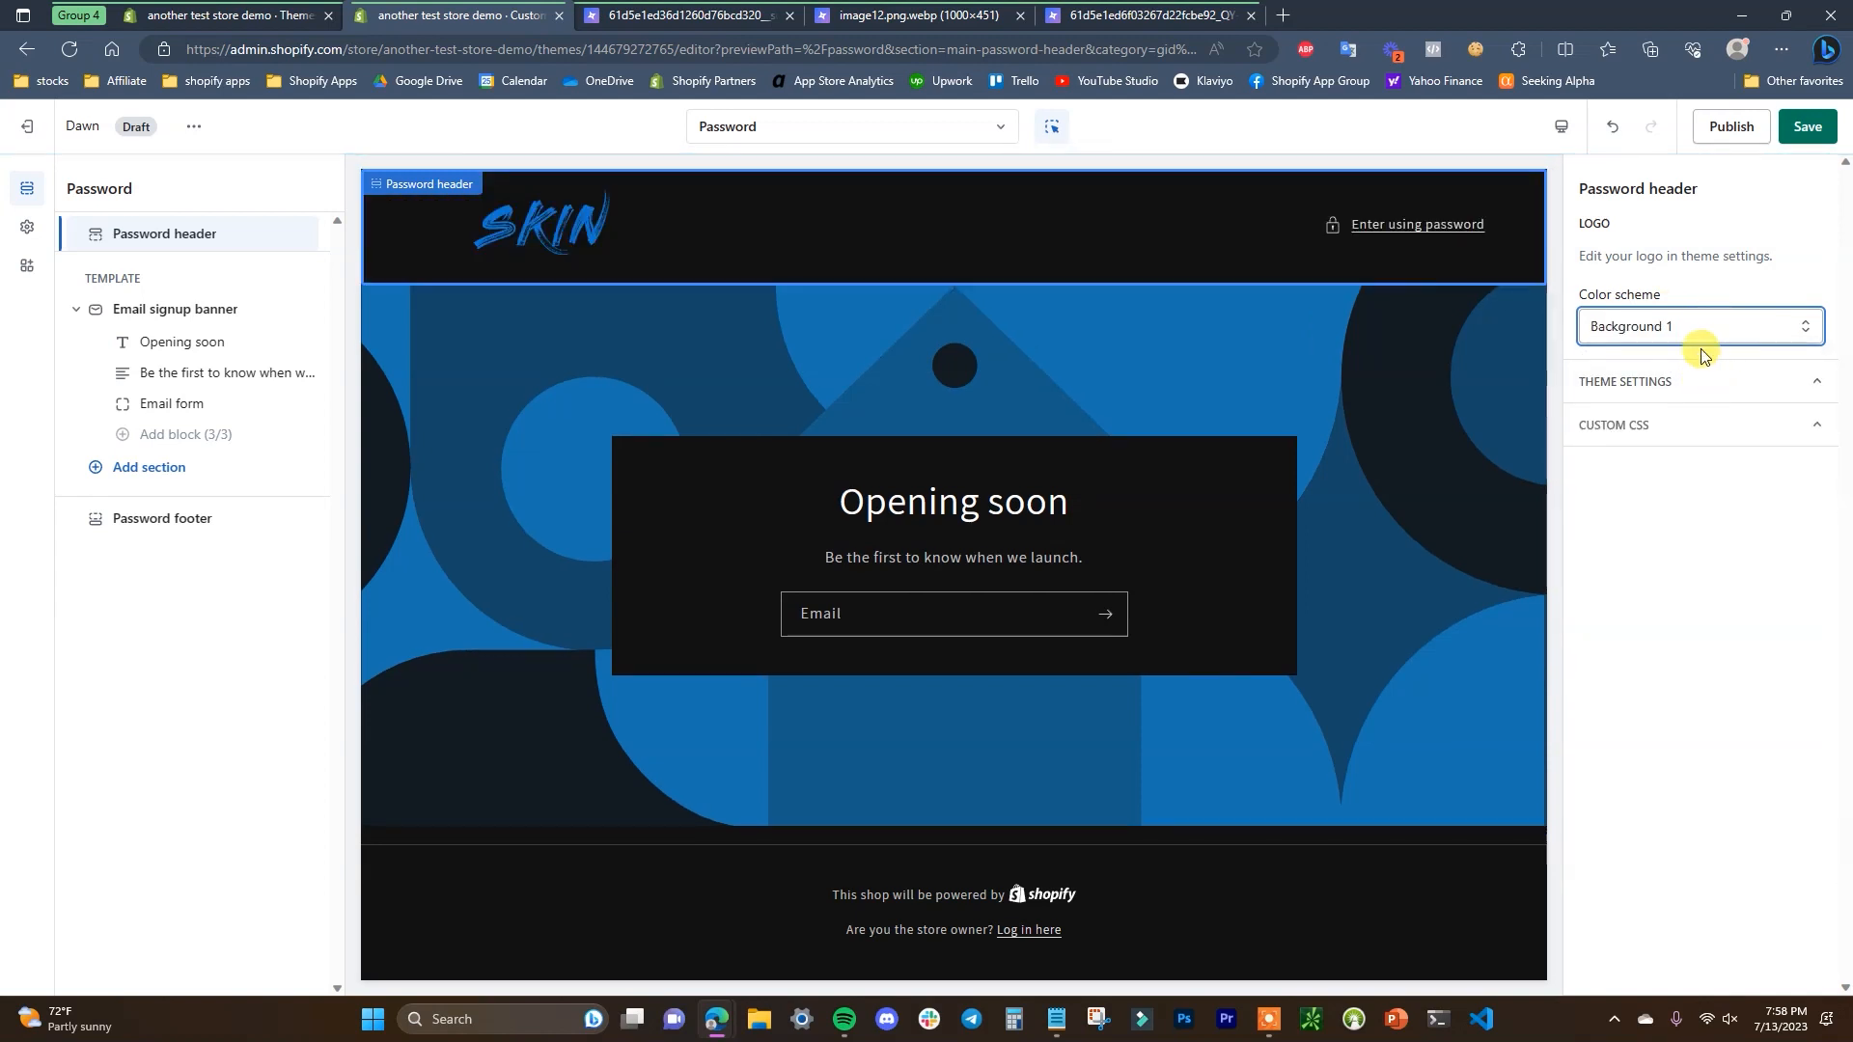
{"action": "left_click", "coordinate": [1814, 383]}
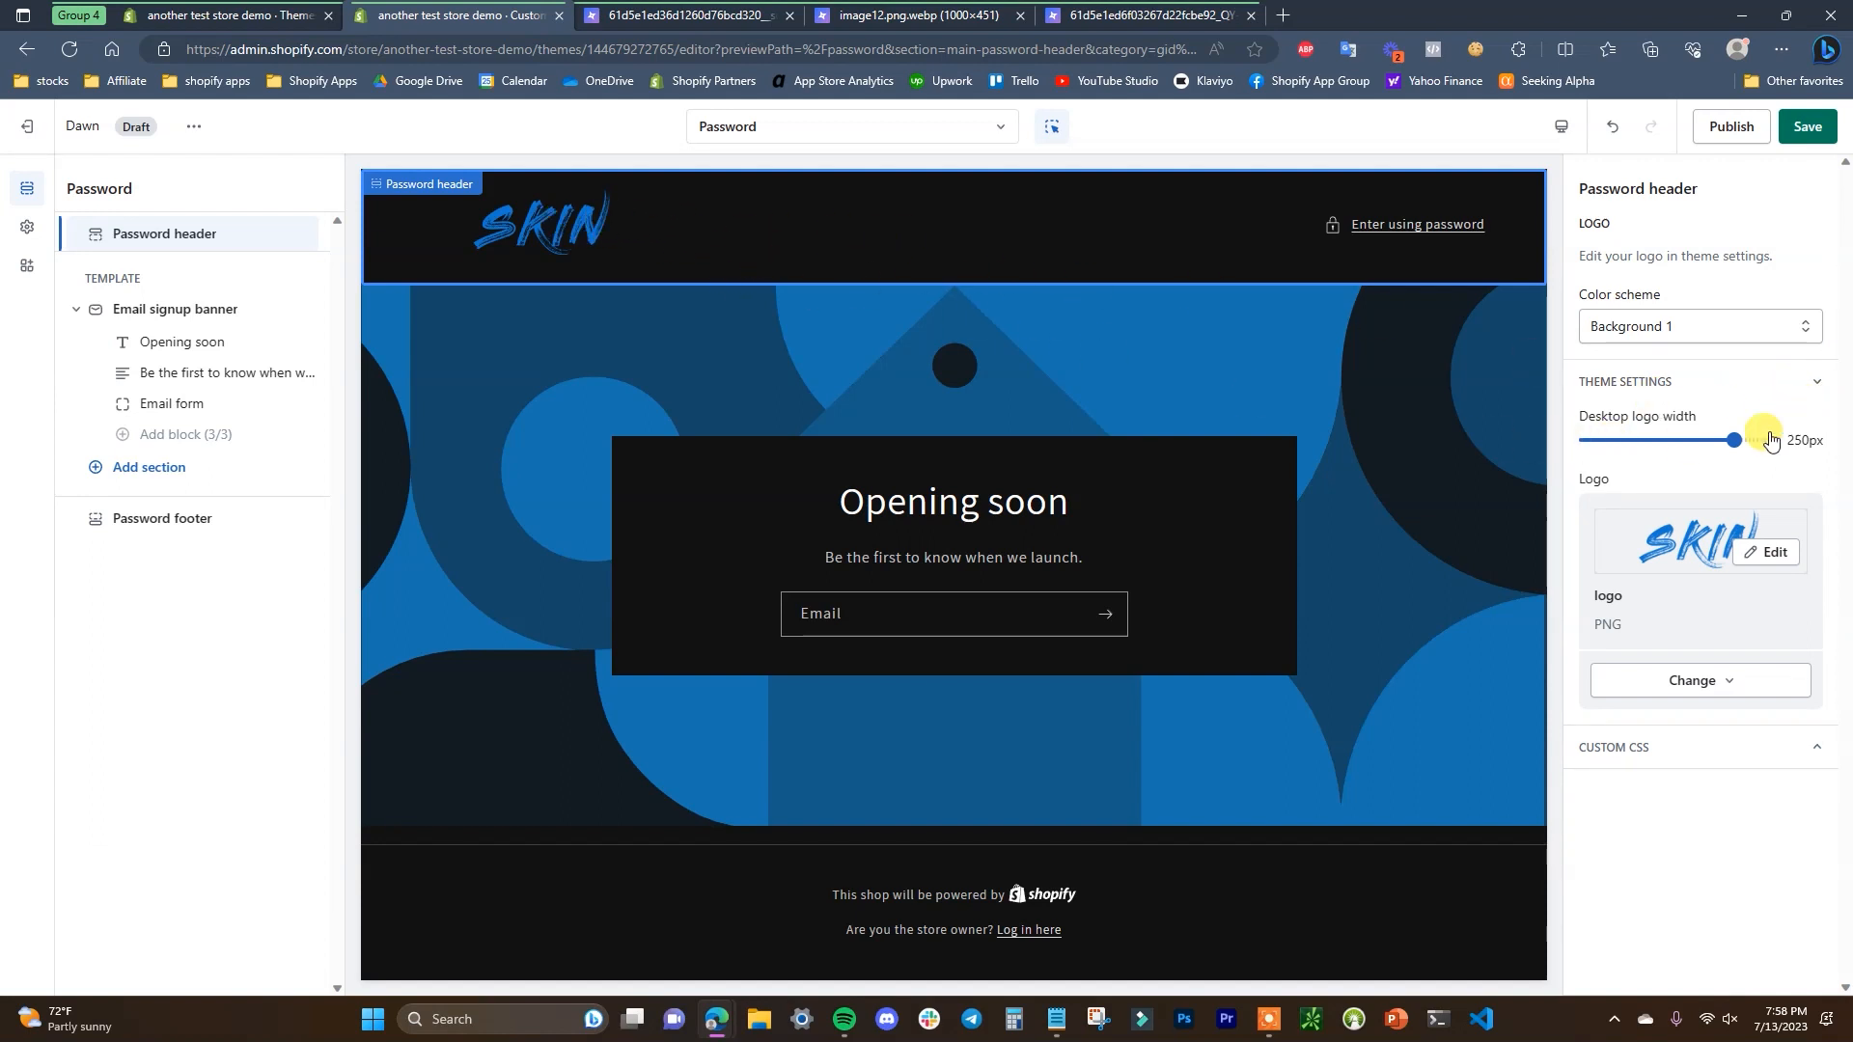
{"action": "left_click", "coordinate": [1808, 389]}
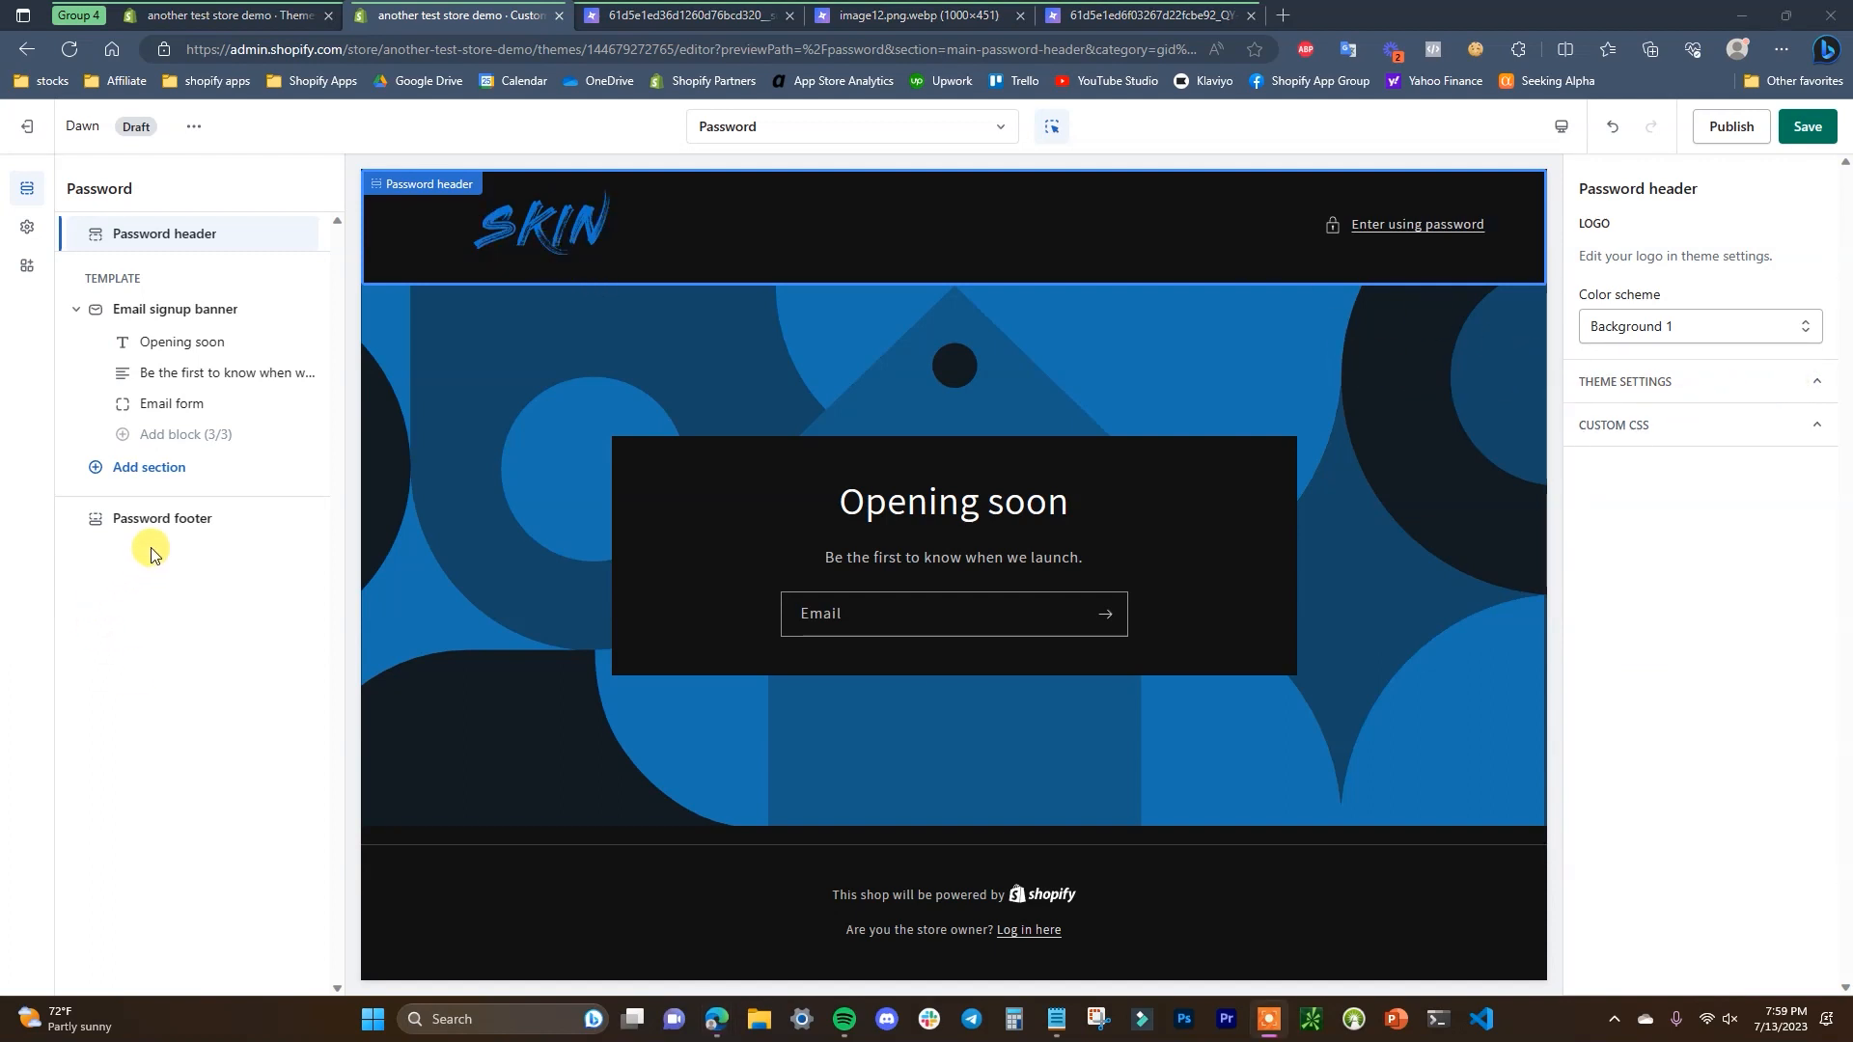
{"action": "left_click", "coordinate": [206, 526]}
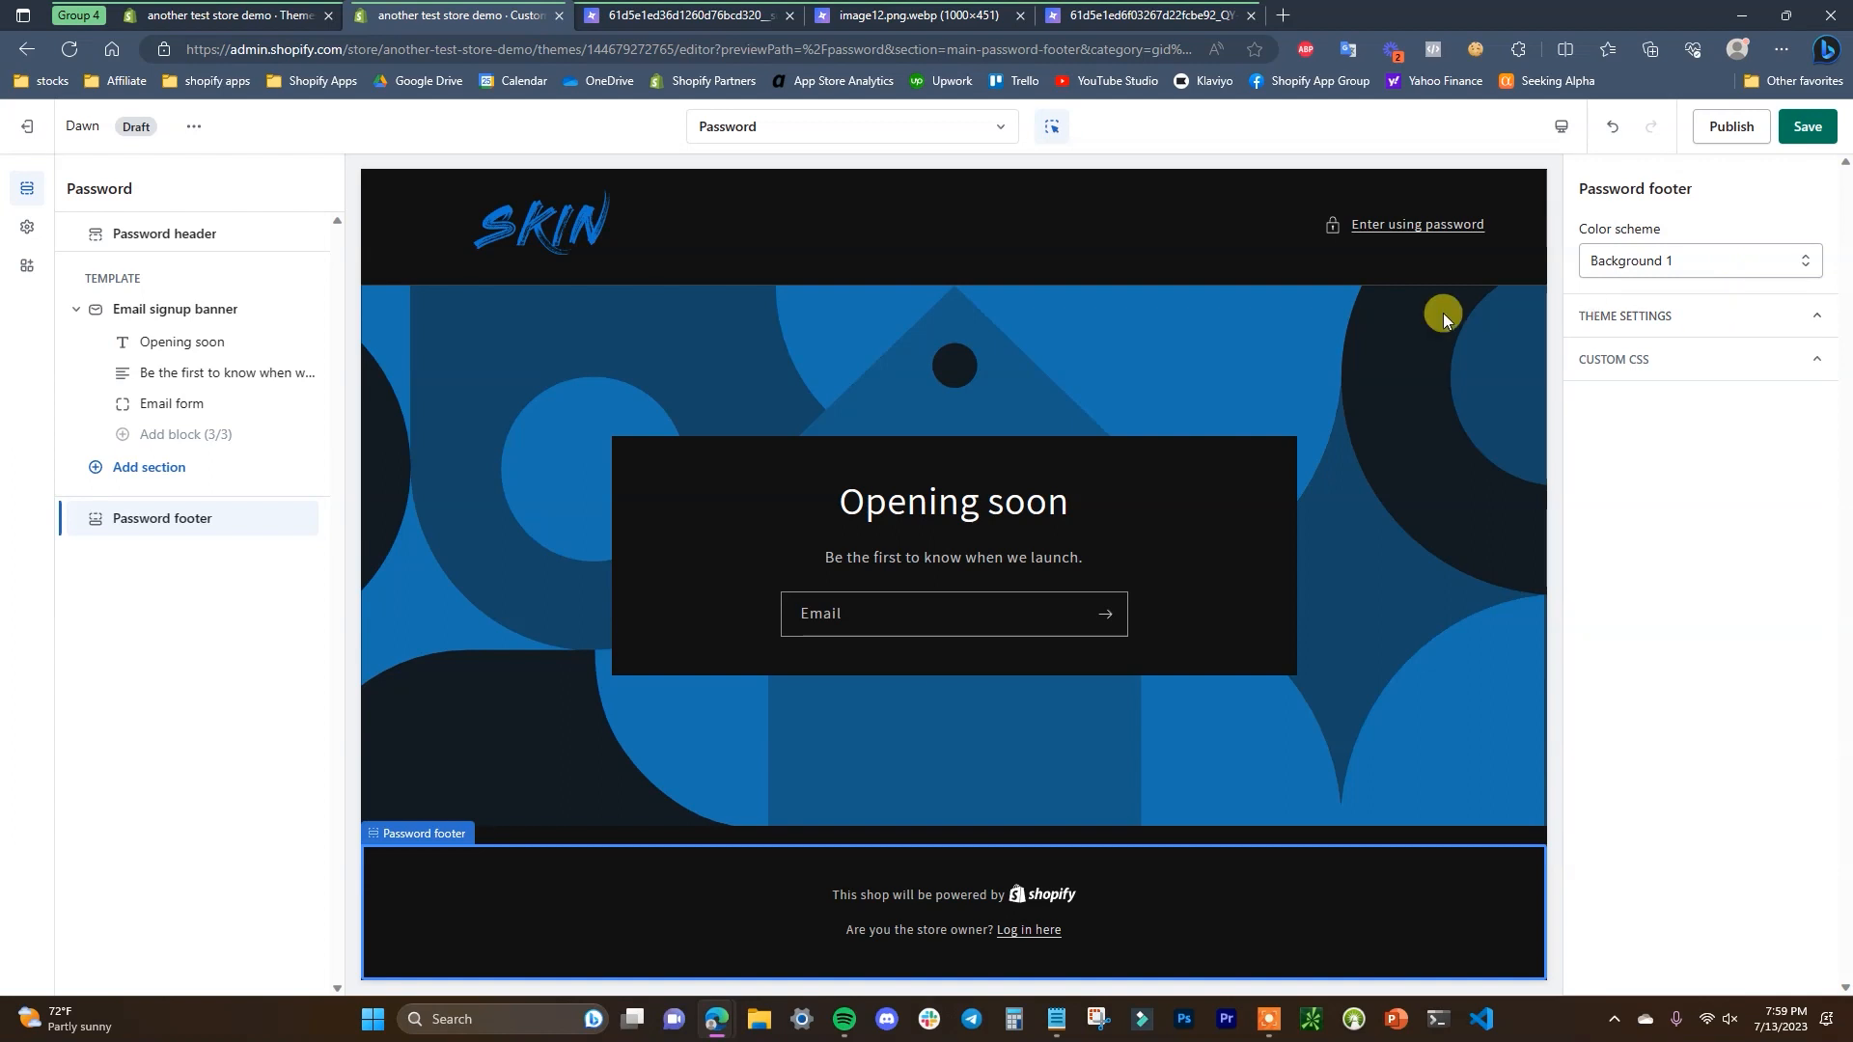
{"action": "left_click", "coordinate": [1679, 314]}
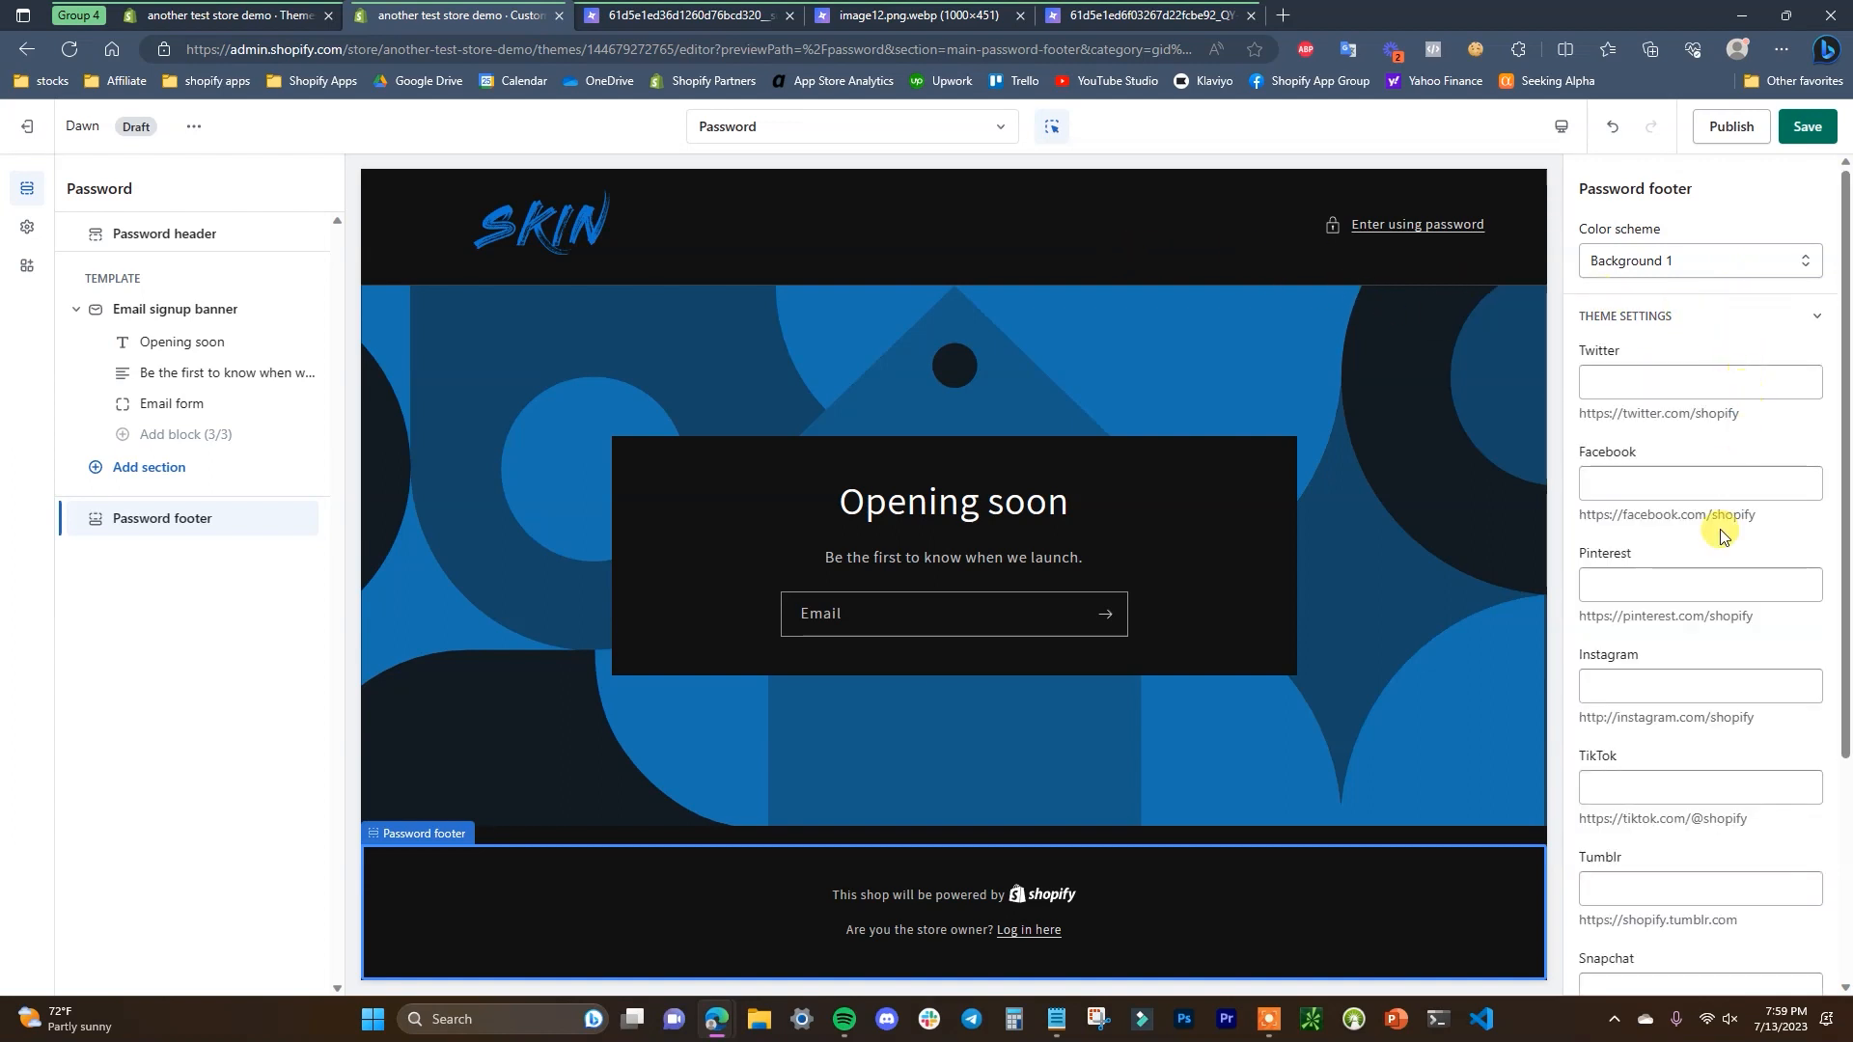
{"action": "scroll", "coordinate": [1727, 570], "scroll_direction": "down", "scroll_amount": 3}
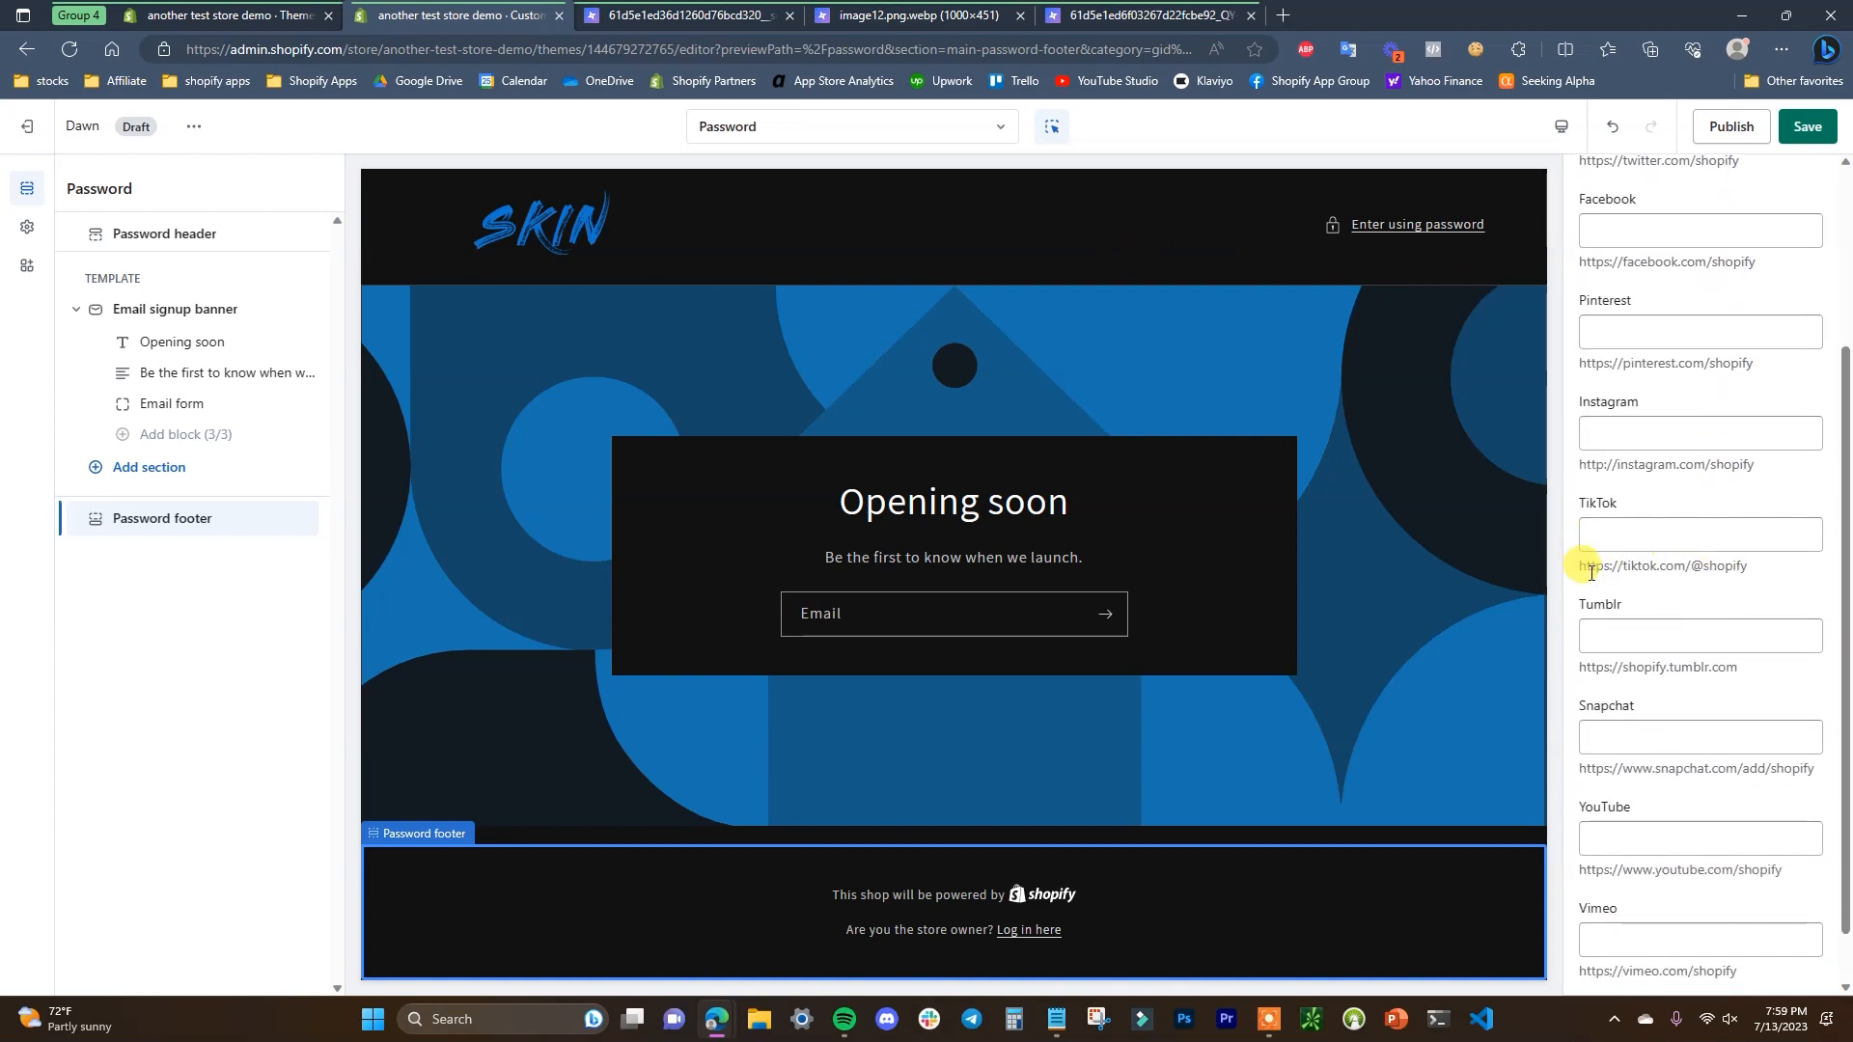
{"action": "scroll", "coordinate": [1745, 567], "scroll_direction": "down", "scroll_amount": 1}
{"action": "scroll", "coordinate": [1745, 572], "scroll_direction": "up", "scroll_amount": 2}
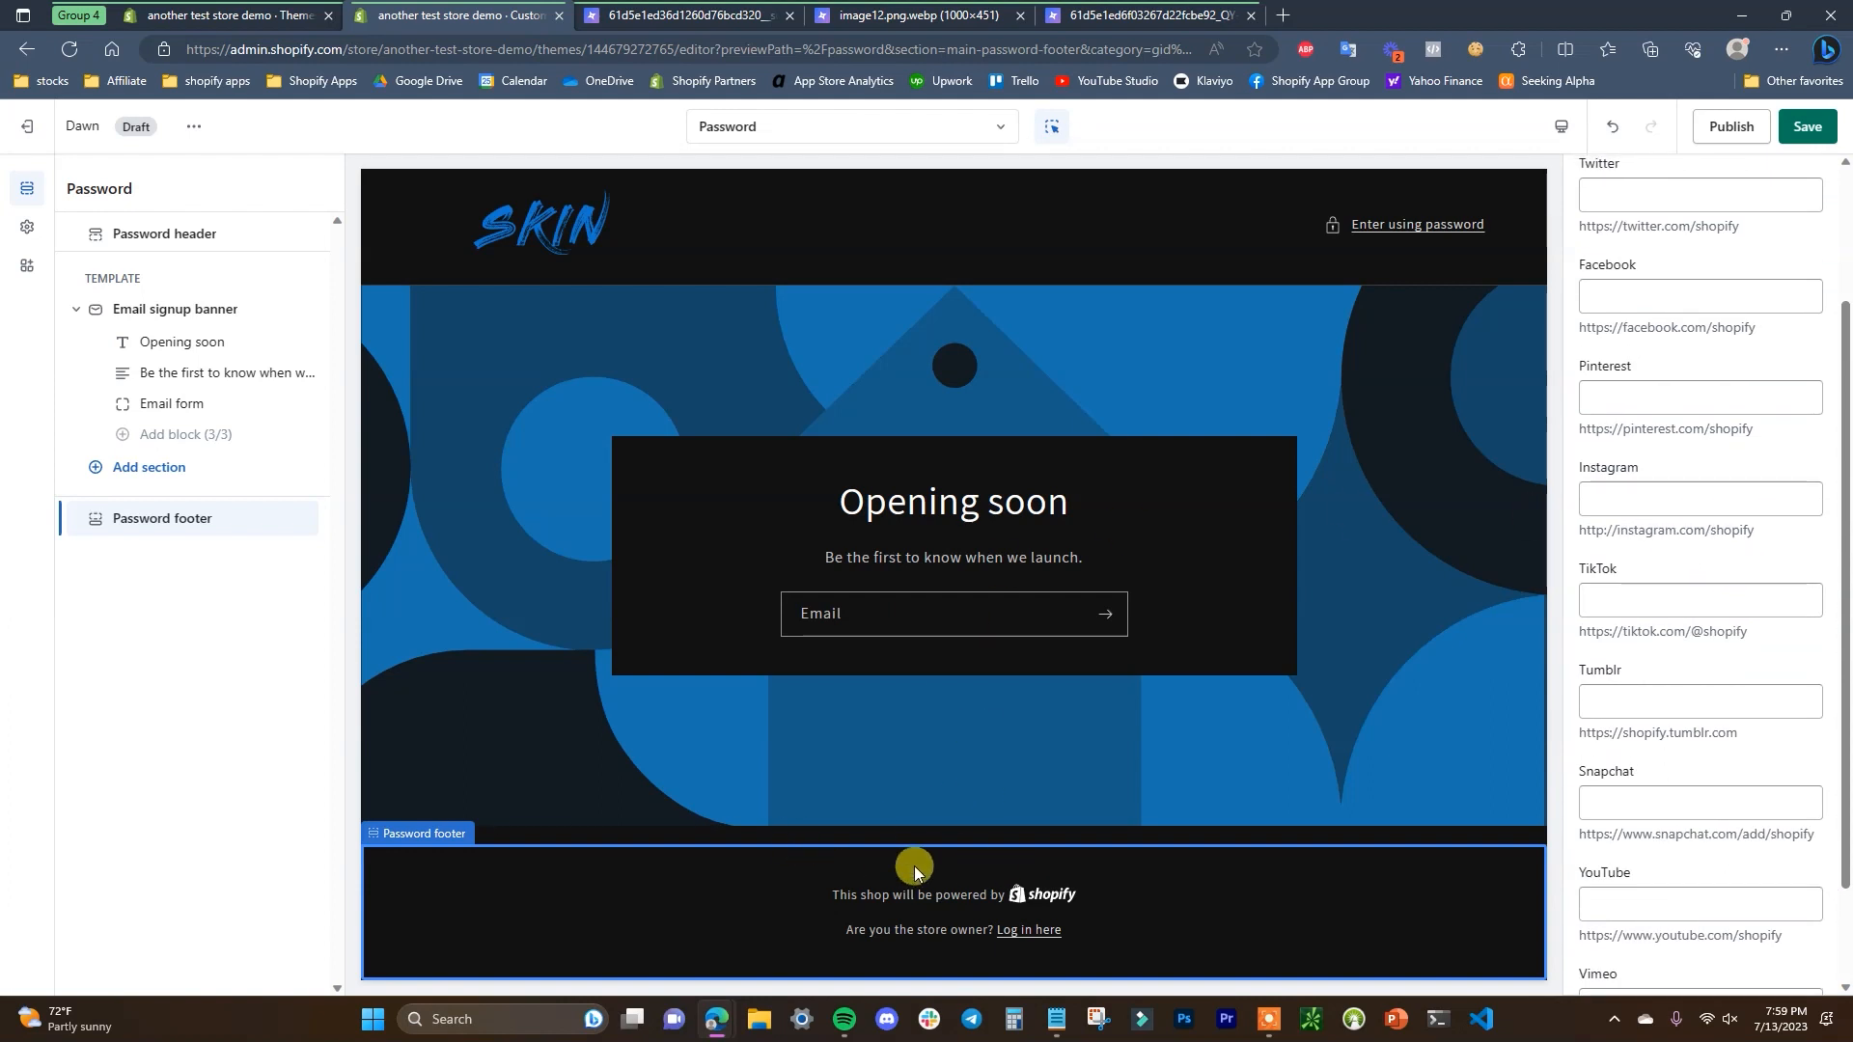
{"action": "scroll", "coordinate": [1700, 714], "scroll_direction": "up", "scroll_amount": 2}
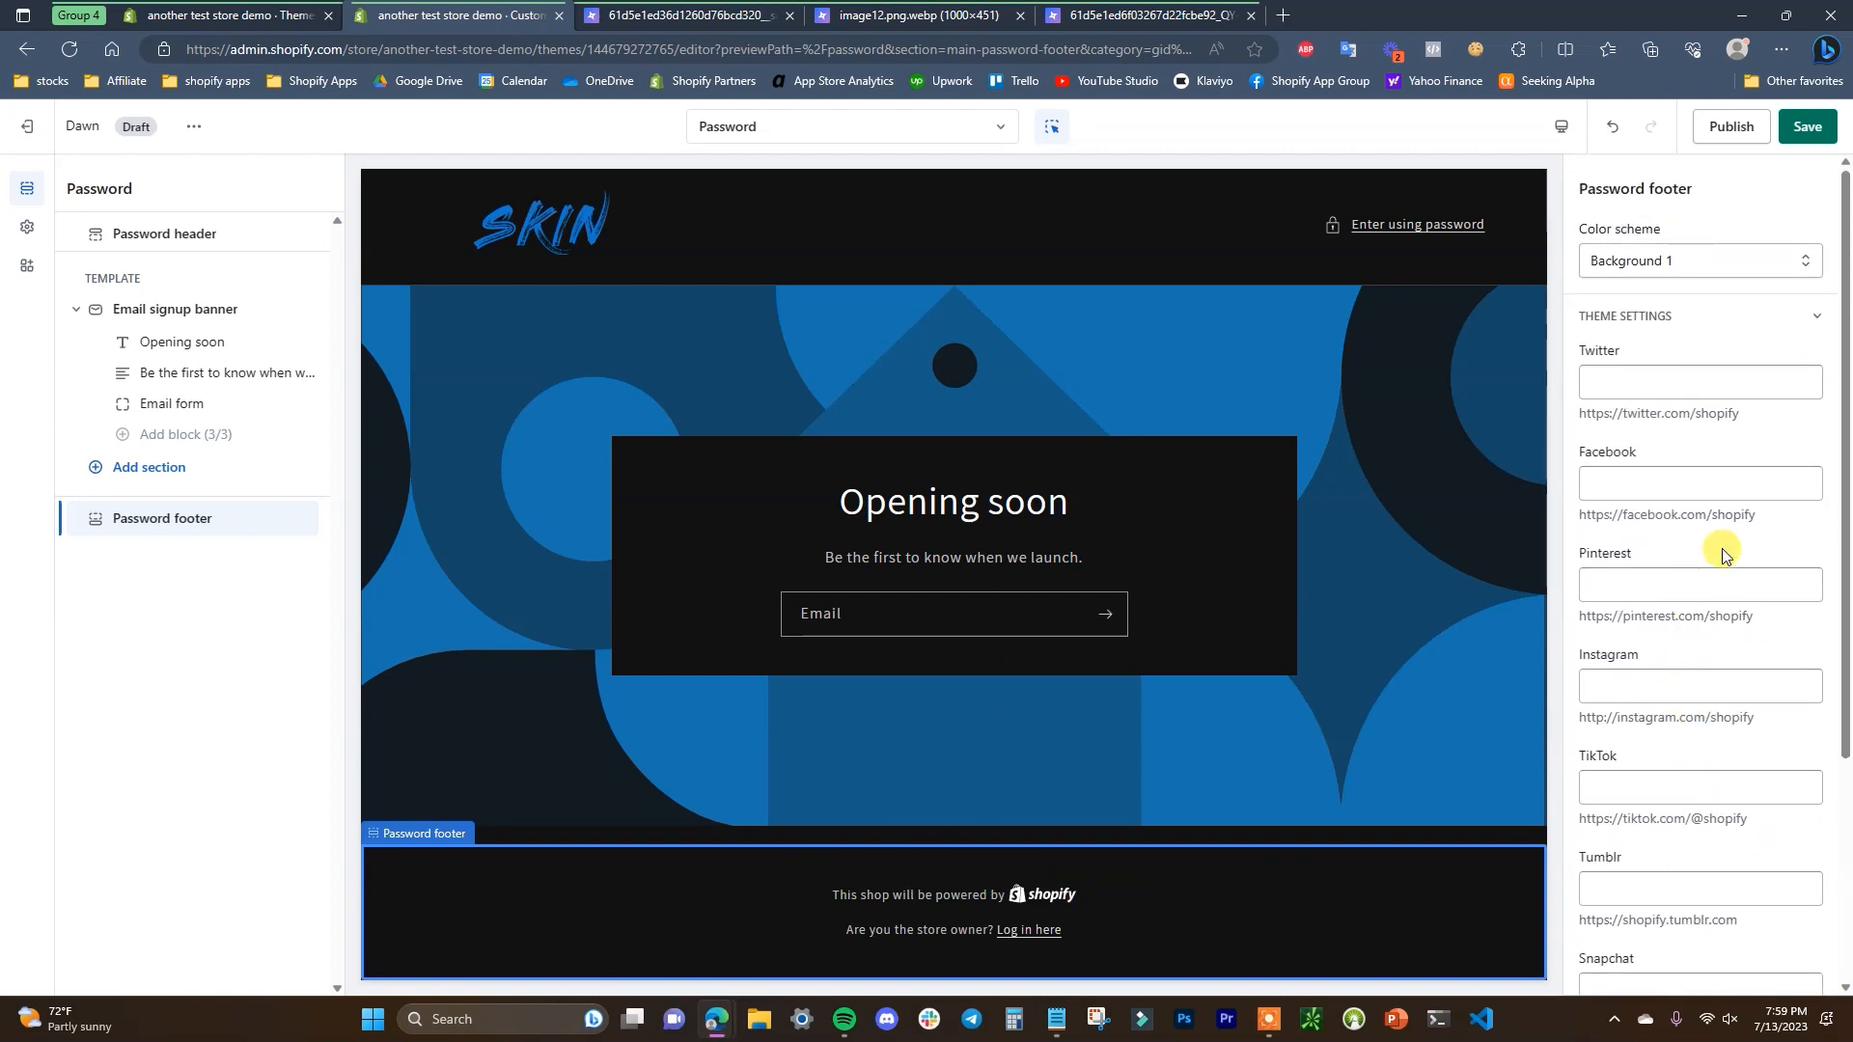
{"action": "left_click_drag", "start_coordinate": [1756, 415], "coordinate": [1583, 413]}
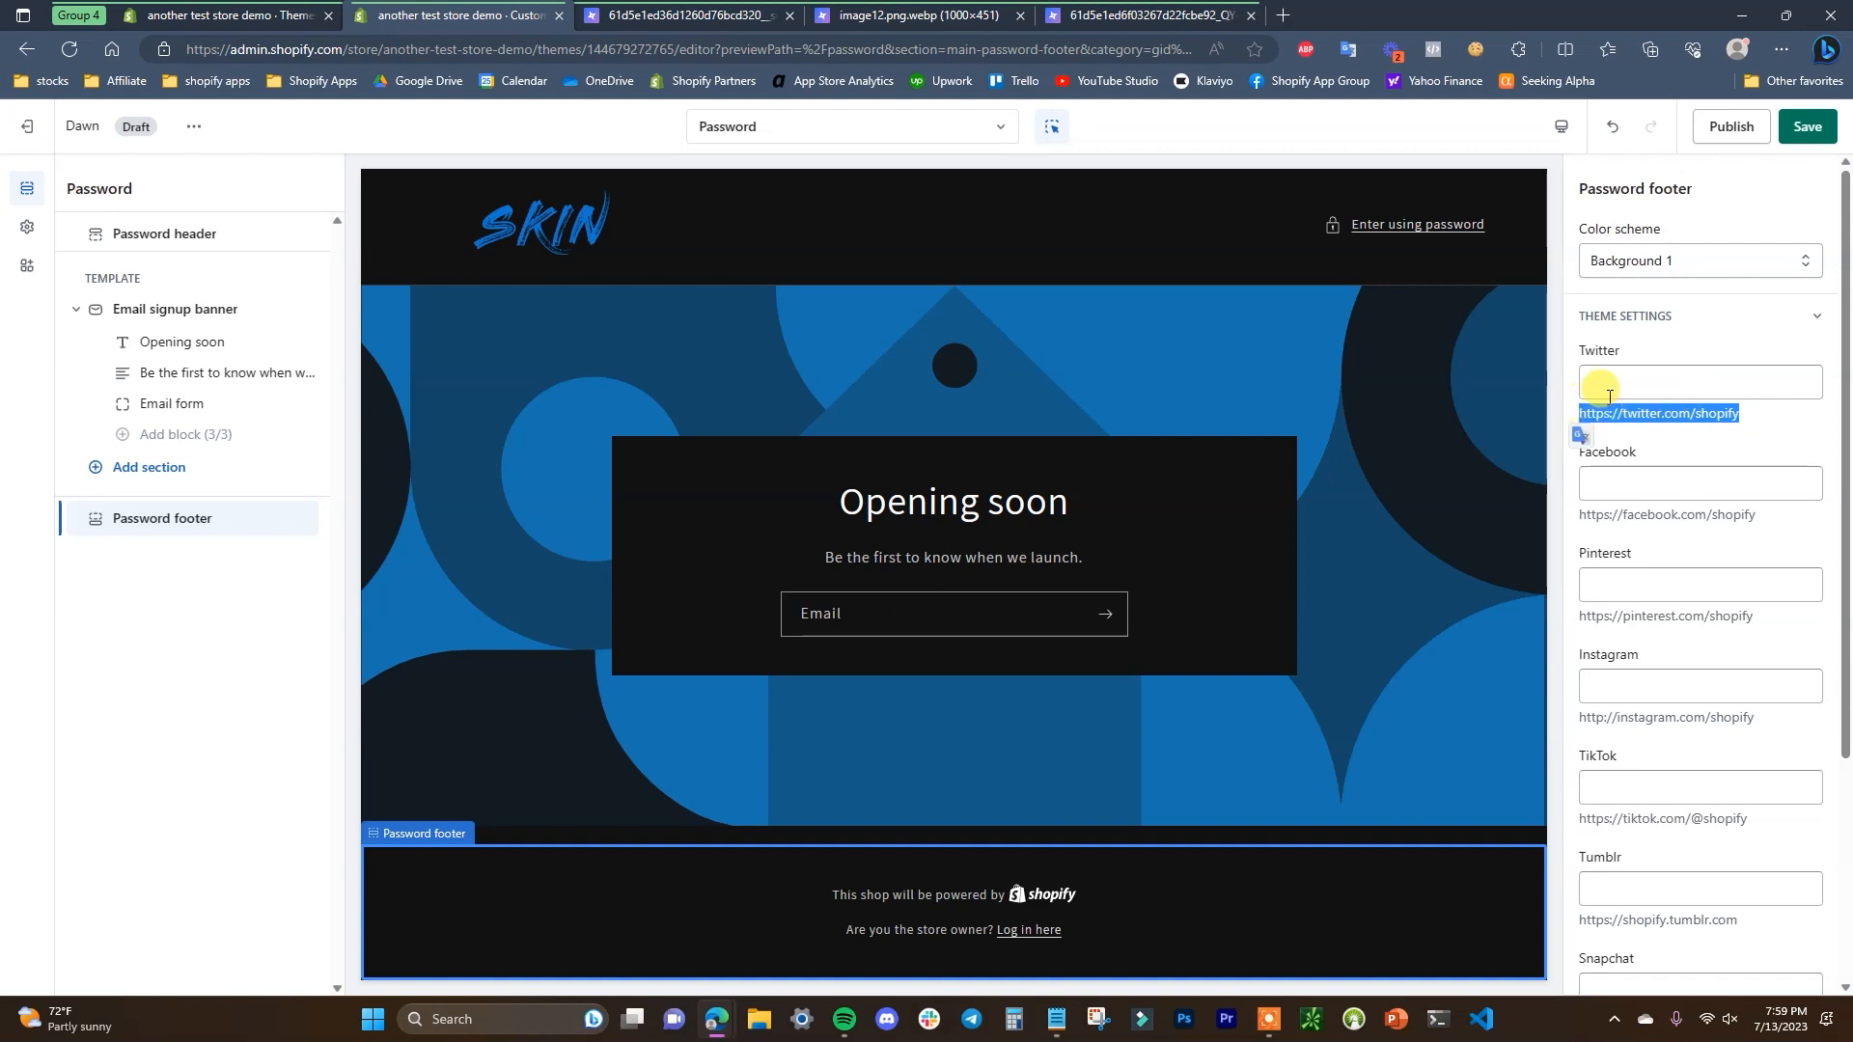
{"action": "left_click", "coordinate": [1624, 387]}
{"action": "left_click_drag", "start_coordinate": [1760, 516], "coordinate": [1584, 521]}
{"action": "key", "text": "ctrl+c"}
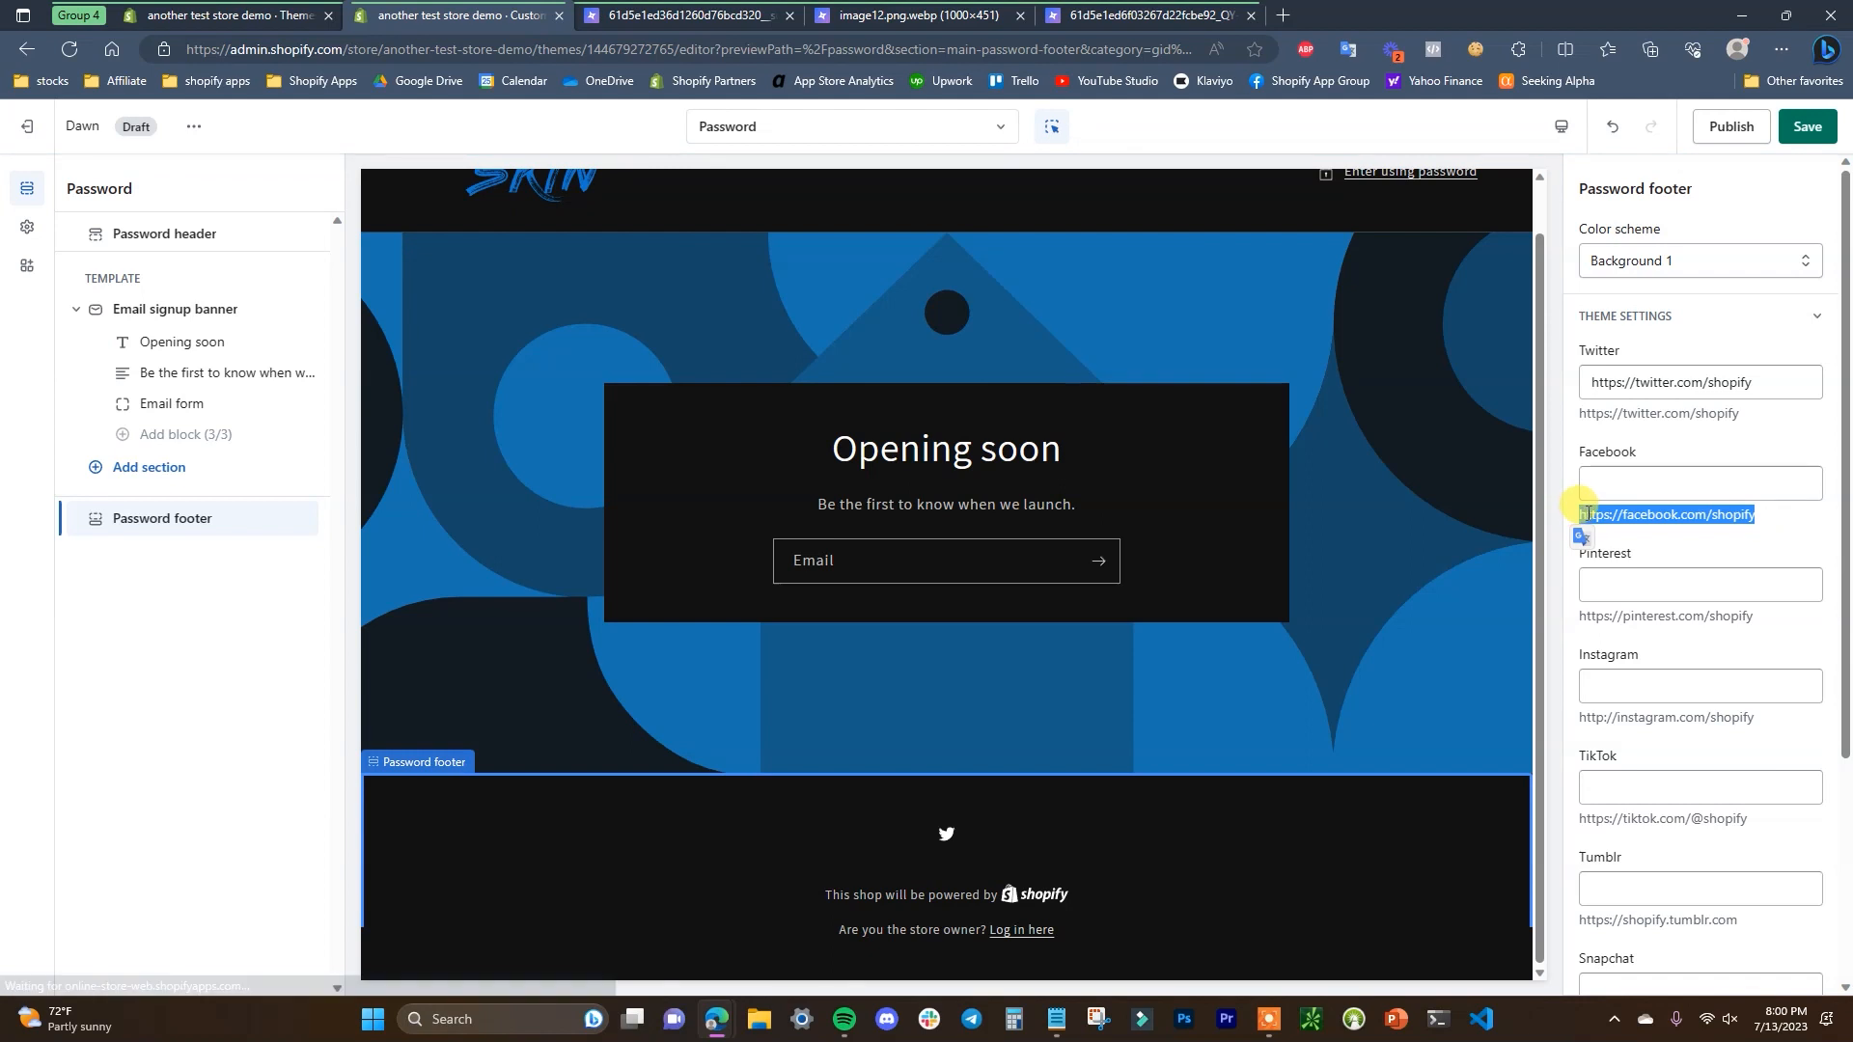
{"action": "left_click", "coordinate": [1630, 477]}
{"action": "key", "text": "ctrl+v"}
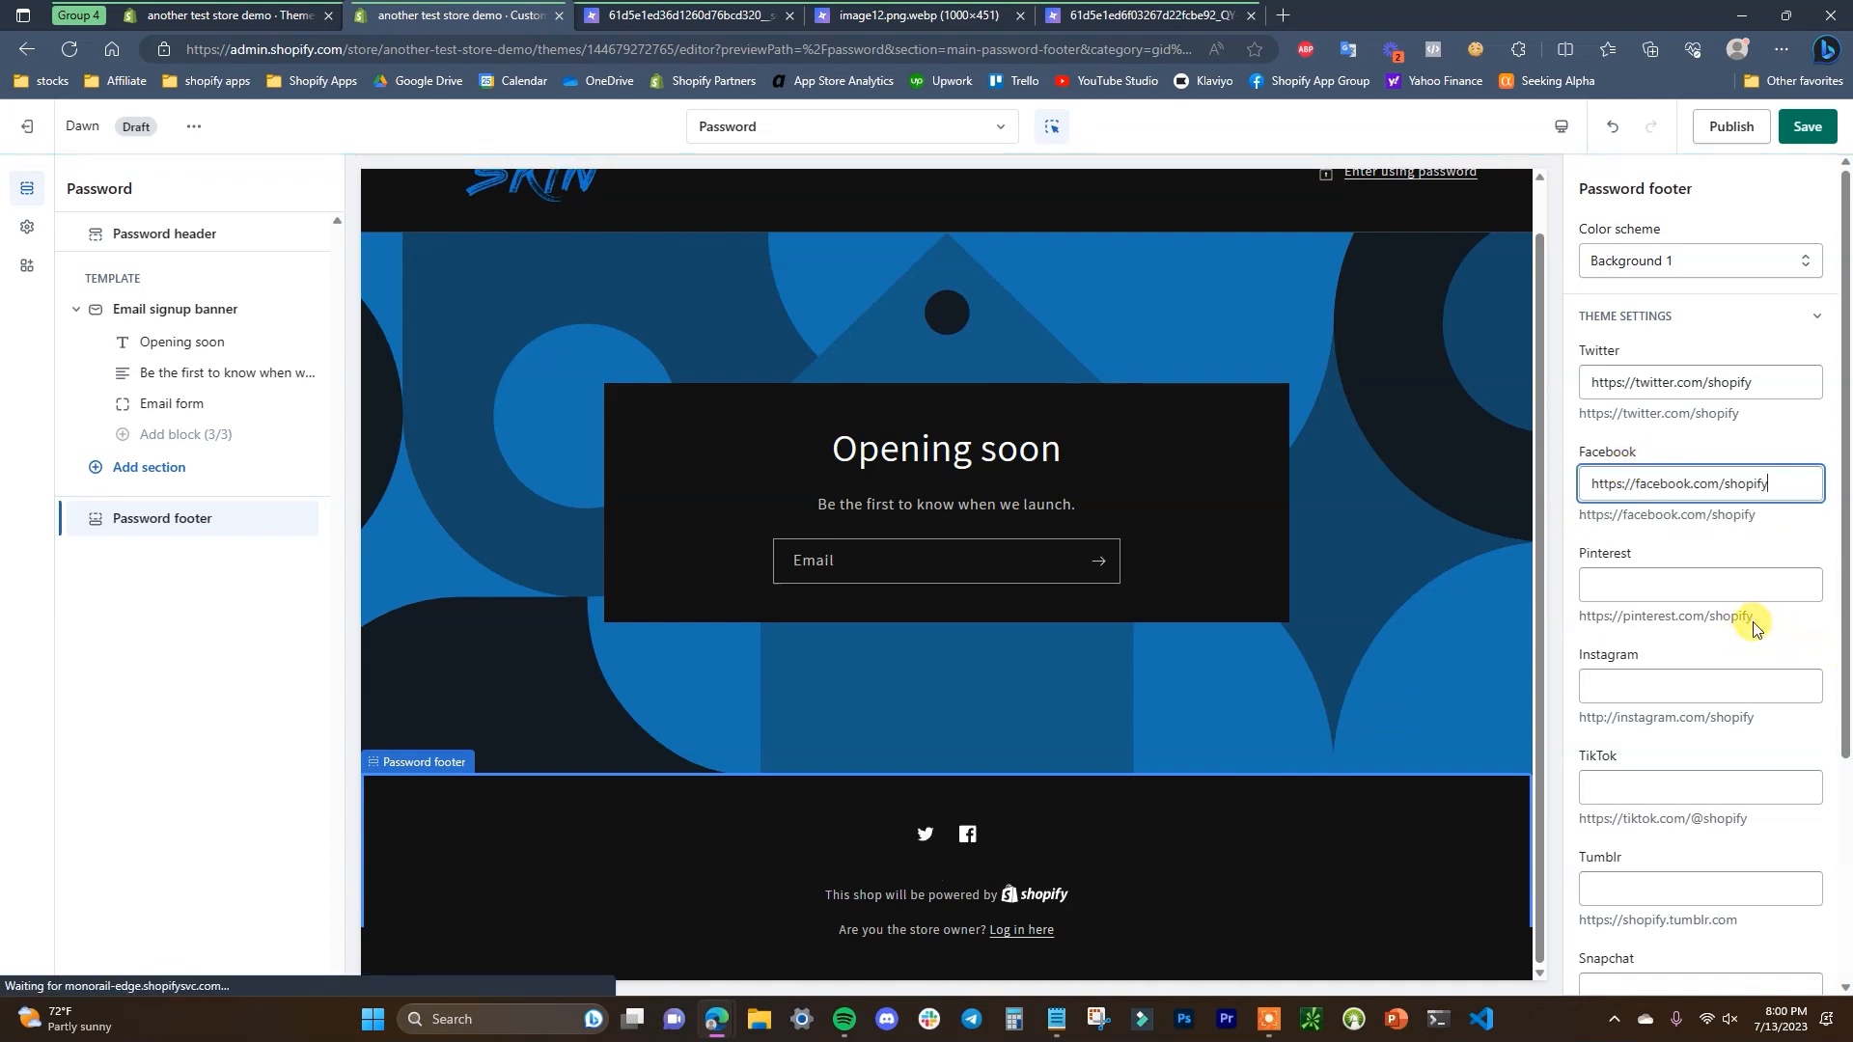
{"action": "left_click_drag", "start_coordinate": [1764, 619], "coordinate": [1621, 620]}
{"action": "left_click_drag", "start_coordinate": [1760, 714], "coordinate": [1580, 714]}
{"action": "key", "text": "ctrl+c"}
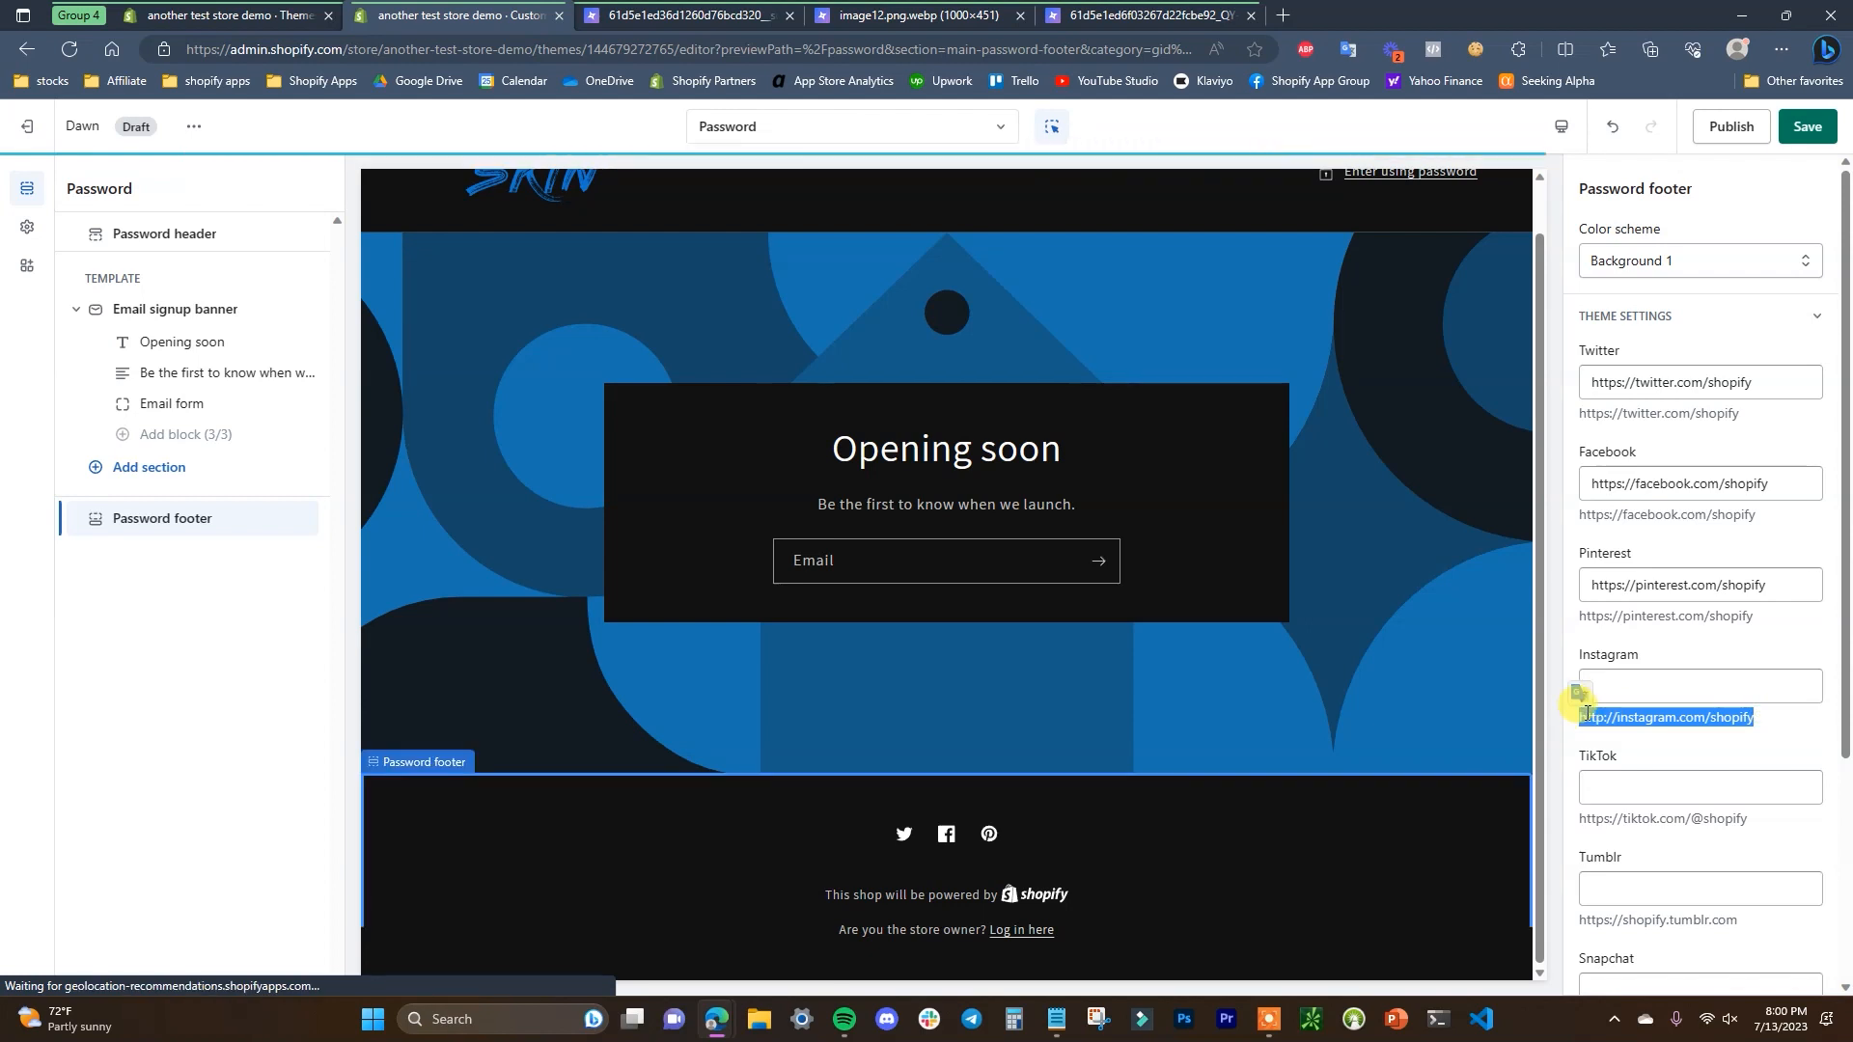
{"action": "left_click", "coordinate": [1592, 686]}
{"action": "key", "text": "ctrl+v"}
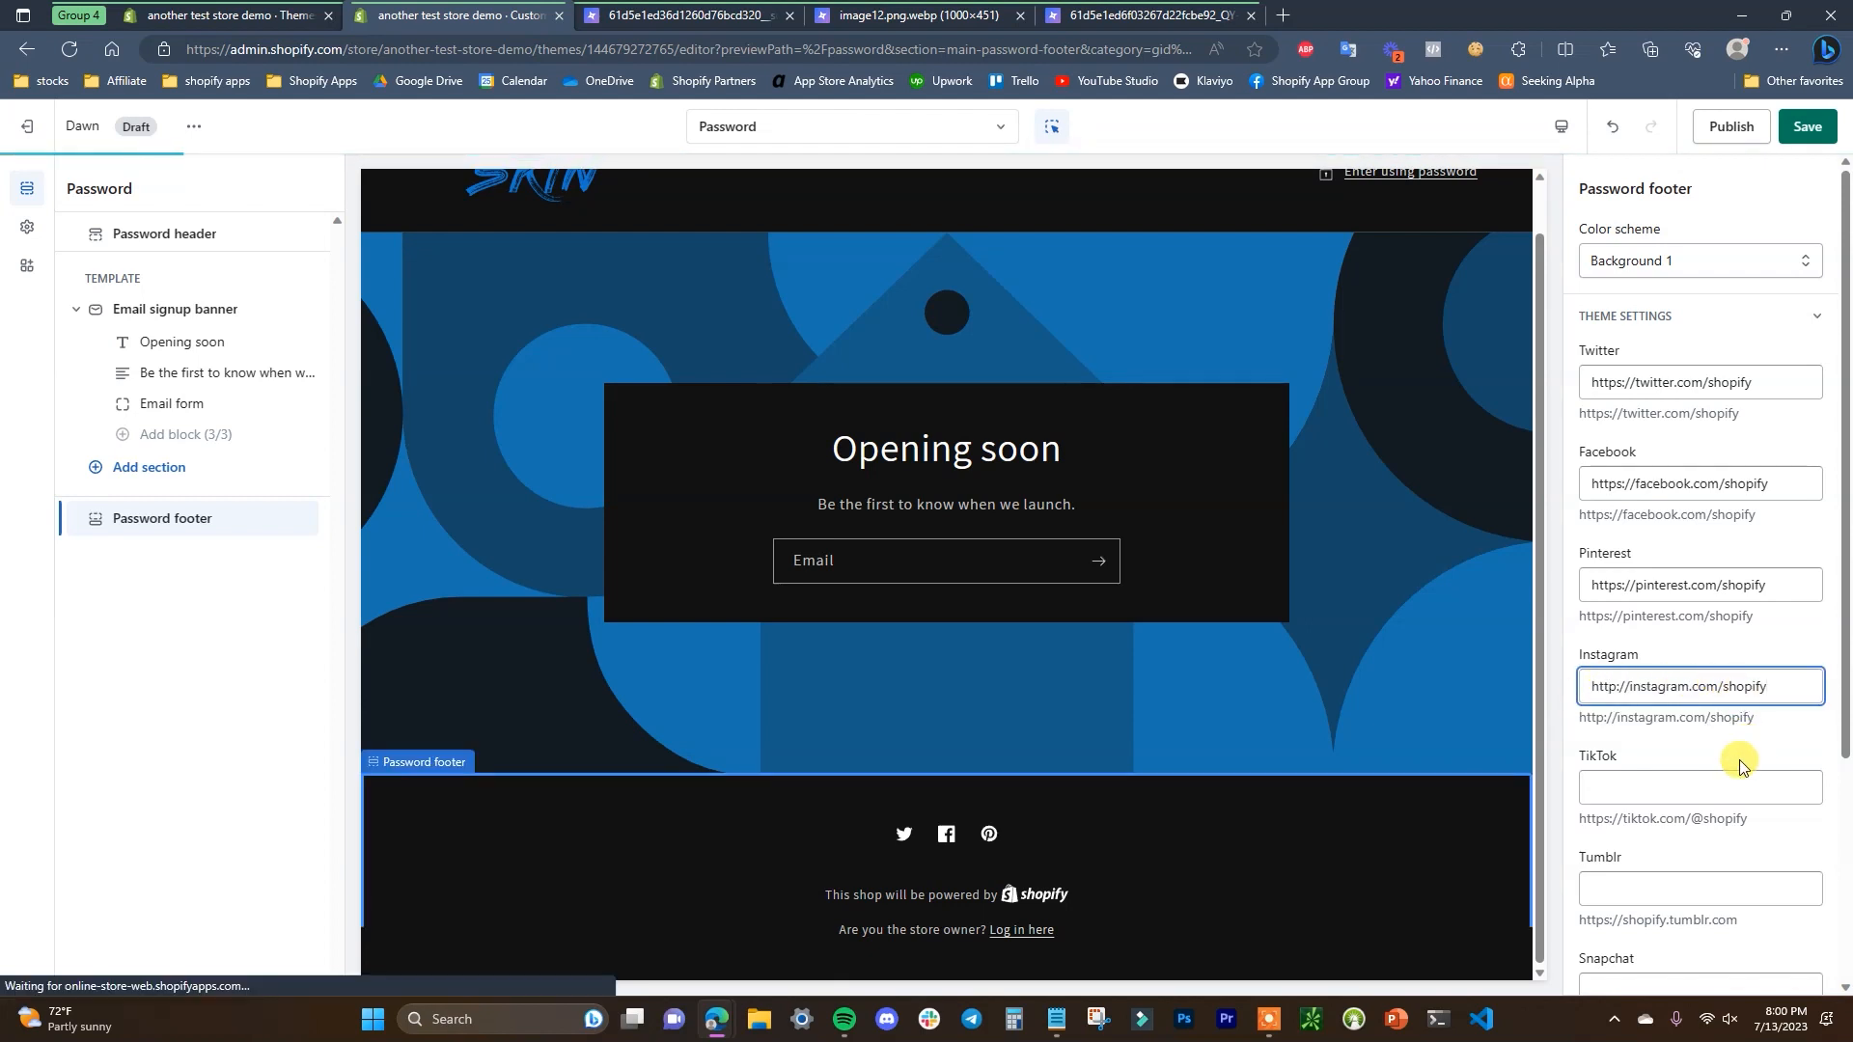
{"action": "left_click", "coordinate": [1805, 127]}
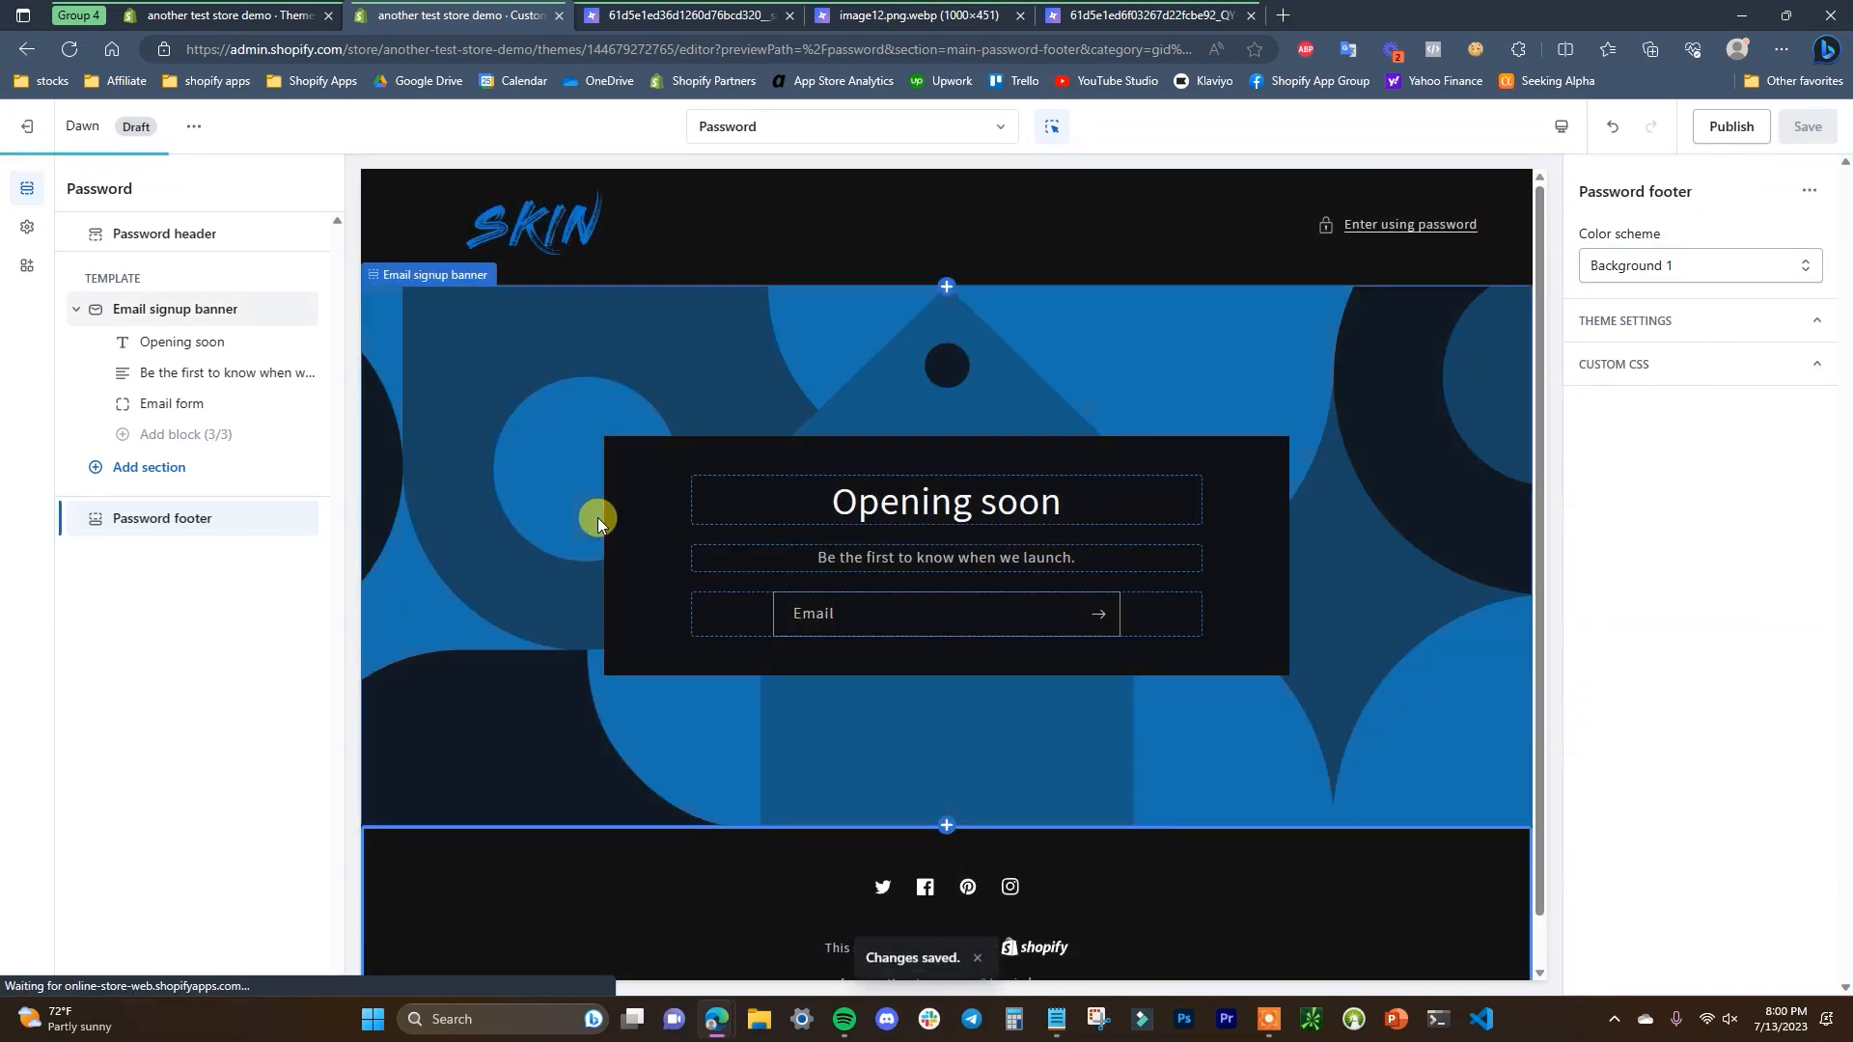
Open the email signup banner's settings and review the example coming-soon pages for layout ideas, returning to the theme editor
{"action": "left_click", "coordinate": [189, 307]}
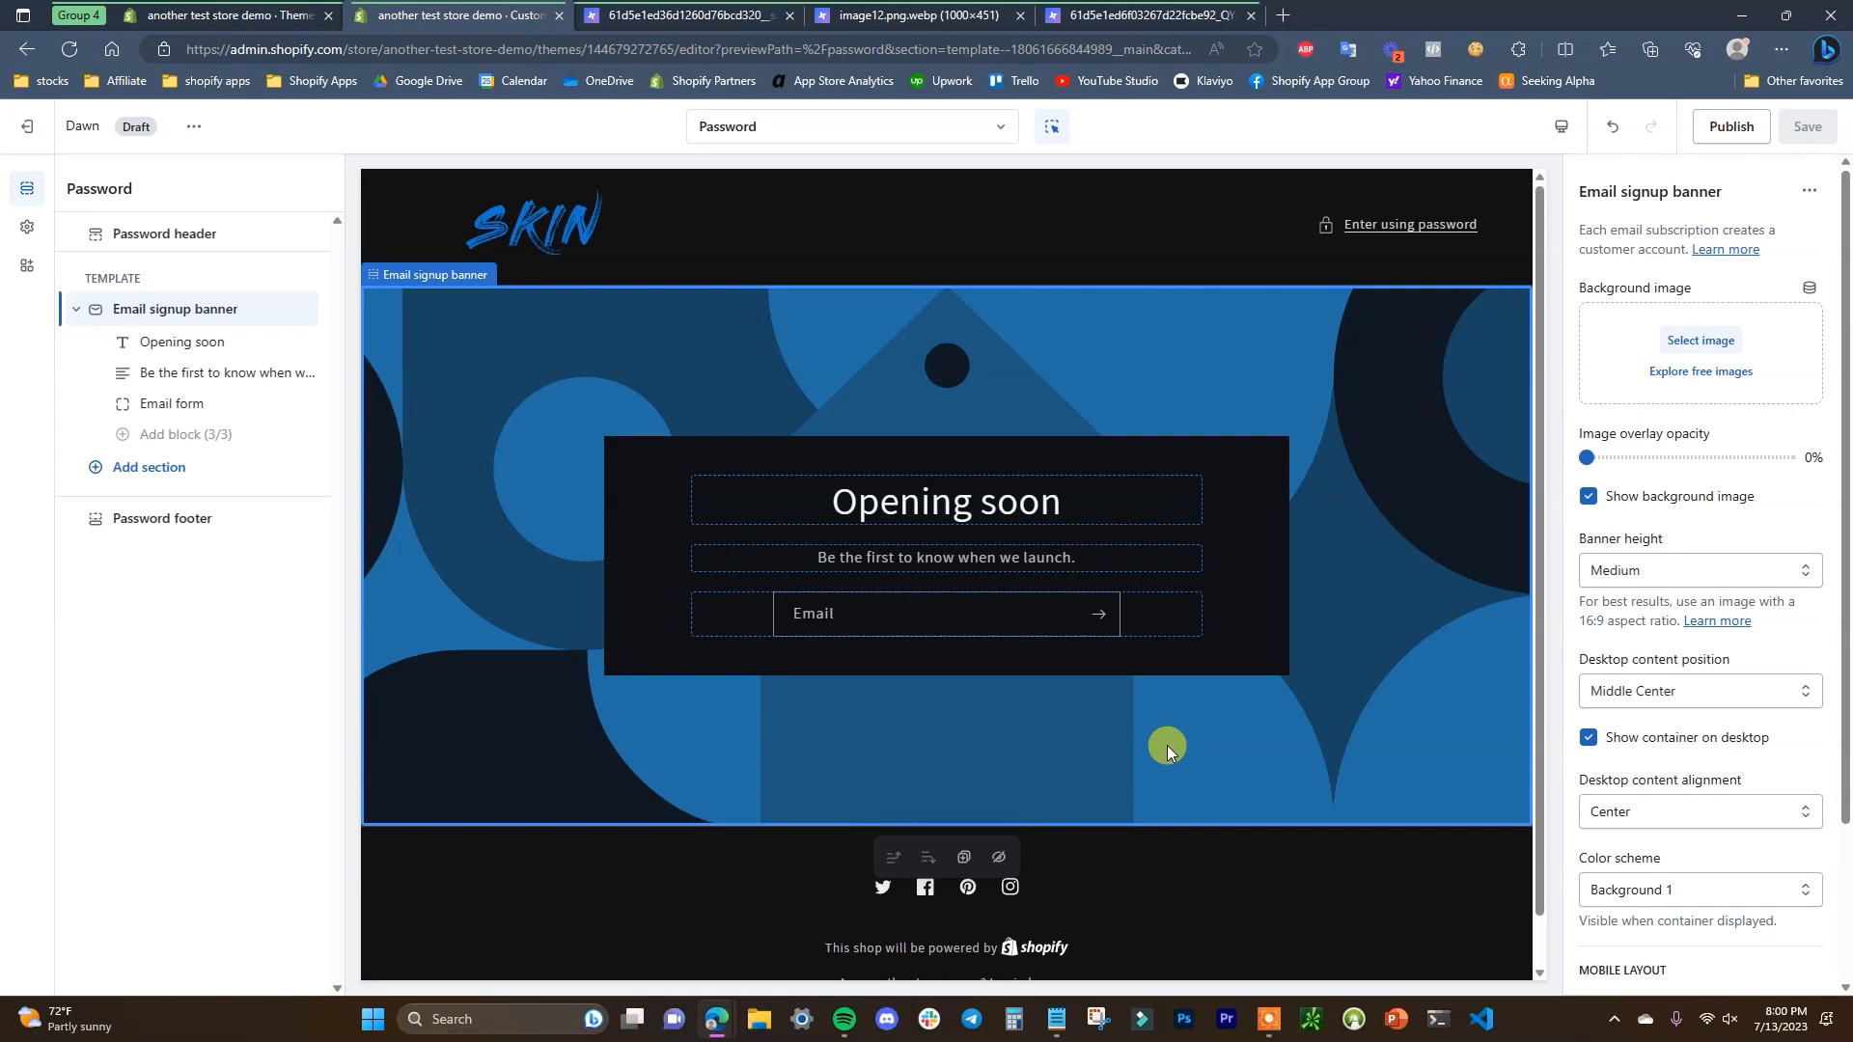
{"action": "left_click", "coordinate": [714, 15]}
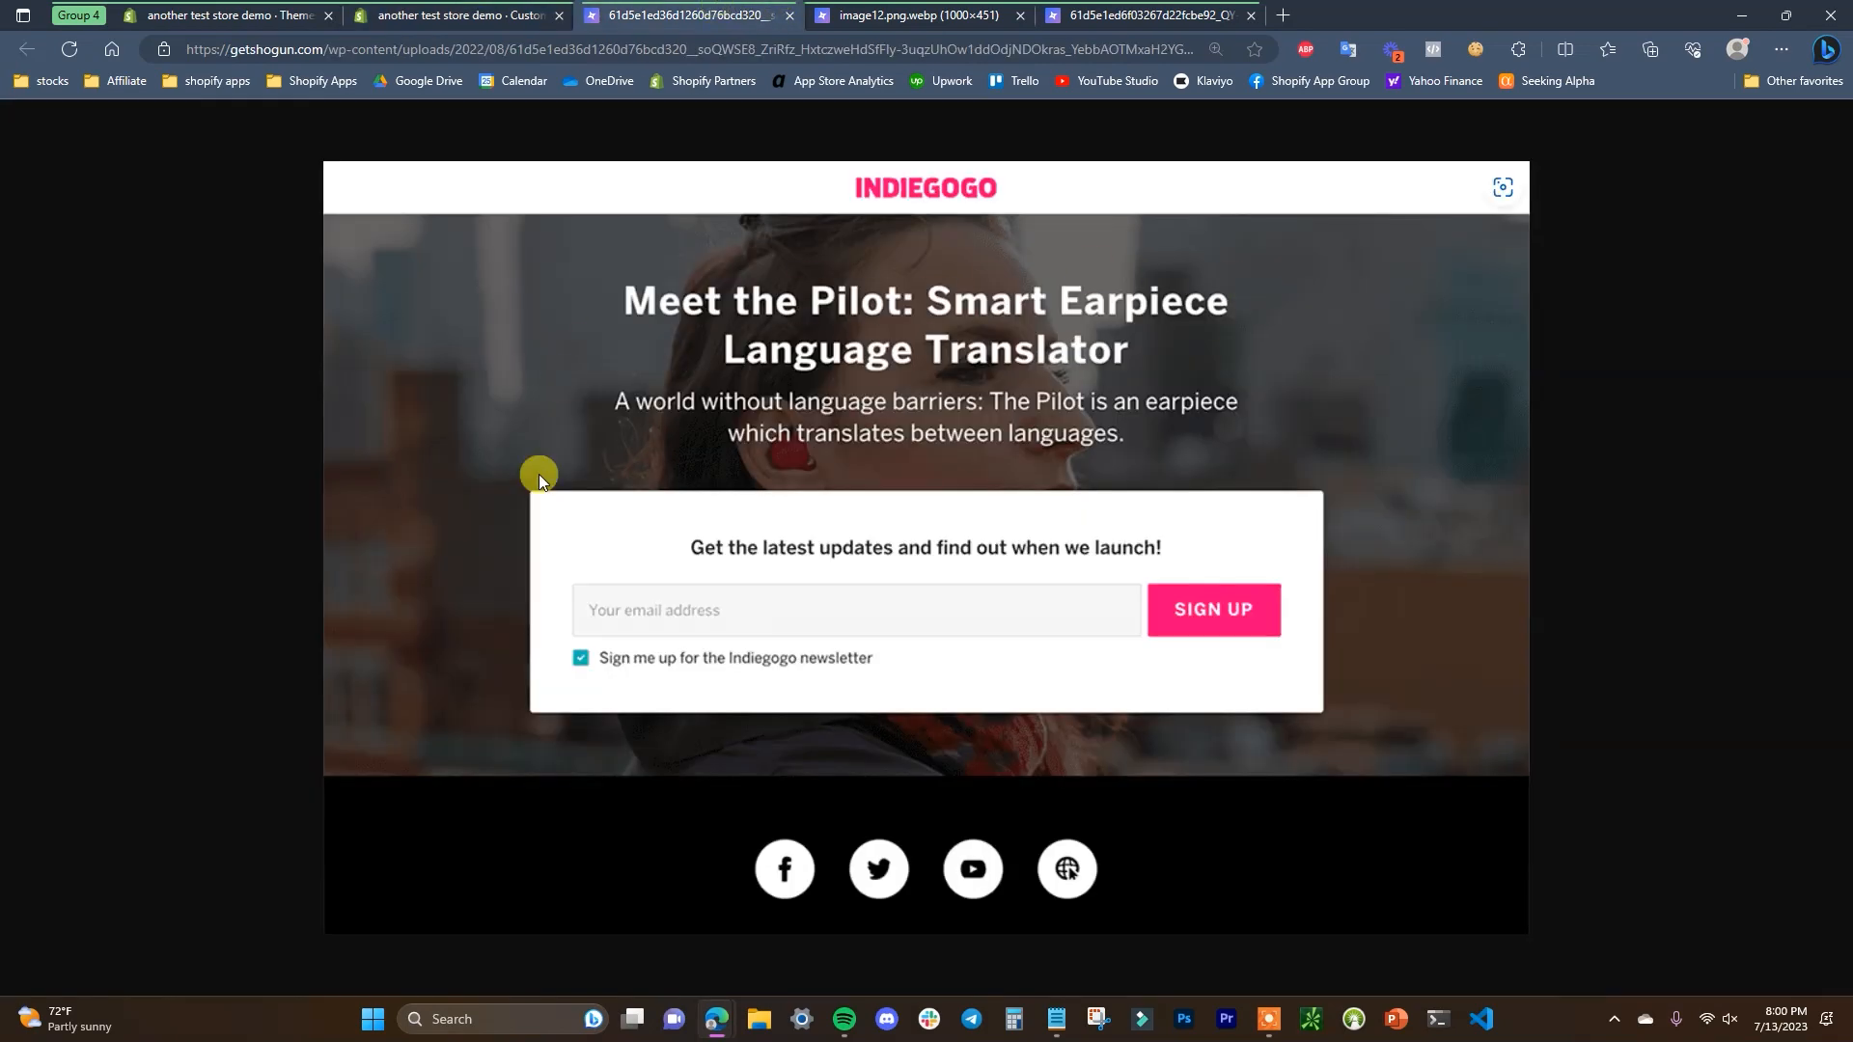
{"action": "left_click", "coordinate": [826, 11]}
{"action": "left_click", "coordinate": [1144, 14]}
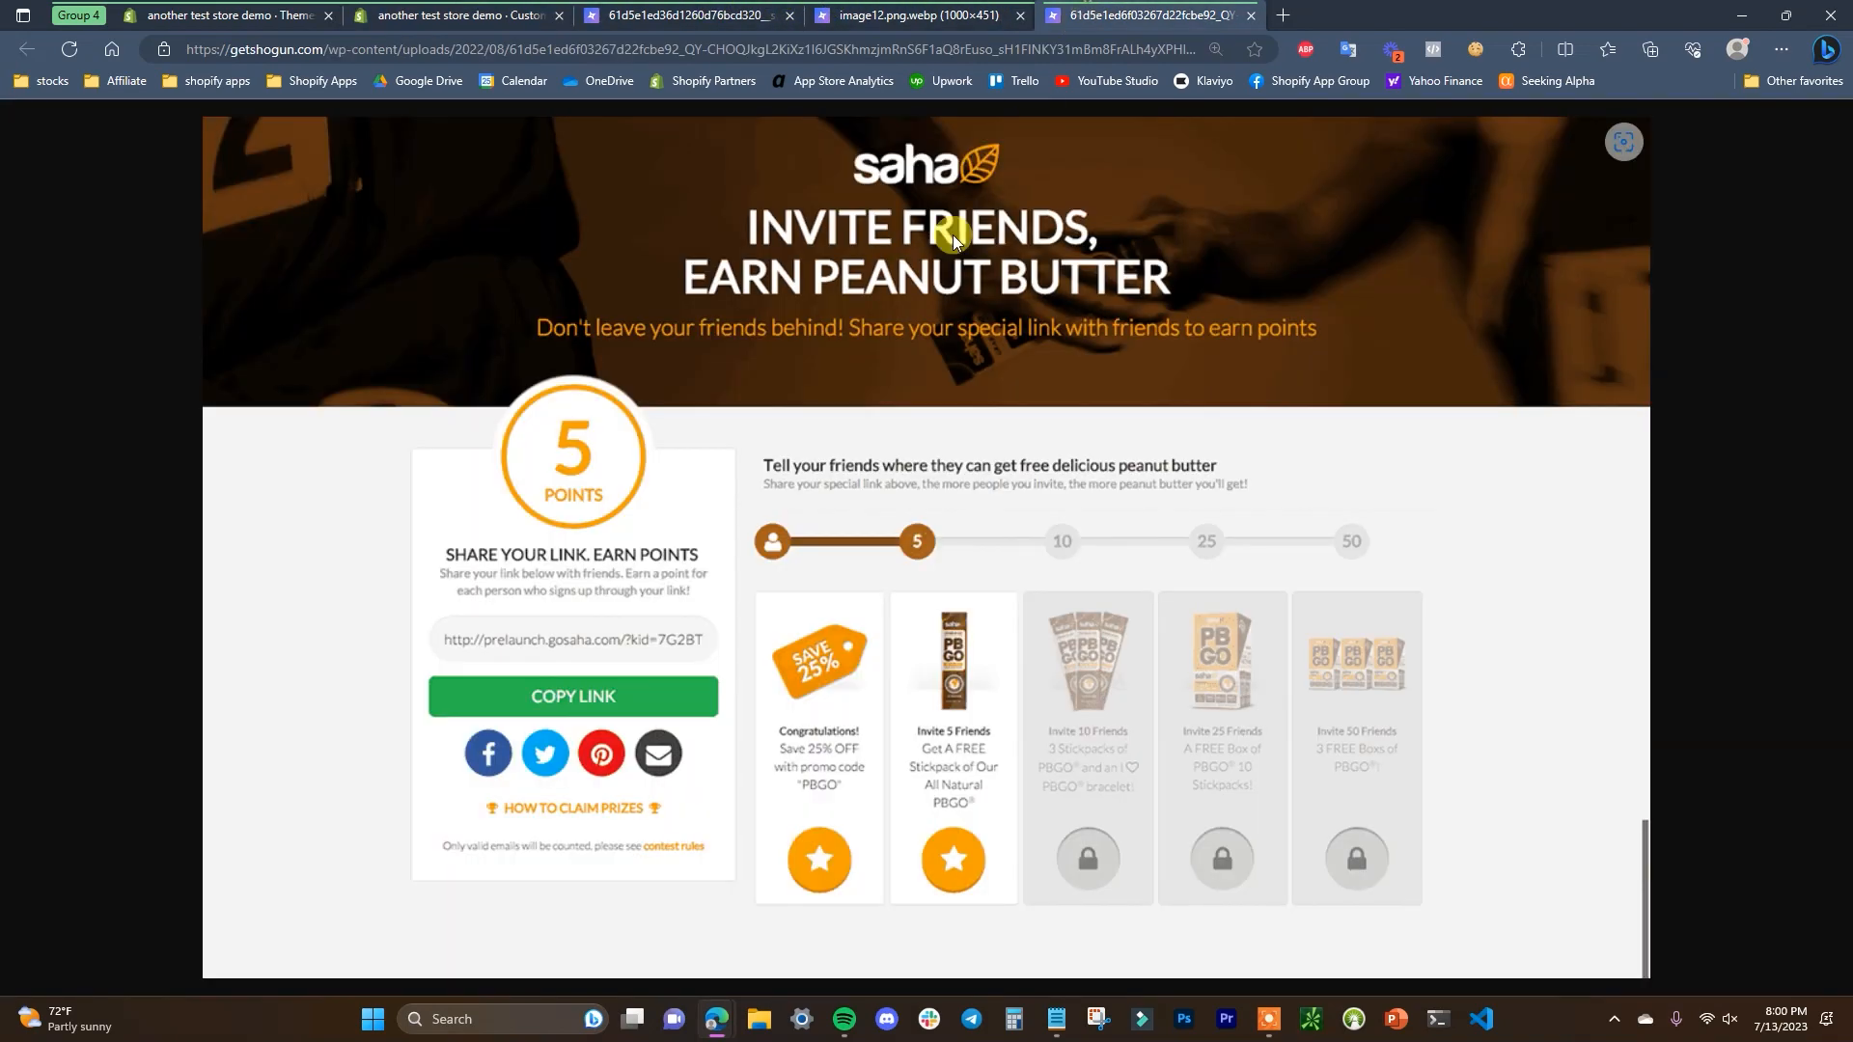
{"action": "left_click", "coordinate": [454, 15]}
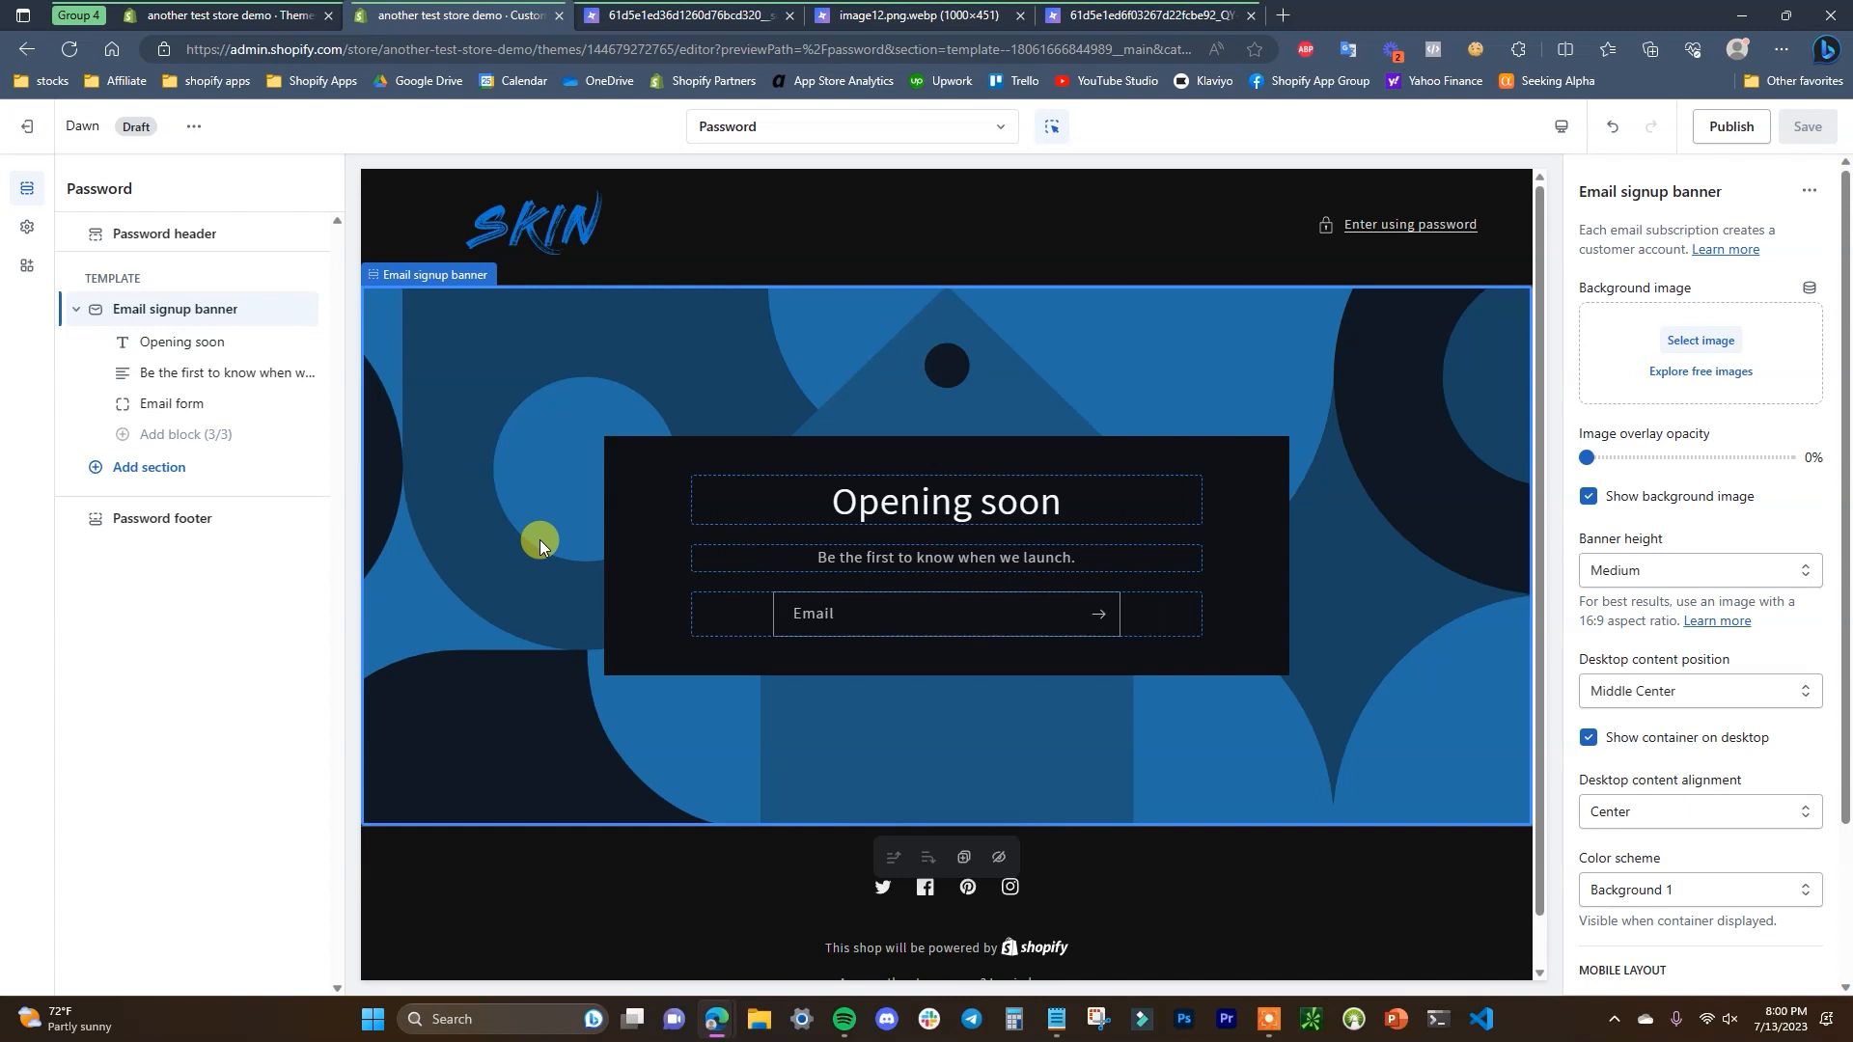
Browse the section types that can be added to the password template and leave the list without adding one
{"action": "left_click", "coordinate": [183, 467]}
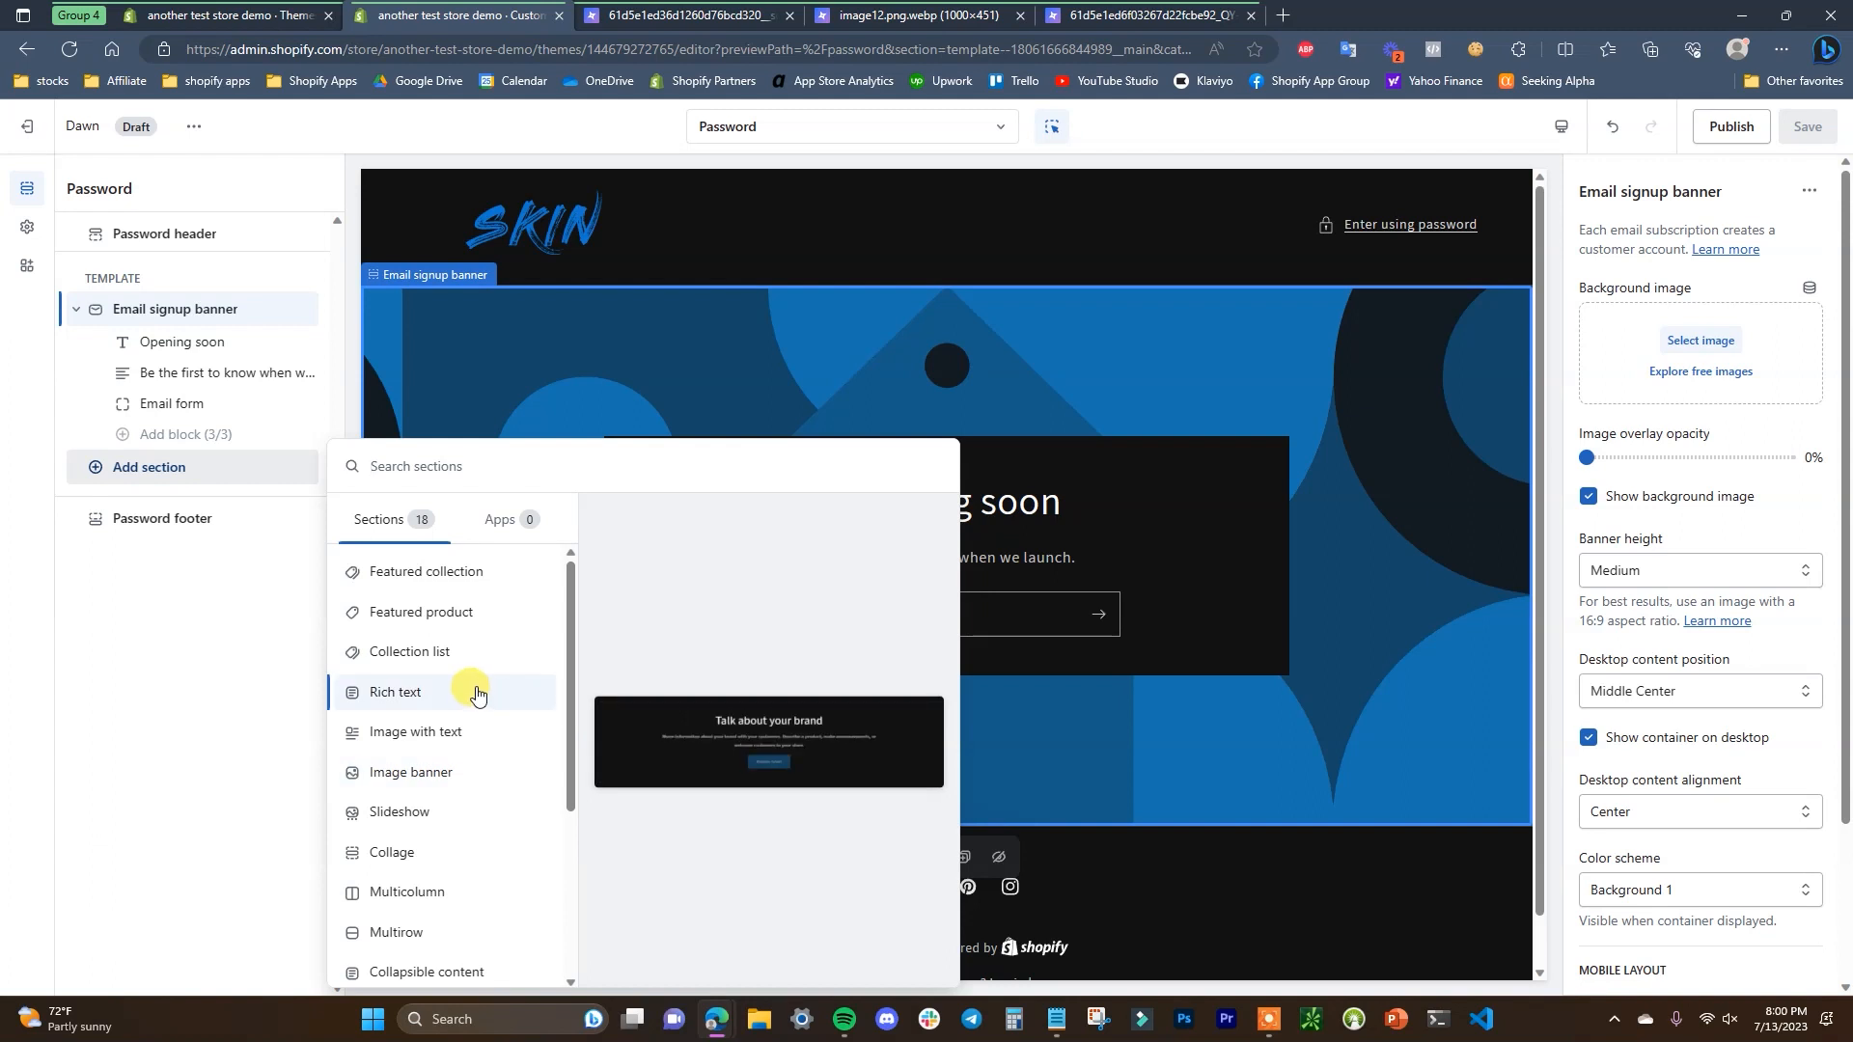
{"action": "scroll", "coordinate": [439, 714], "scroll_direction": "down", "scroll_amount": 3}
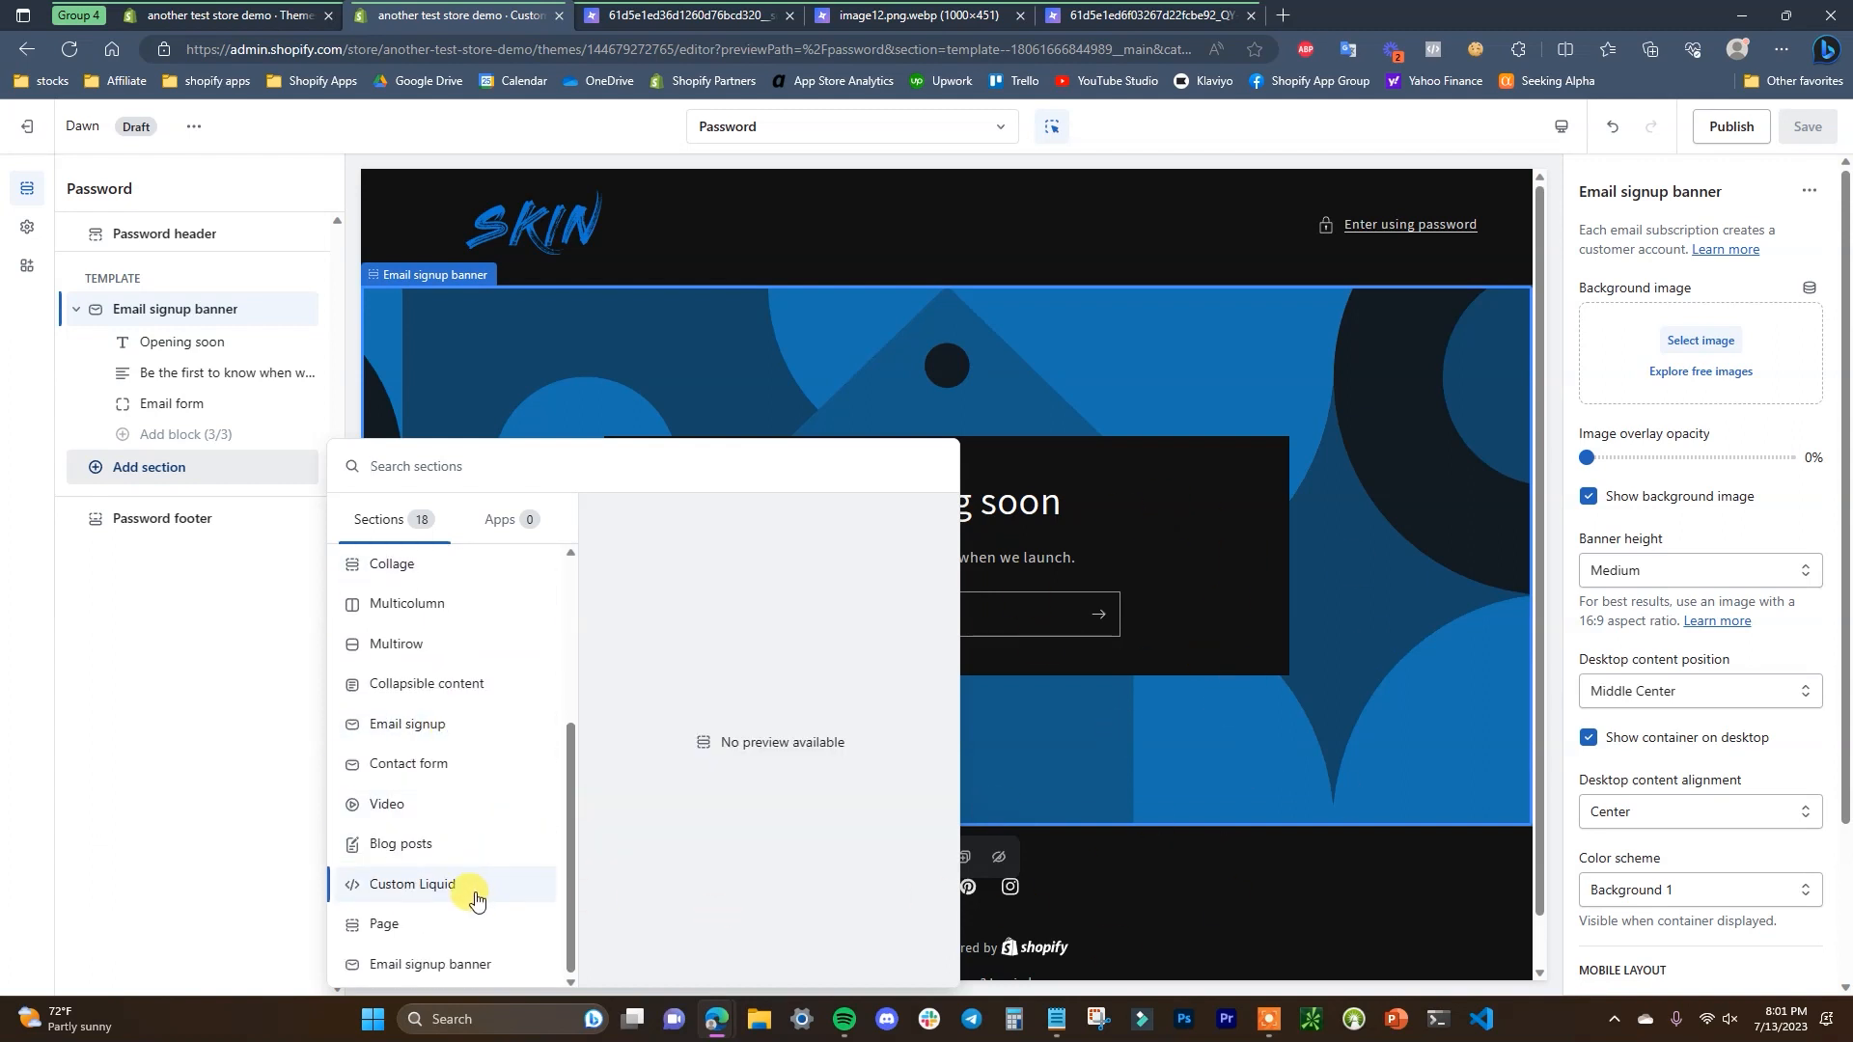
{"action": "scroll", "coordinate": [467, 904], "scroll_direction": "up", "scroll_amount": 3}
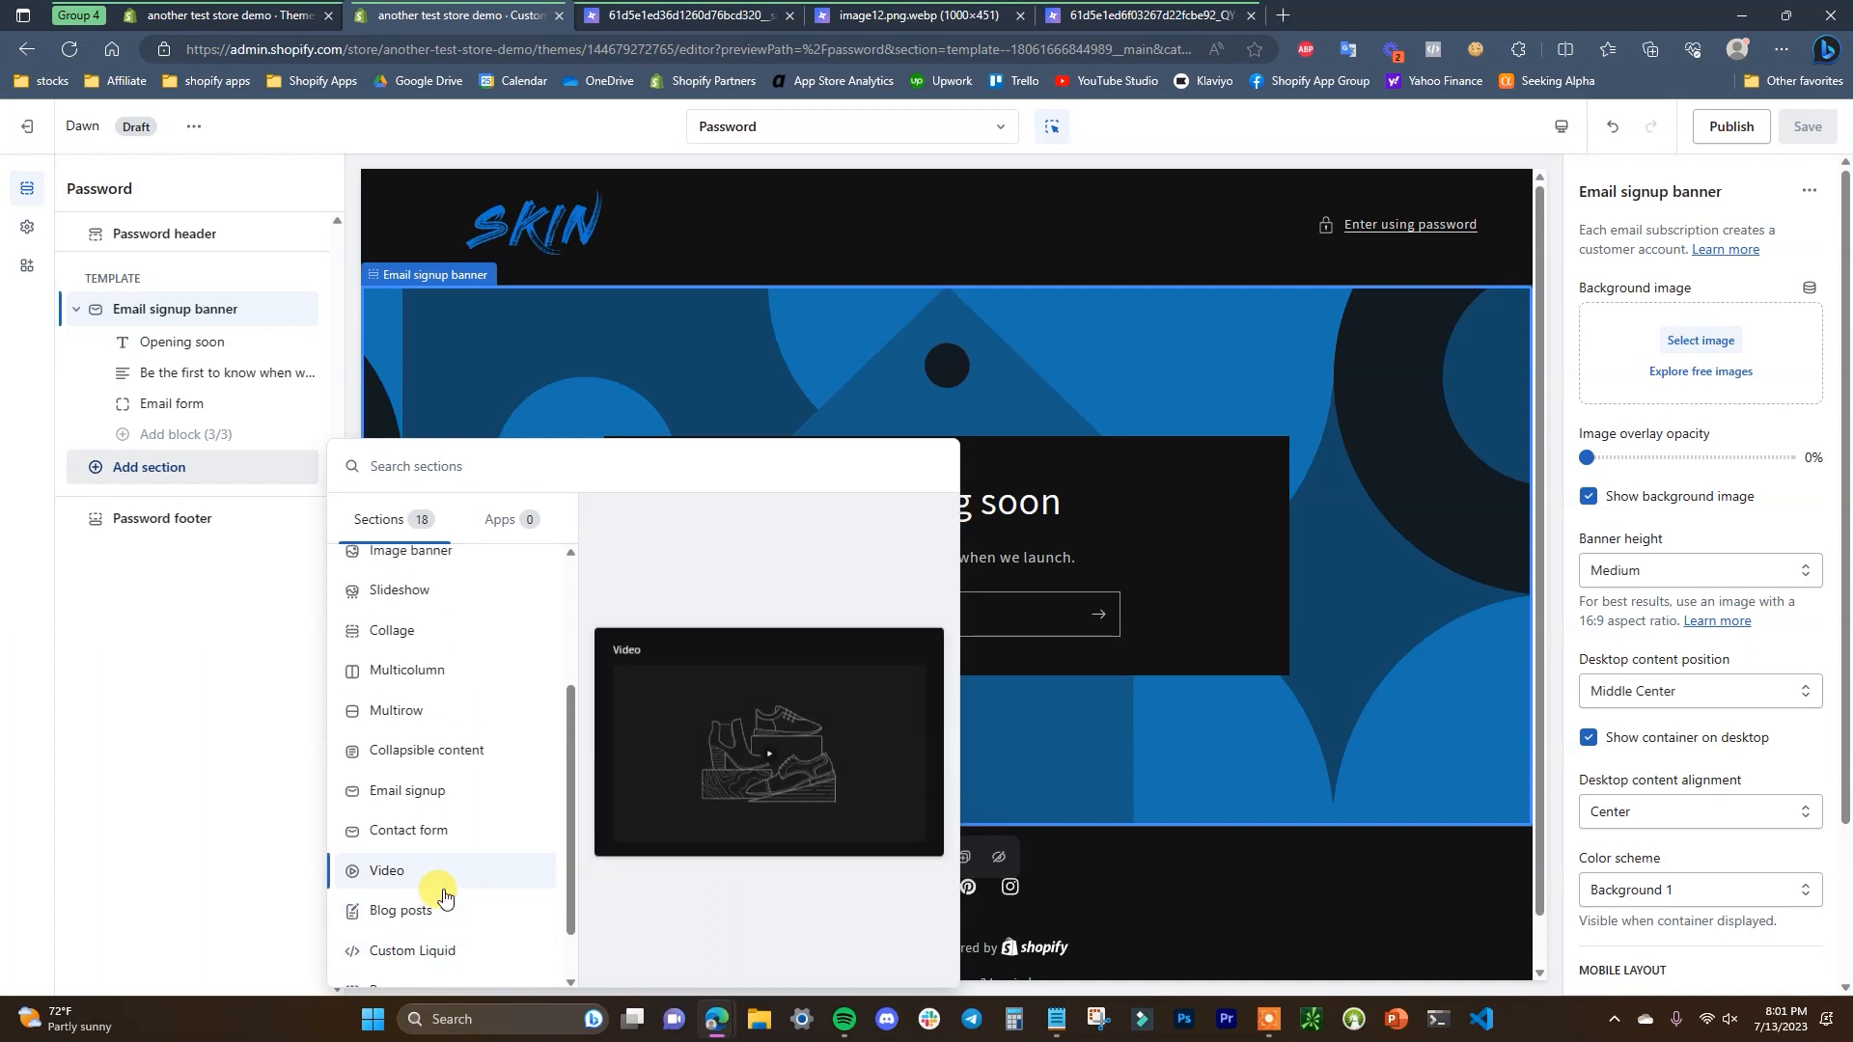
{"action": "left_click", "coordinate": [1156, 872]}
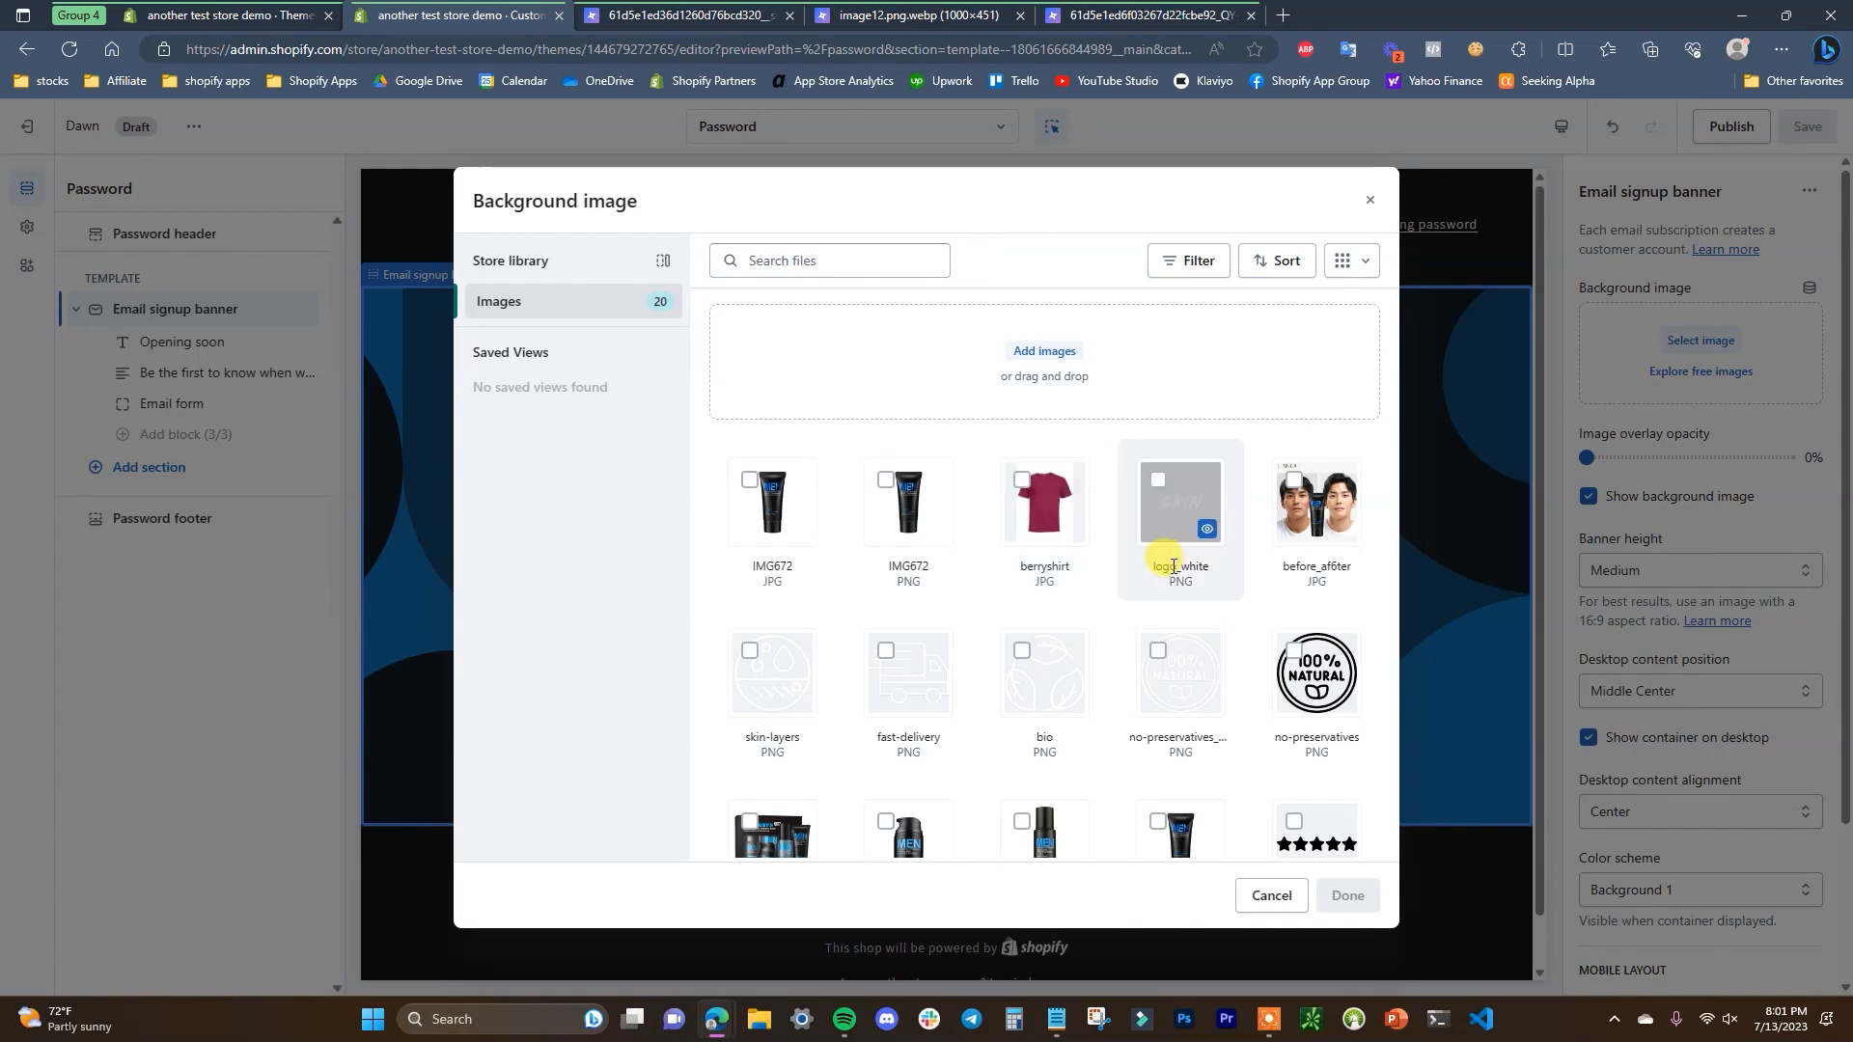
Set the bg_test image from the store library as the email signup banner's background image
{"action": "scroll", "coordinate": [1172, 617], "scroll_direction": "down", "scroll_amount": 2}
{"action": "left_click", "coordinate": [815, 731]}
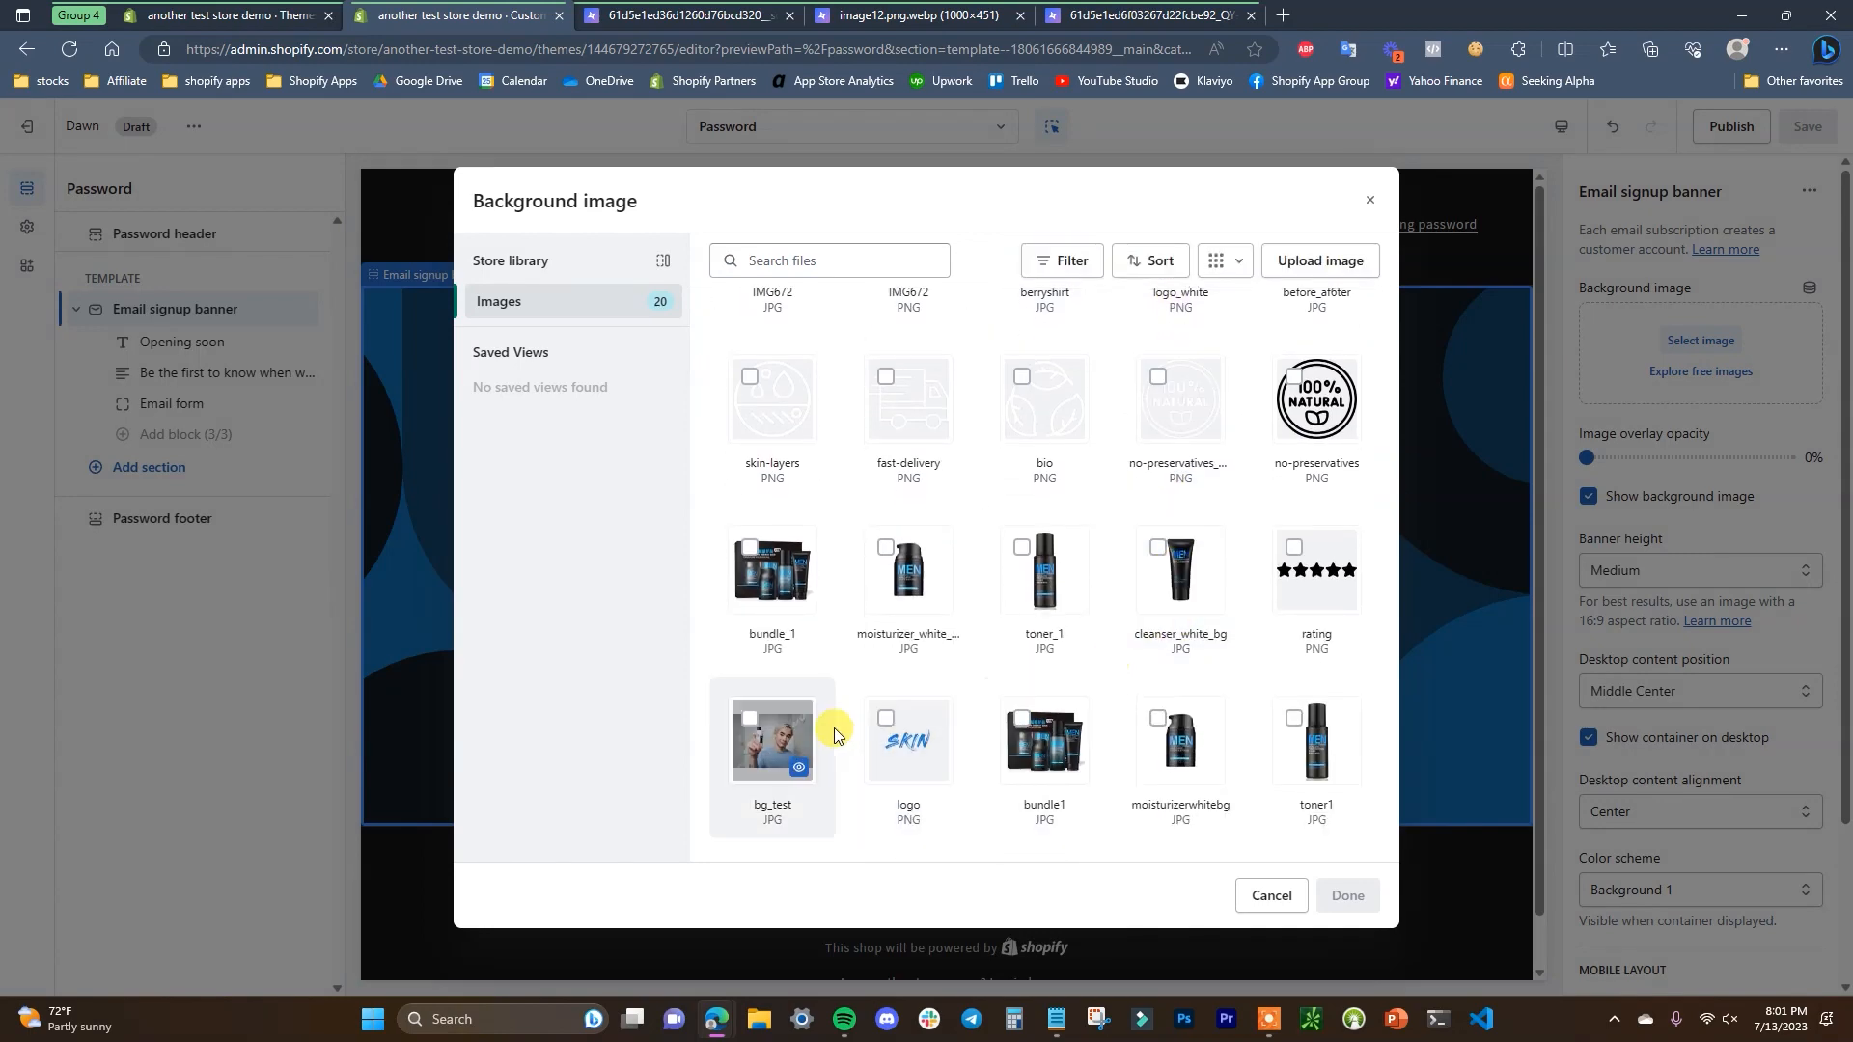
{"action": "left_click", "coordinate": [1347, 895]}
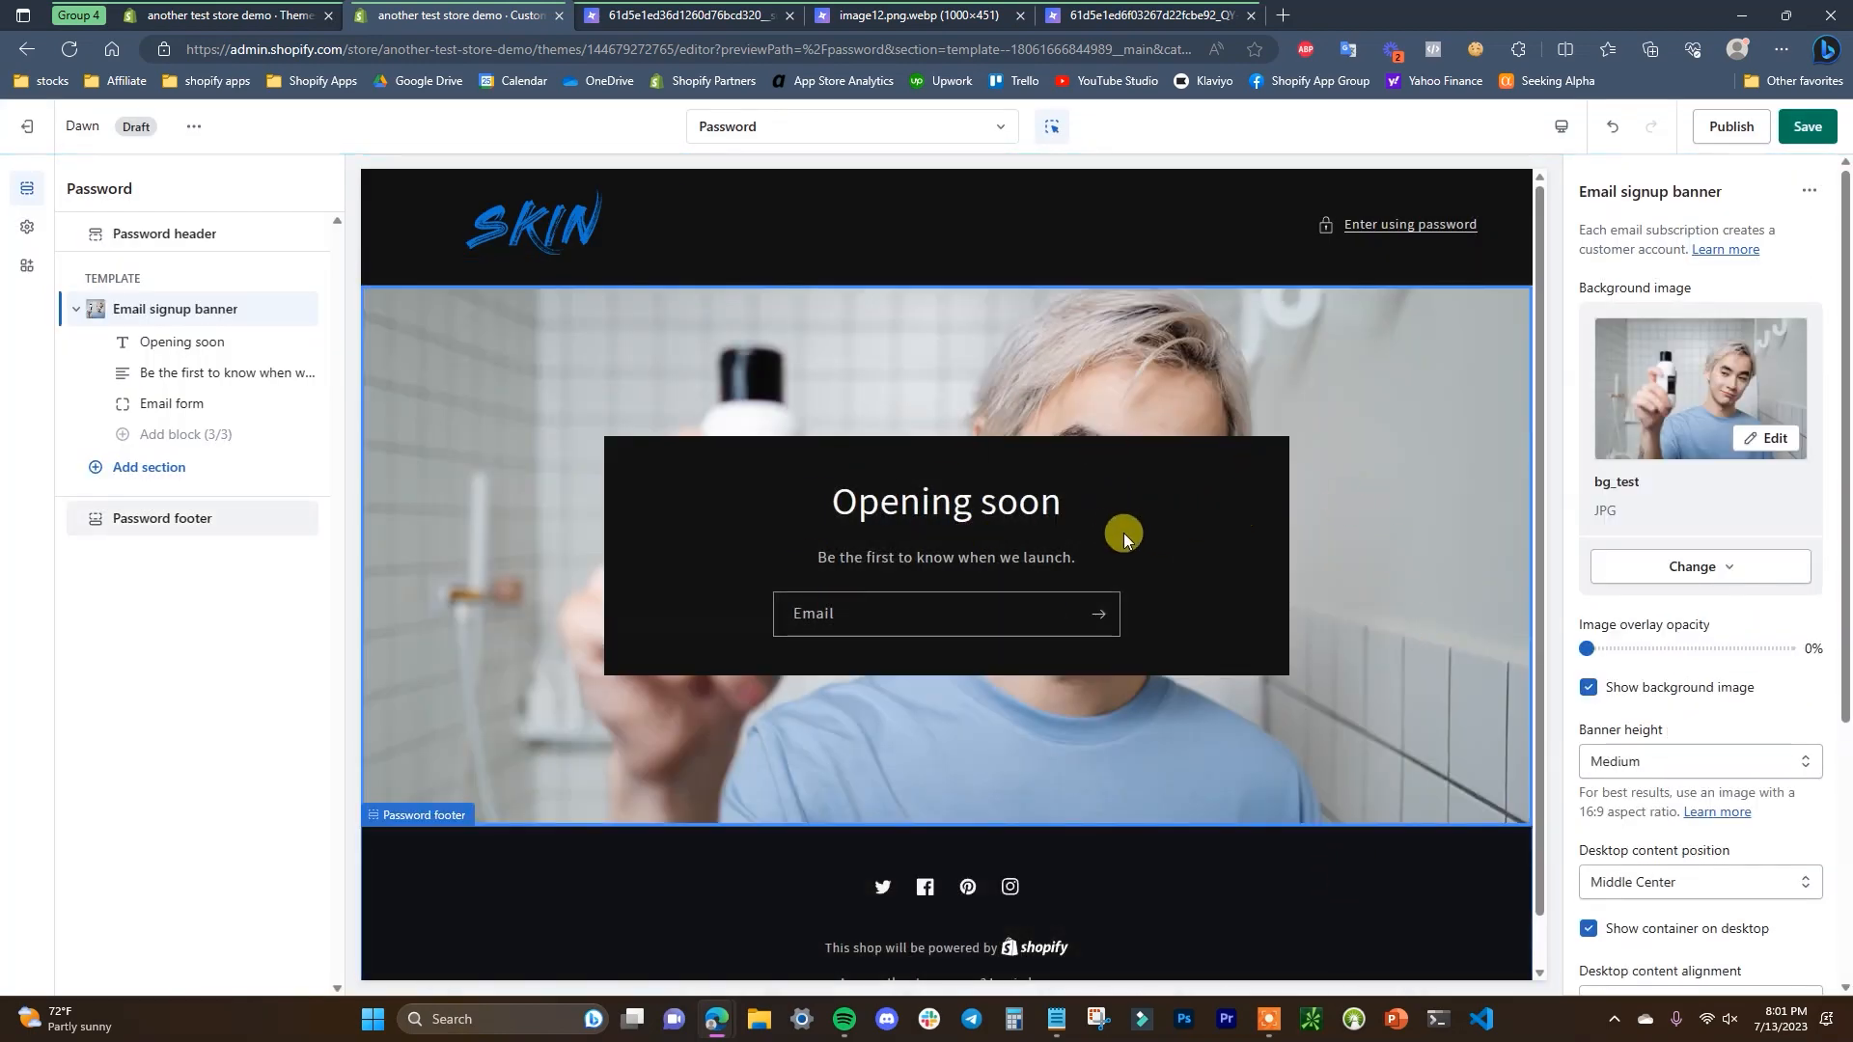
Set the email signup banner's desktop content position to Bottom Right and its banner height to Large
{"action": "scroll", "coordinate": [1690, 668], "scroll_direction": "down", "scroll_amount": 1}
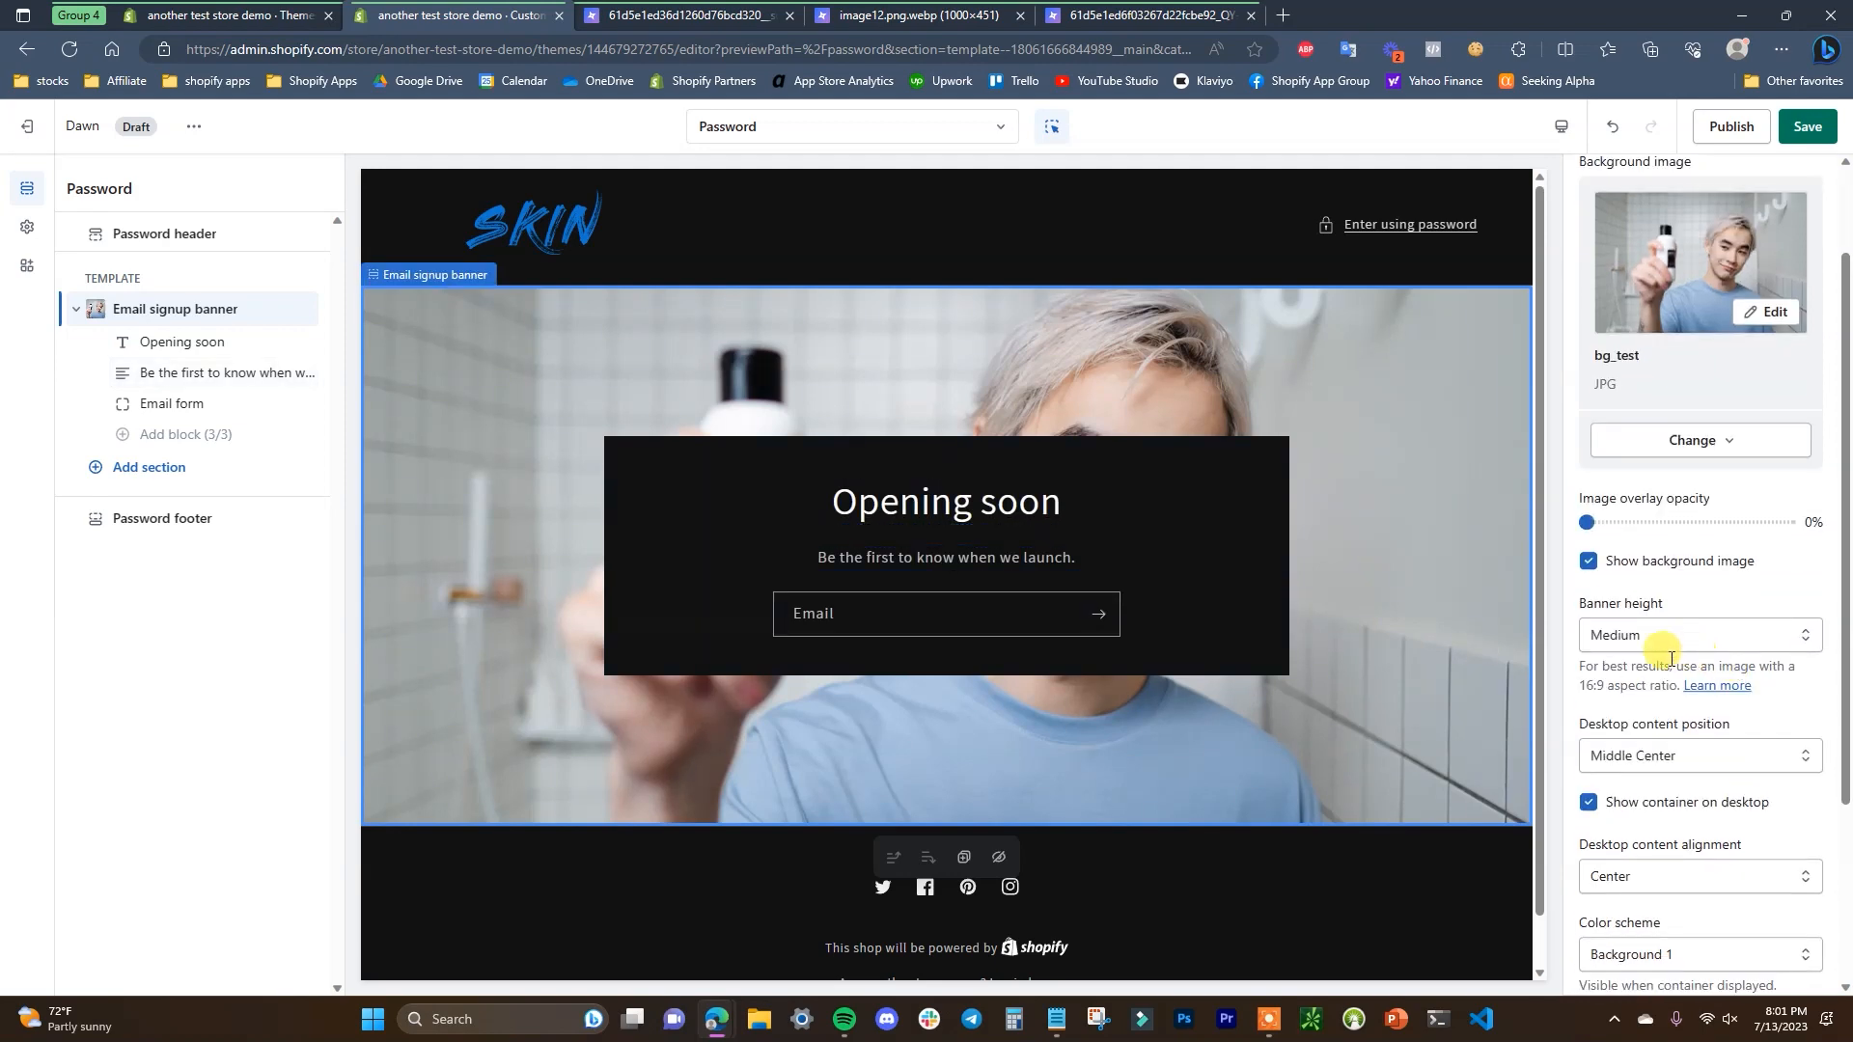
{"action": "left_click", "coordinate": [1784, 762]}
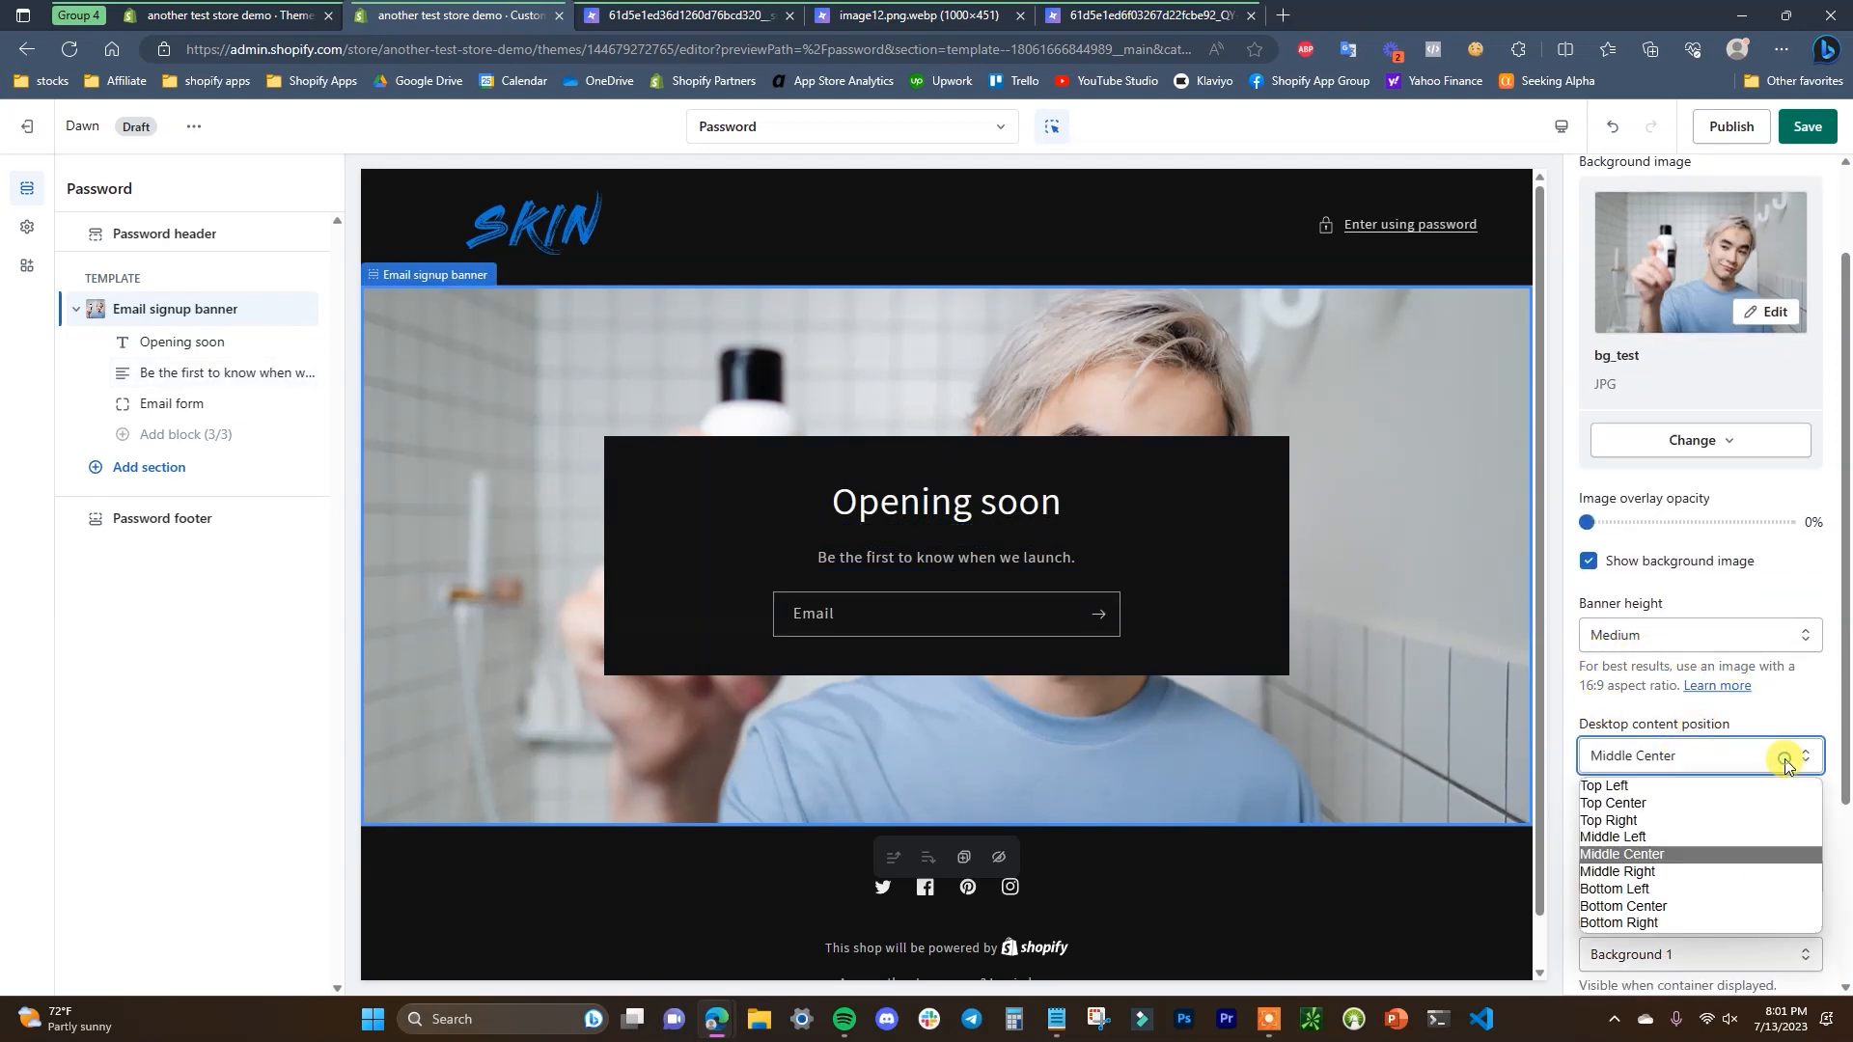
{"action": "left_click", "coordinate": [1722, 922]}
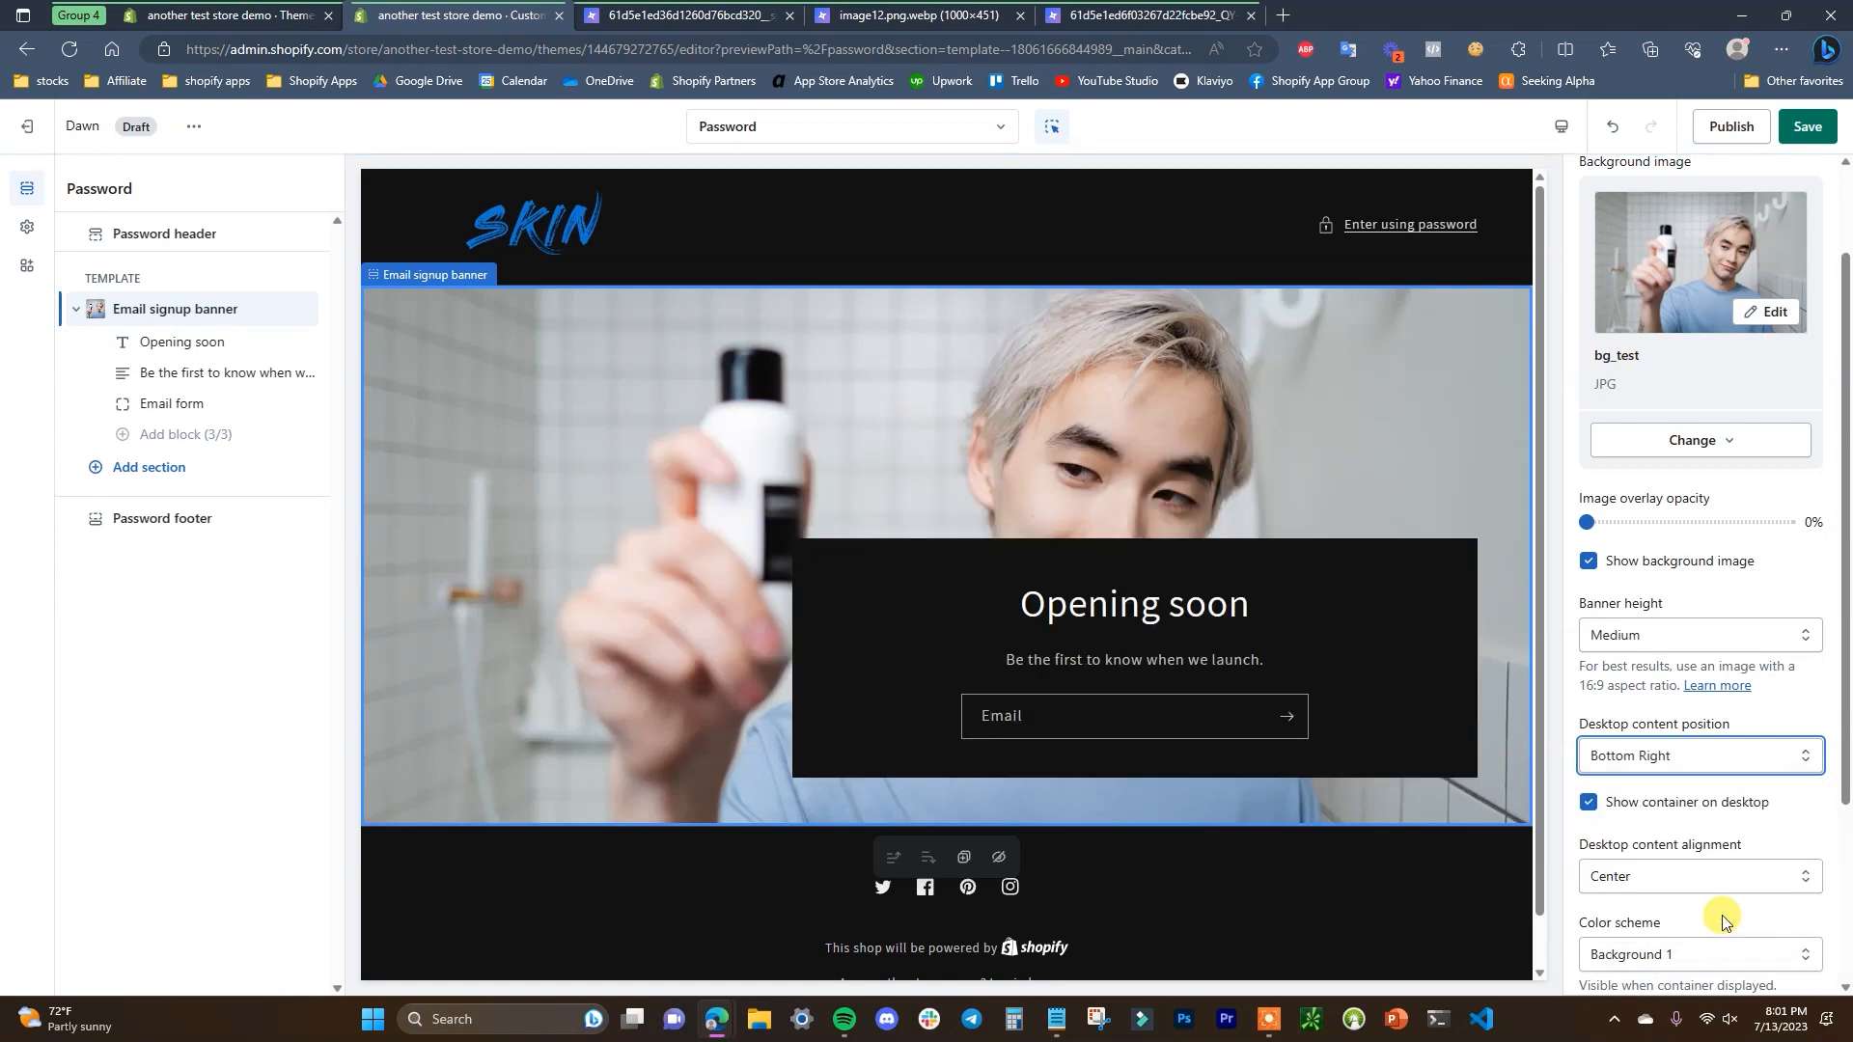
{"action": "left_click", "coordinate": [1741, 637]}
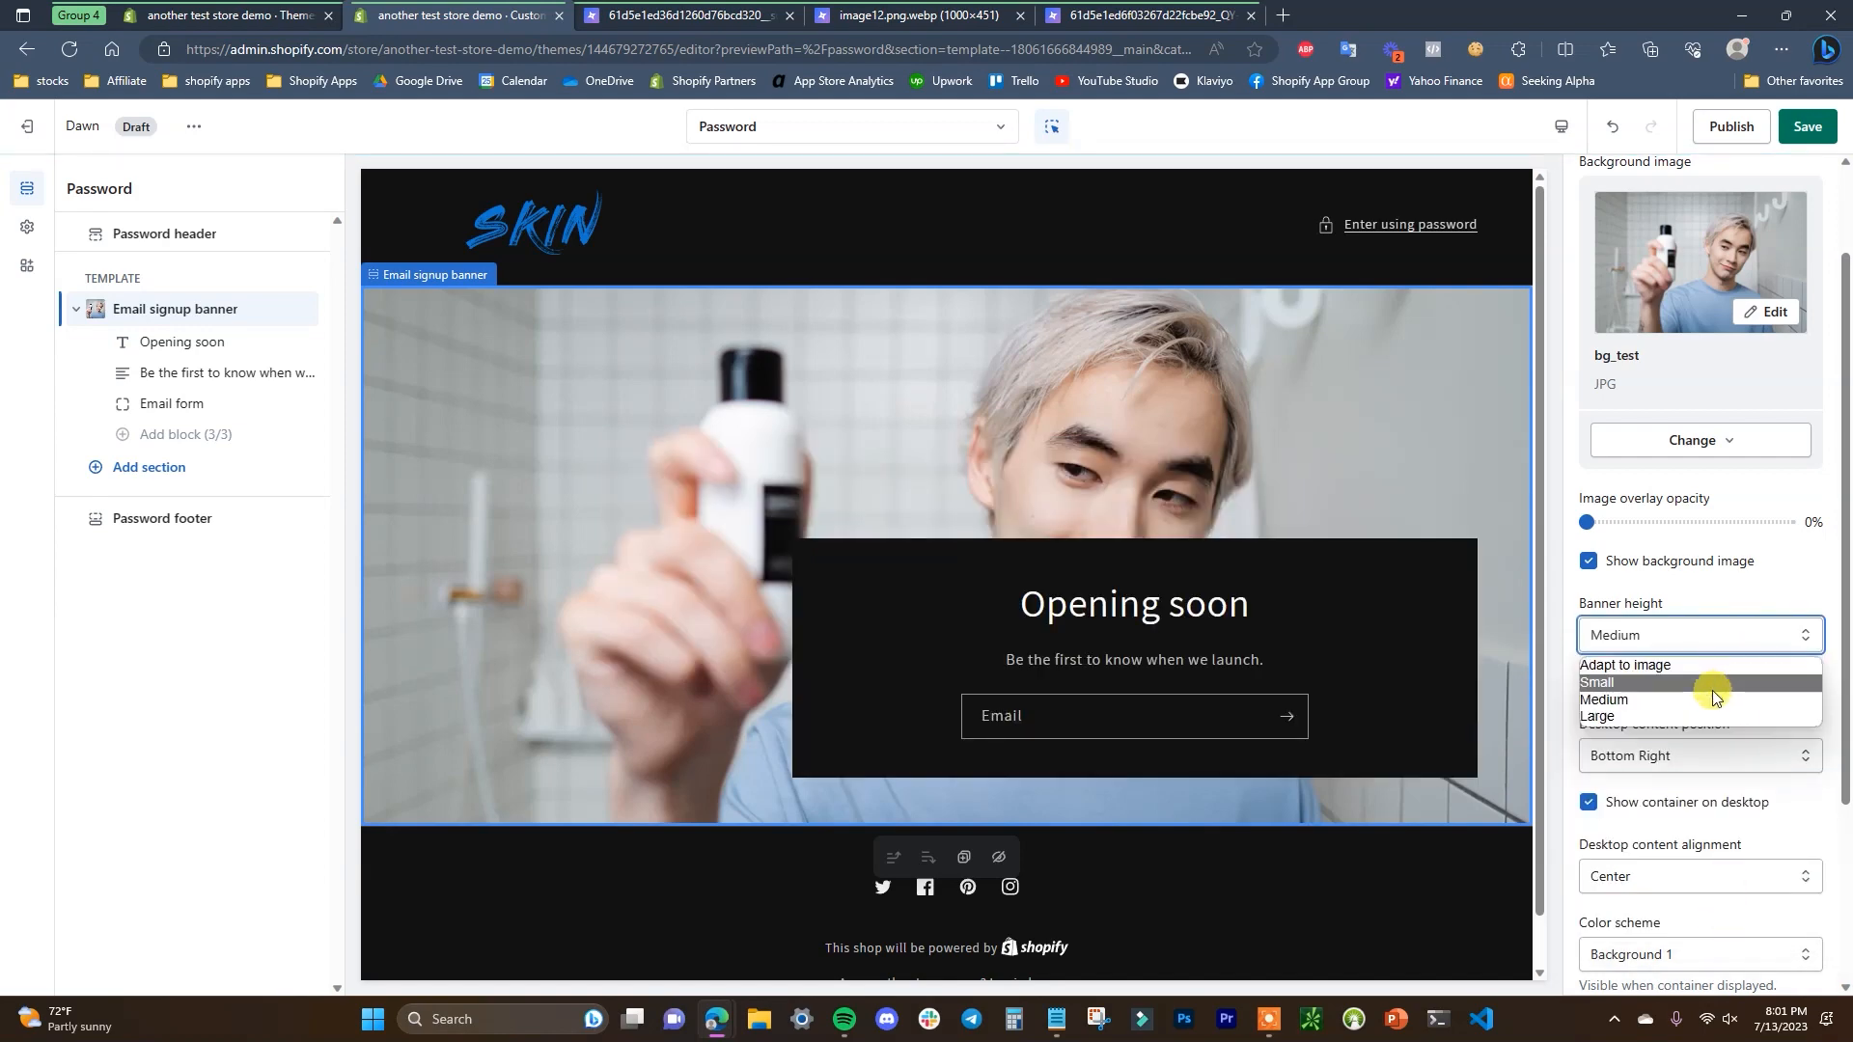
{"action": "left_click", "coordinate": [1702, 714]}
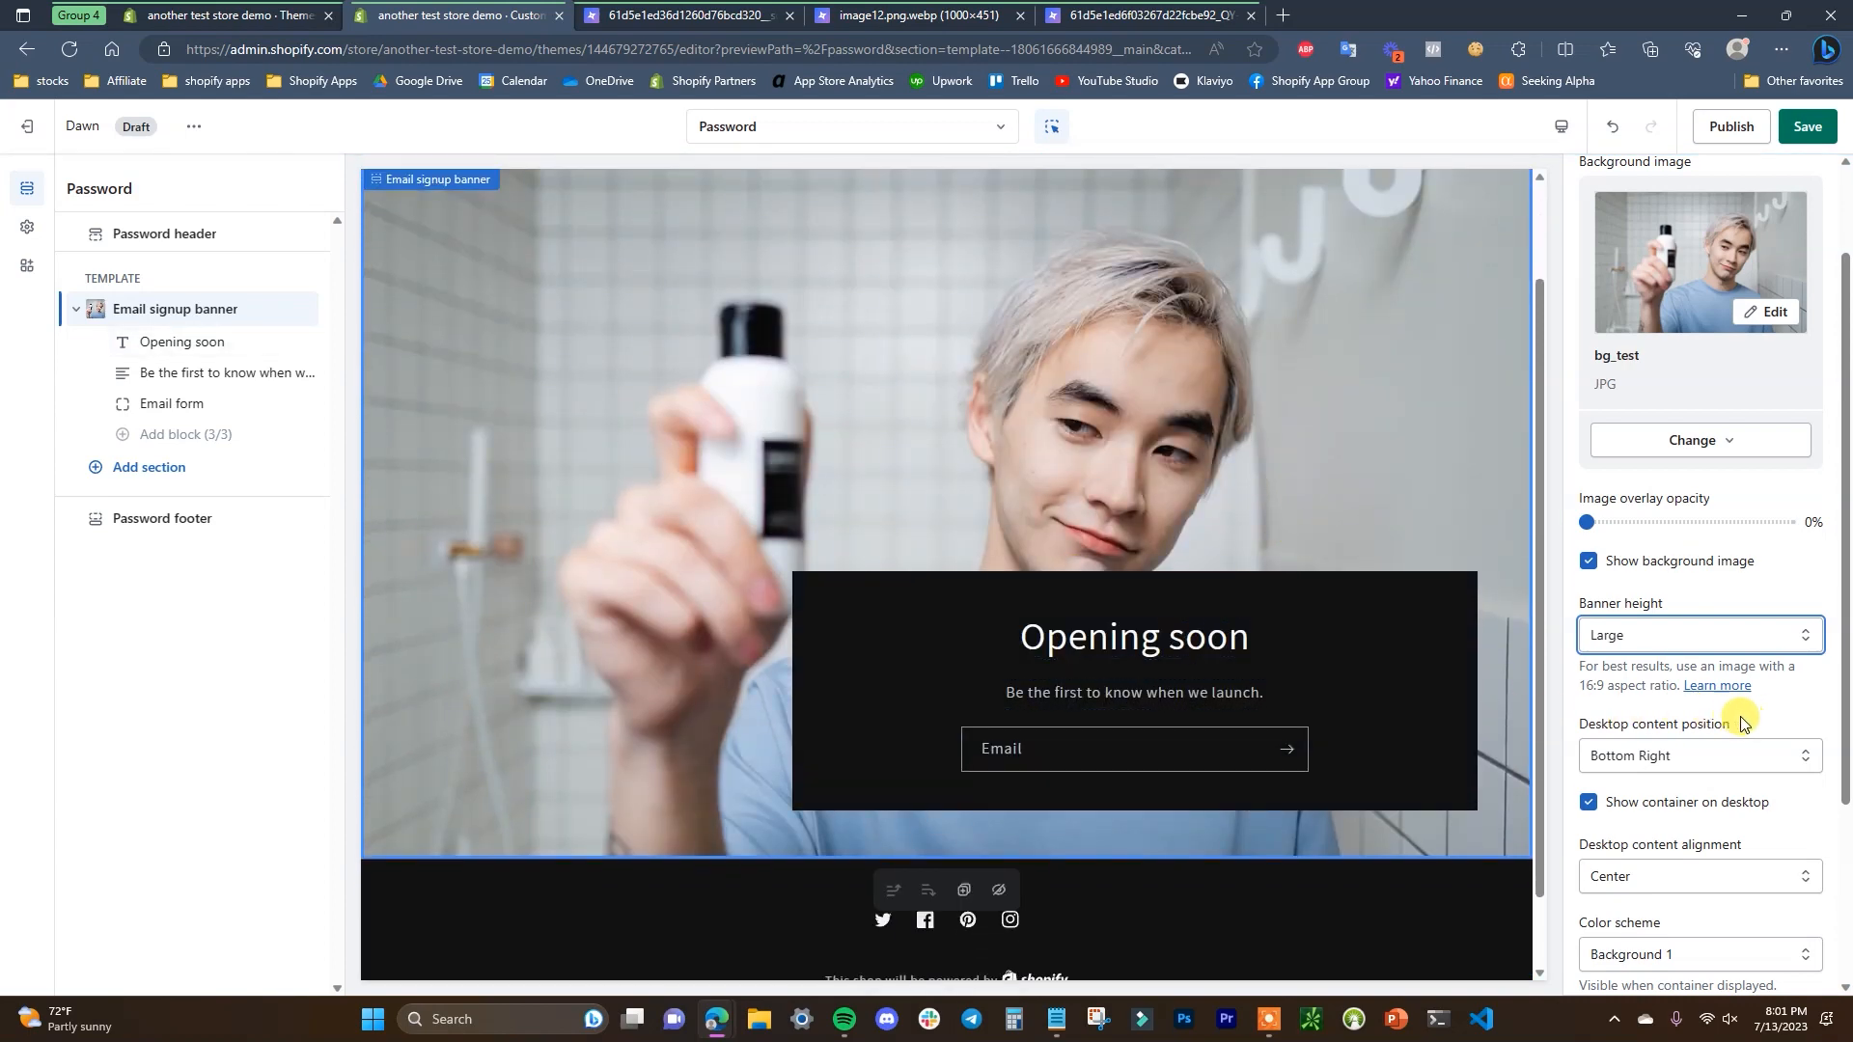
Set the email signup banner's desktop content position to Bottom Center
{"action": "left_click", "coordinate": [1765, 756]}
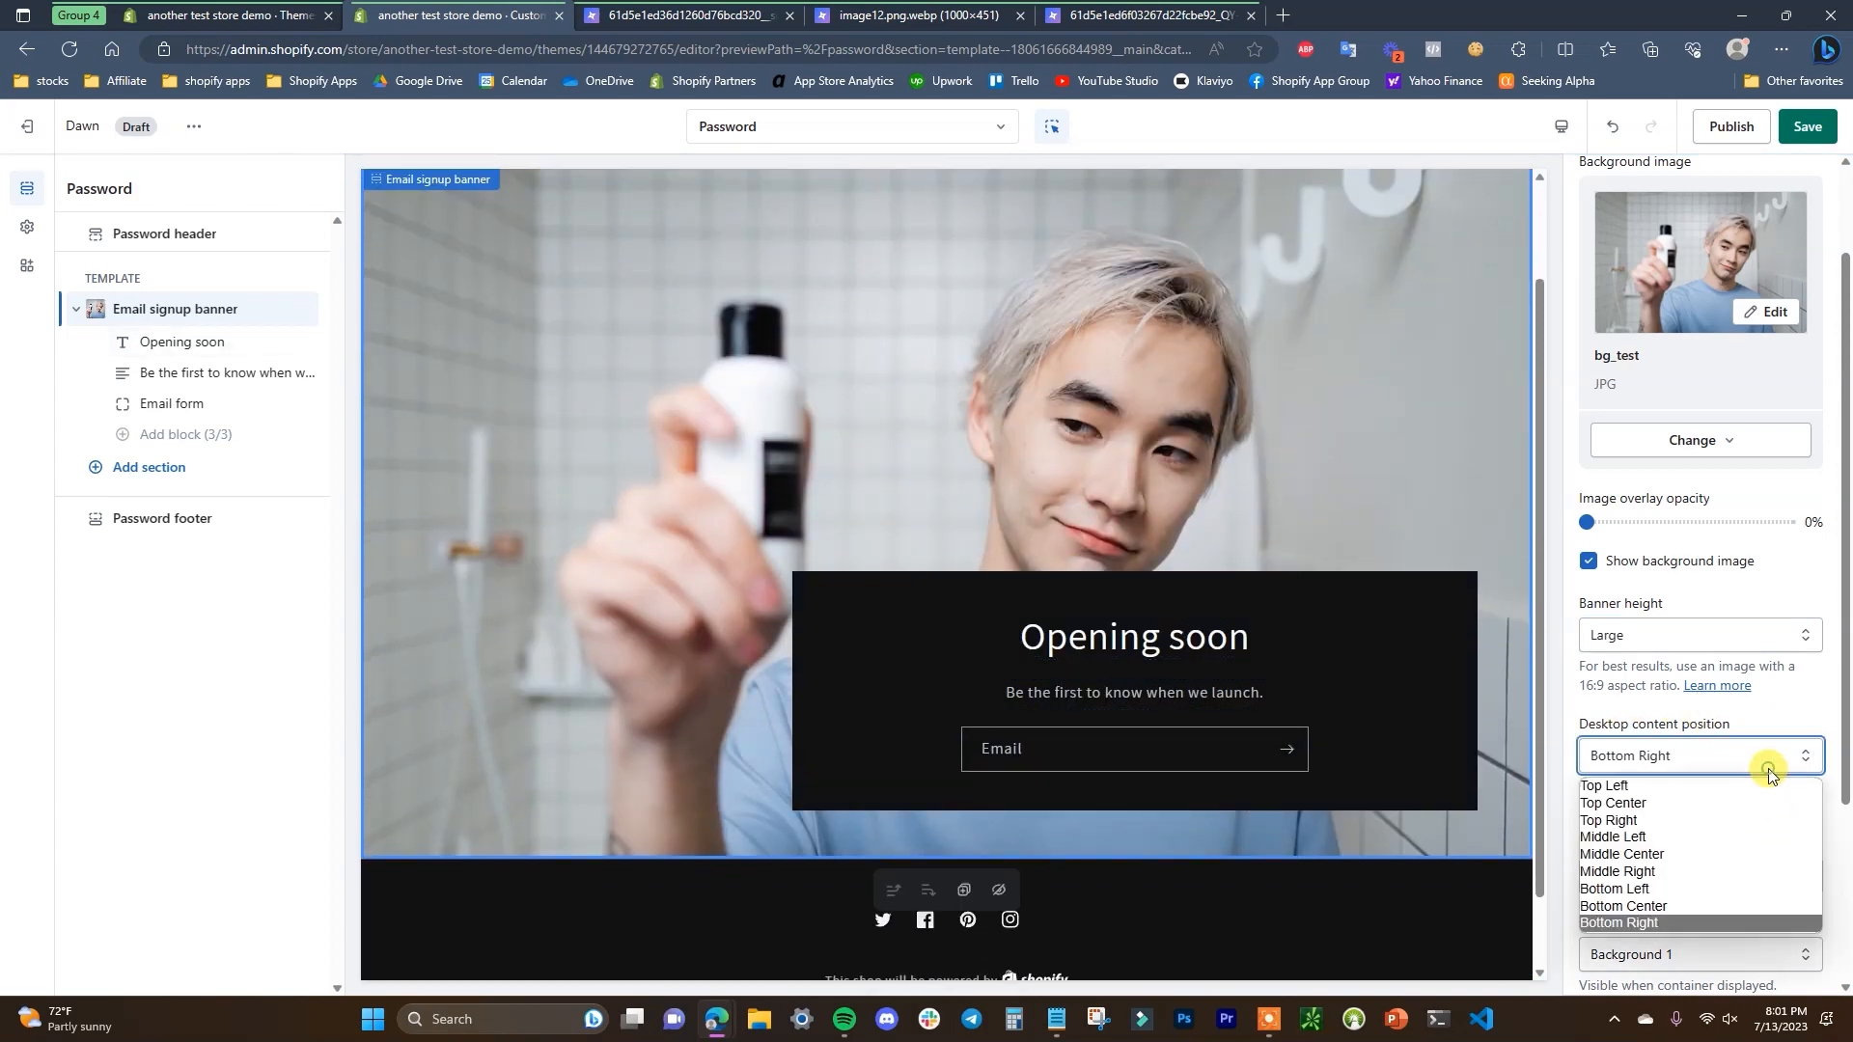
{"action": "left_click", "coordinate": [1717, 906]}
{"action": "scroll", "coordinate": [1739, 625], "scroll_direction": "down", "scroll_amount": 1}
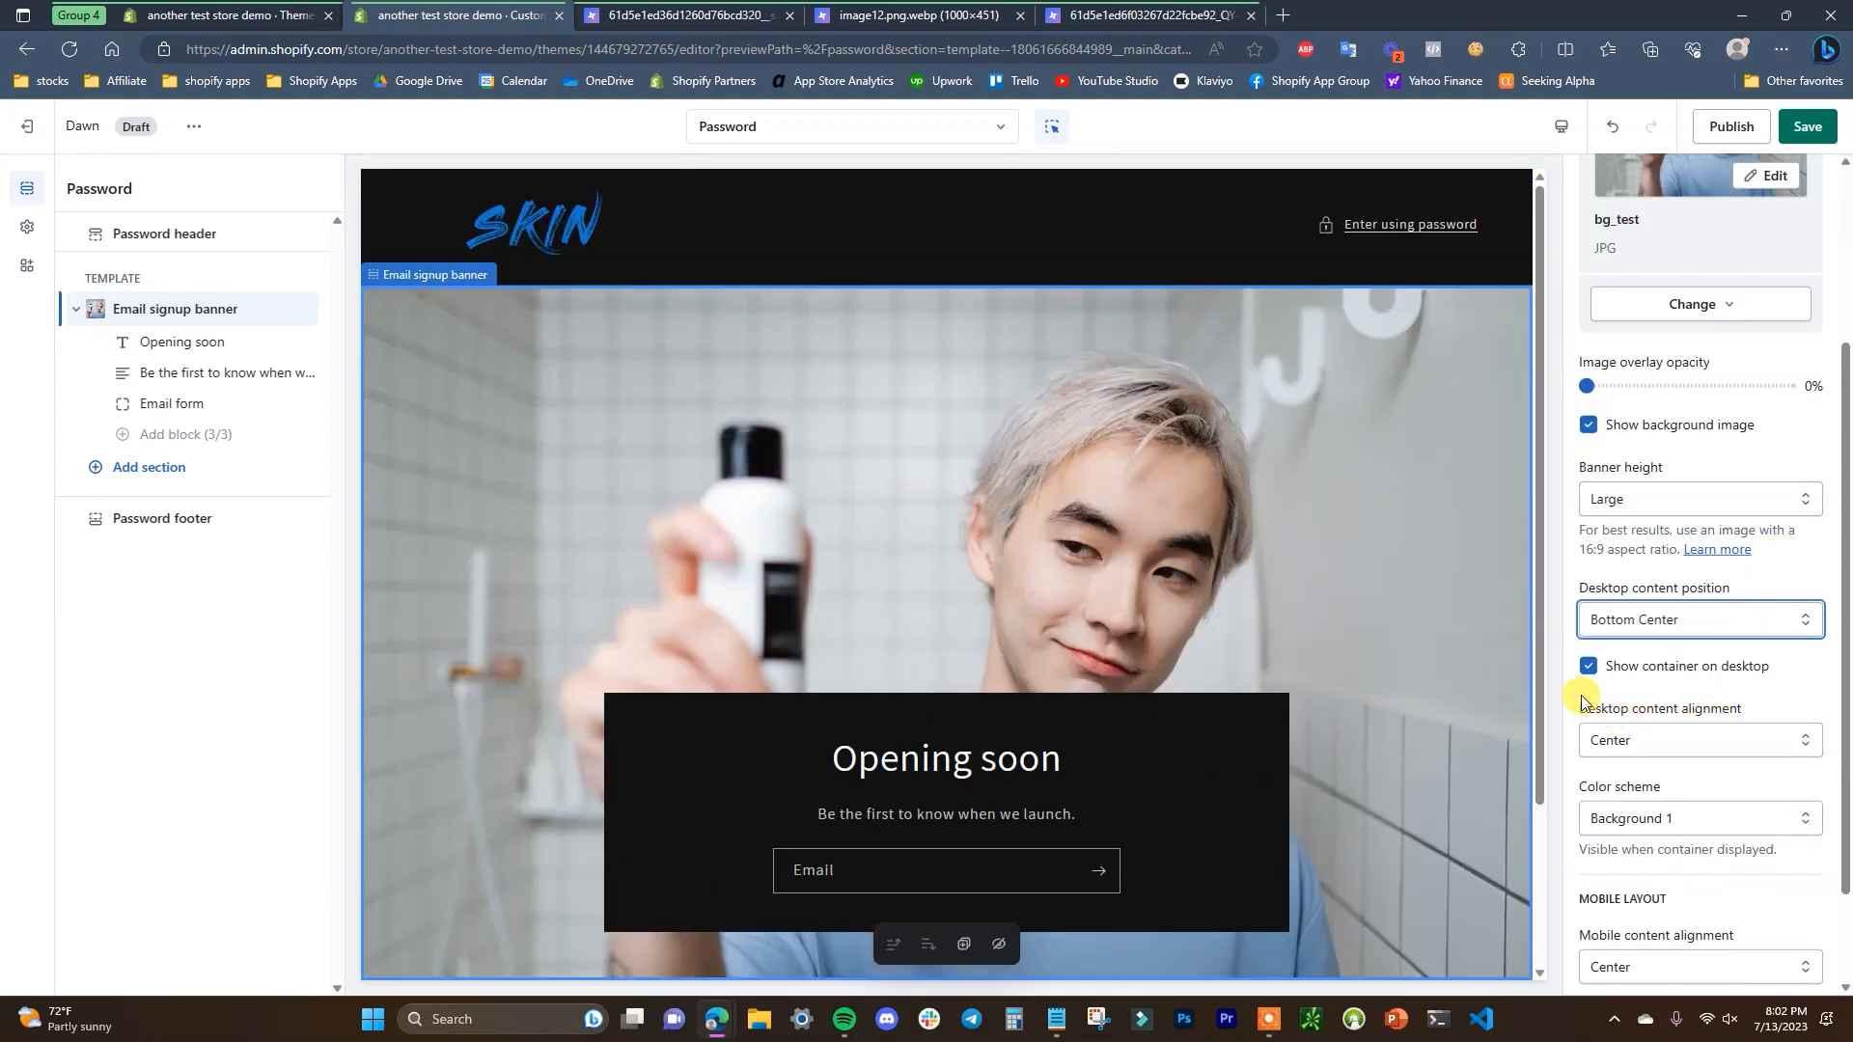
{"action": "scroll", "coordinate": [1693, 695], "scroll_direction": "down", "scroll_amount": 1}
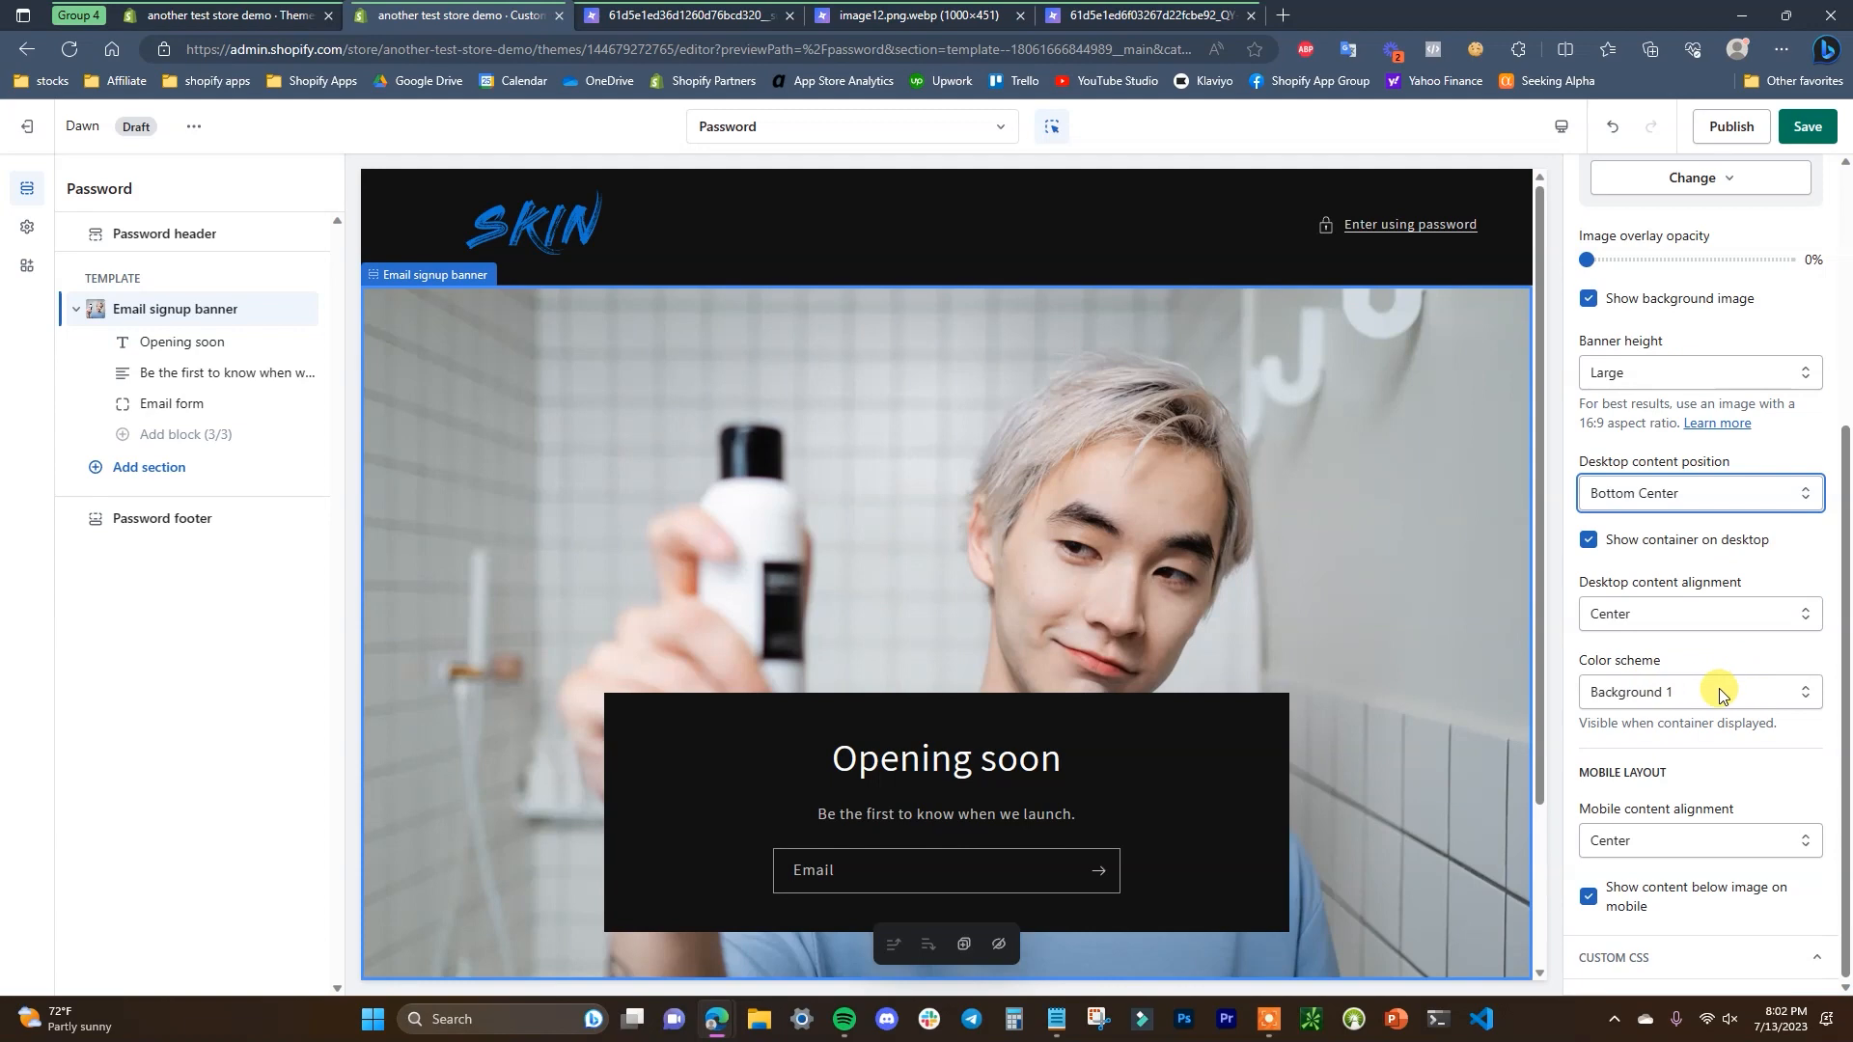
Set the email signup banner's color scheme to Accent 1
{"action": "left_click", "coordinate": [1760, 696]}
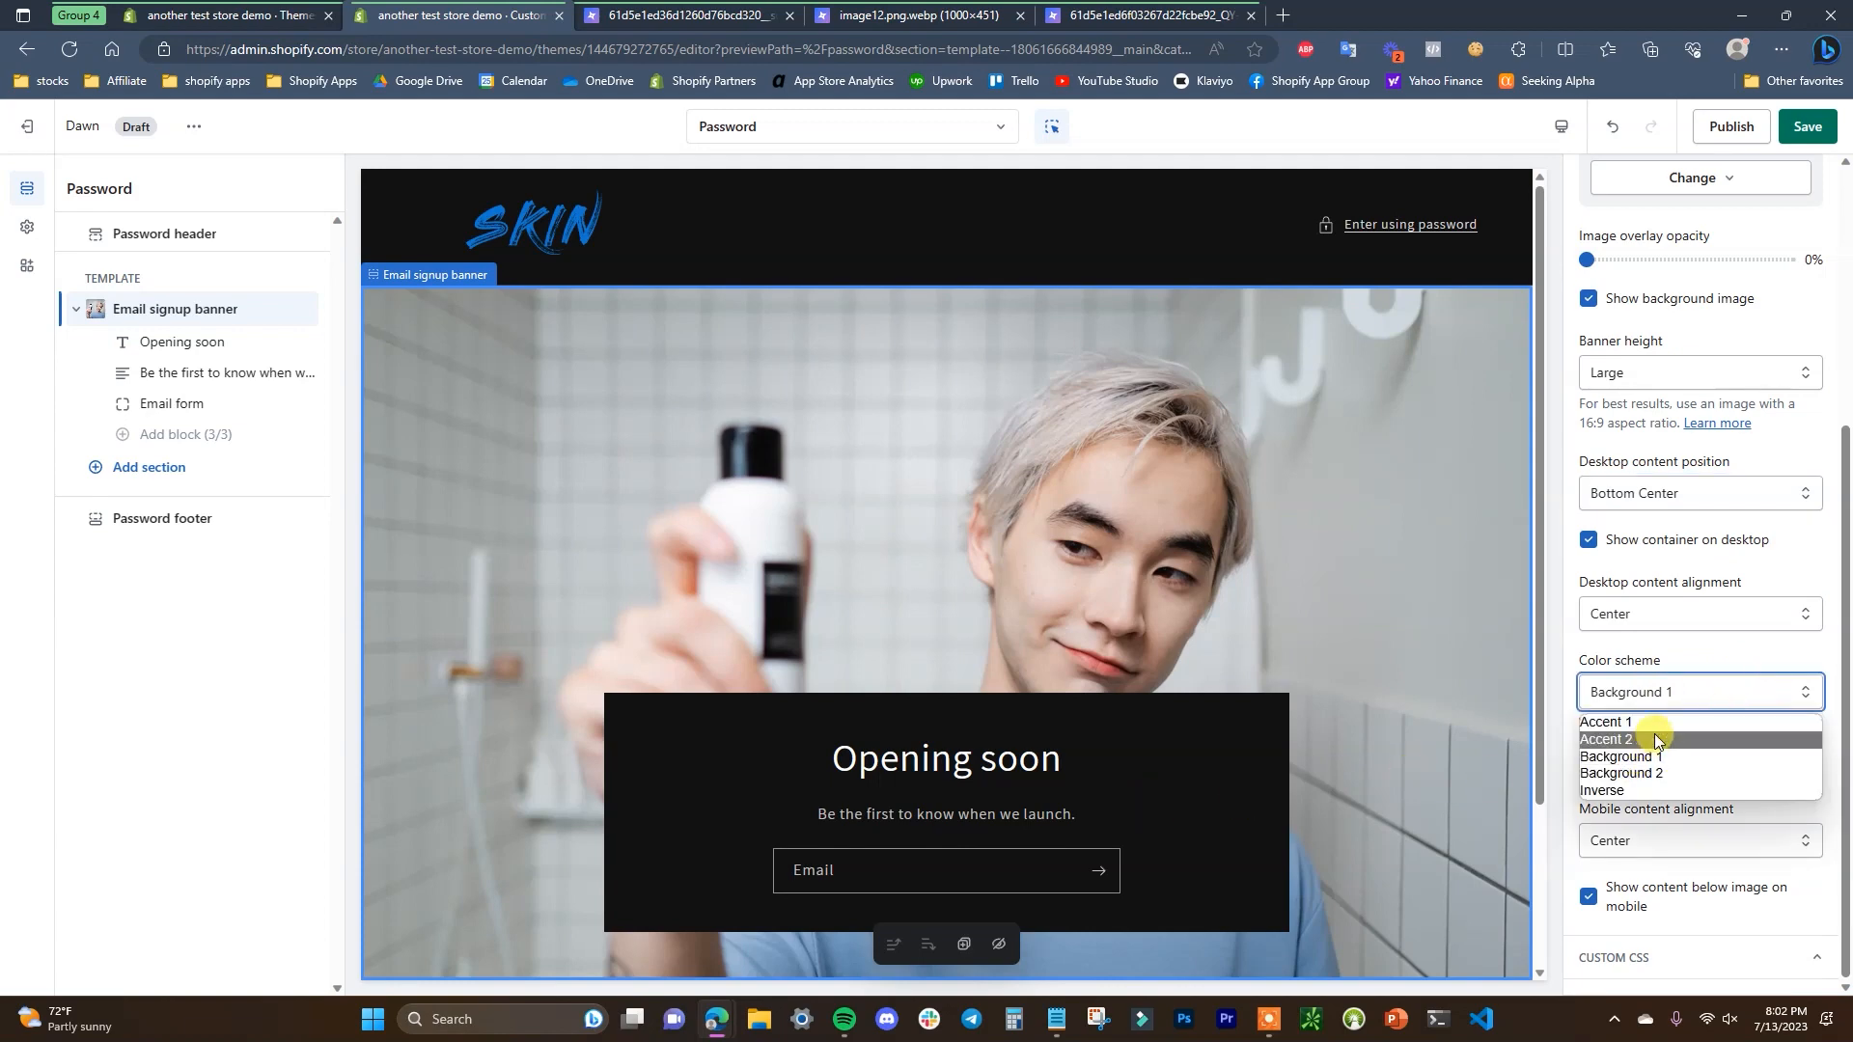
{"action": "left_click", "coordinate": [1683, 724]}
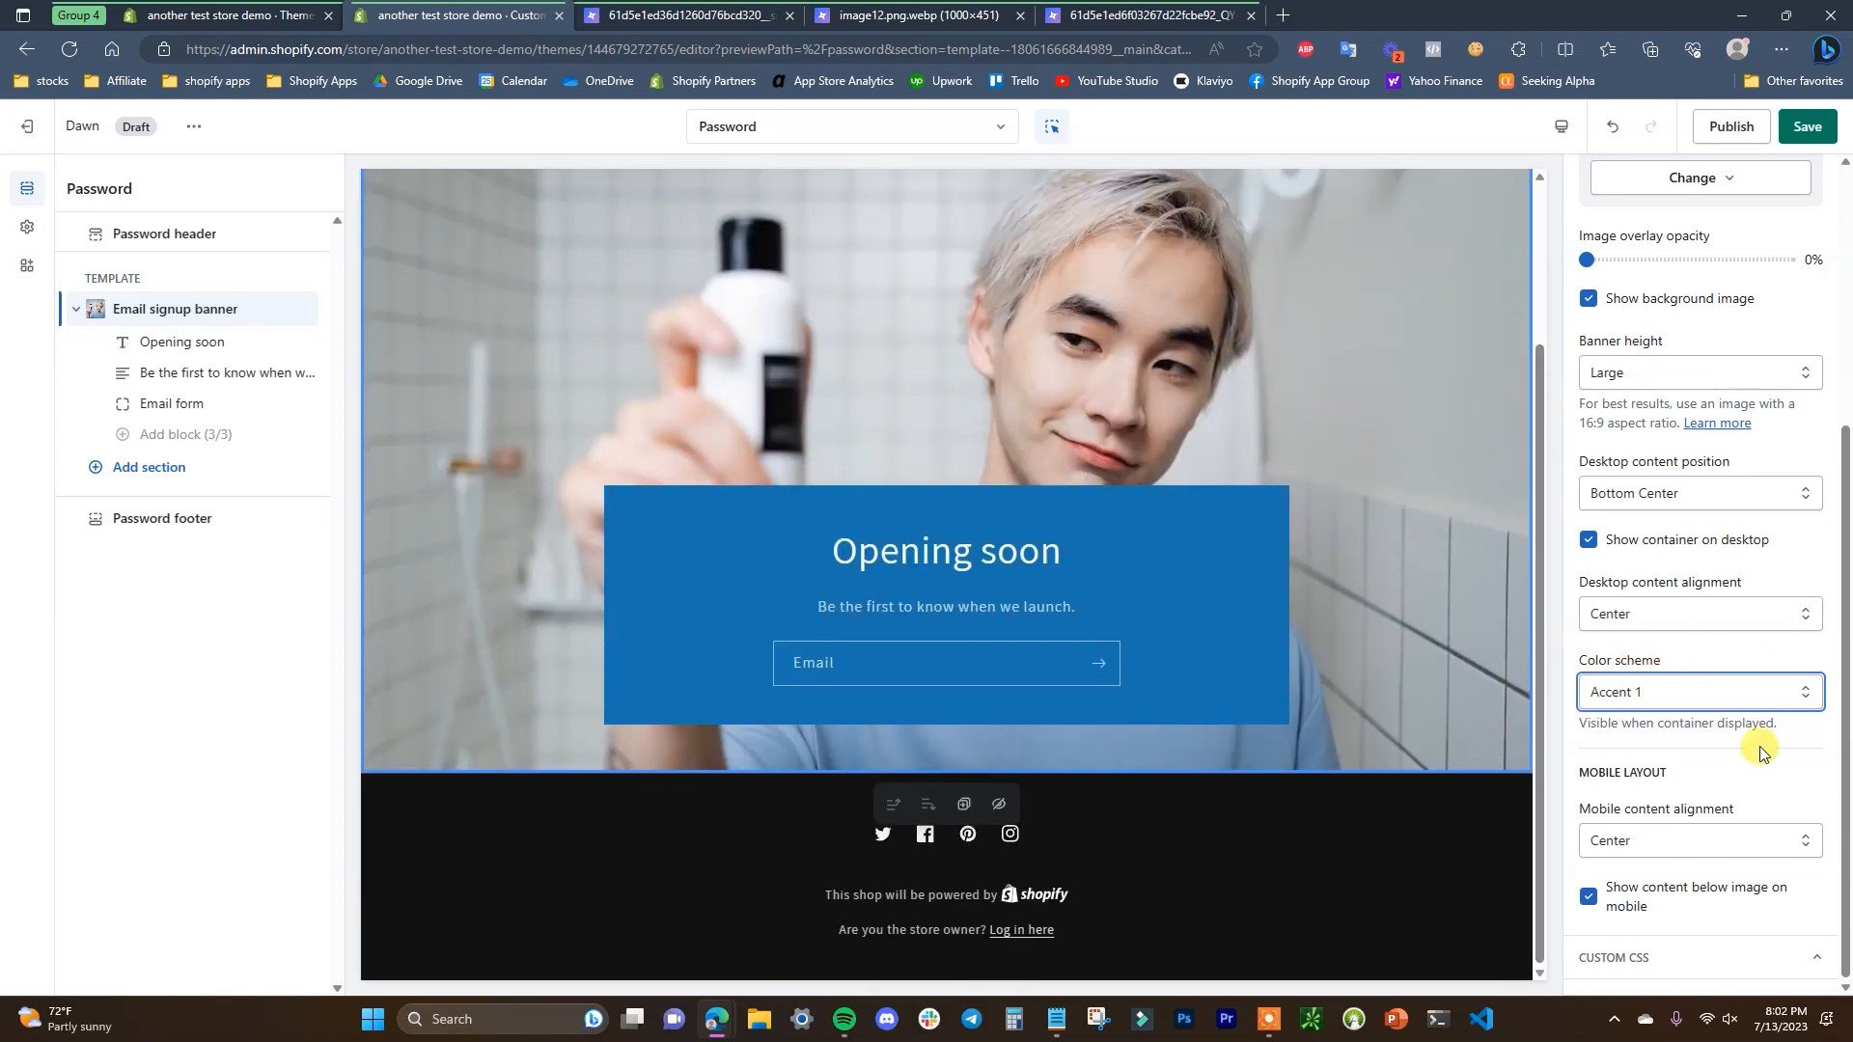
{"action": "scroll", "coordinate": [1658, 716], "scroll_direction": "up", "scroll_amount": 5}
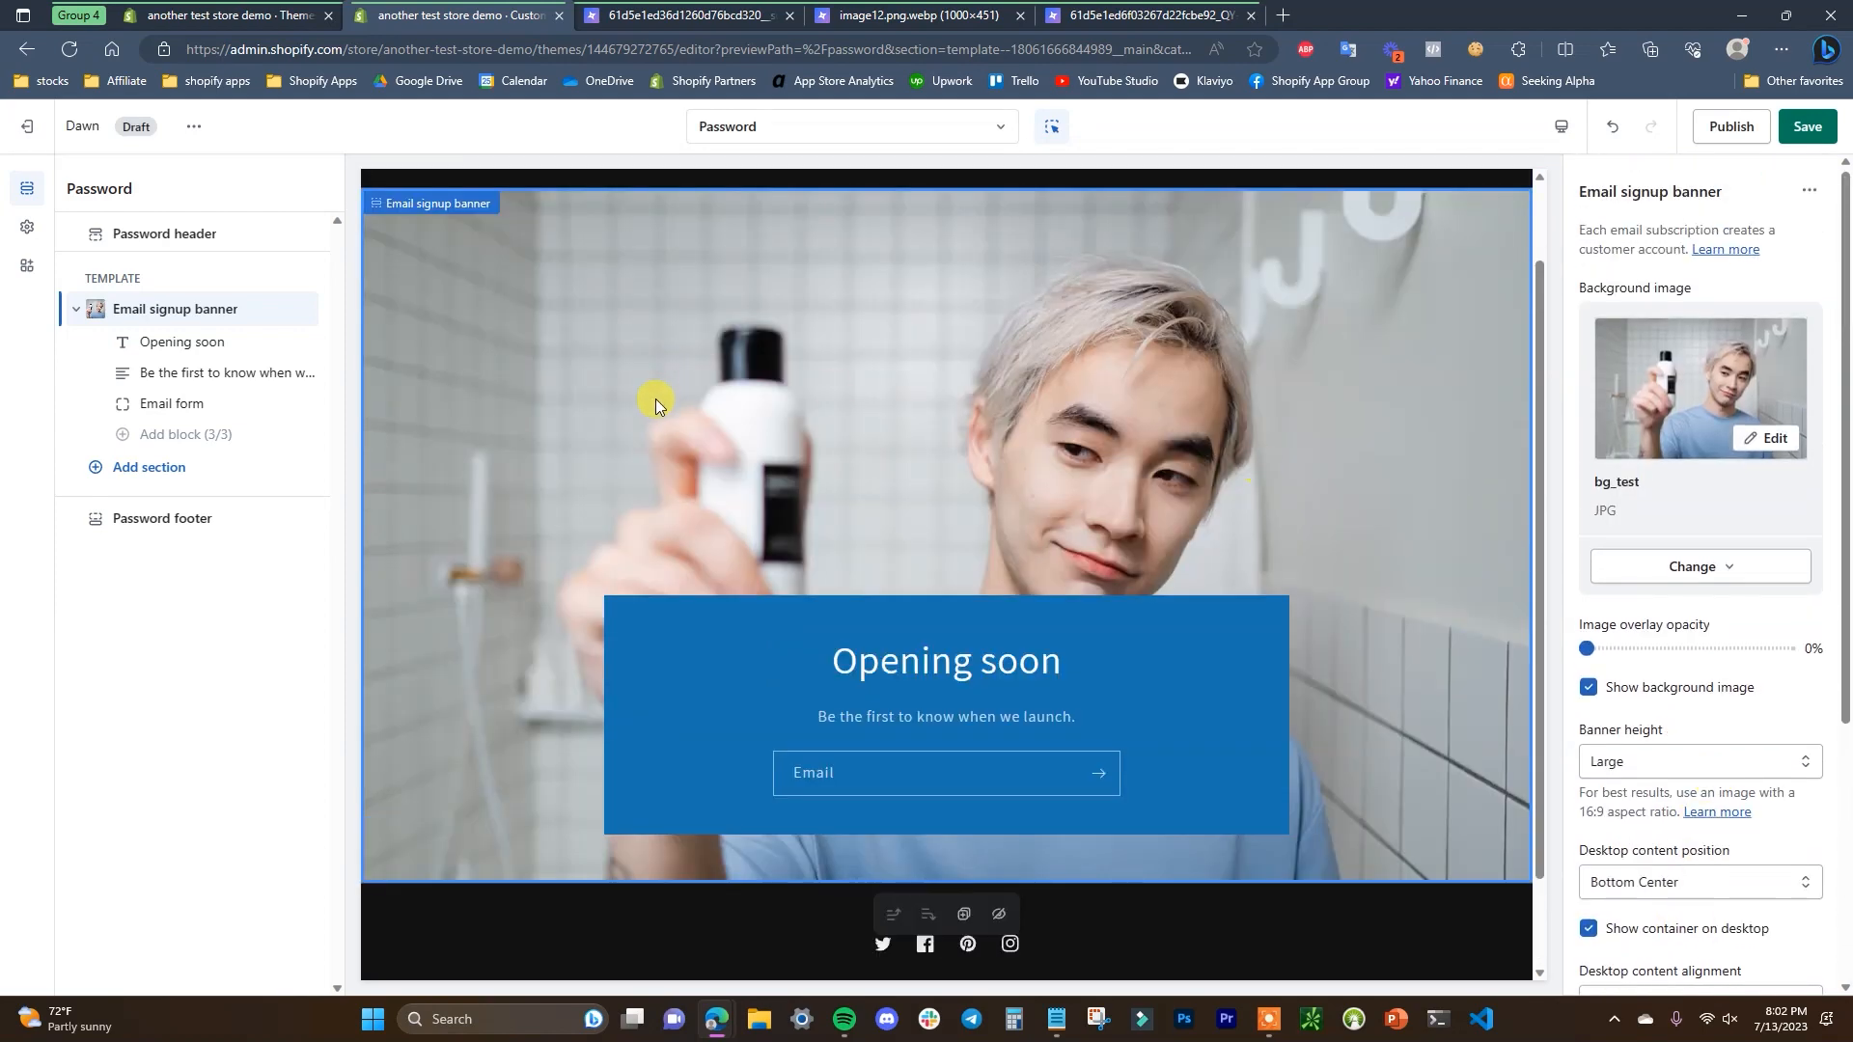
Change the email signup banner's heading text to "Get Ready For The Simplest Skin Care Solution For Men"
{"action": "left_click", "coordinate": [210, 340]}
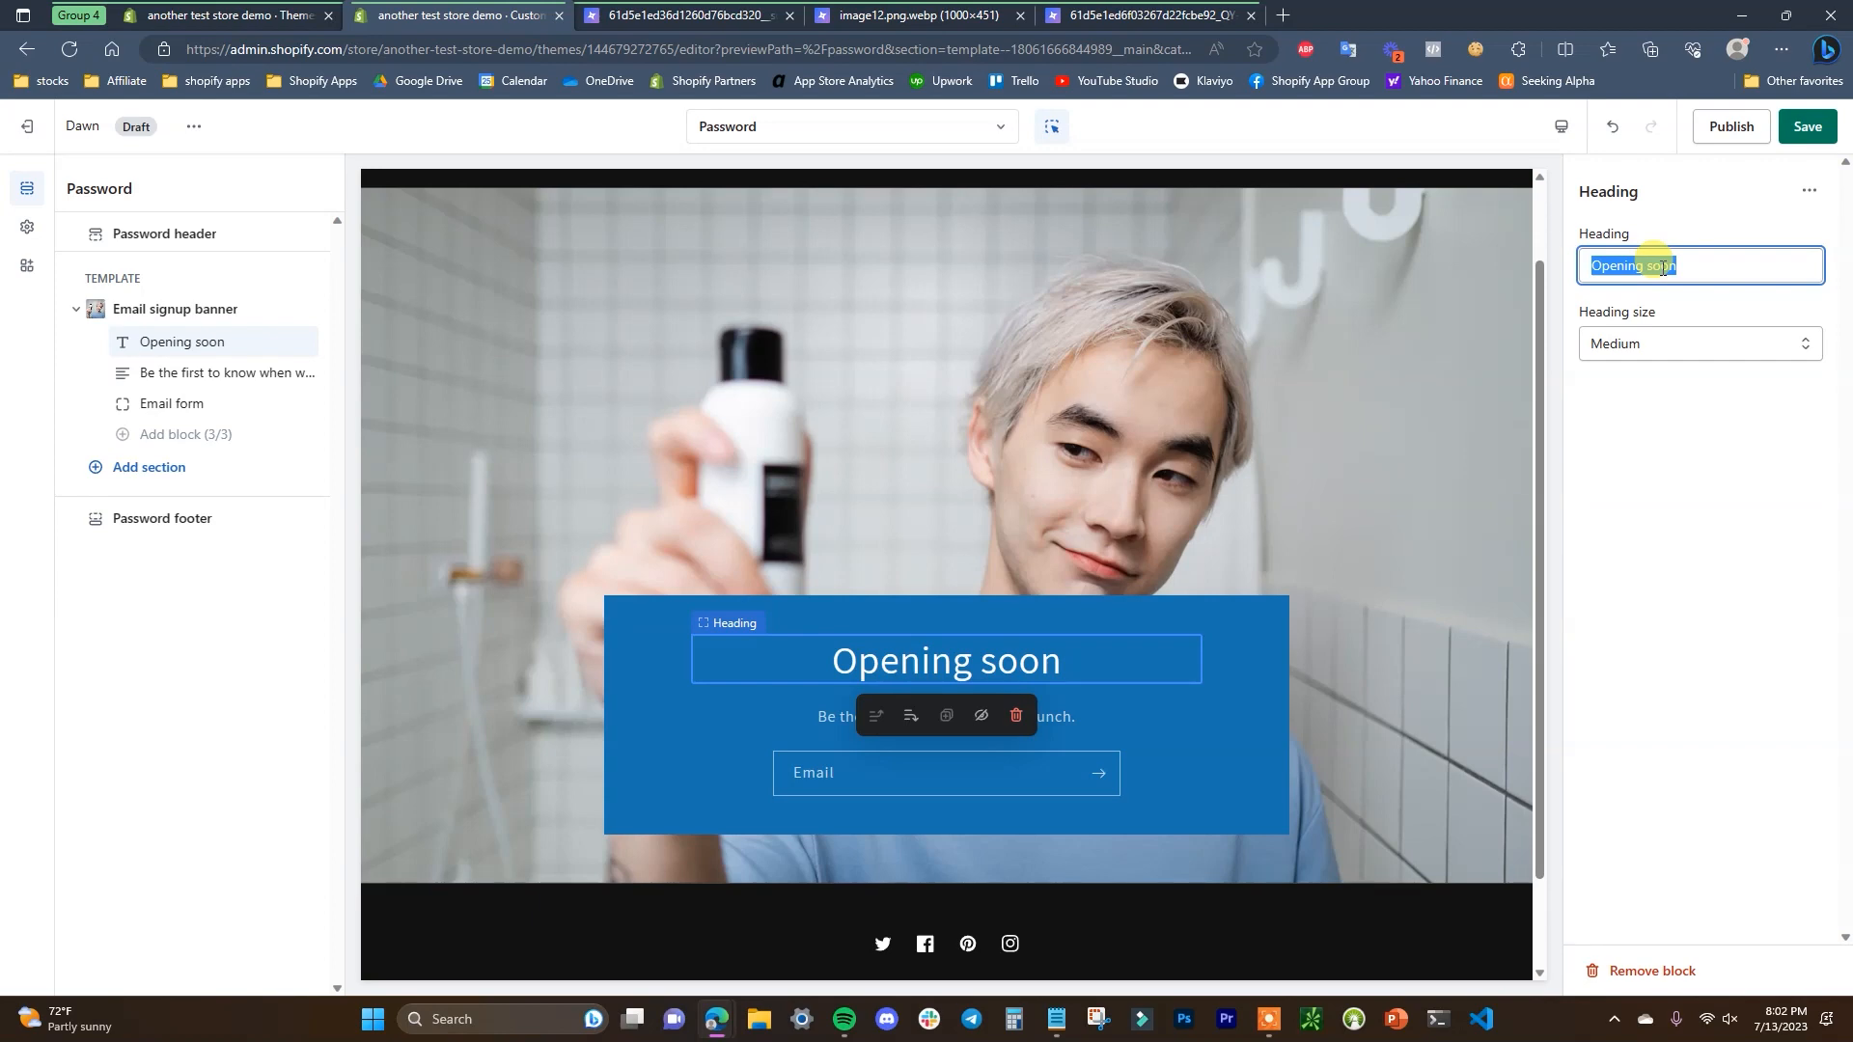
{"action": "type", "text": "Get Ready For The Simplest Skin Care Solution For Men"}
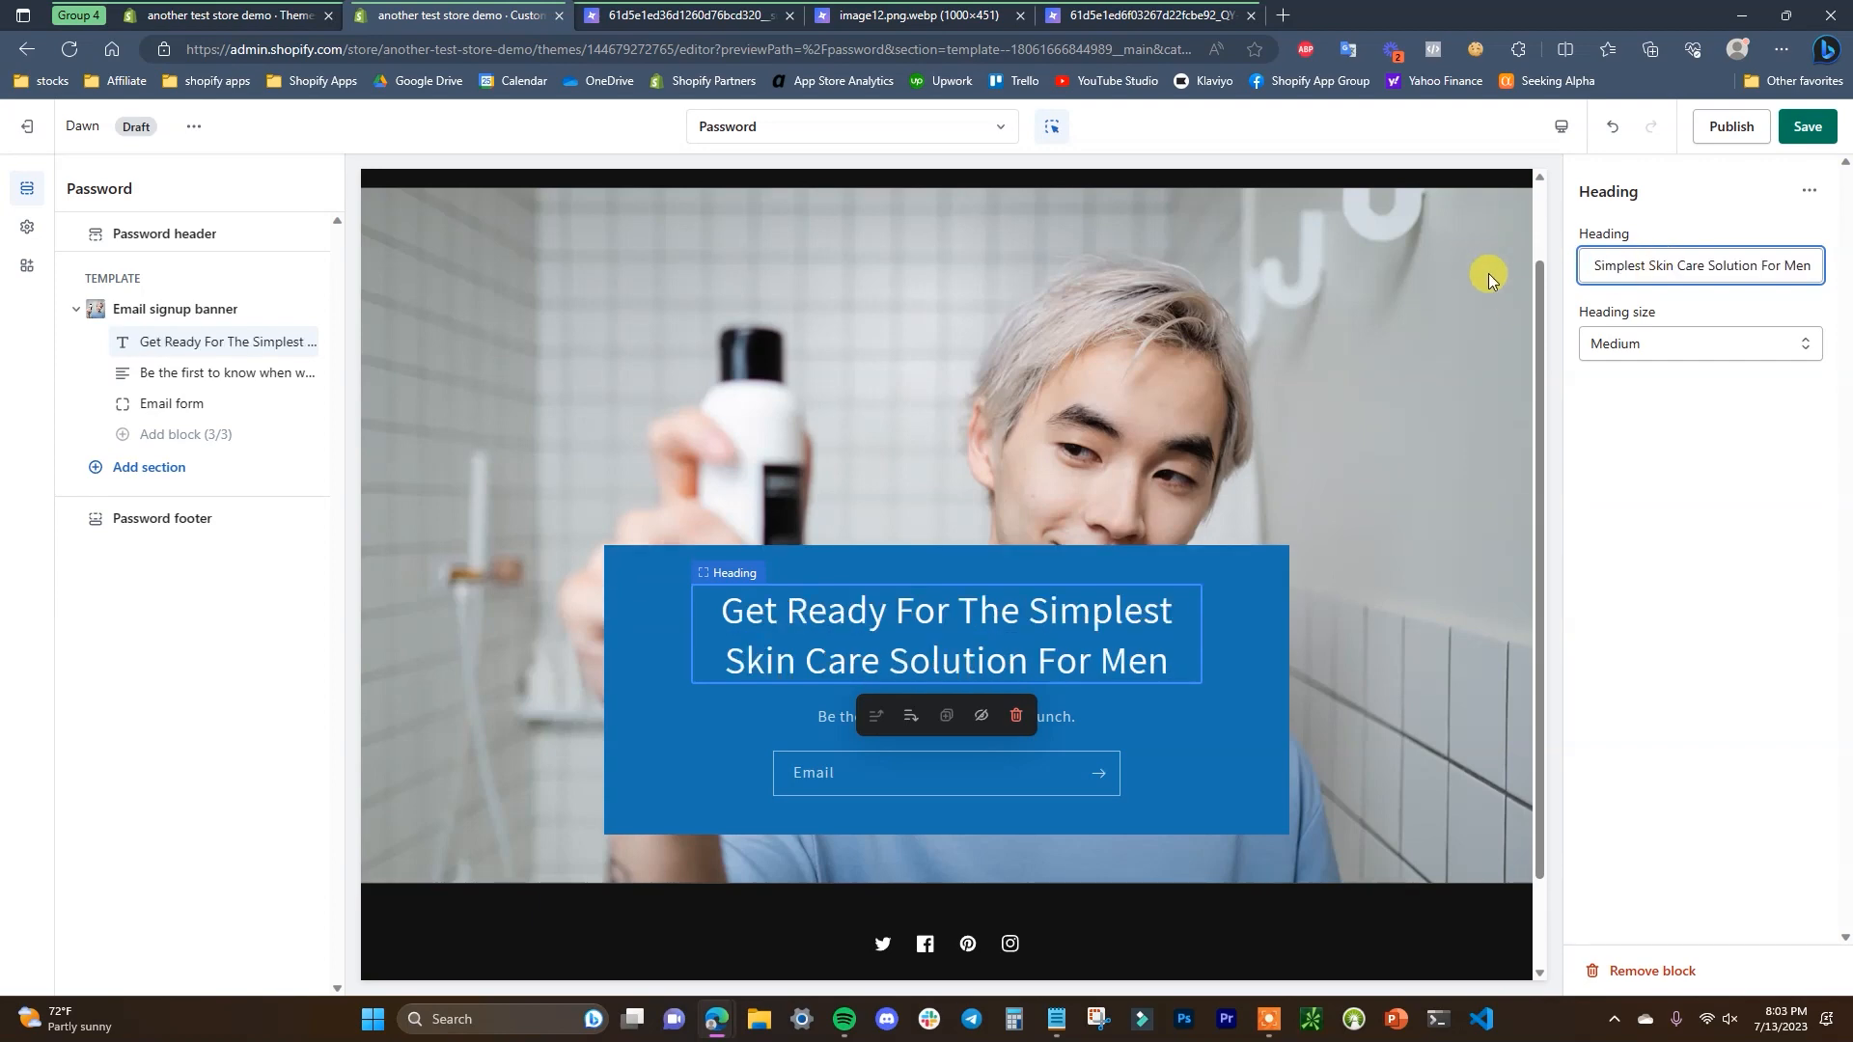
{"action": "left_click_drag", "start_coordinate": [1762, 274], "coordinate": [1544, 277]}
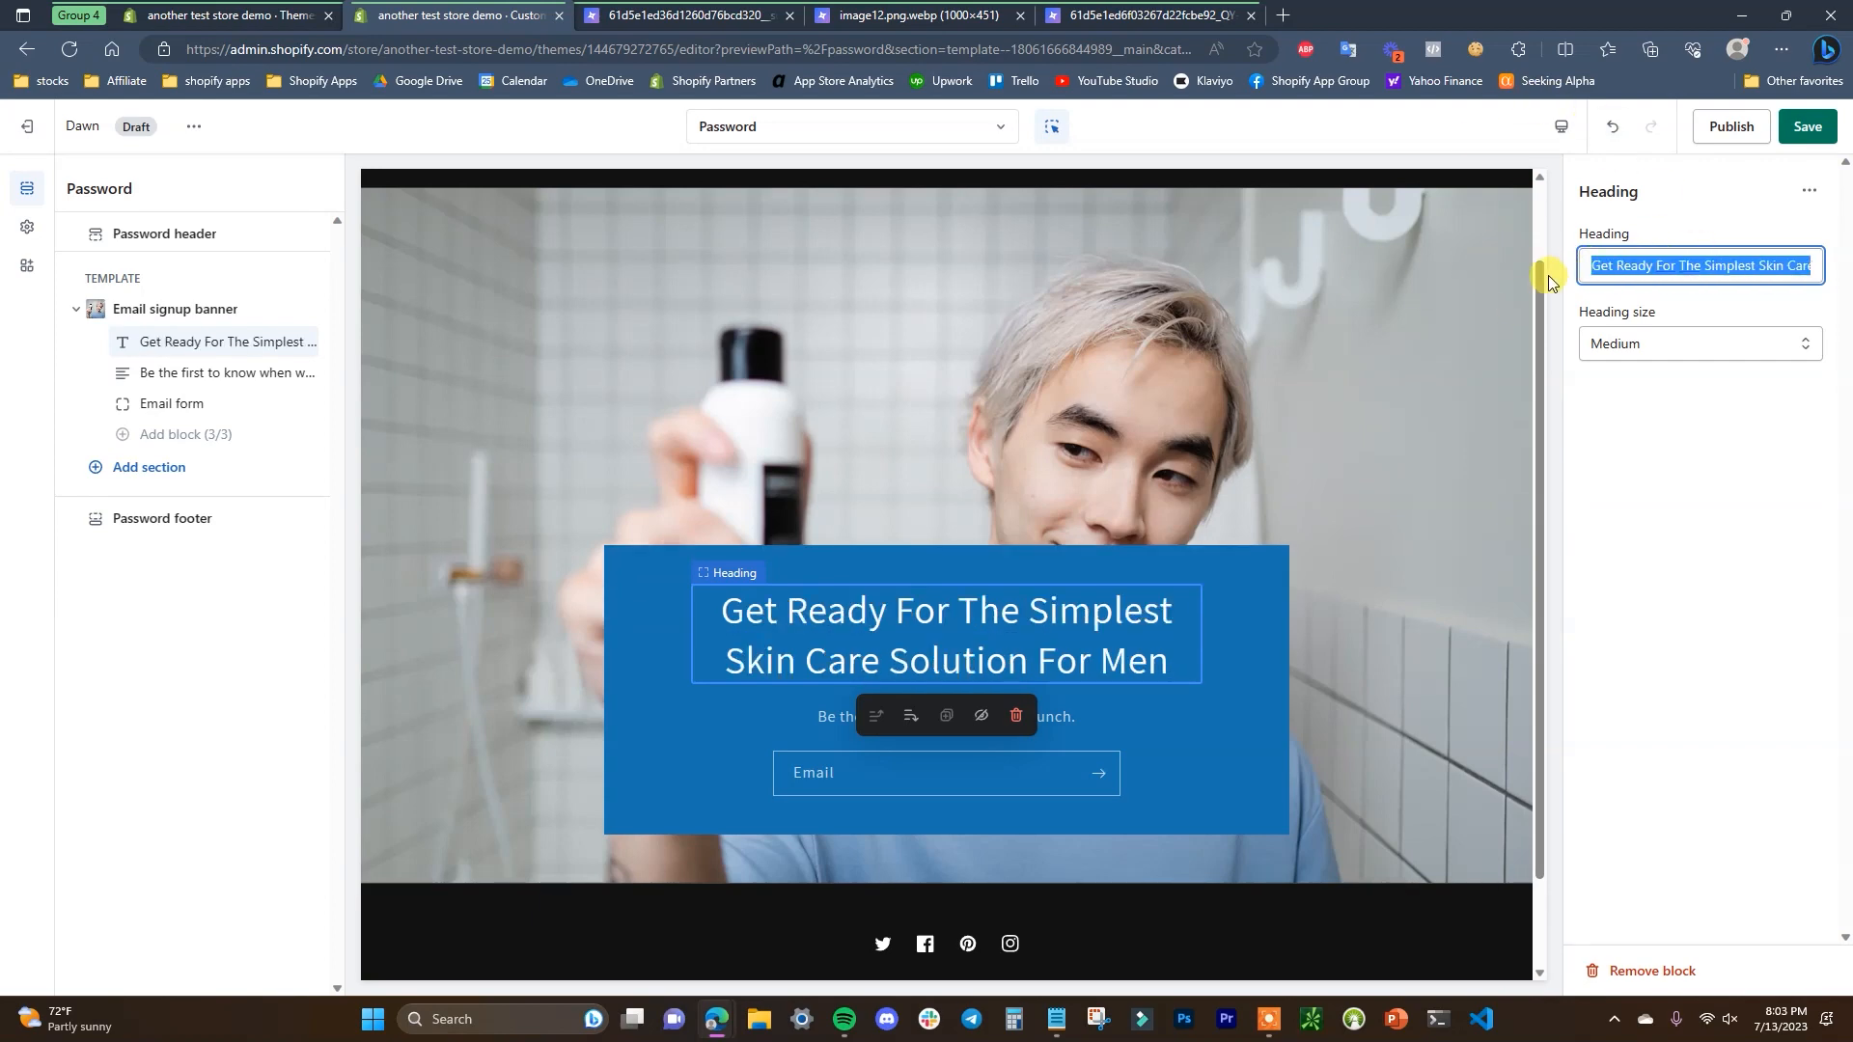
{"action": "left_click", "coordinate": [1672, 521]}
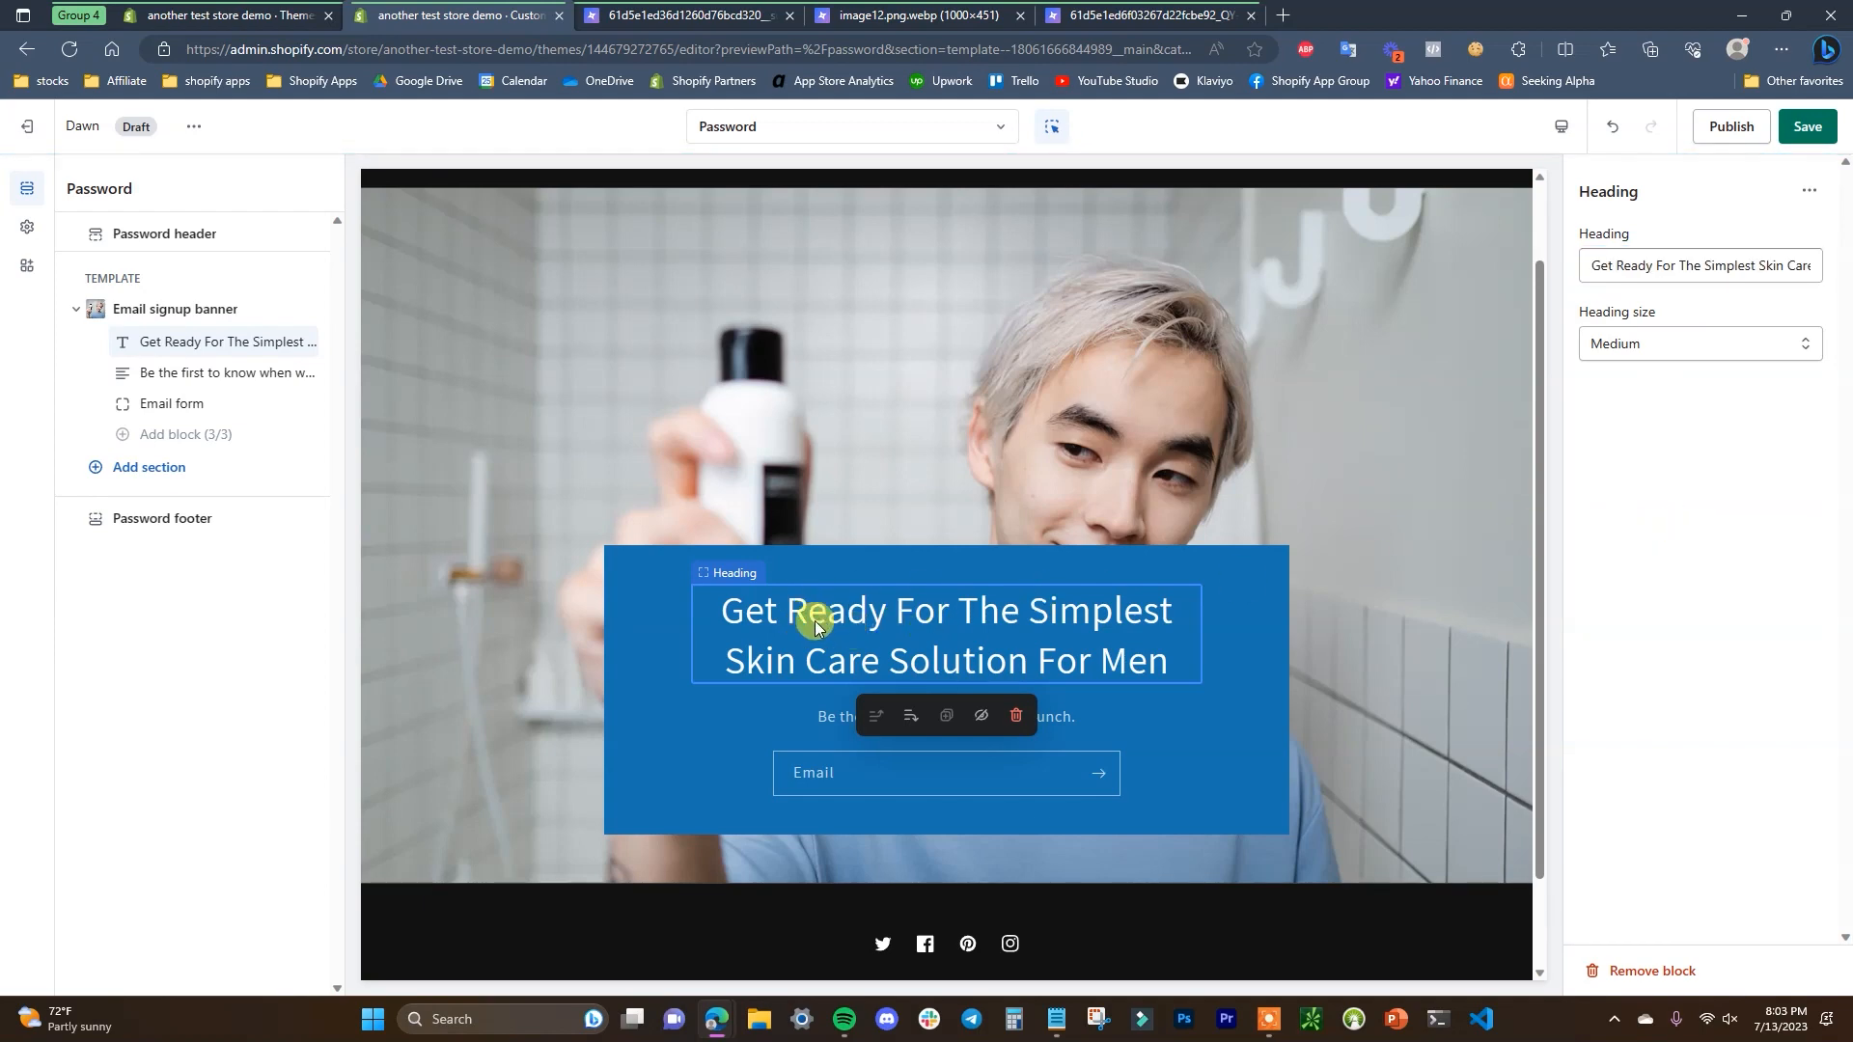
Replace the banner's paragraph with "Sign up to find out when we go live, and get 50% off all products for the first 24 hours after opening!"
{"action": "left_click", "coordinate": [209, 373]}
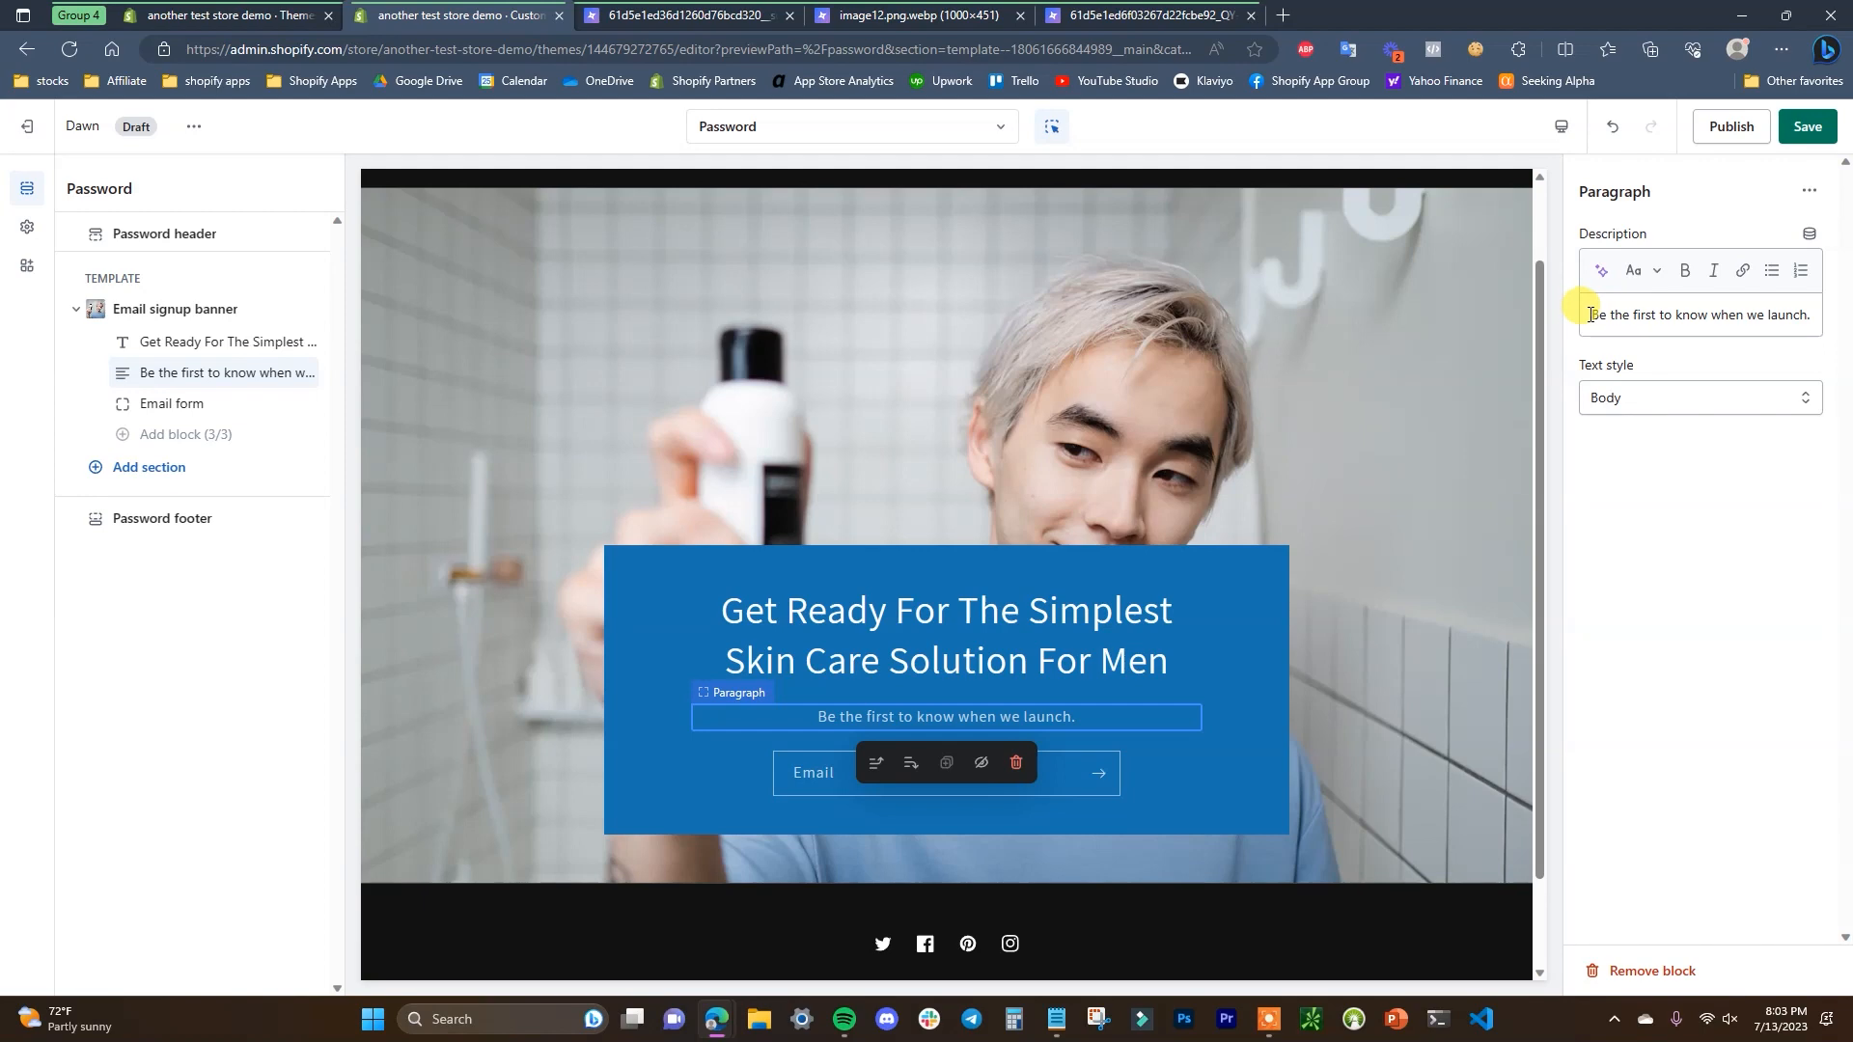
{"action": "left_click_drag", "start_coordinate": [1583, 315], "coordinate": [1814, 316]}
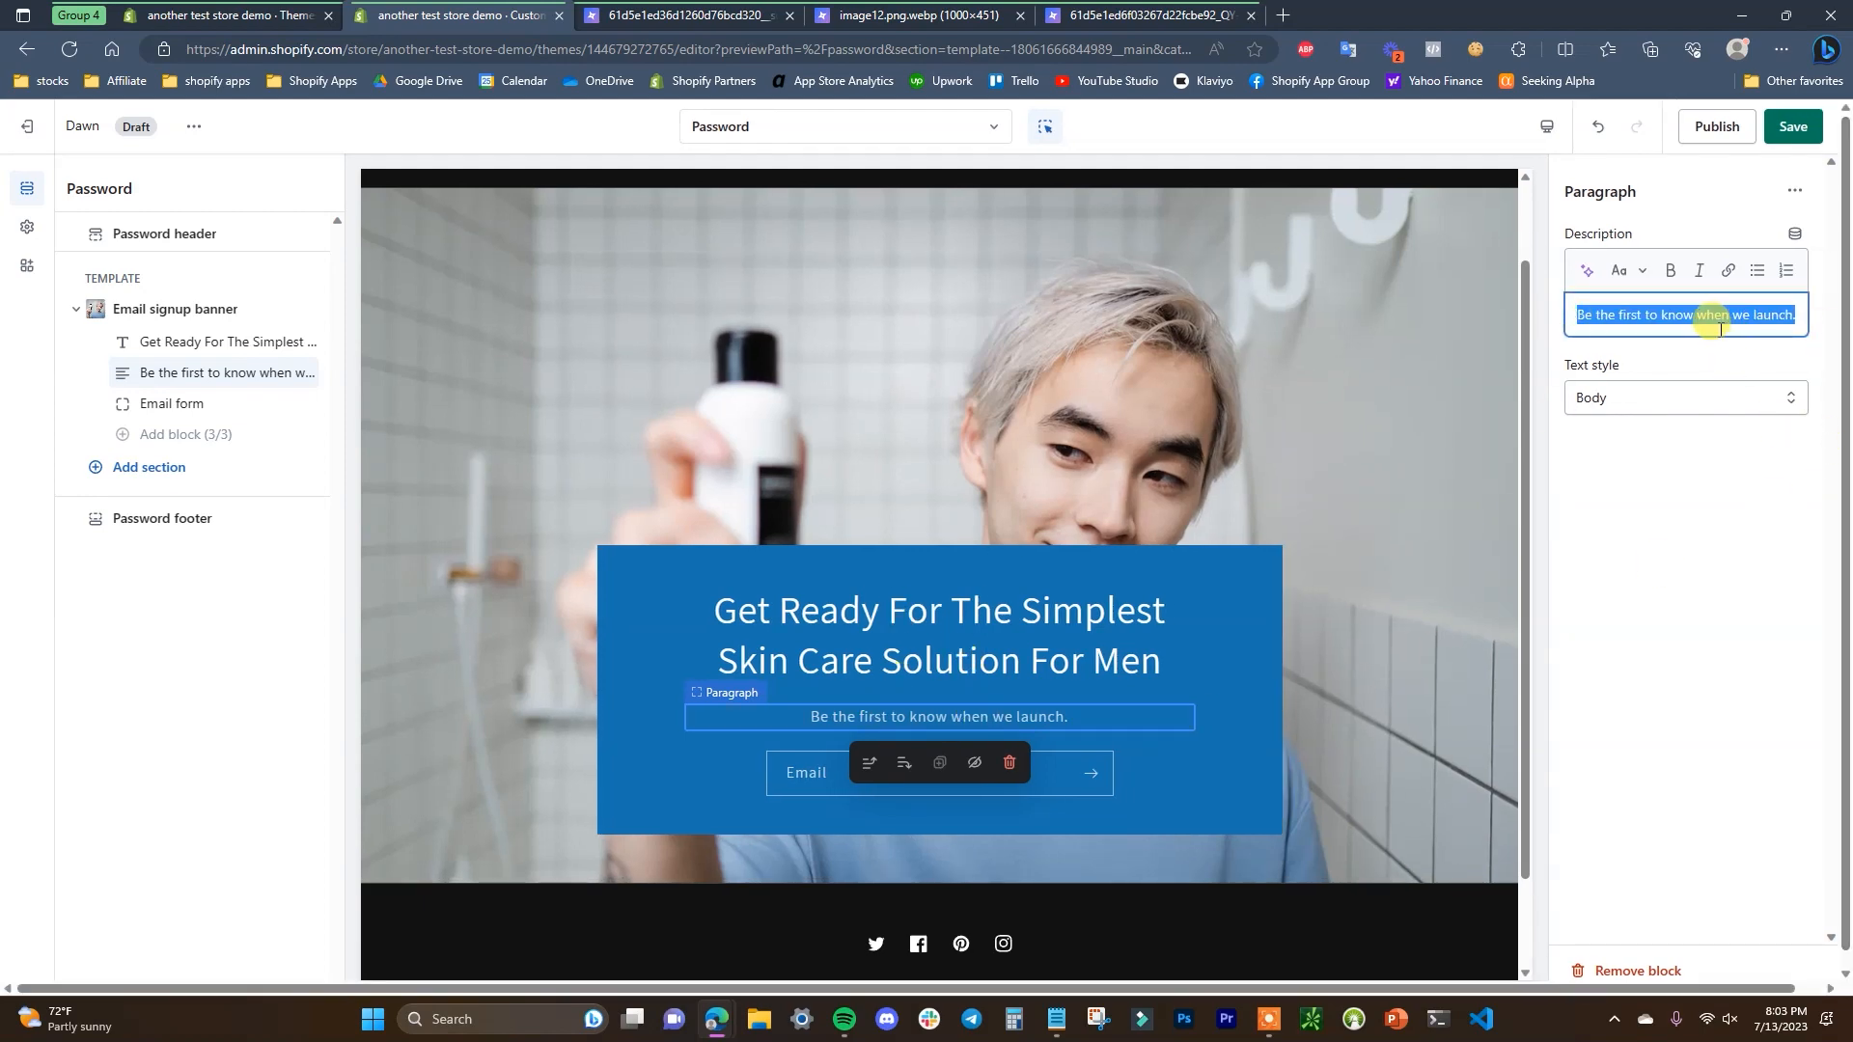
{"action": "type", "text": "Sig"}
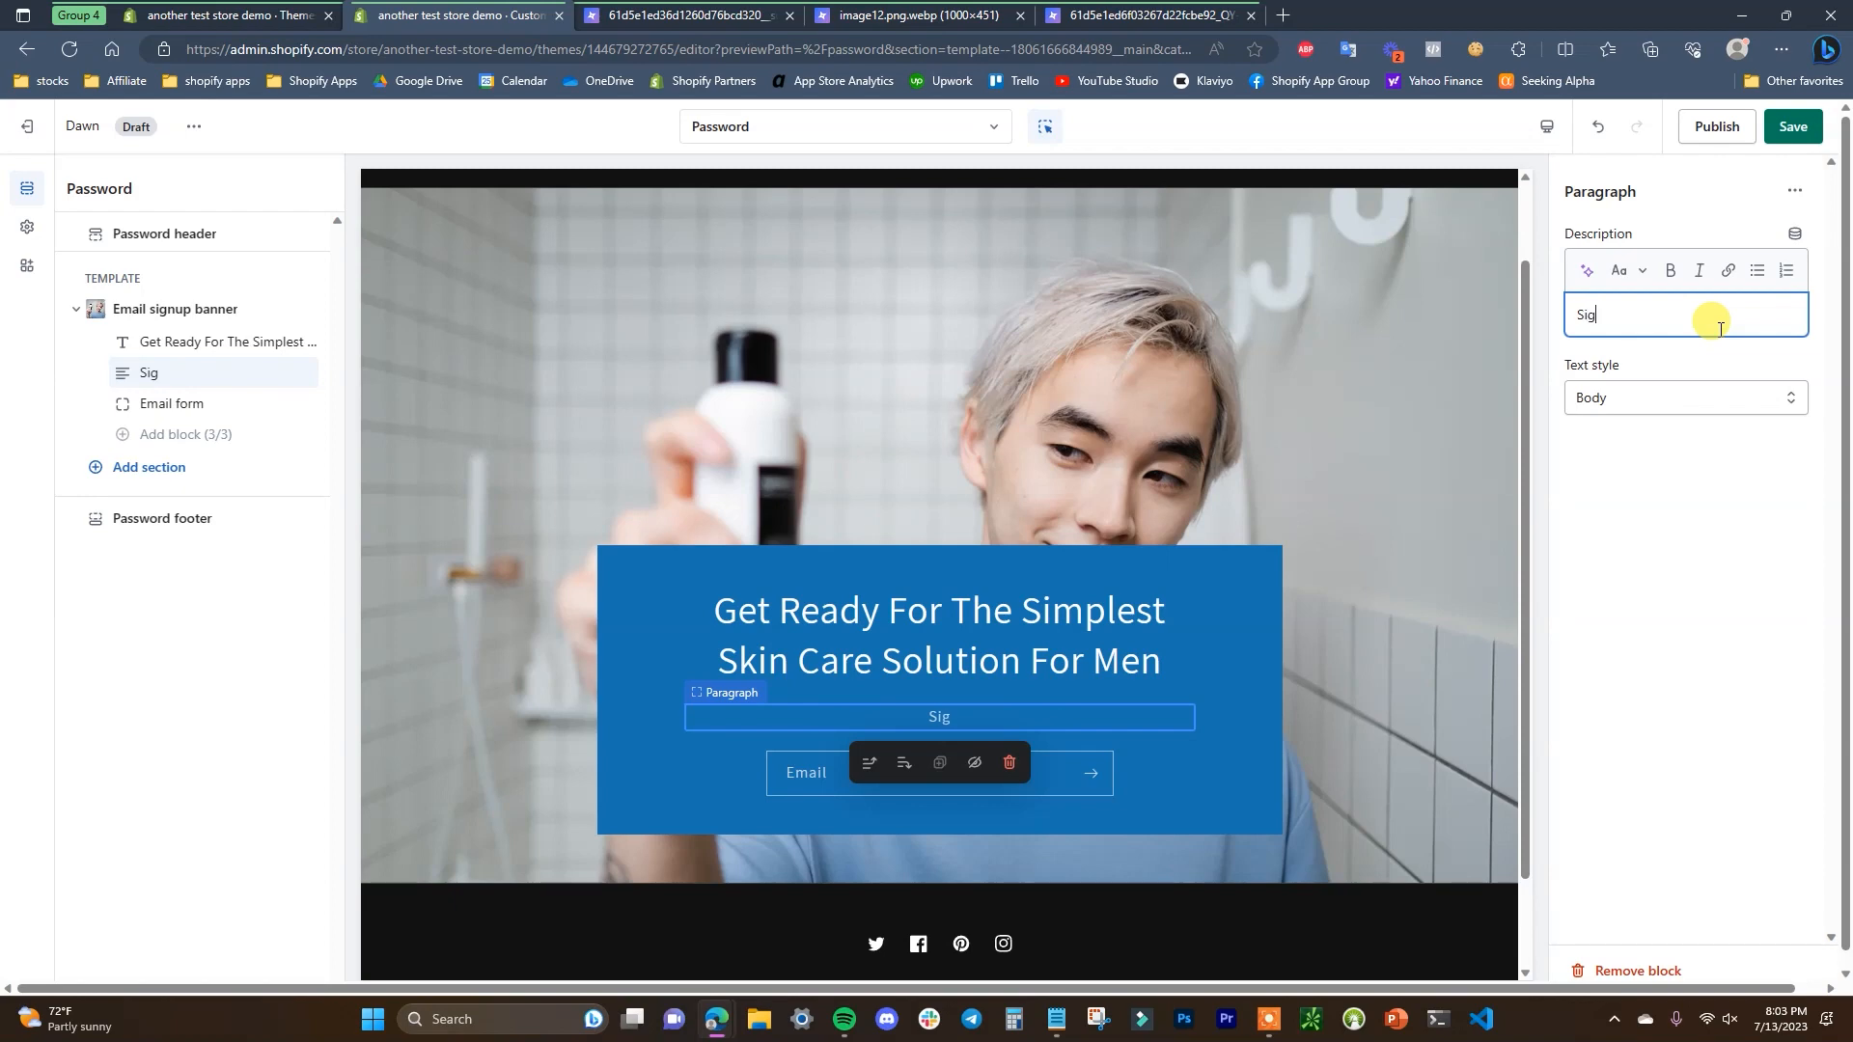
{"action": "type", "text": "n up to find out "}
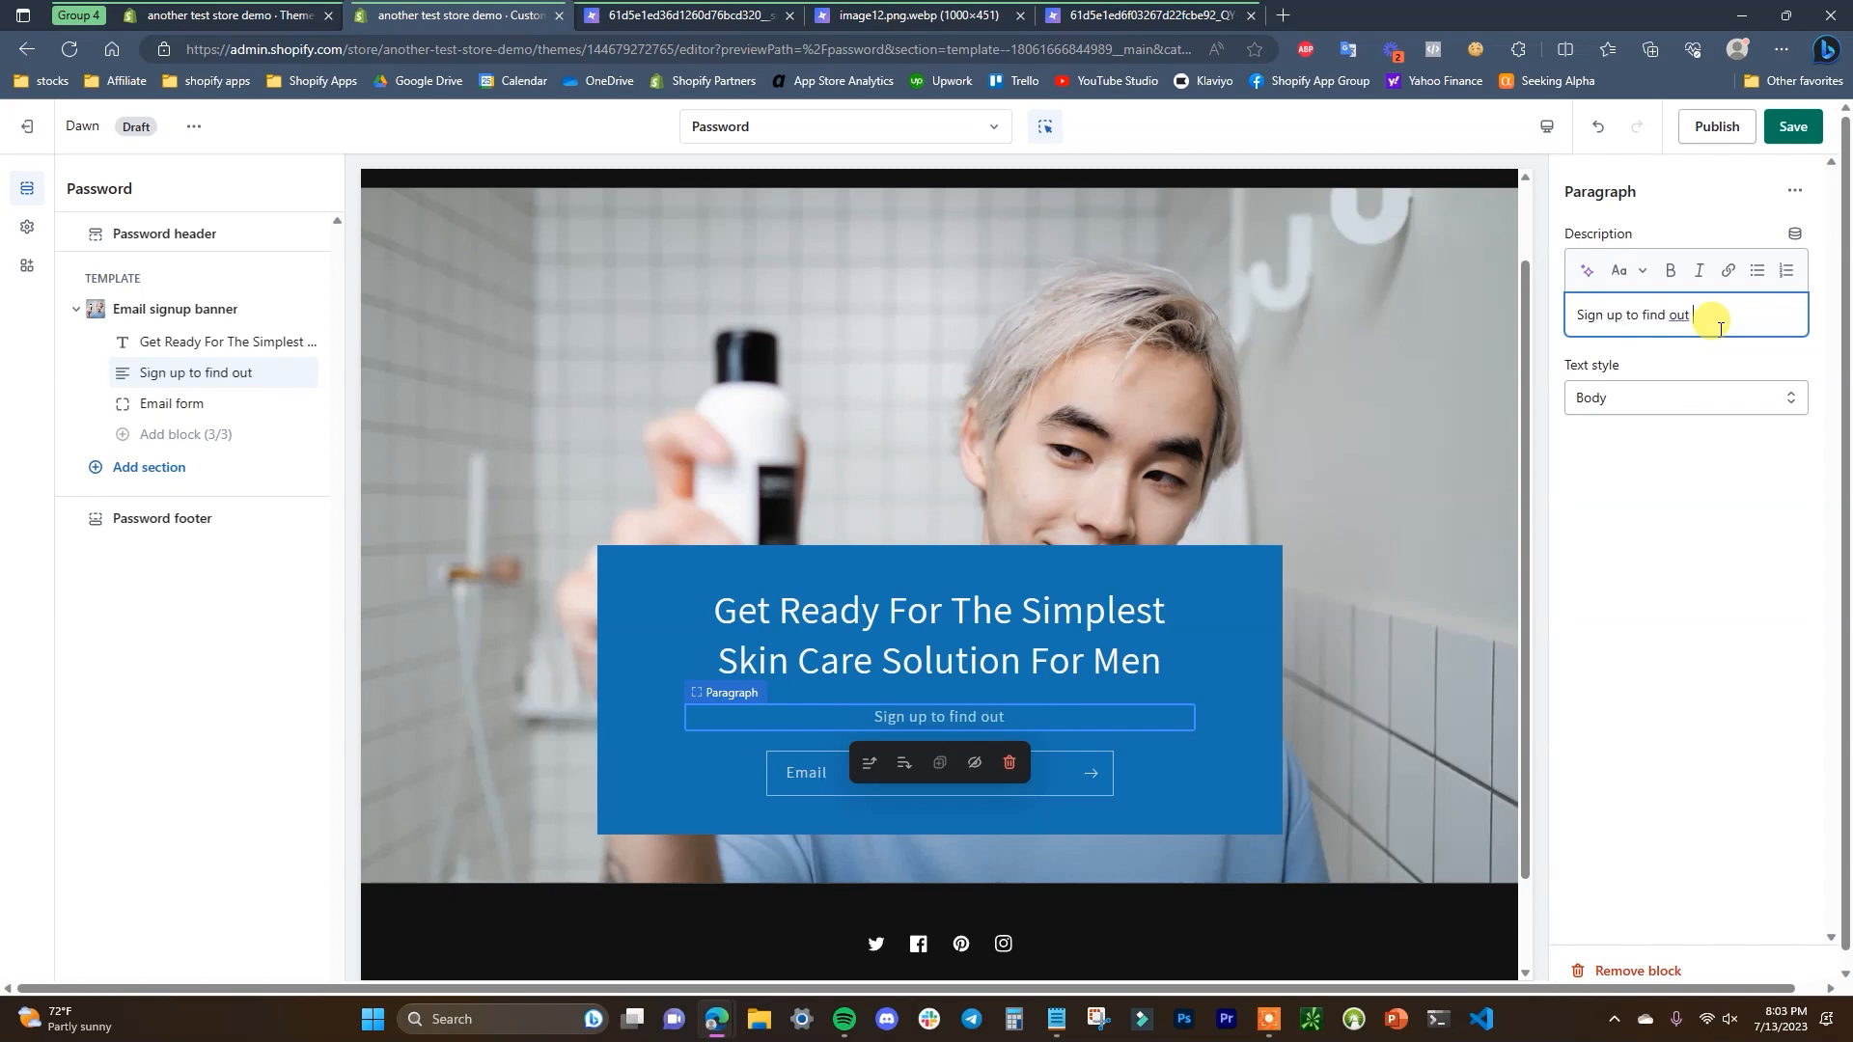
{"action": "type", "text": "when we go"}
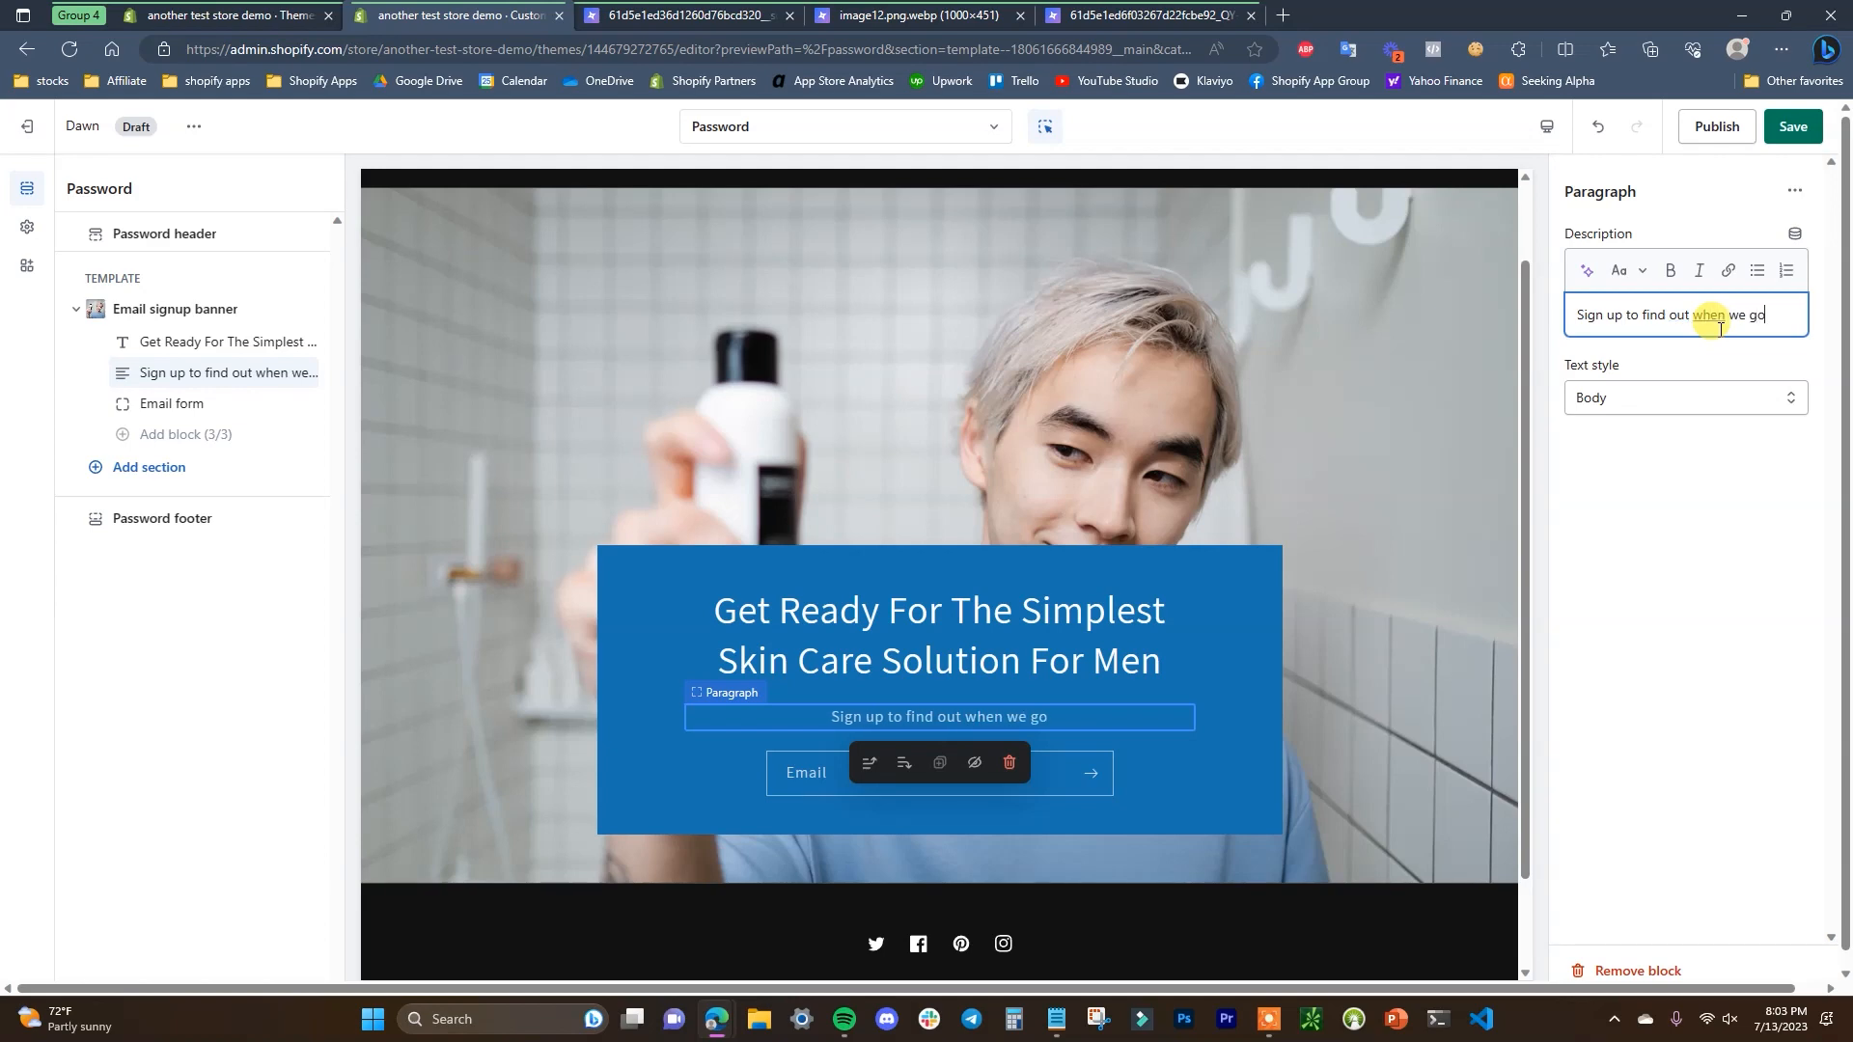
{"action": "type", "text": " live, and ge"}
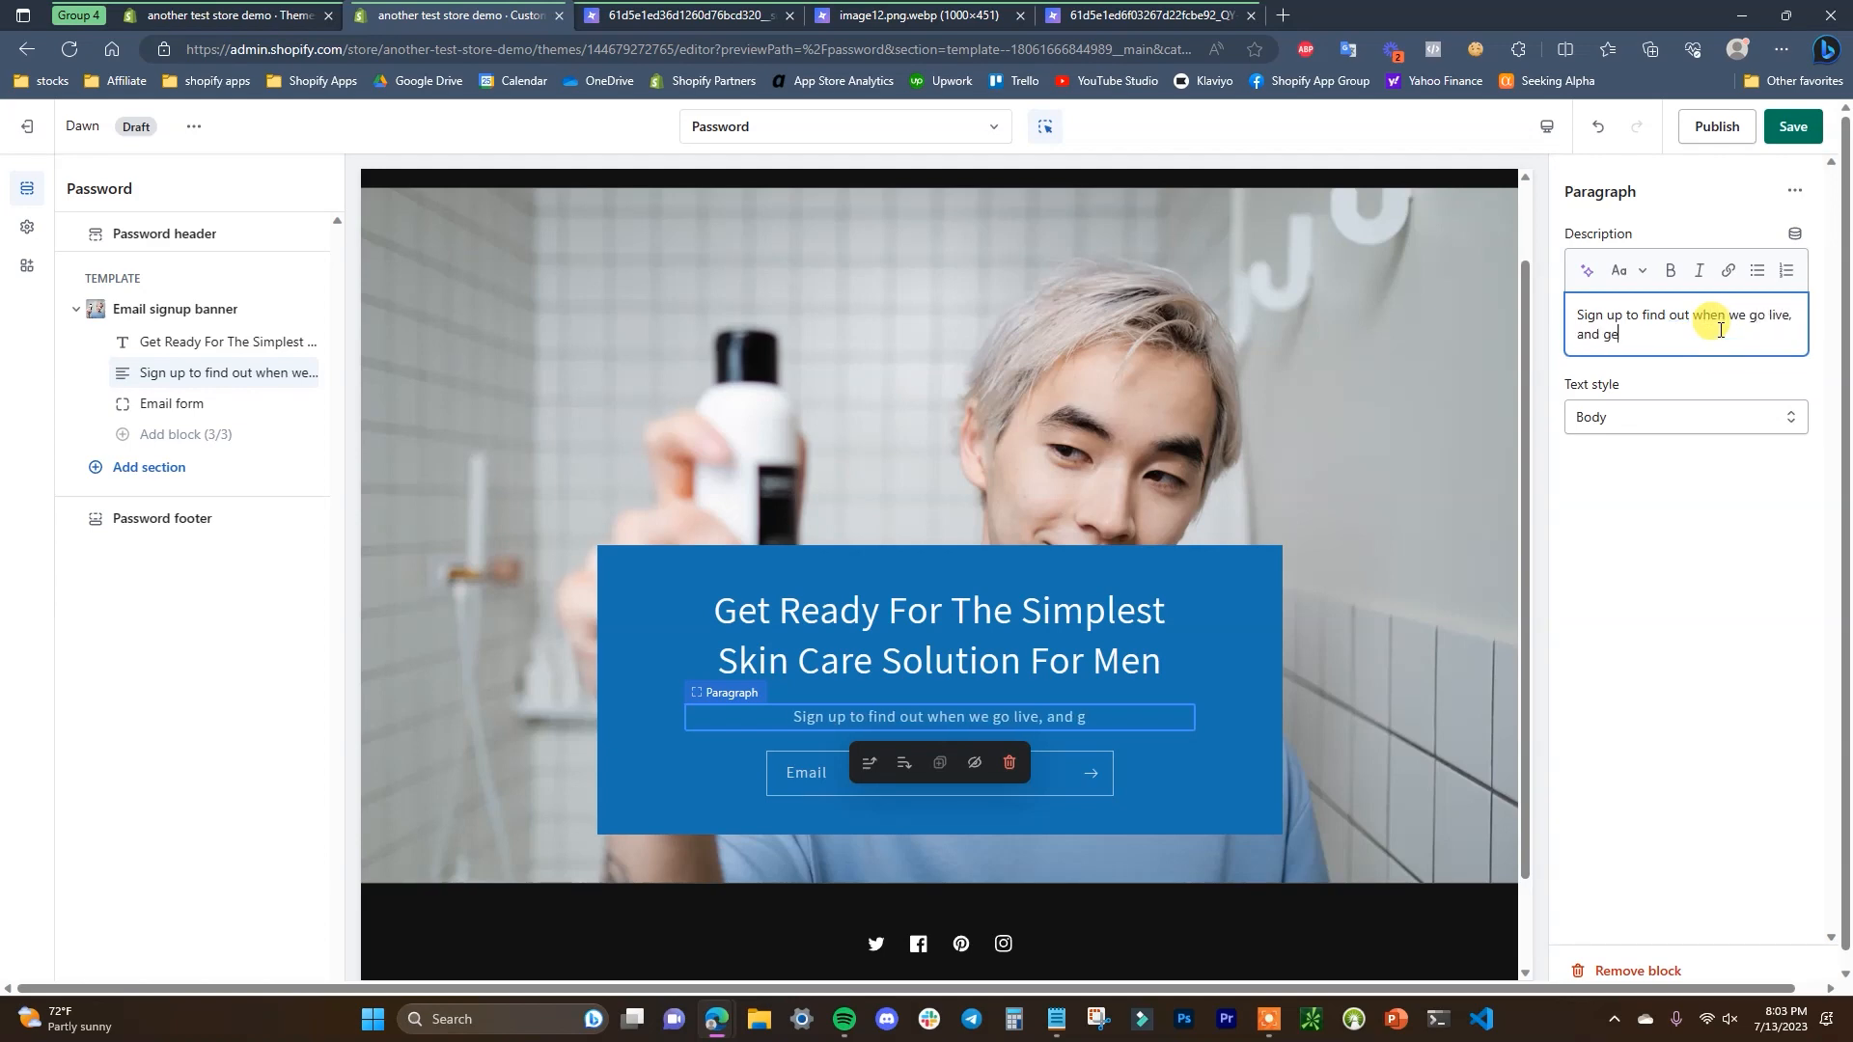
{"action": "type", "text": "t 509"}
{"action": "key", "text": "BackSpace"}
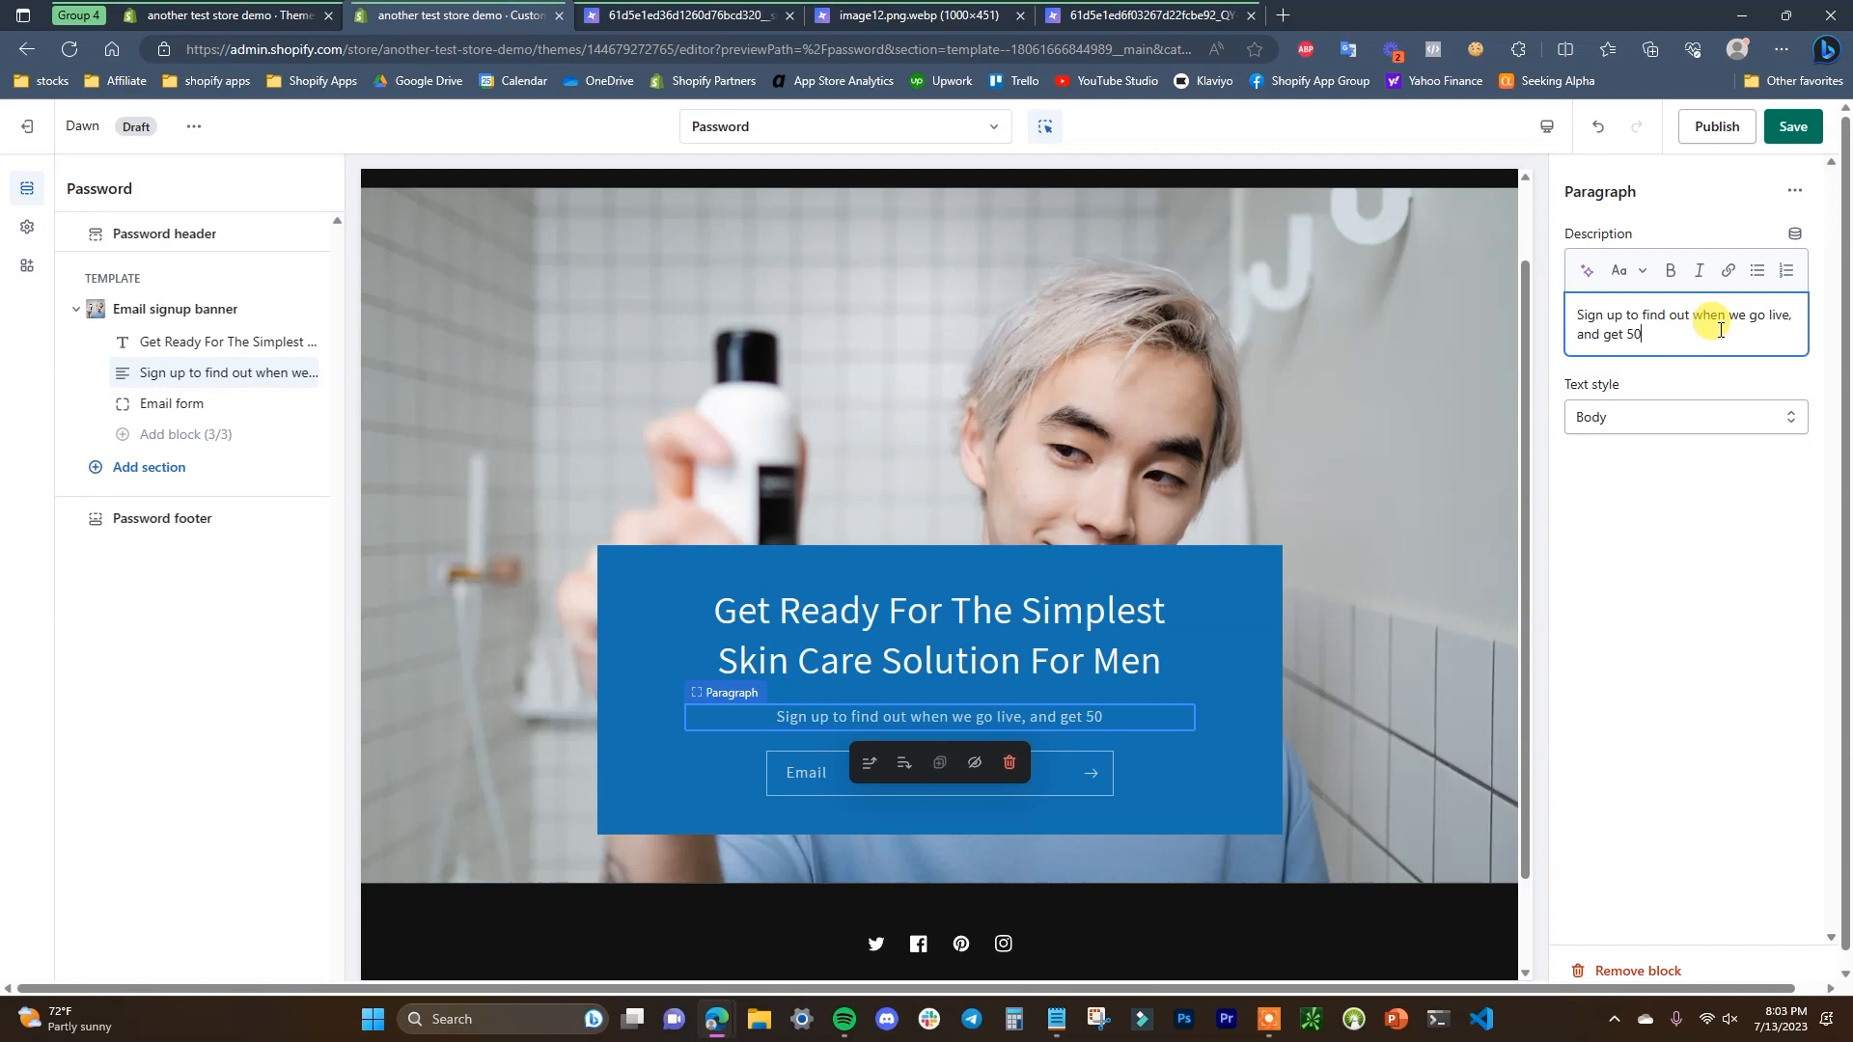
{"action": "type", "text": "% off all pro"}
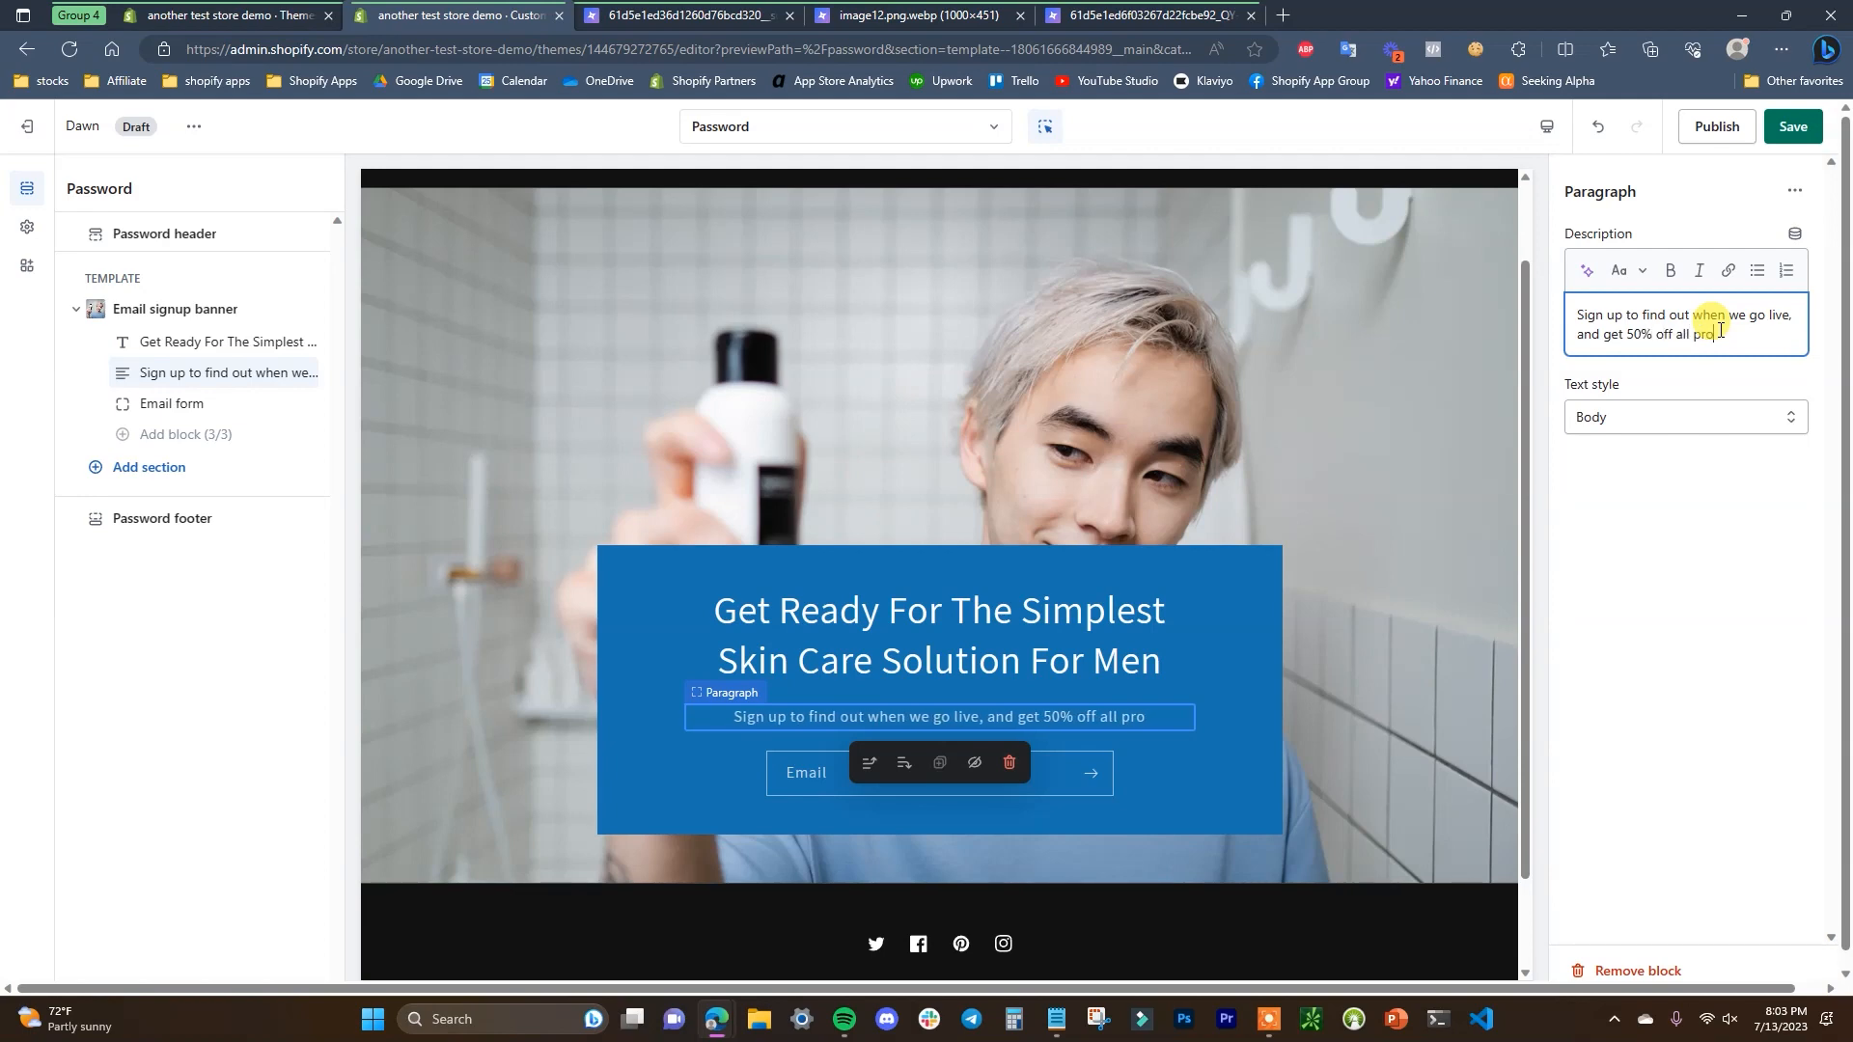
{"action": "type", "text": "ducts for the first "}
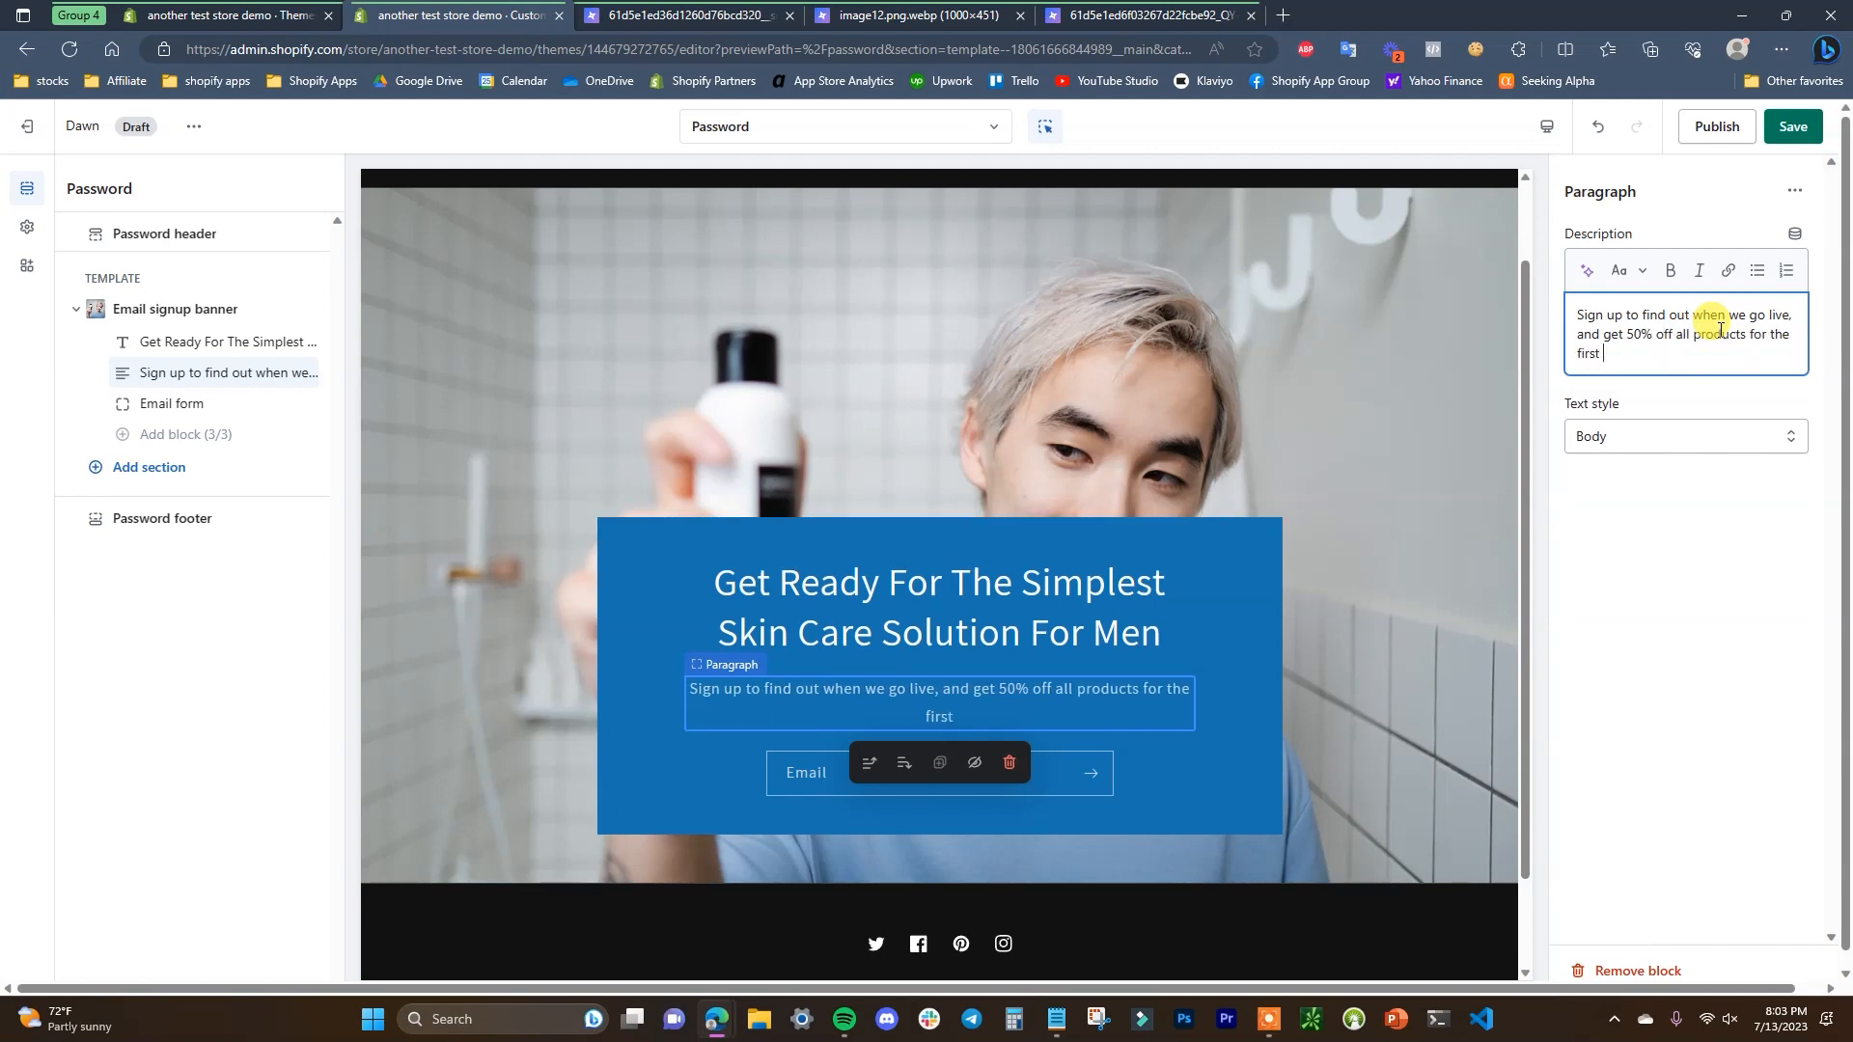
{"action": "type", "text": "24 hours after opening!"}
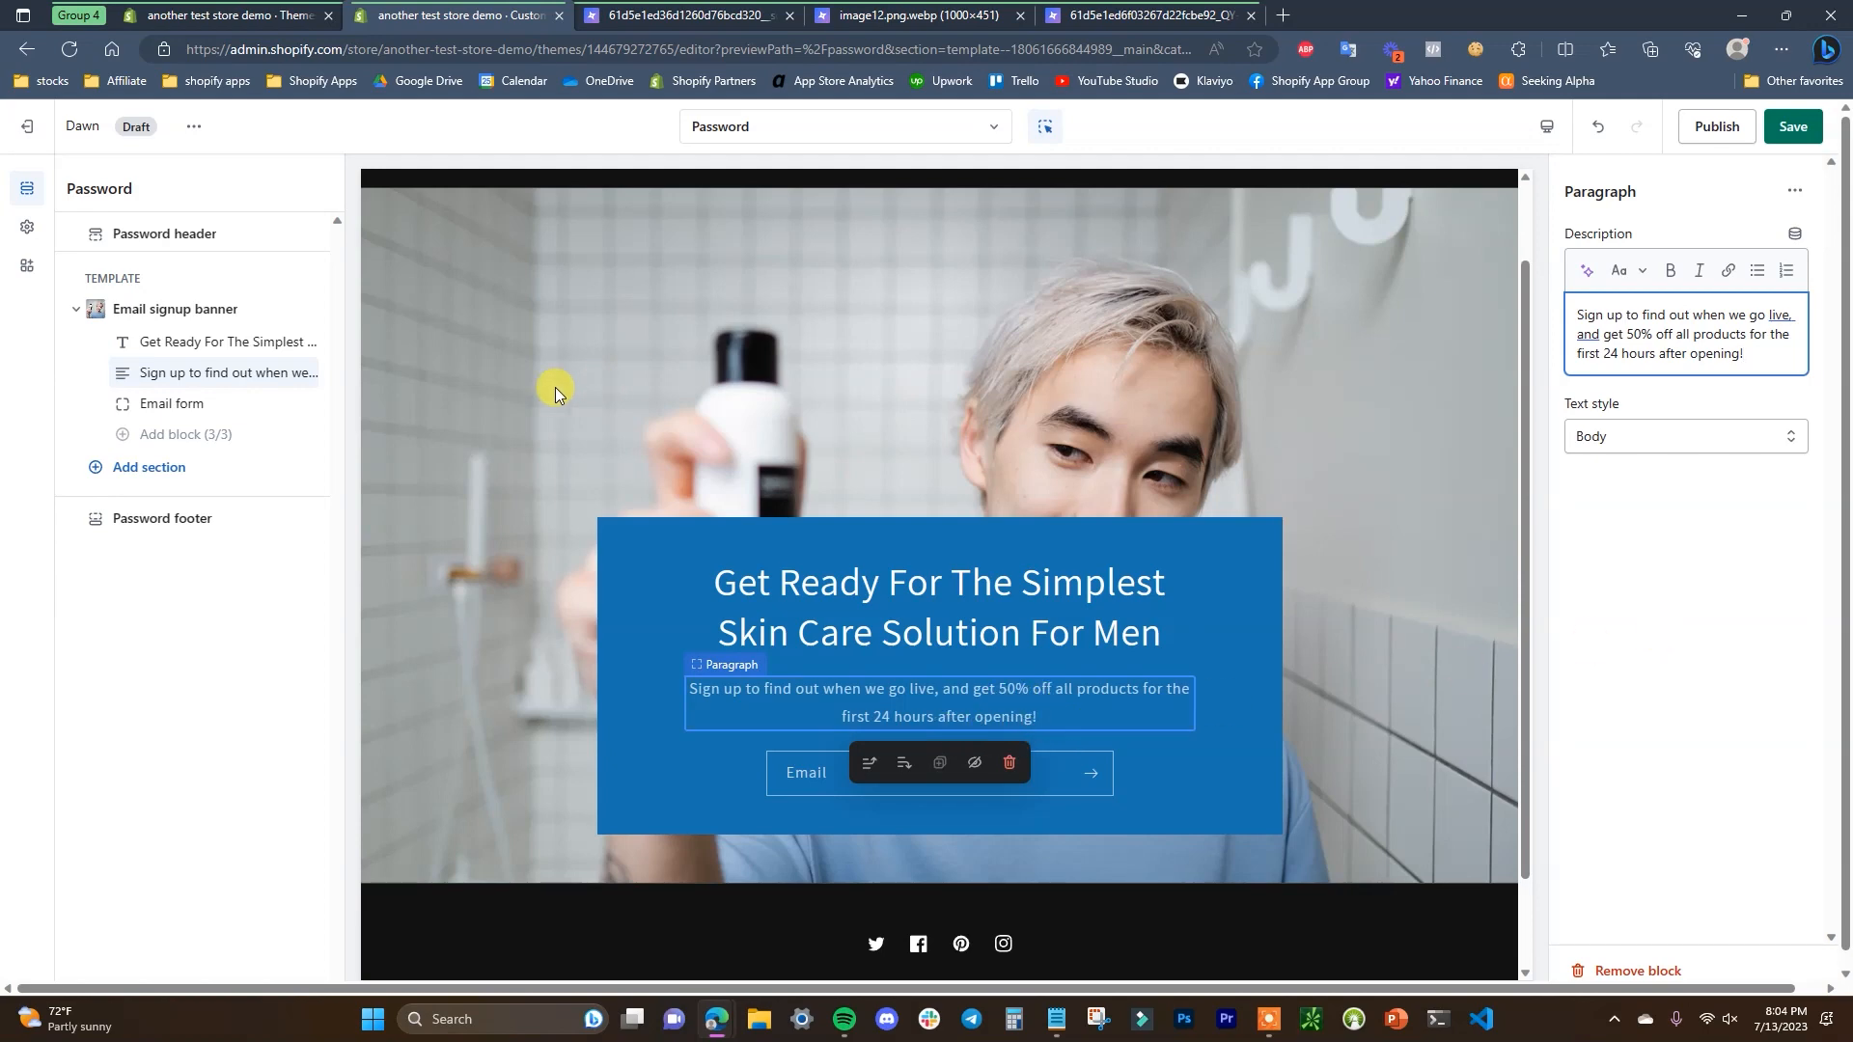
Set the heading size of the email signup banner's heading block to Small
{"action": "left_click", "coordinate": [224, 342]}
{"action": "left_click", "coordinate": [1717, 347]}
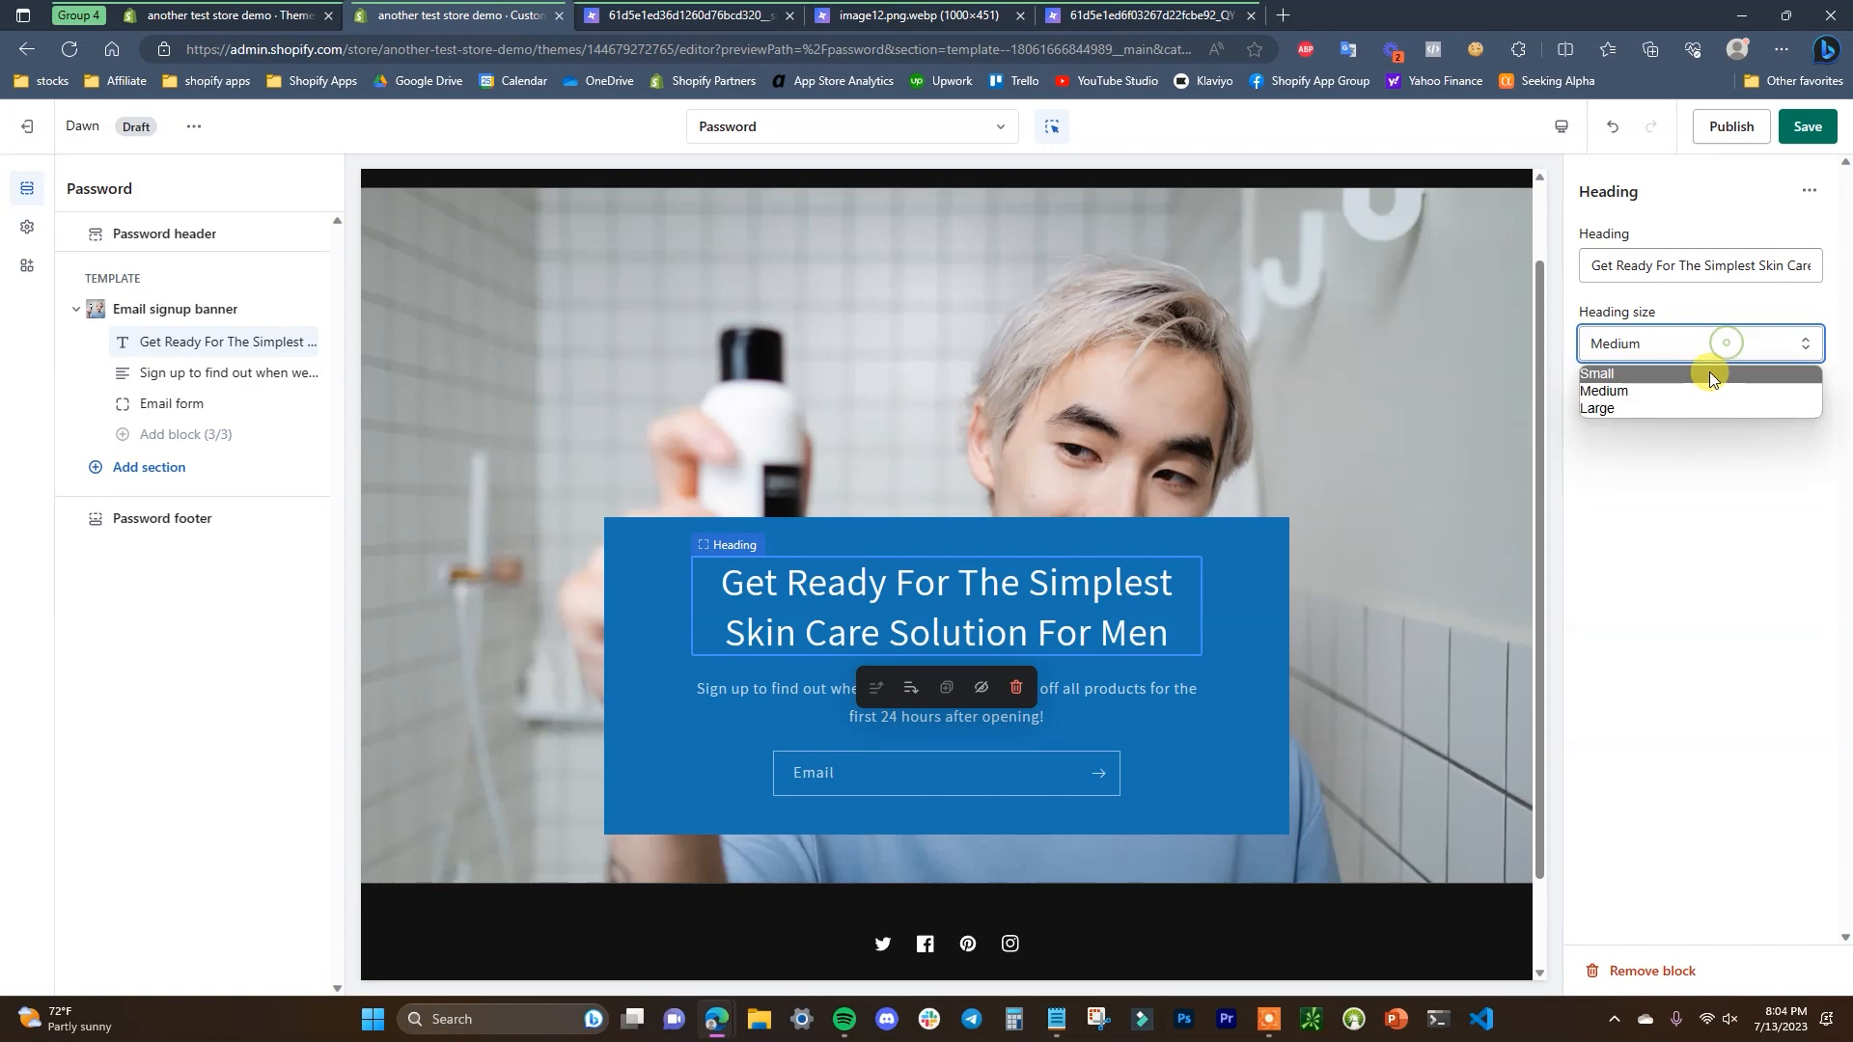
{"action": "left_click", "coordinate": [1714, 369]}
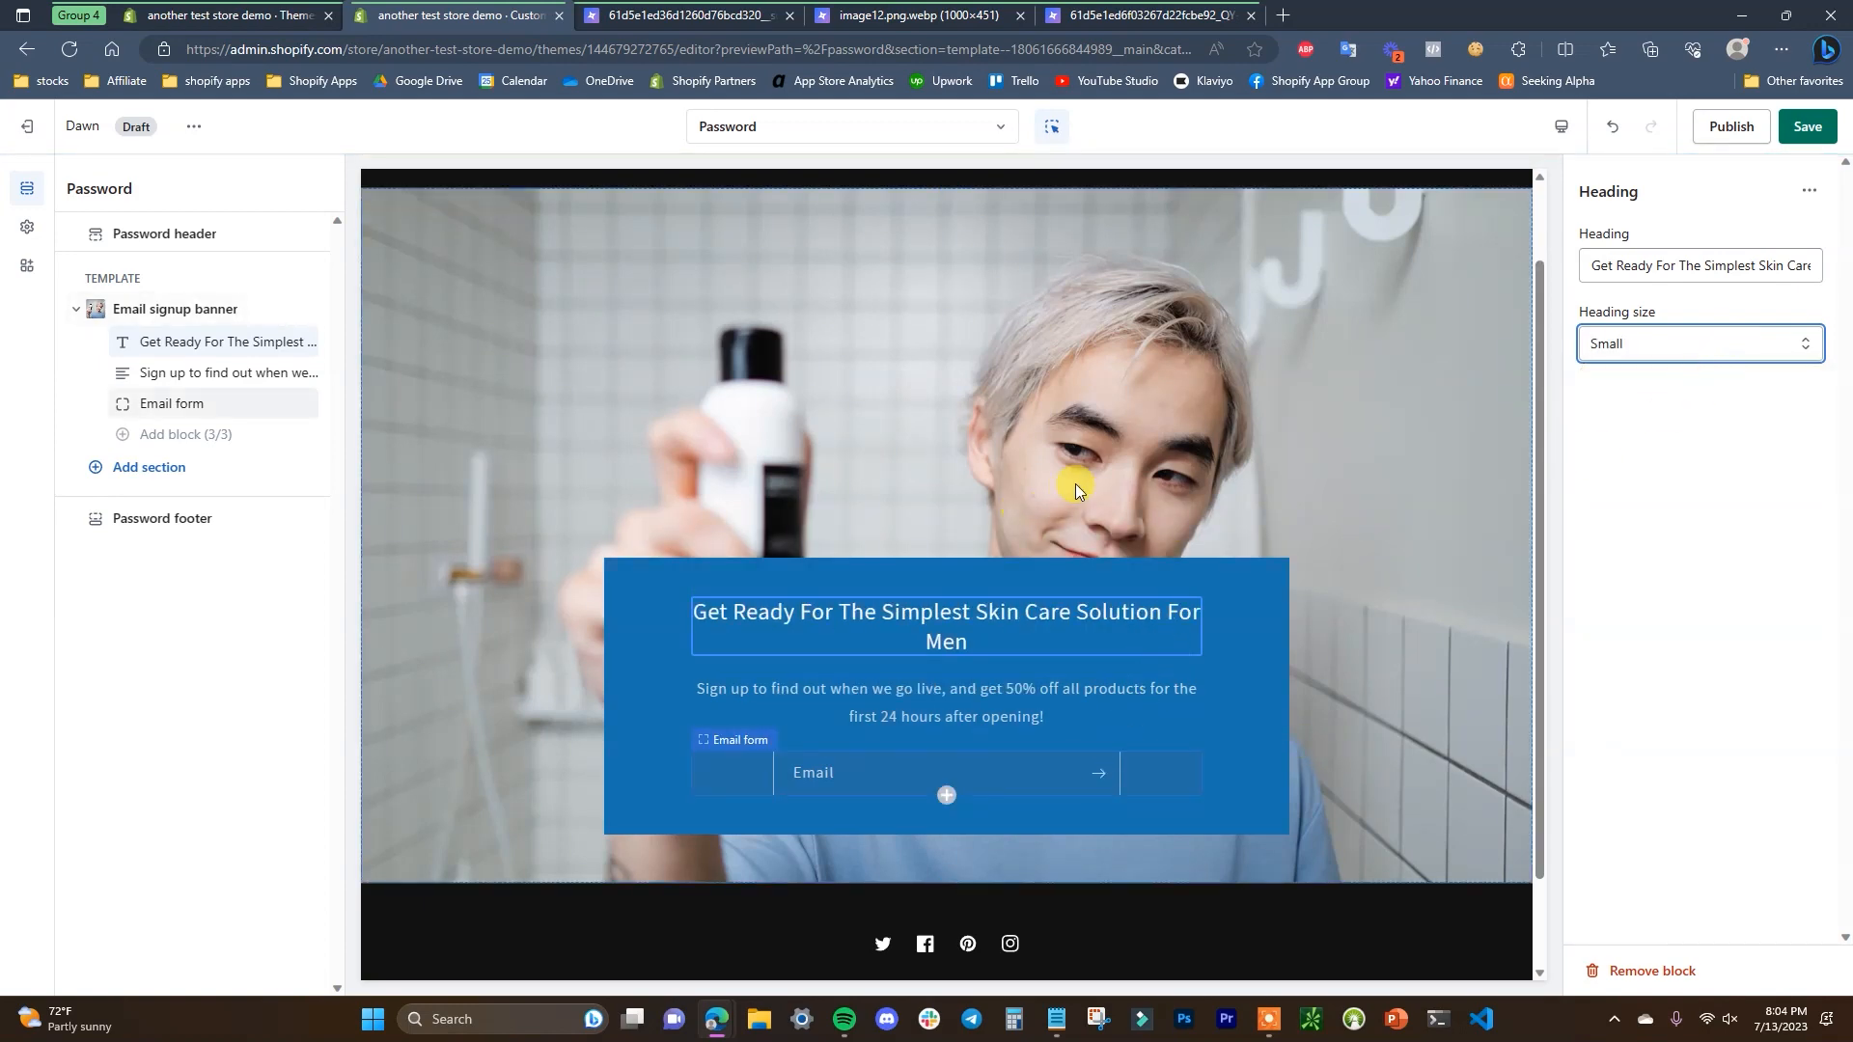
{"action": "scroll", "coordinate": [1339, 642], "scroll_direction": "down", "scroll_amount": 1}
{"action": "scroll", "coordinate": [1241, 482], "scroll_direction": "up", "scroll_amount": 1}
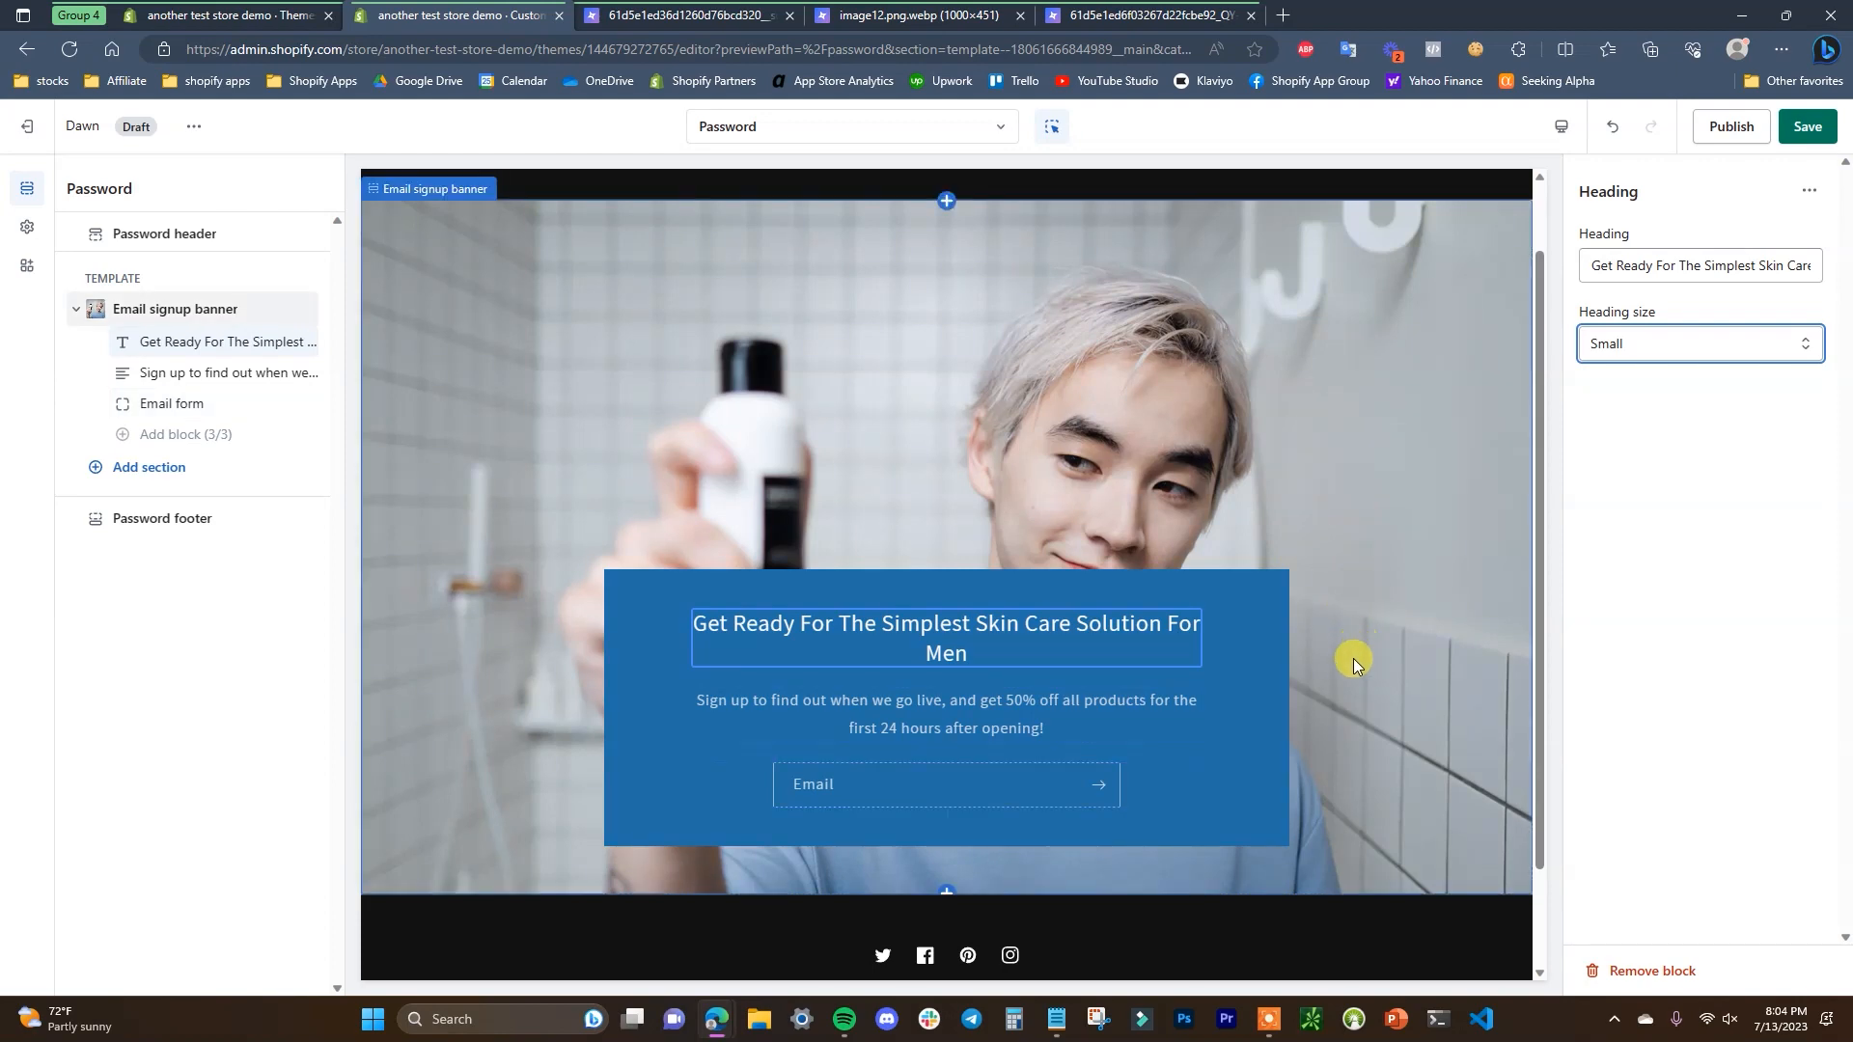
Open the email form block's settings and save the changes to the password template
{"action": "left_click", "coordinate": [178, 403]}
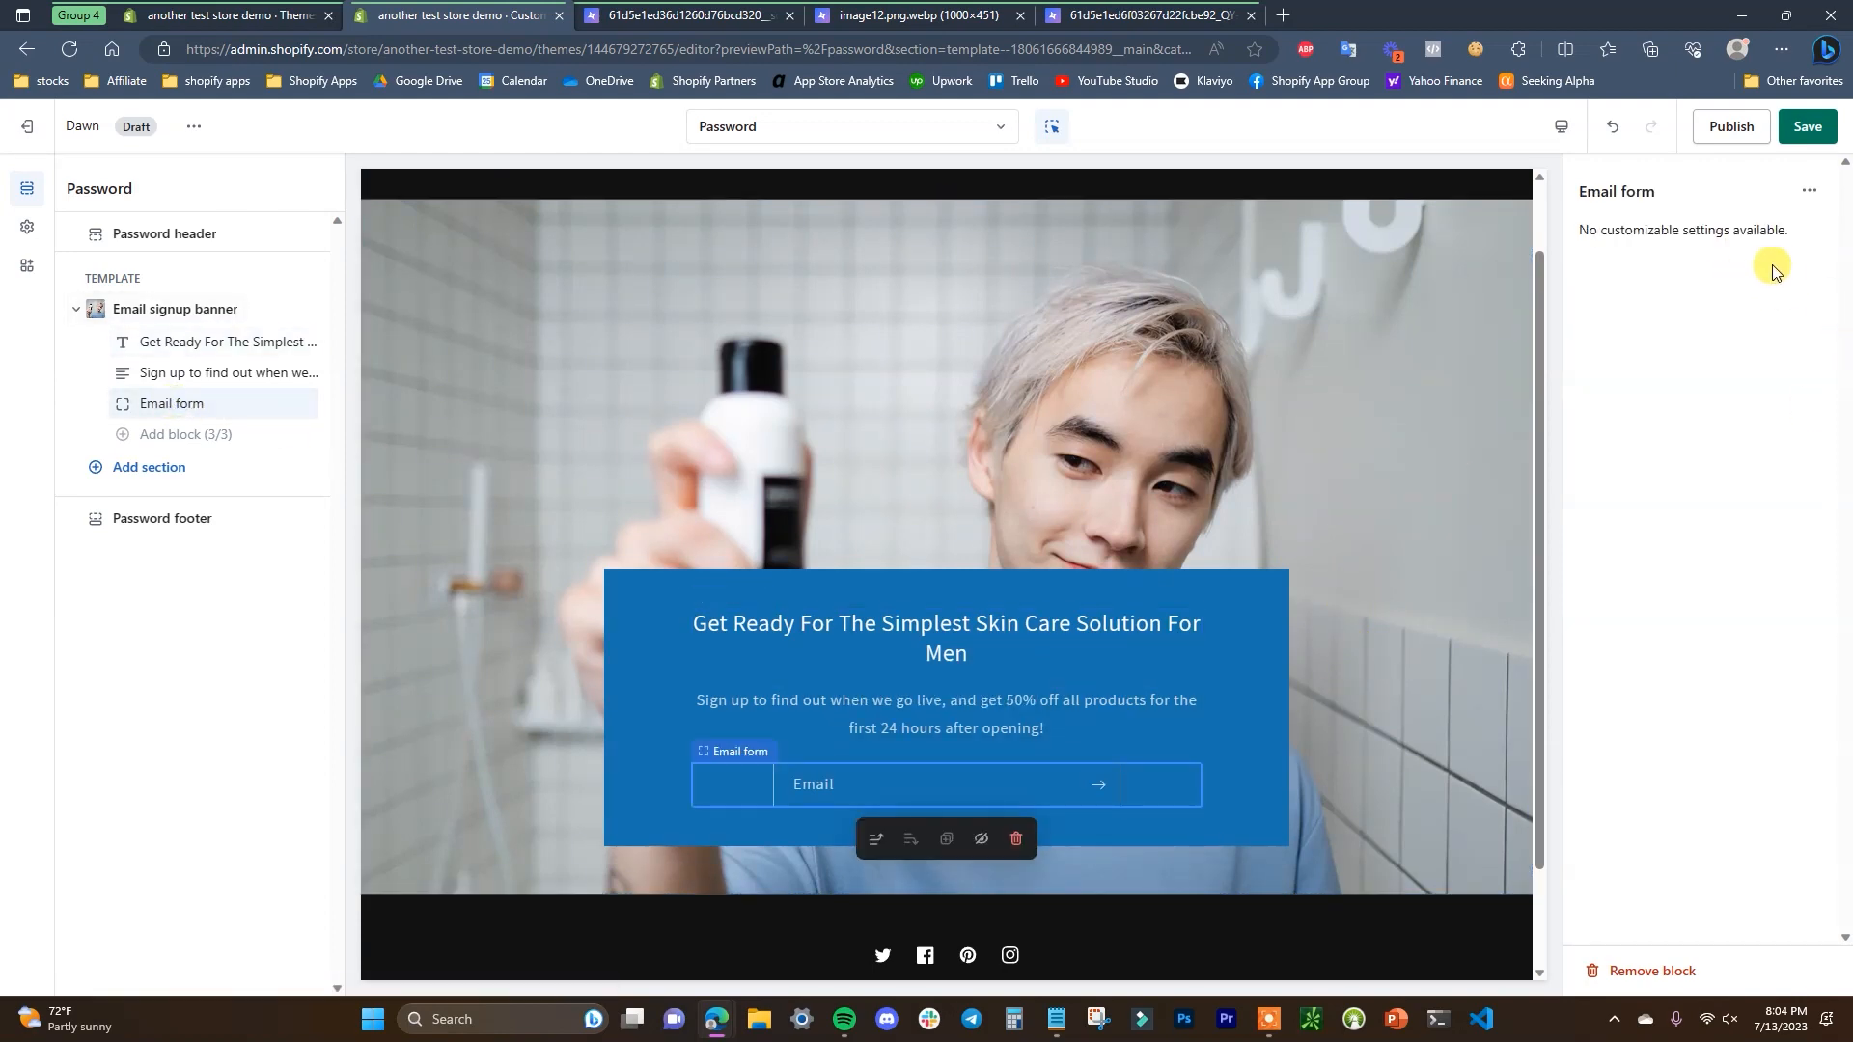
{"action": "scroll", "coordinate": [1274, 640], "scroll_direction": "down", "scroll_amount": 1}
{"action": "scroll", "coordinate": [1262, 654], "scroll_direction": "up", "scroll_amount": 2}
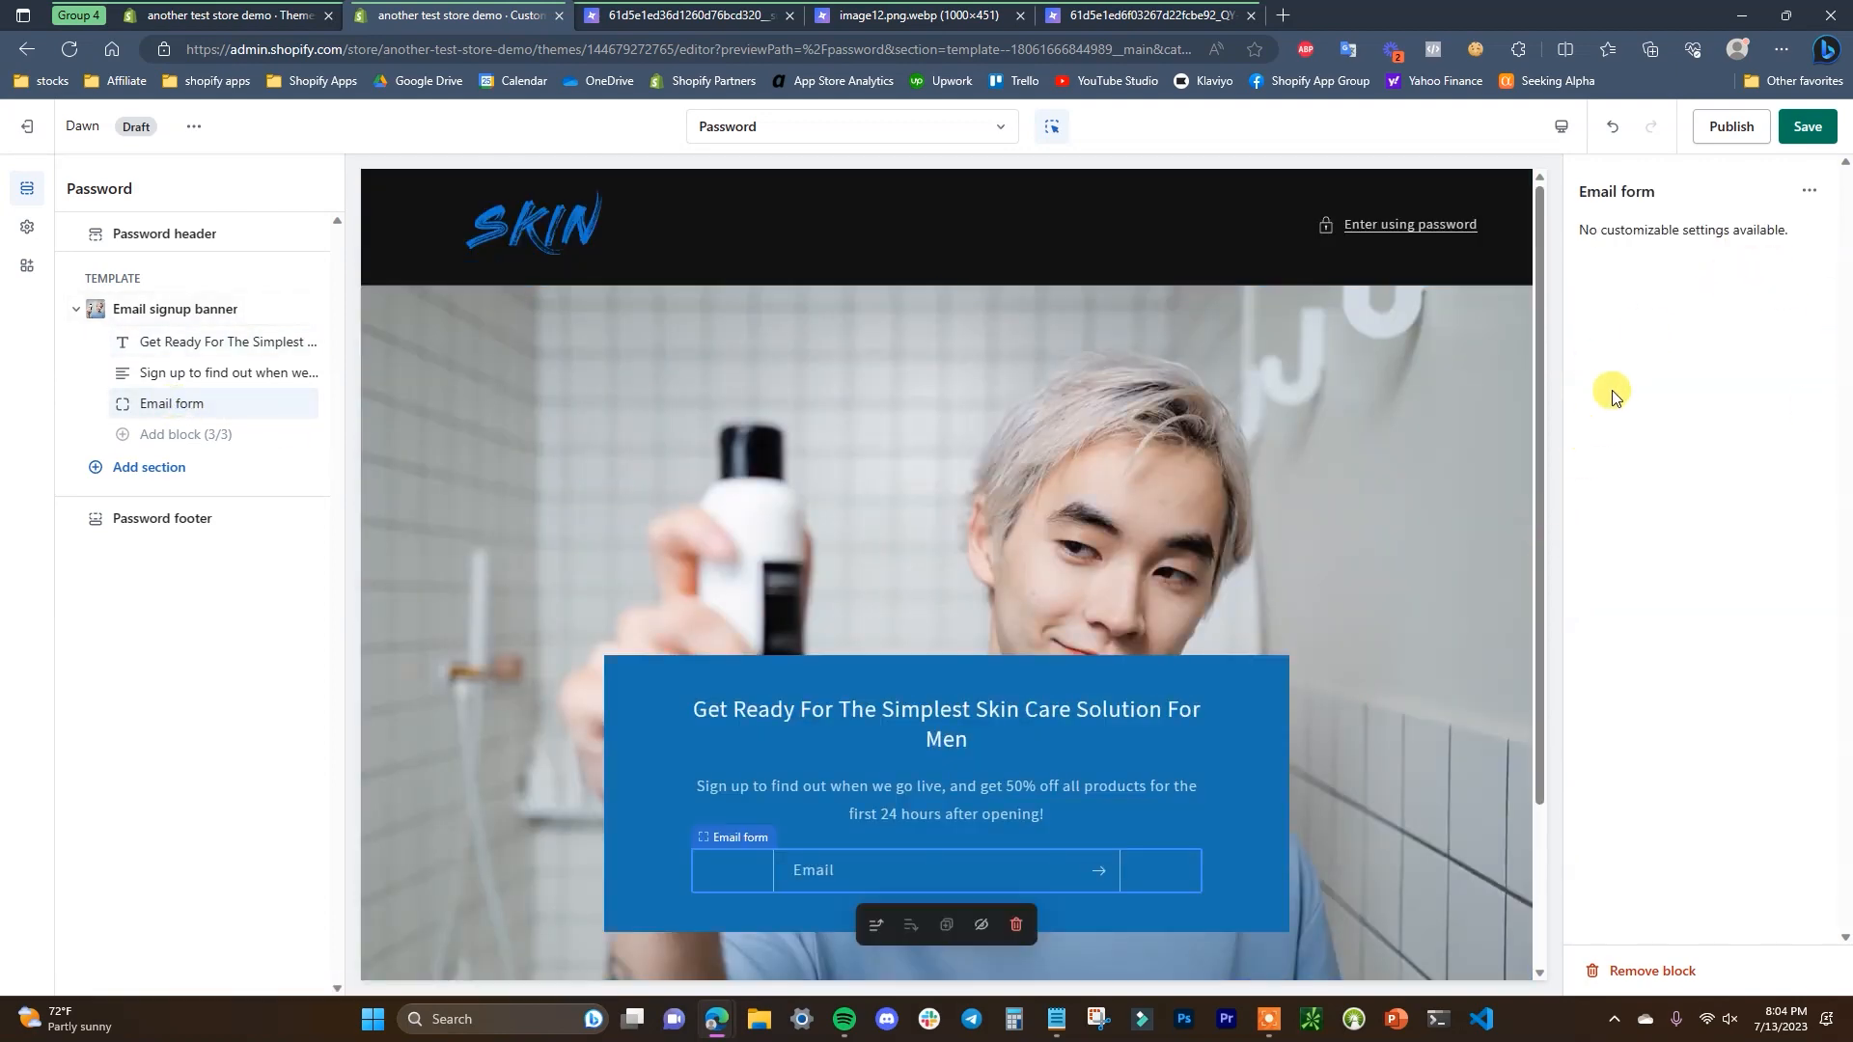
{"action": "left_click", "coordinate": [1809, 128]}
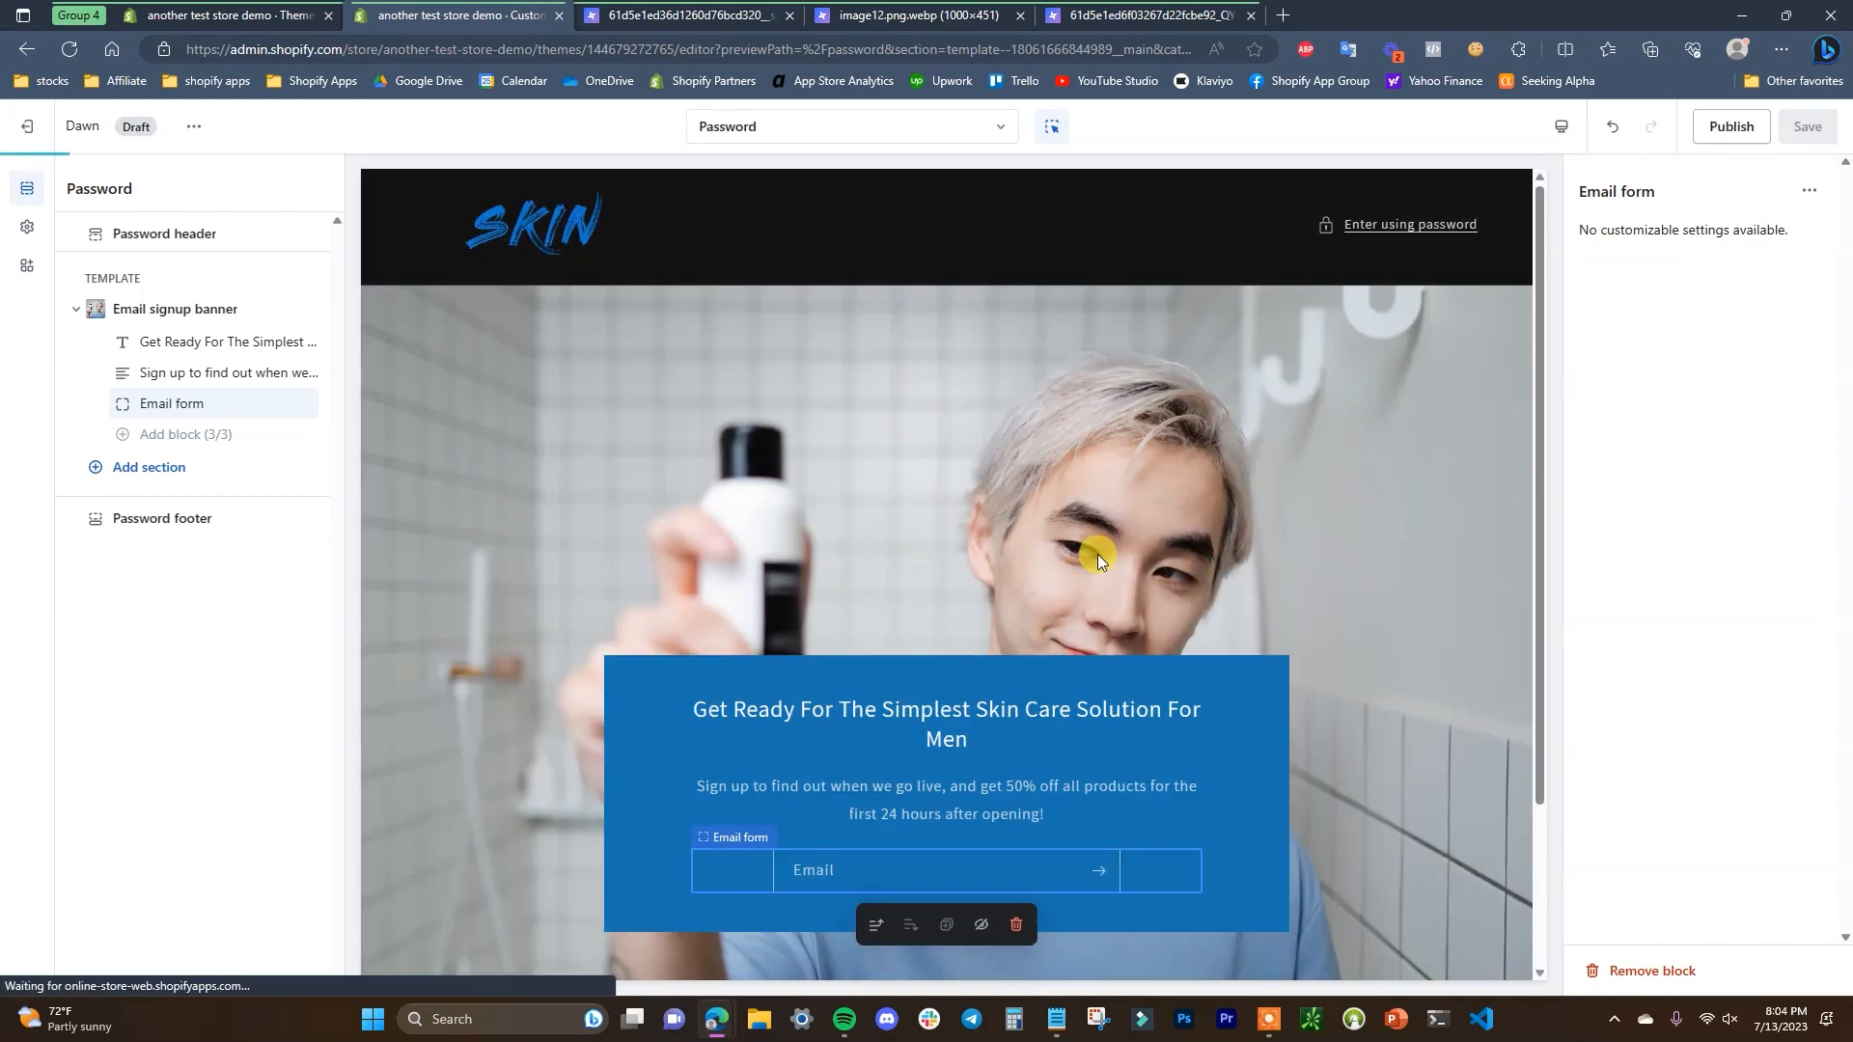
Preview the whole password page in fullscreen with the preview inspector turned off, and return to the desktop view
{"action": "left_click", "coordinate": [1560, 126]}
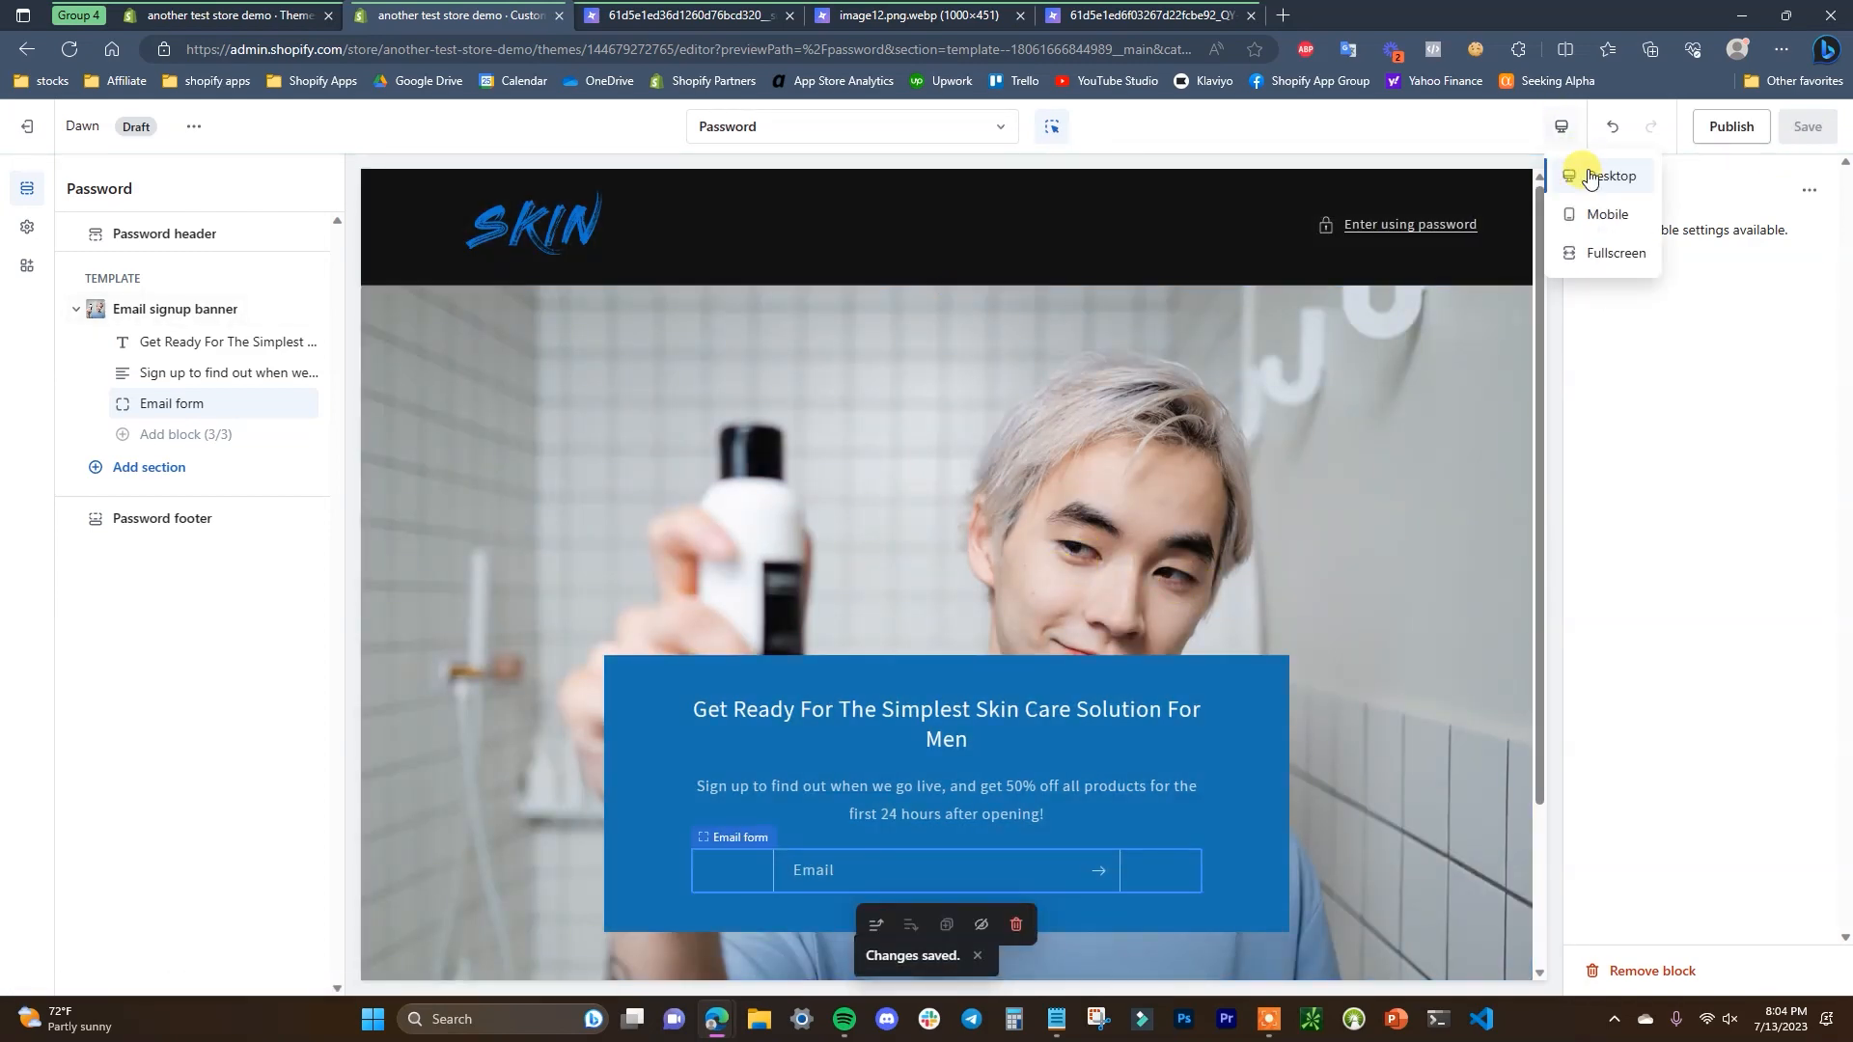
{"action": "left_click", "coordinate": [1616, 253]}
{"action": "scroll", "coordinate": [1698, 462], "scroll_direction": "down", "scroll_amount": 2}
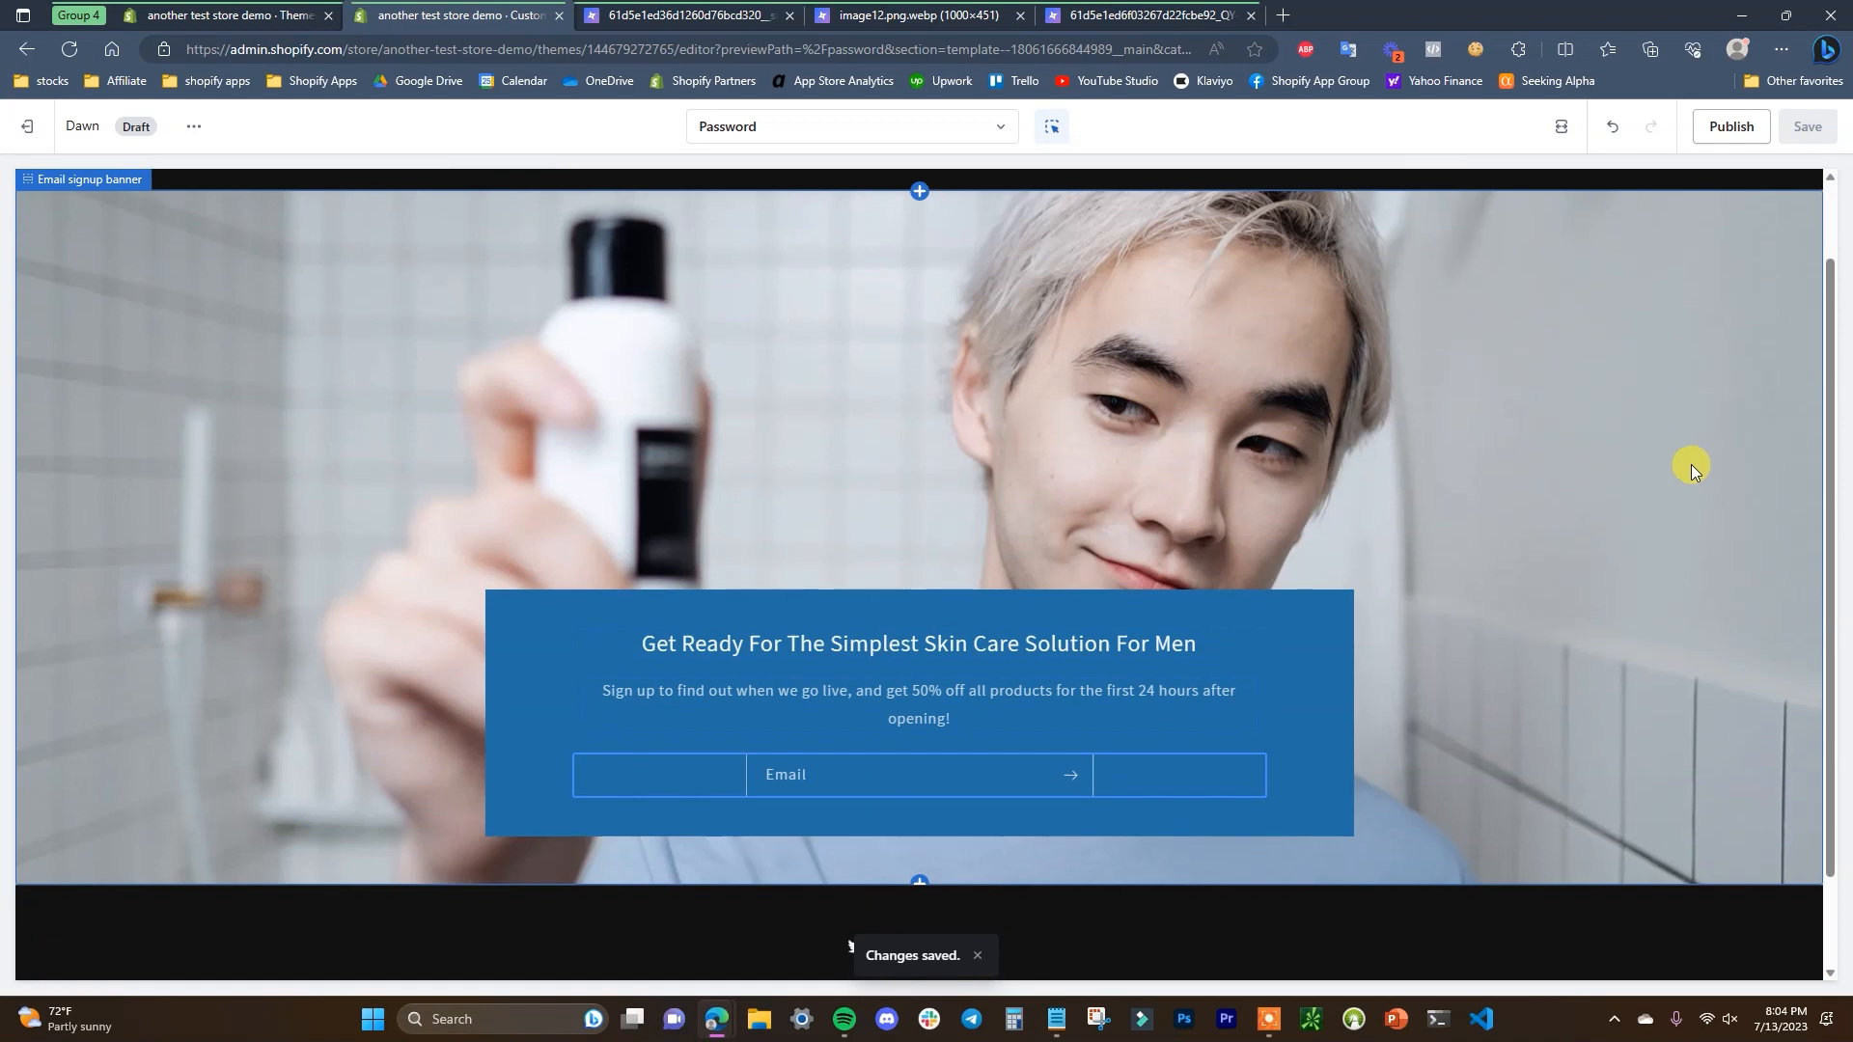
{"action": "scroll", "coordinate": [1403, 302], "scroll_direction": "up", "scroll_amount": 2}
{"action": "left_click", "coordinate": [1056, 132]}
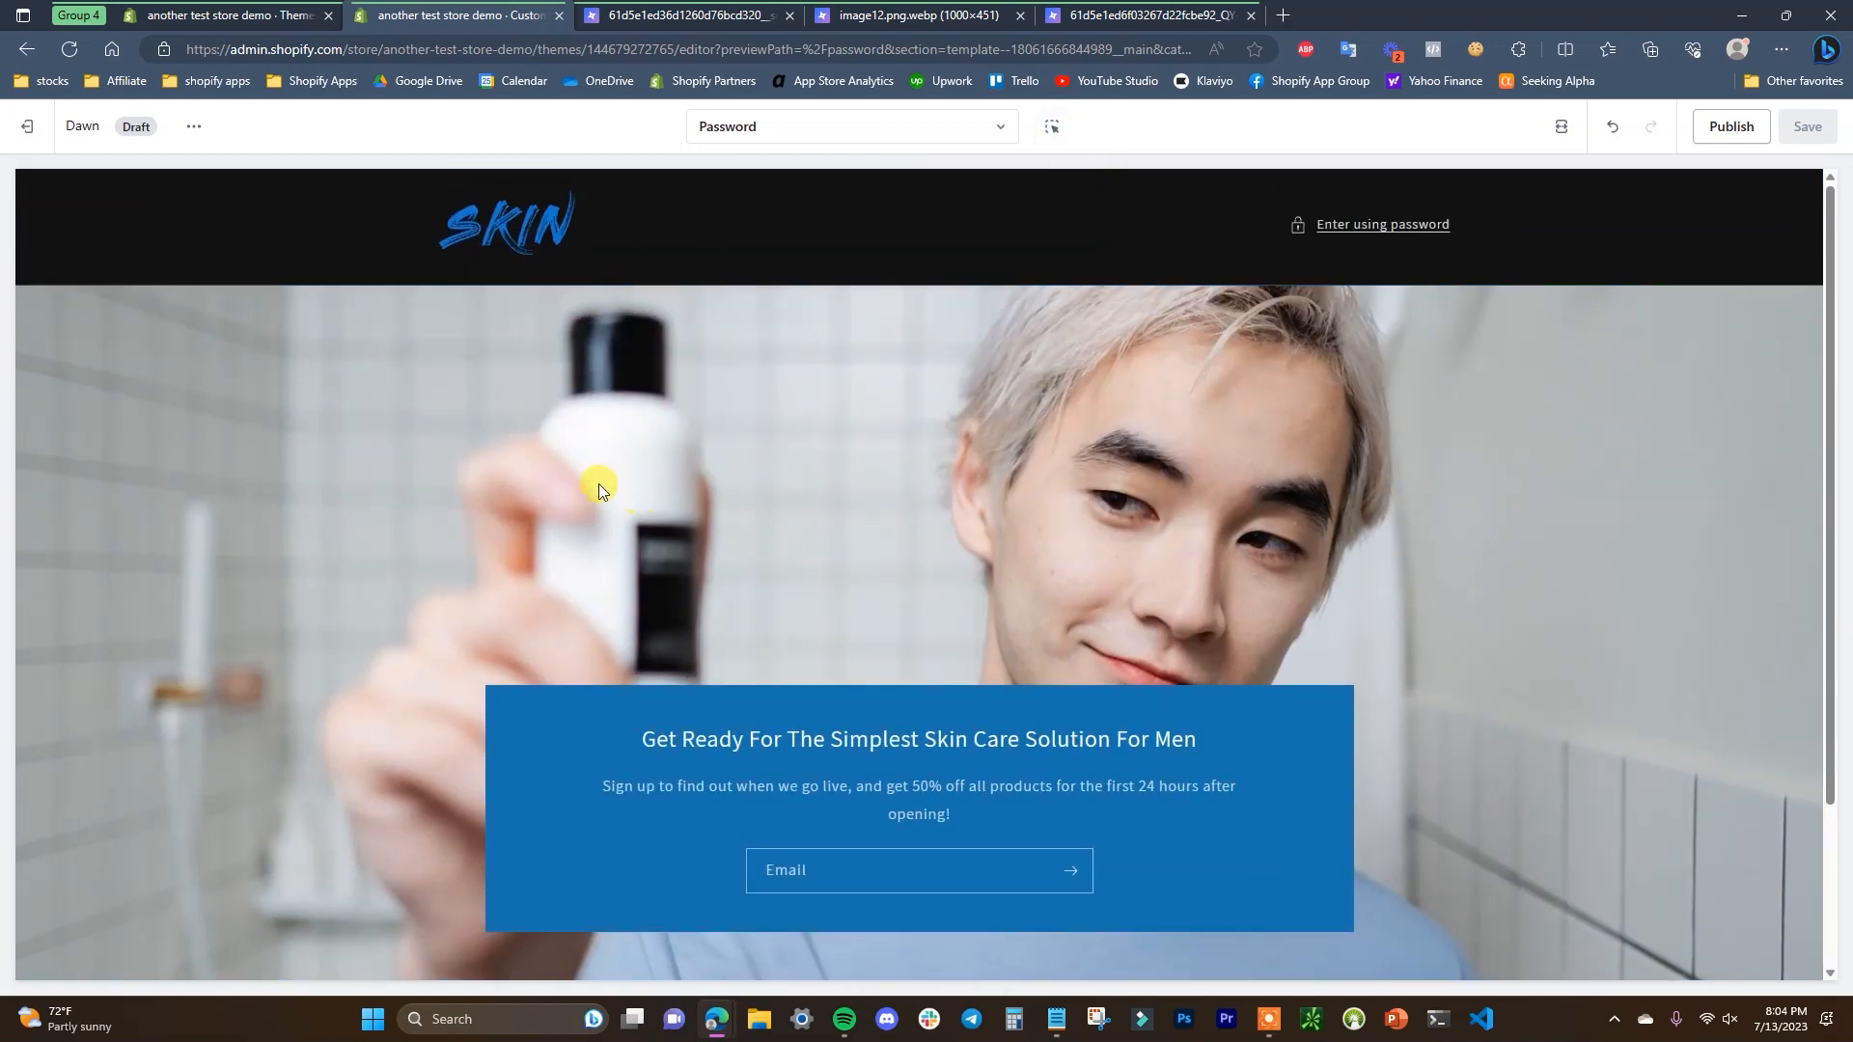
{"action": "scroll", "coordinate": [616, 484], "scroll_direction": "down", "scroll_amount": 2}
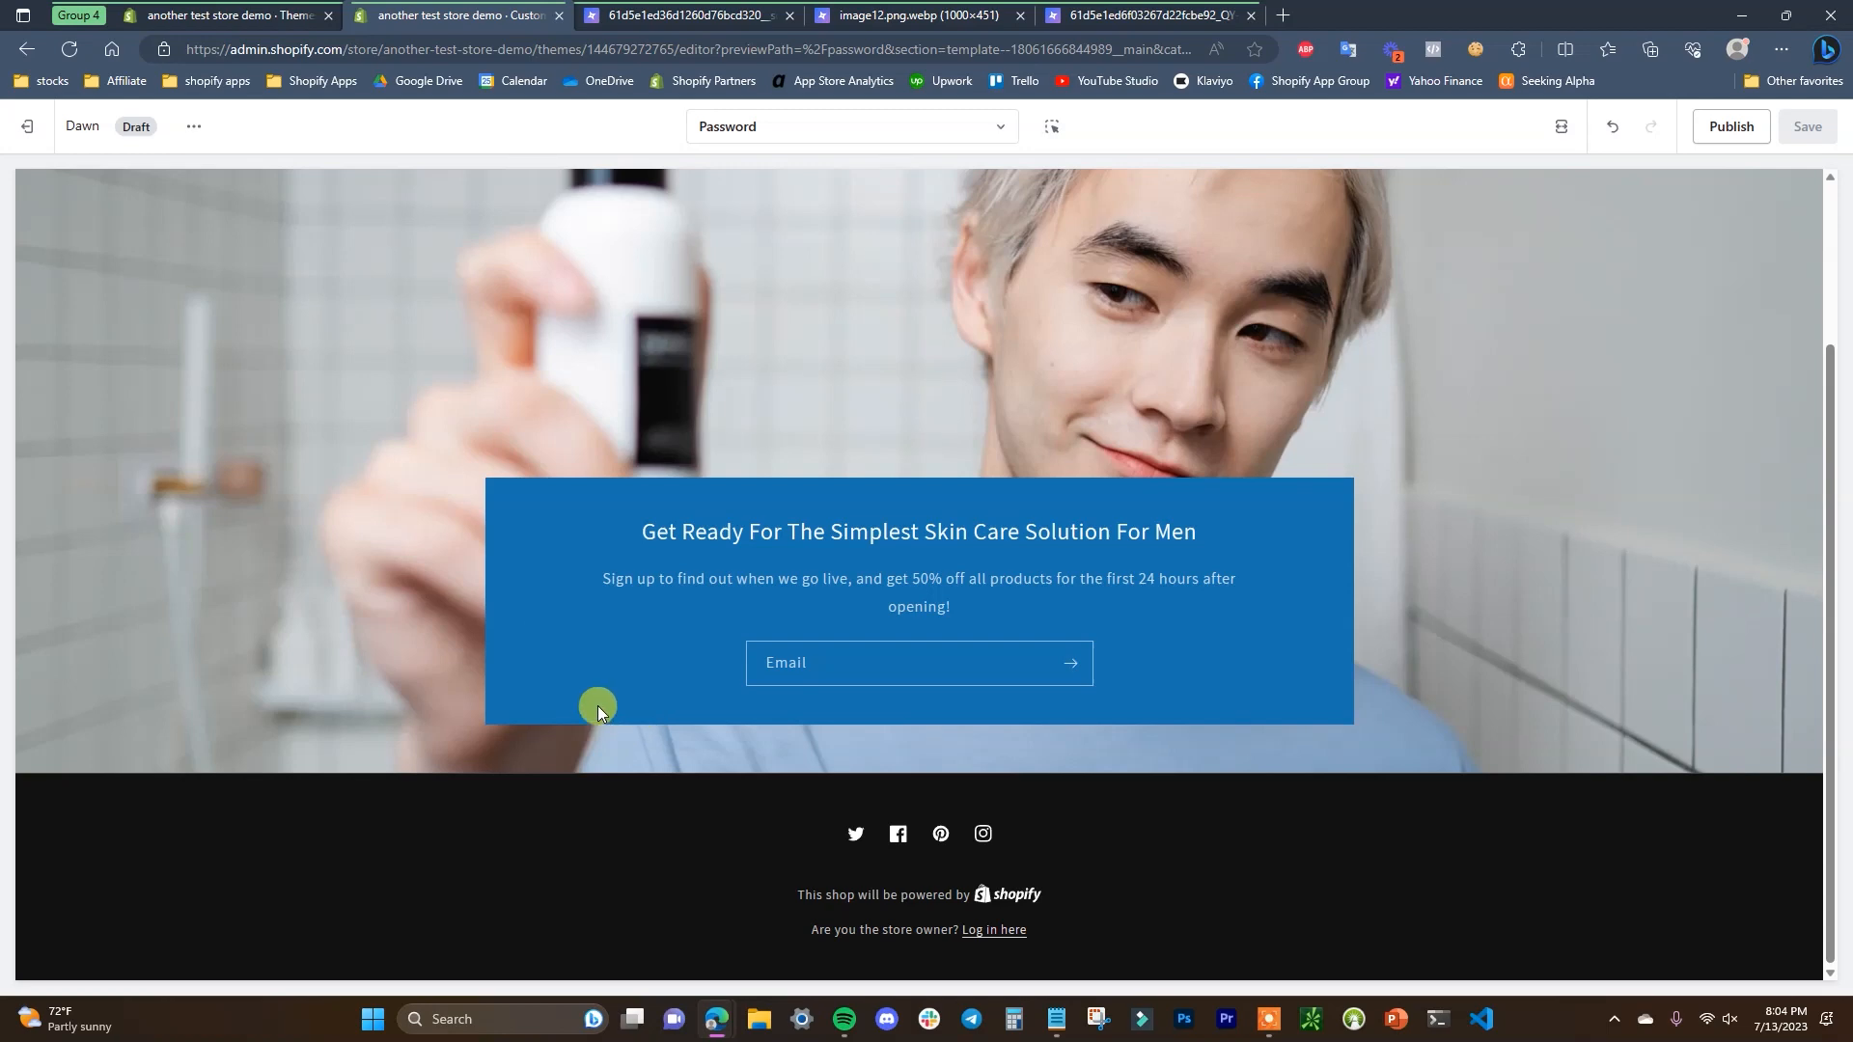
{"action": "scroll", "coordinate": [446, 710], "scroll_direction": "up", "scroll_amount": 2}
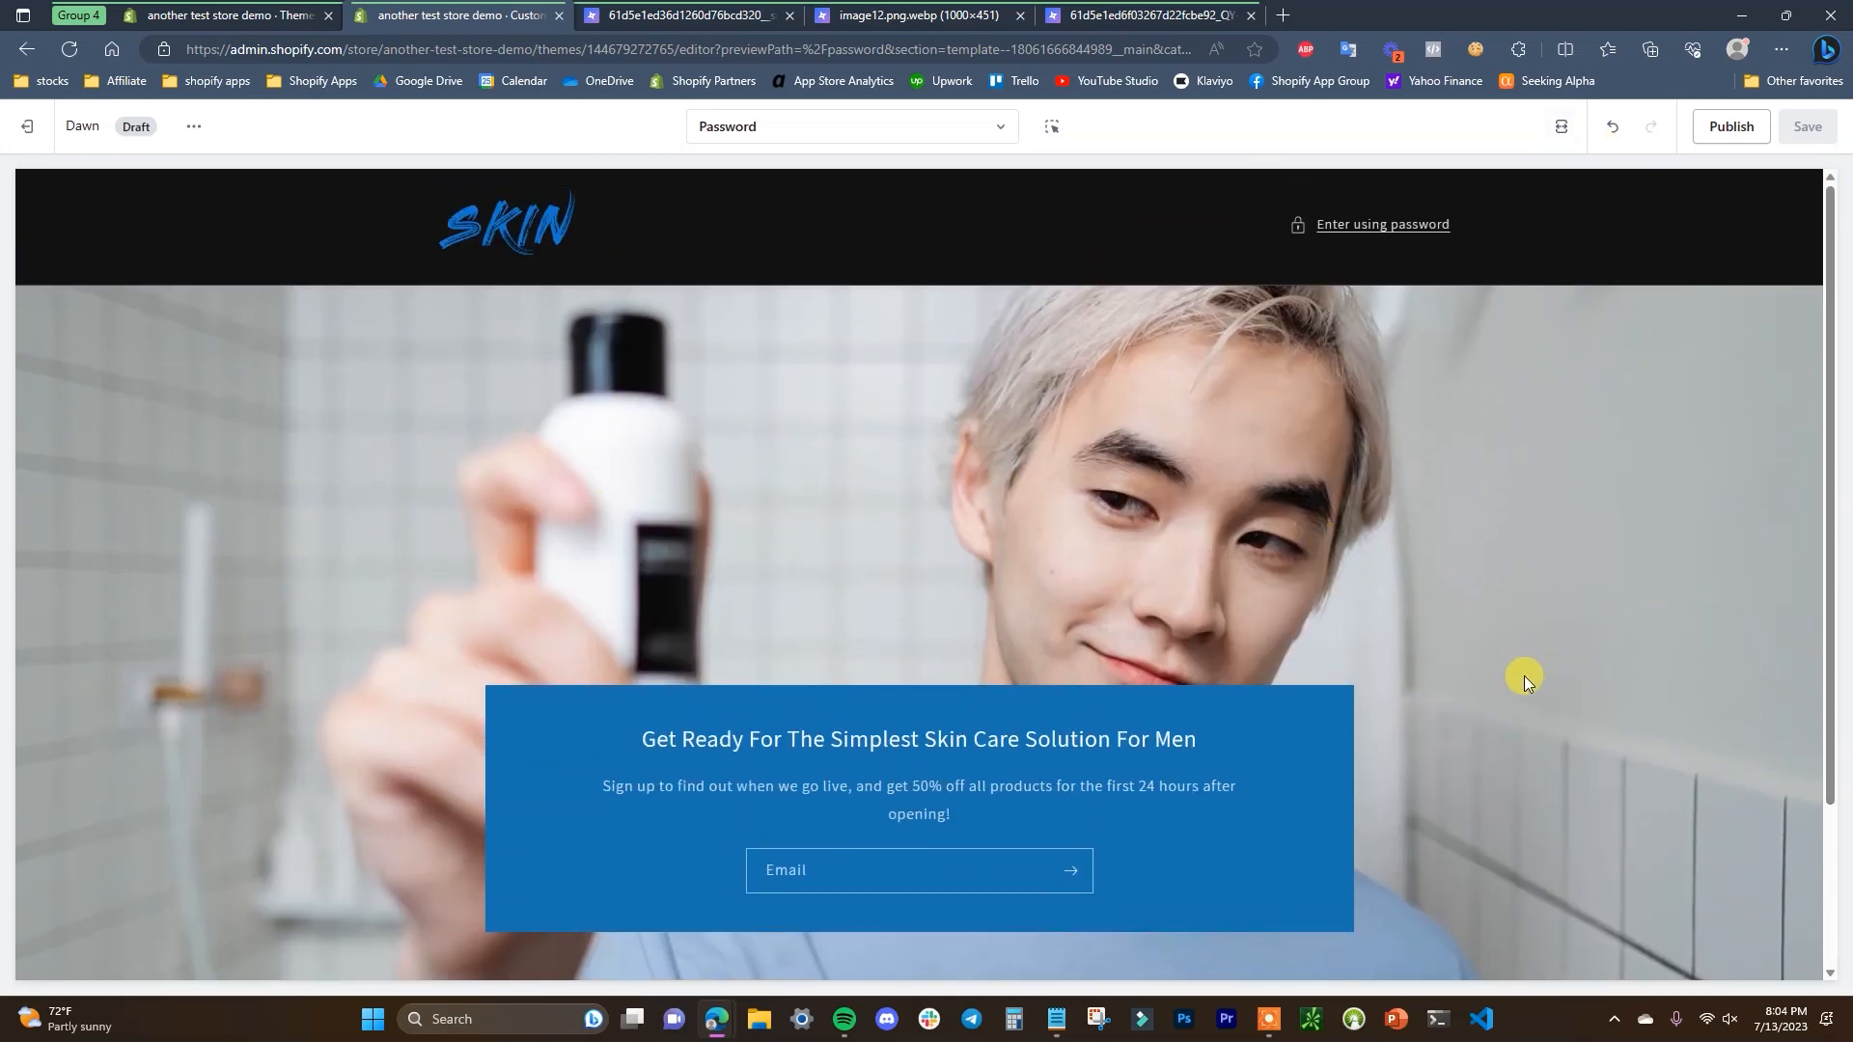
{"action": "left_click", "coordinate": [1560, 127]}
{"action": "left_click", "coordinate": [1619, 183]}
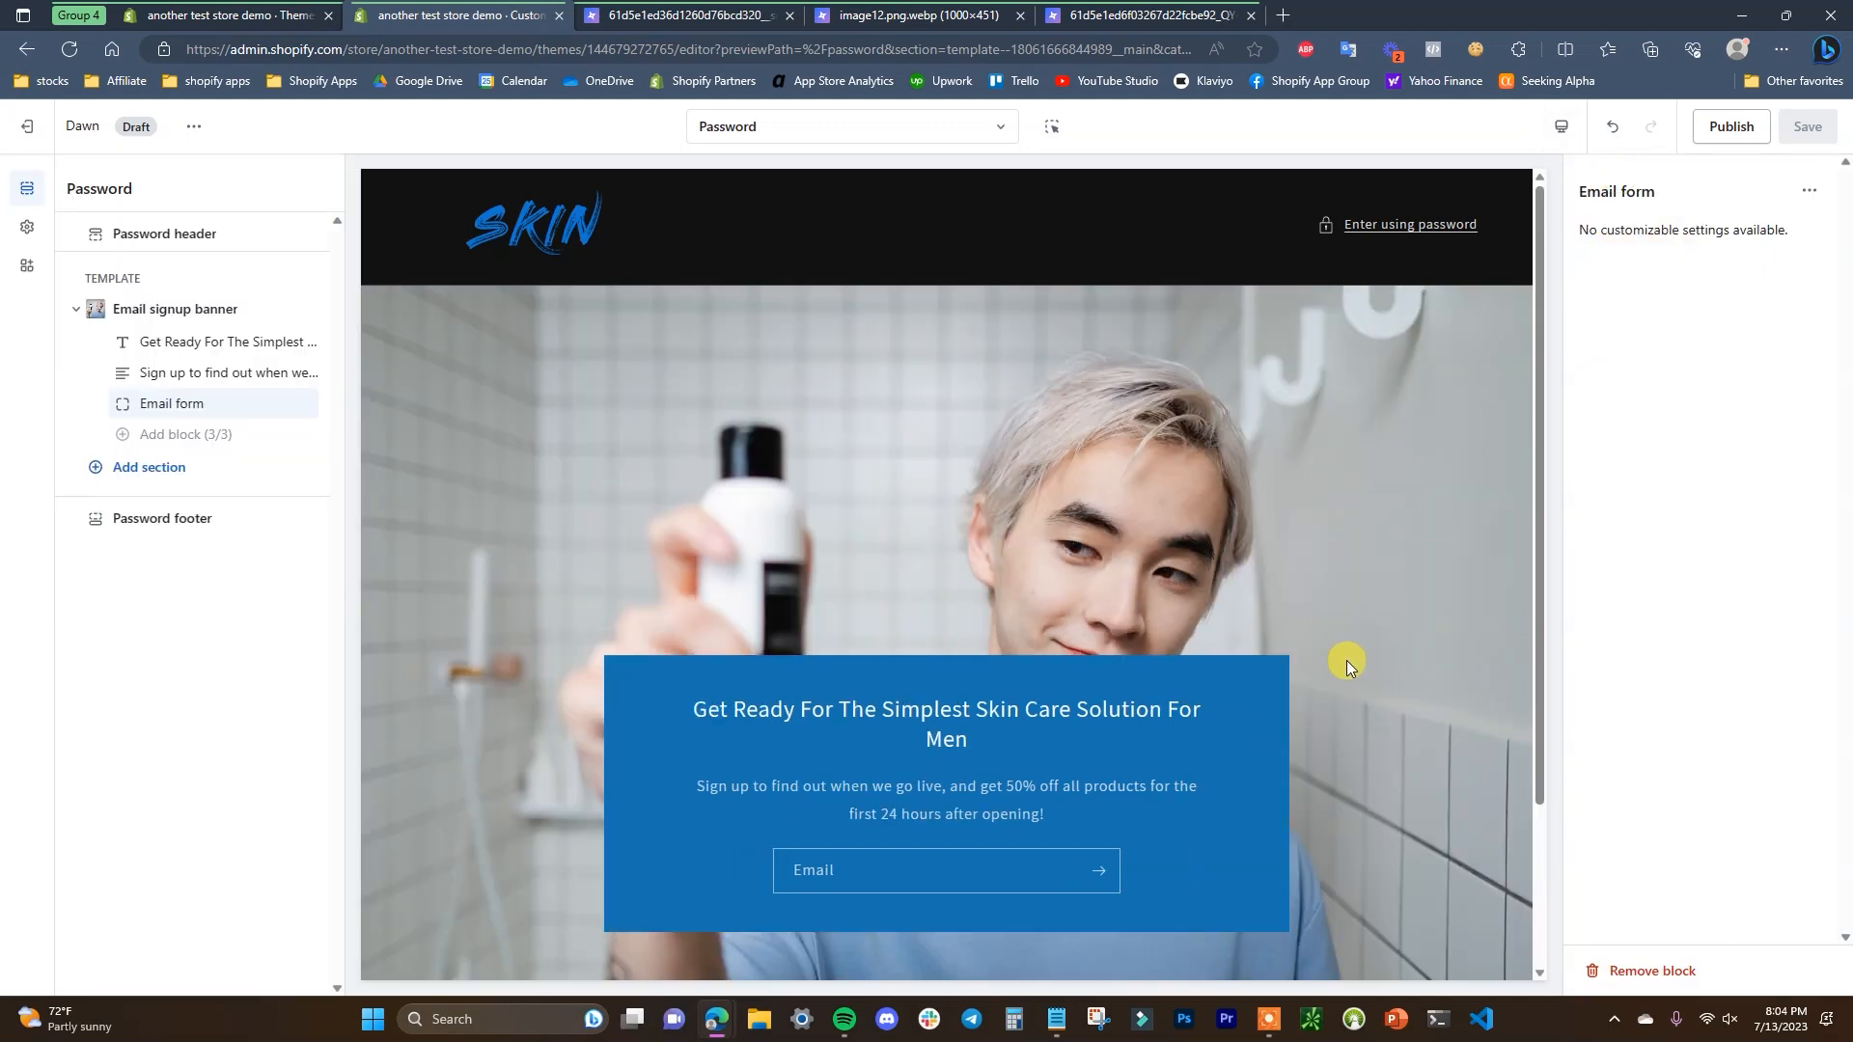
Look over the page preview and the available section types once more, and close the section list without adding one
{"action": "scroll", "coordinate": [1089, 592], "scroll_direction": "down", "scroll_amount": 3}
{"action": "scroll", "coordinate": [951, 612], "scroll_direction": "up", "scroll_amount": 3}
{"action": "left_click", "coordinate": [150, 467]}
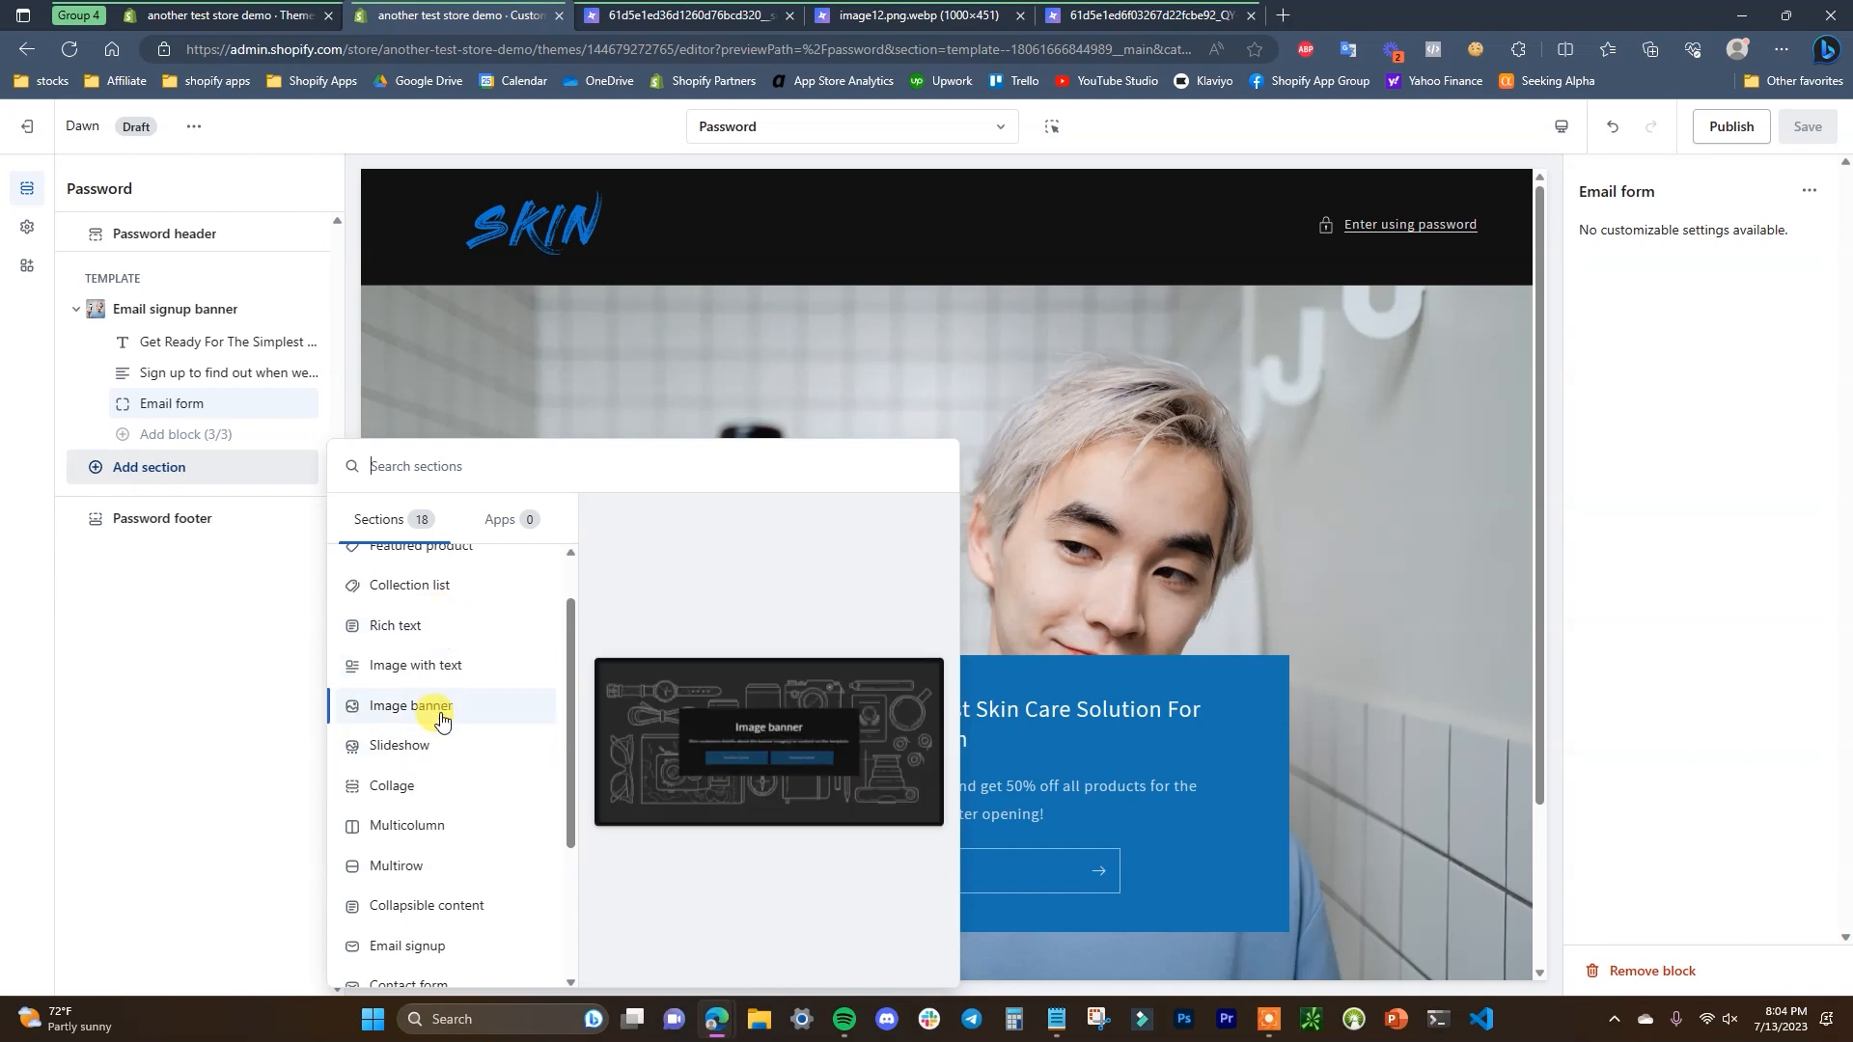
{"action": "scroll", "coordinate": [442, 719], "scroll_direction": "up", "scroll_amount": 1}
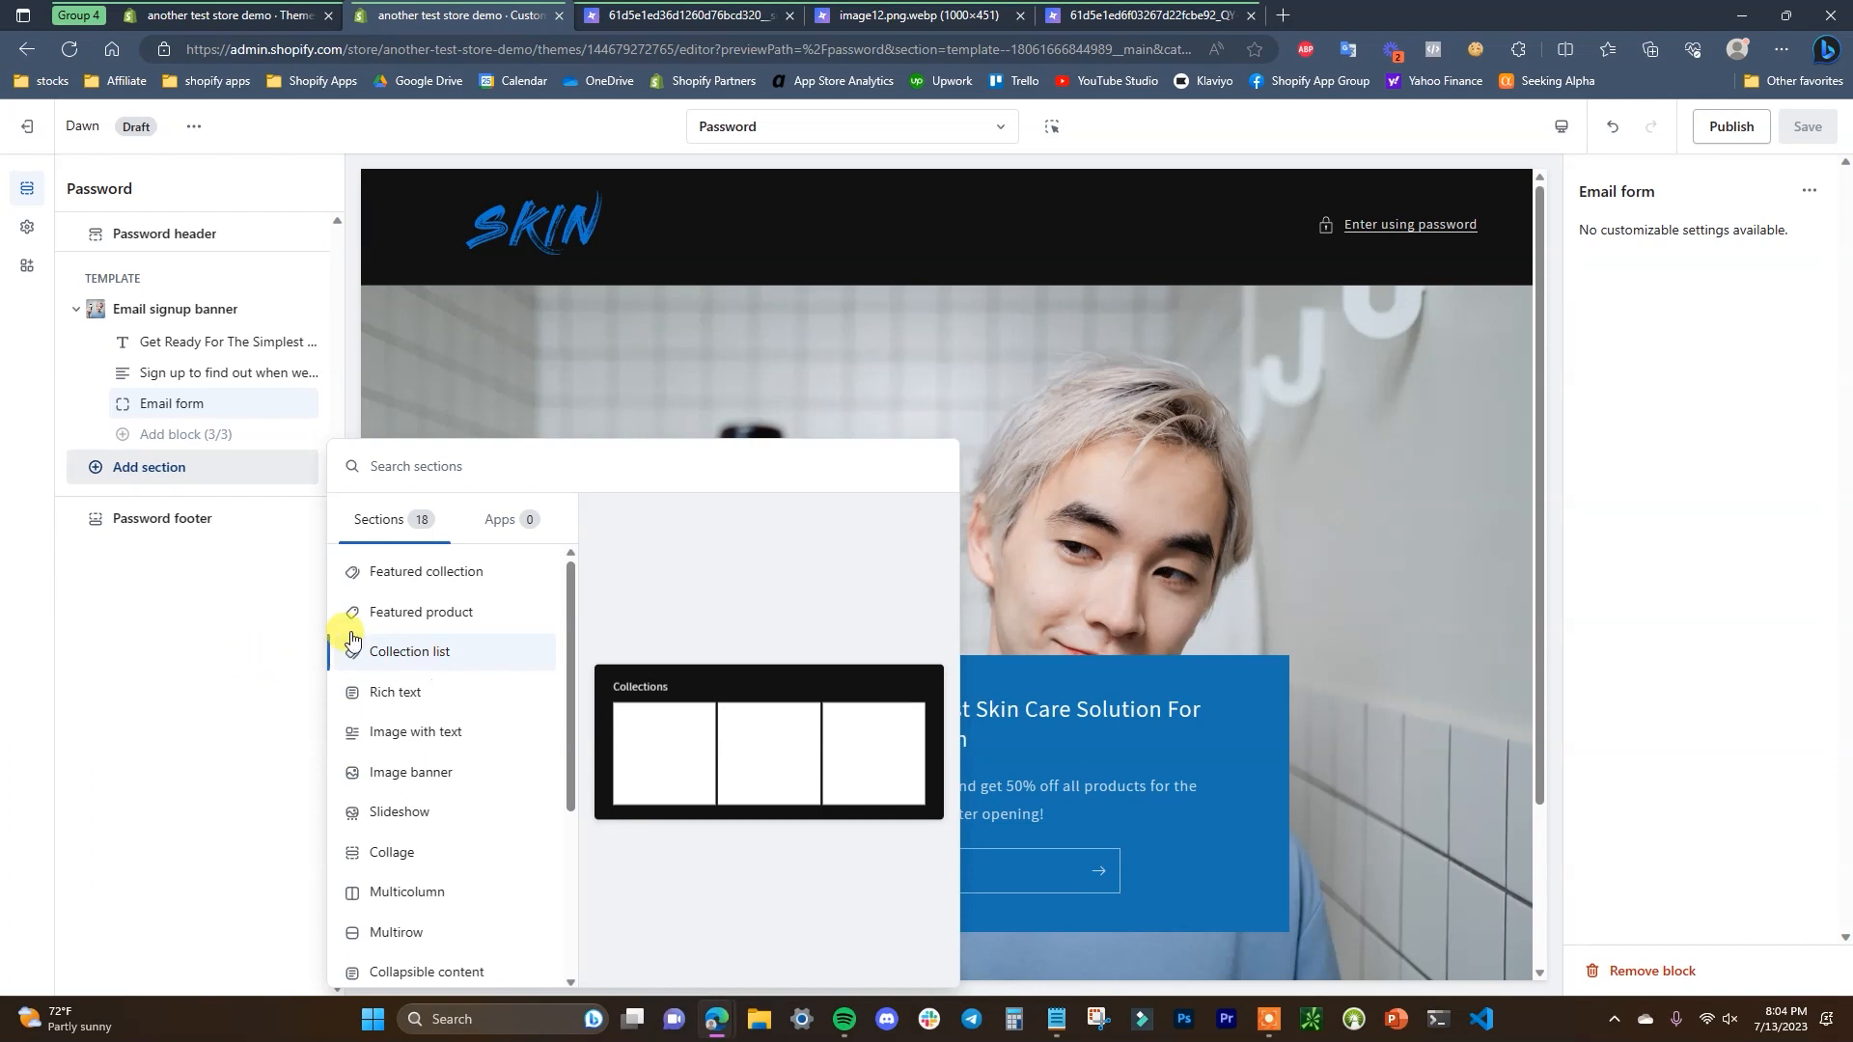
{"action": "left_click", "coordinate": [332, 199]}
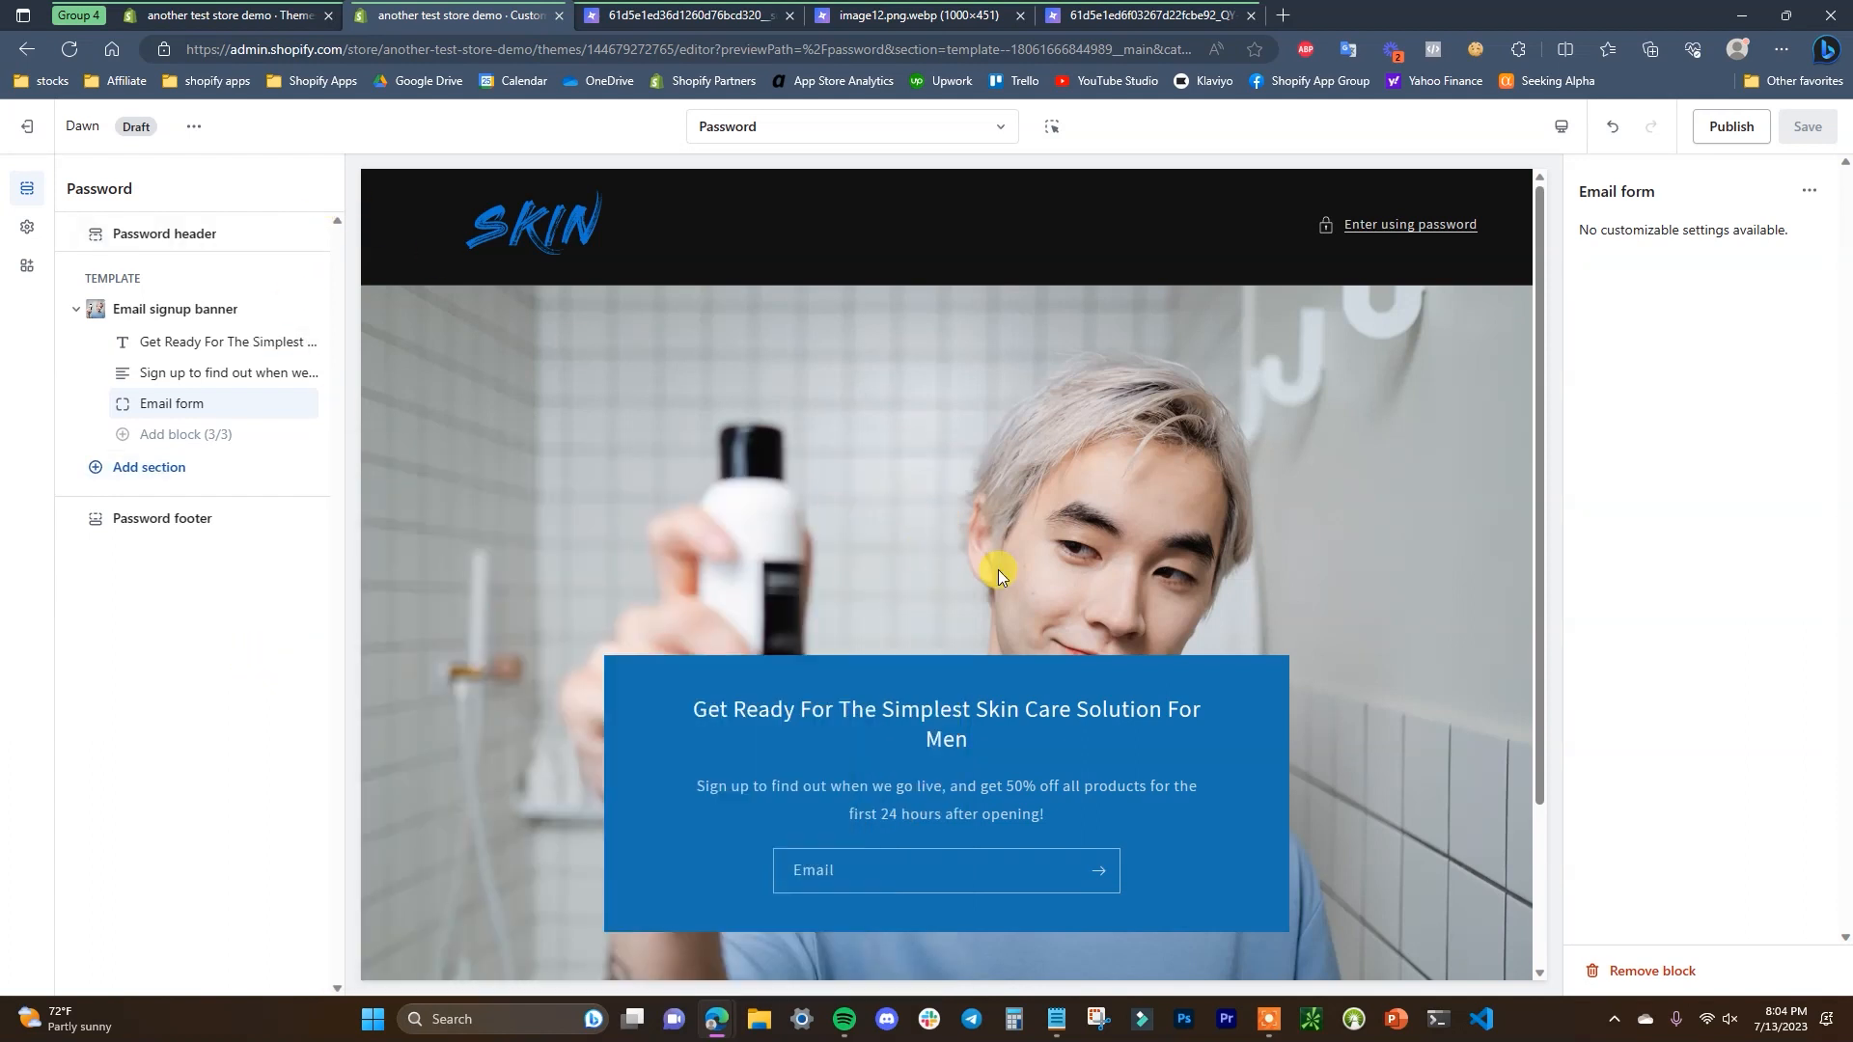